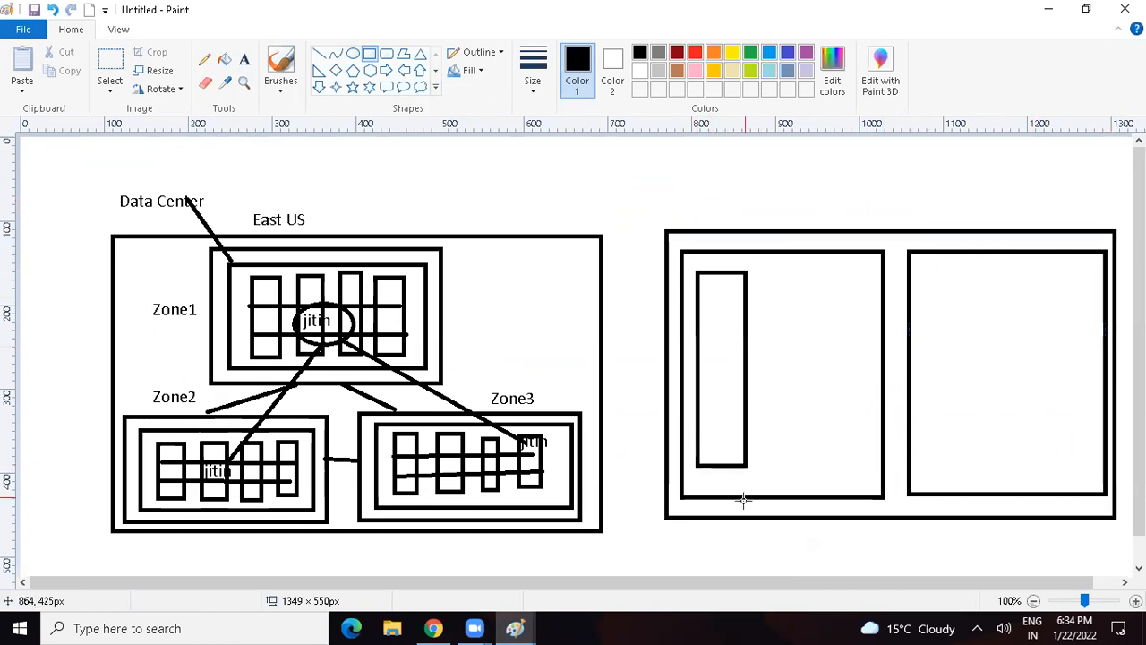
Step: Draw two more tall rack rectangles in the second region's left inner box and three in its right inner box, each about 220–250 px high
left_click_drag(746, 273, 783, 479)
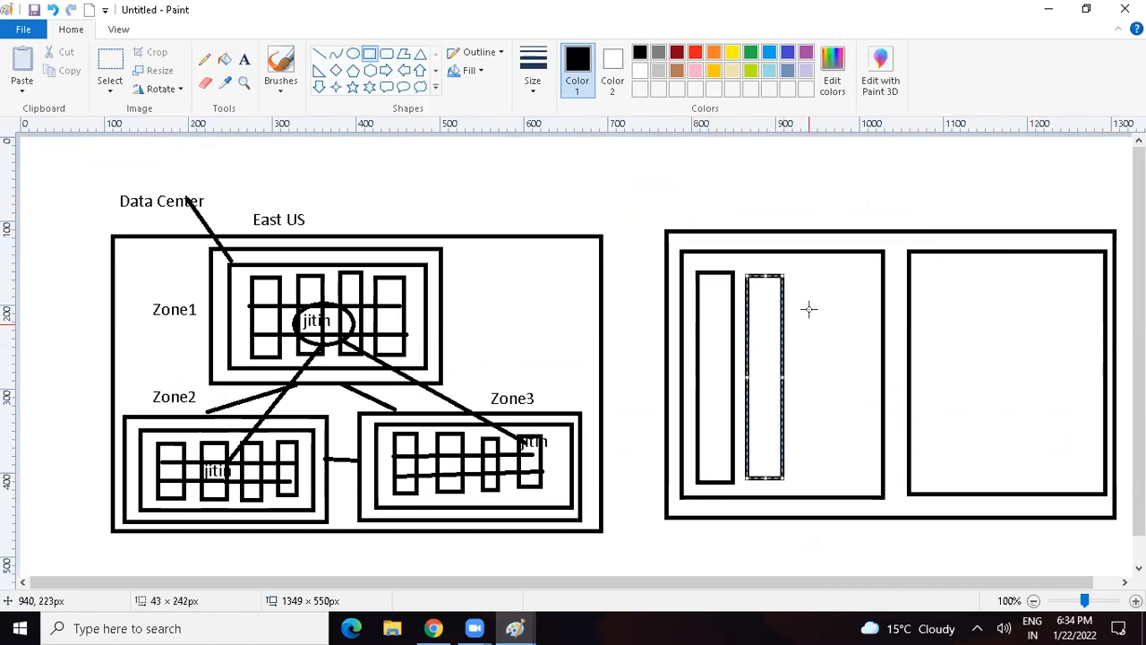
left_click_drag(801, 271, 860, 481)
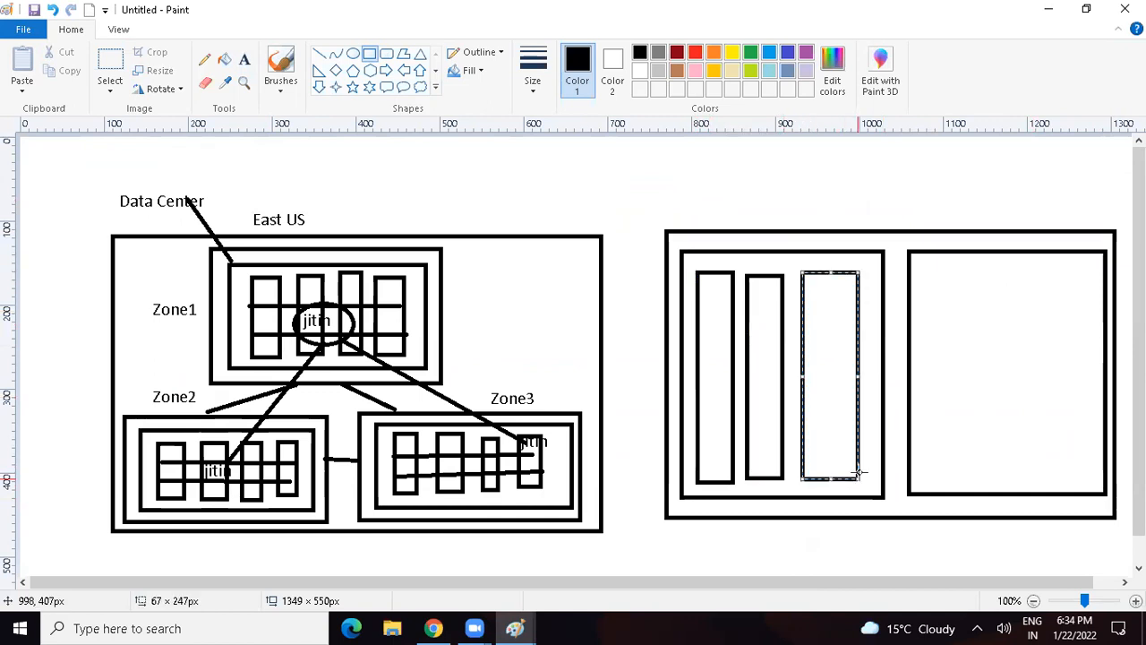
left_click_drag(924, 278, 966, 469)
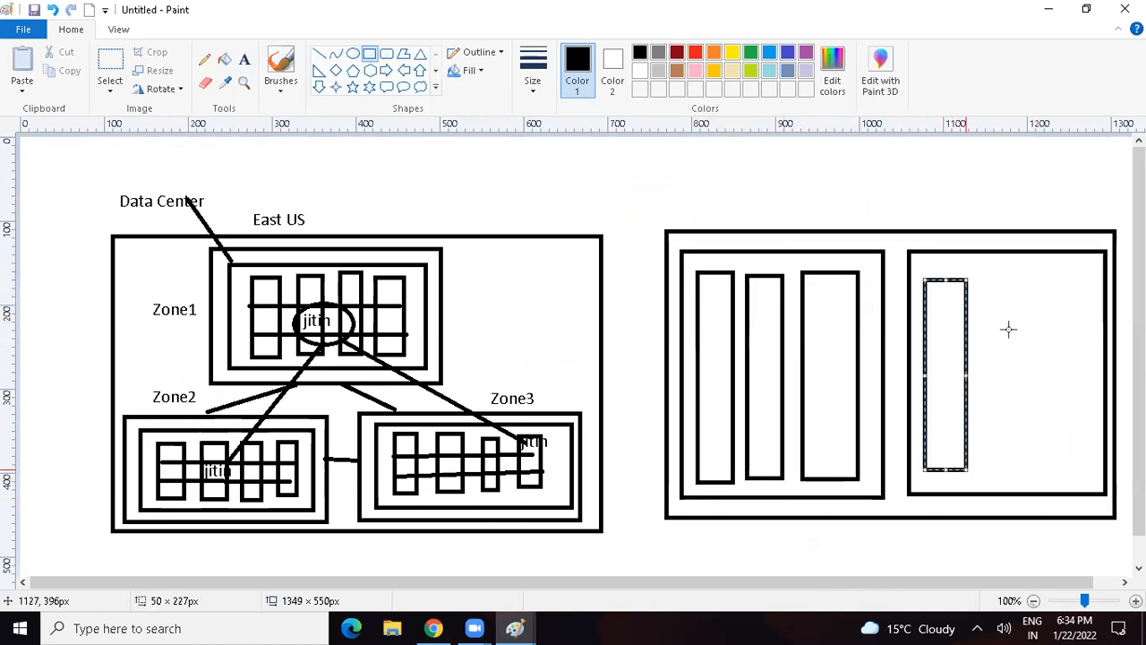
mouse_move(985, 276)
left_mouse_down()
mouse_move(1000, 415)
mouse_move(1035, 466)
left_mouse_up()
left_click_drag(1046, 280, 1094, 464)
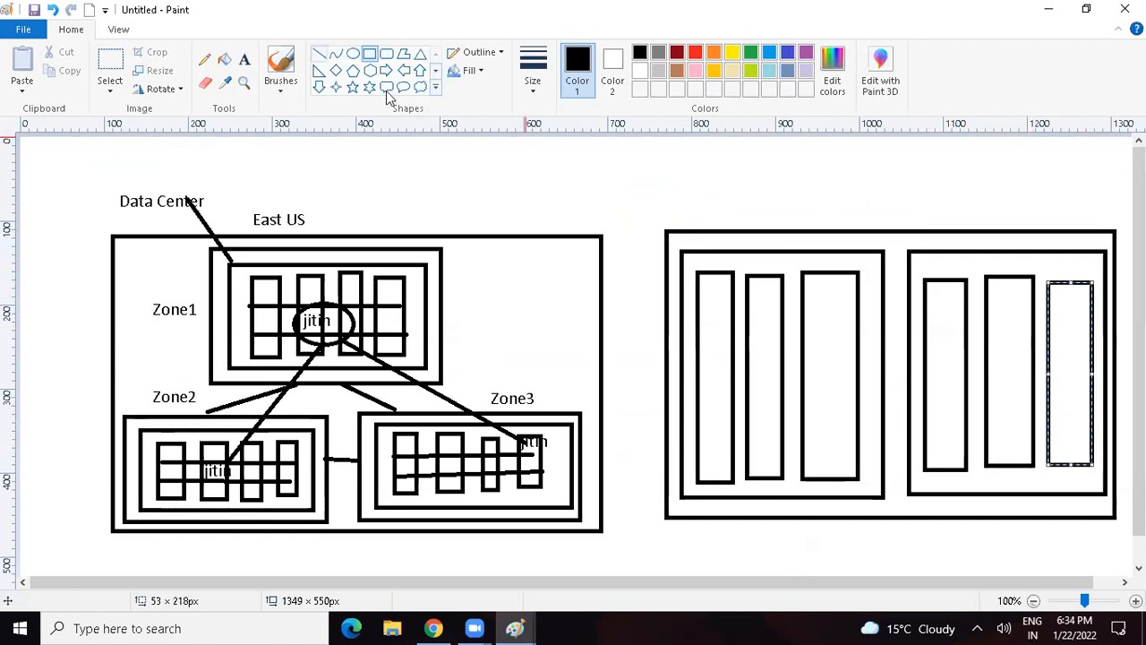
Step: Add the one-line heading "GZRS - Geo Zone Redundant Storage - 6 - Asychronous" above the East US diagram
left_click(244, 60)
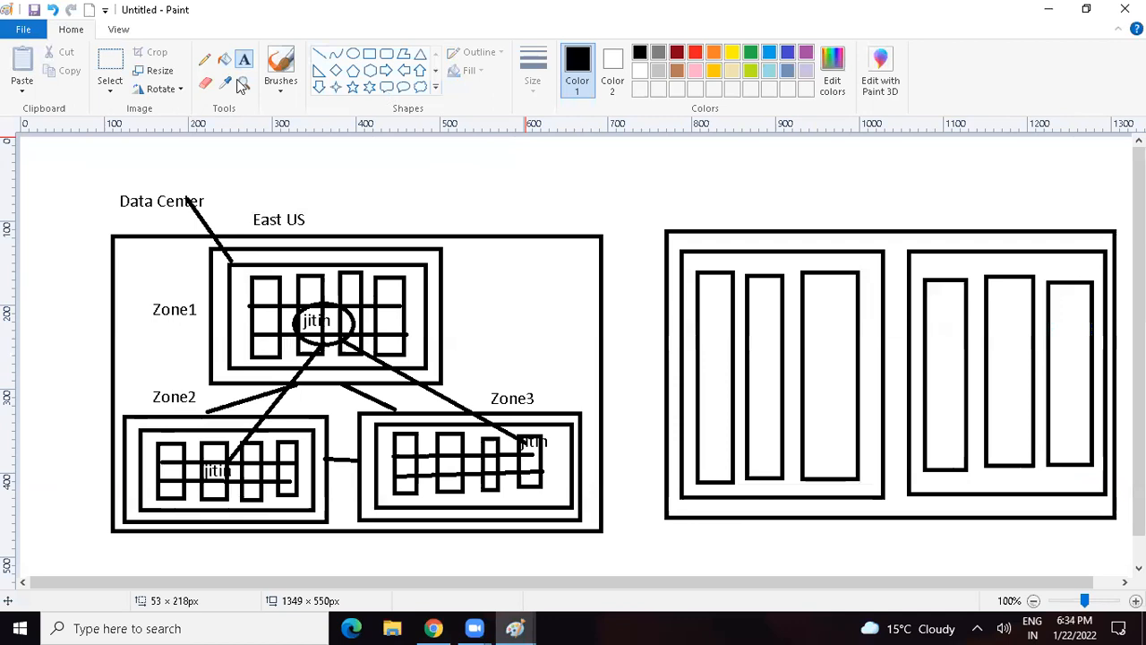
left_click(205, 157)
type("GZRS")
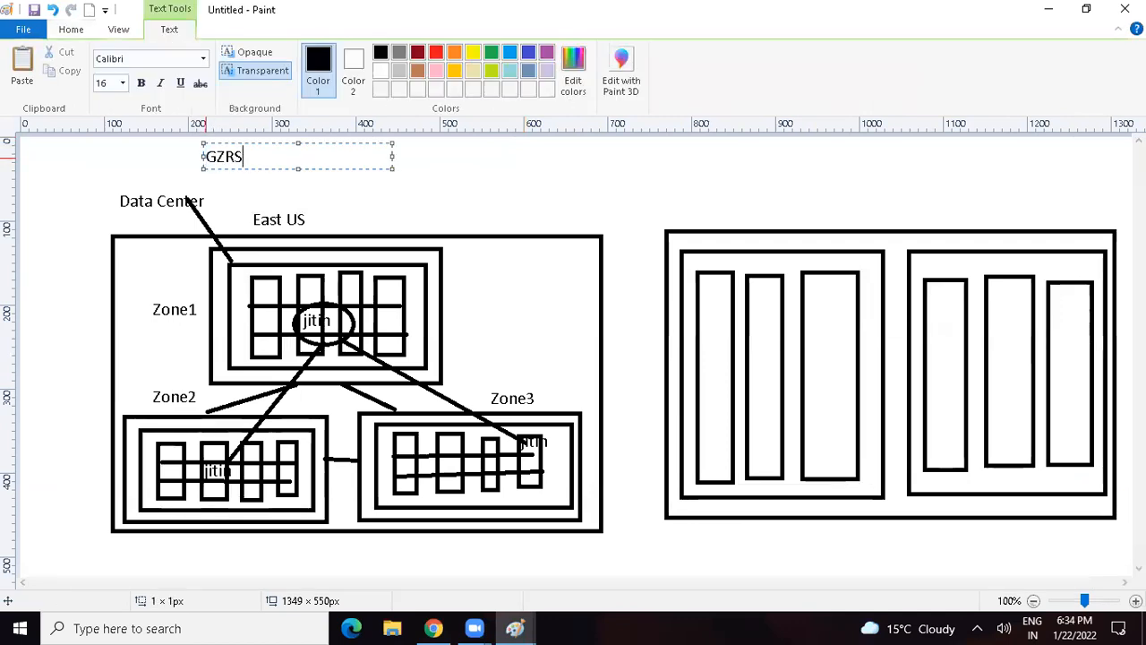
type(" - Geo Zone Redundant Sto")
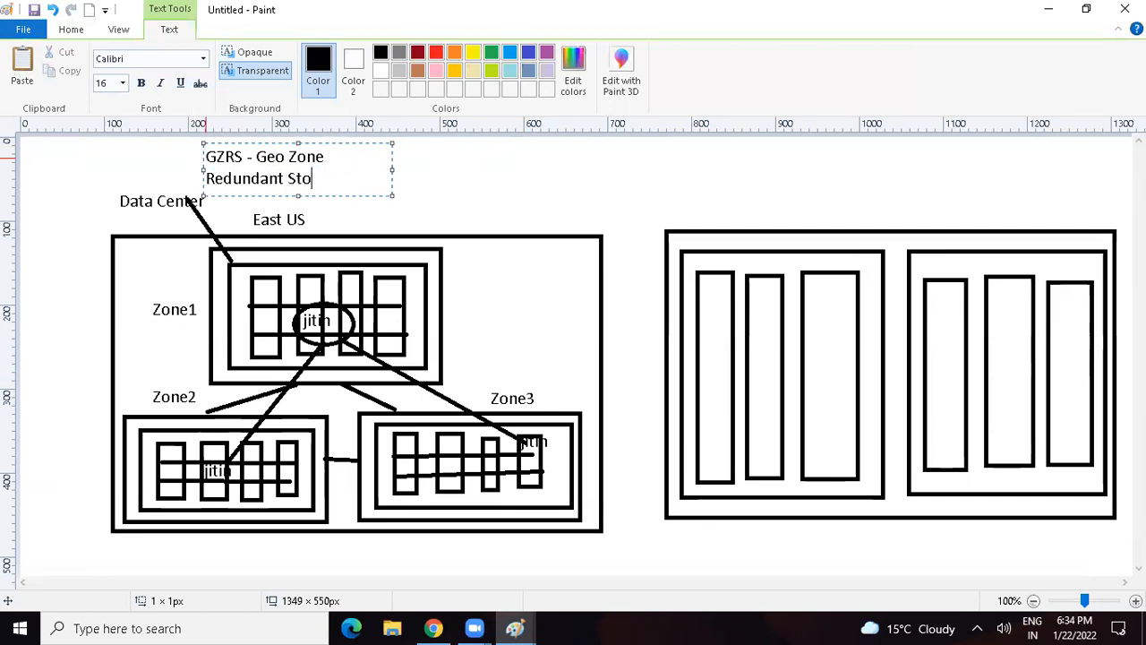
type("rage - 6 - As")
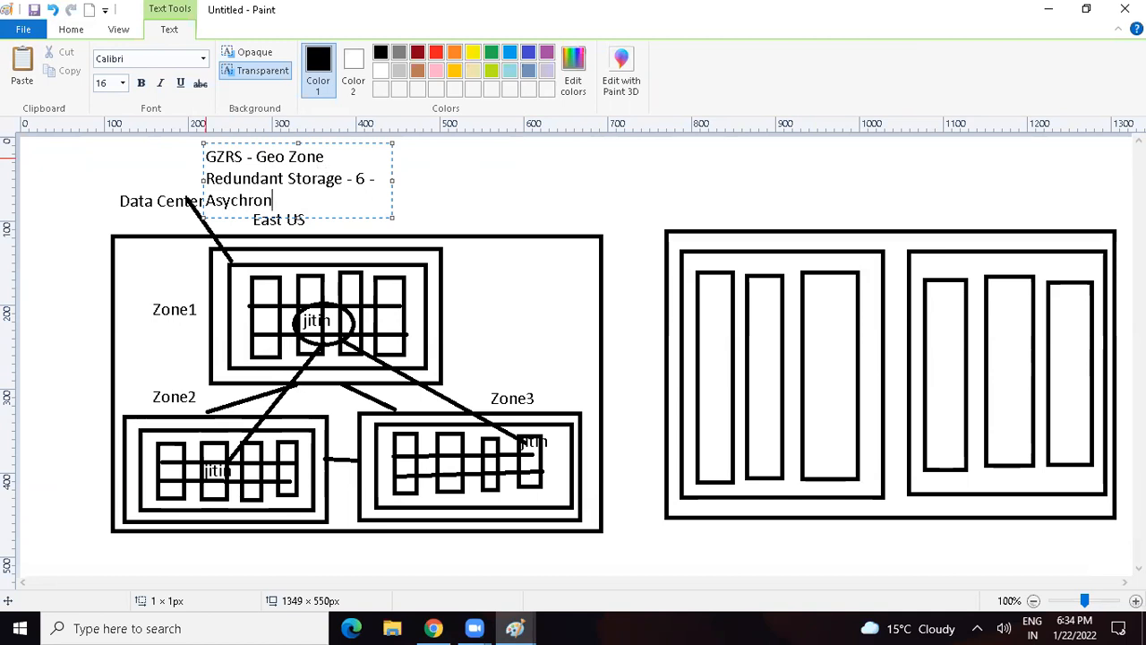
type("ychronous")
key("ctrl+a")
key("ctrl+c")
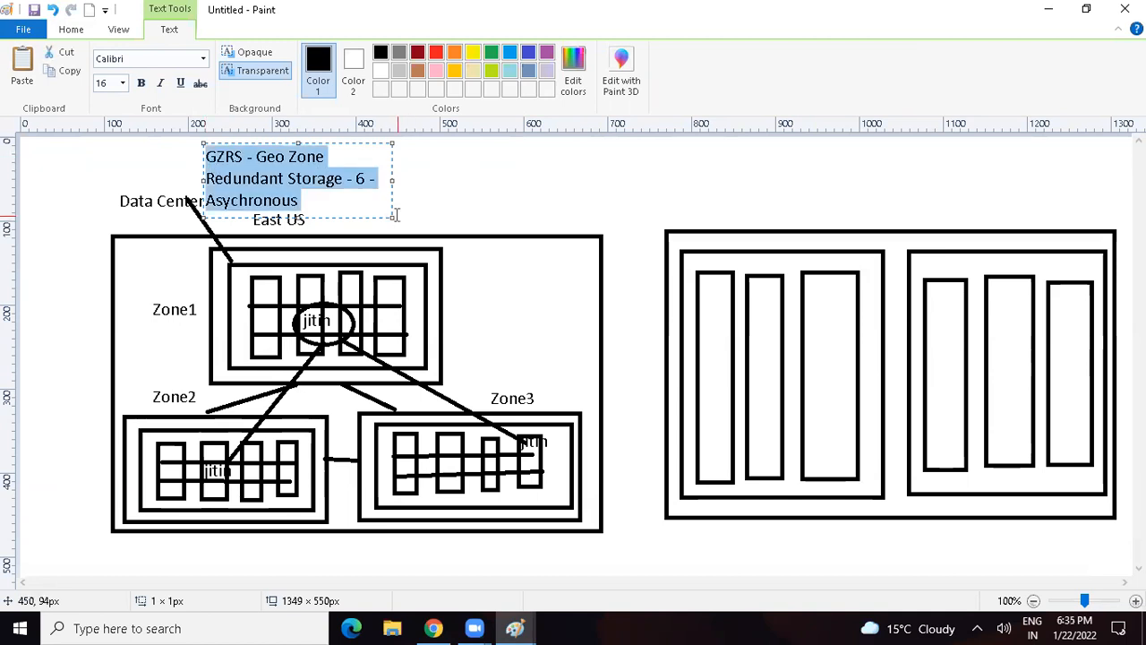
left_click_drag(392, 212, 668, 200)
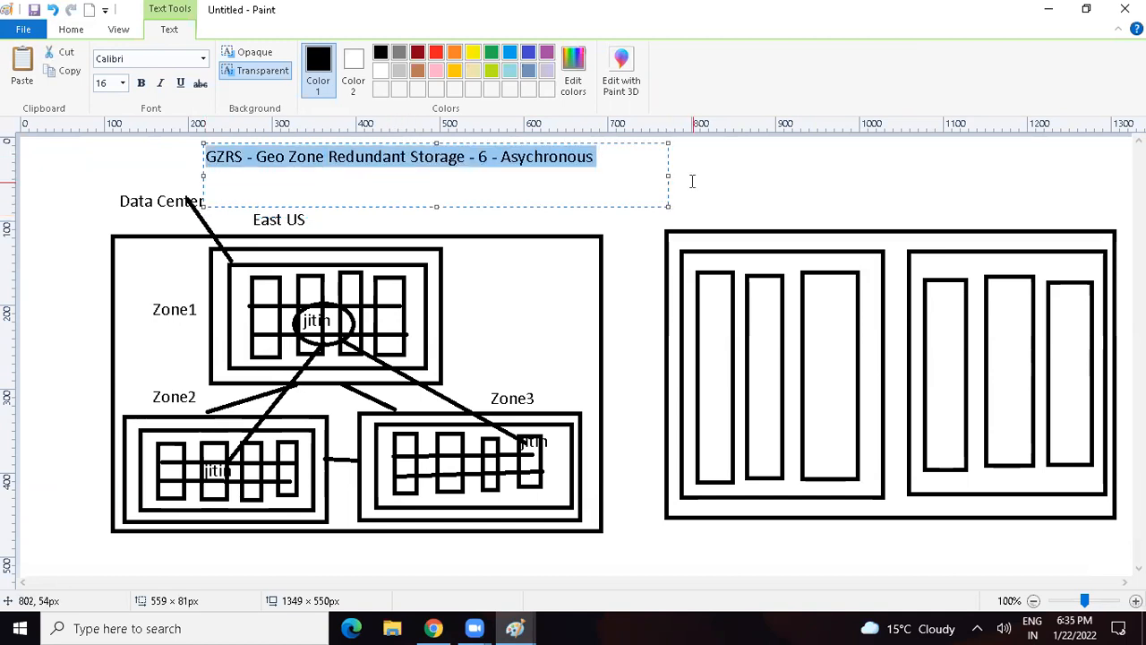
Step: Paste a copy of the GZRS heading above the second region, reword it to "RA-GZRS - Read Access-Geo Zone Redundant Storage - 6 - Asychronous", and widen its text box
left_click(683, 152)
left_click(685, 151)
key("ctrl+v")
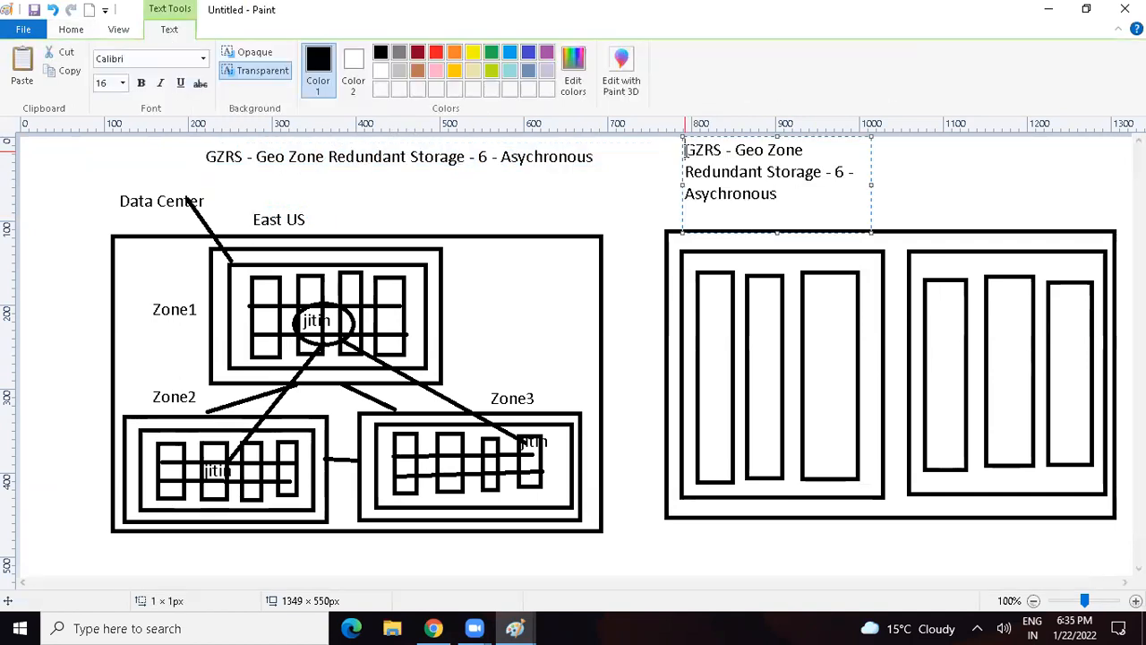
type("RA-")
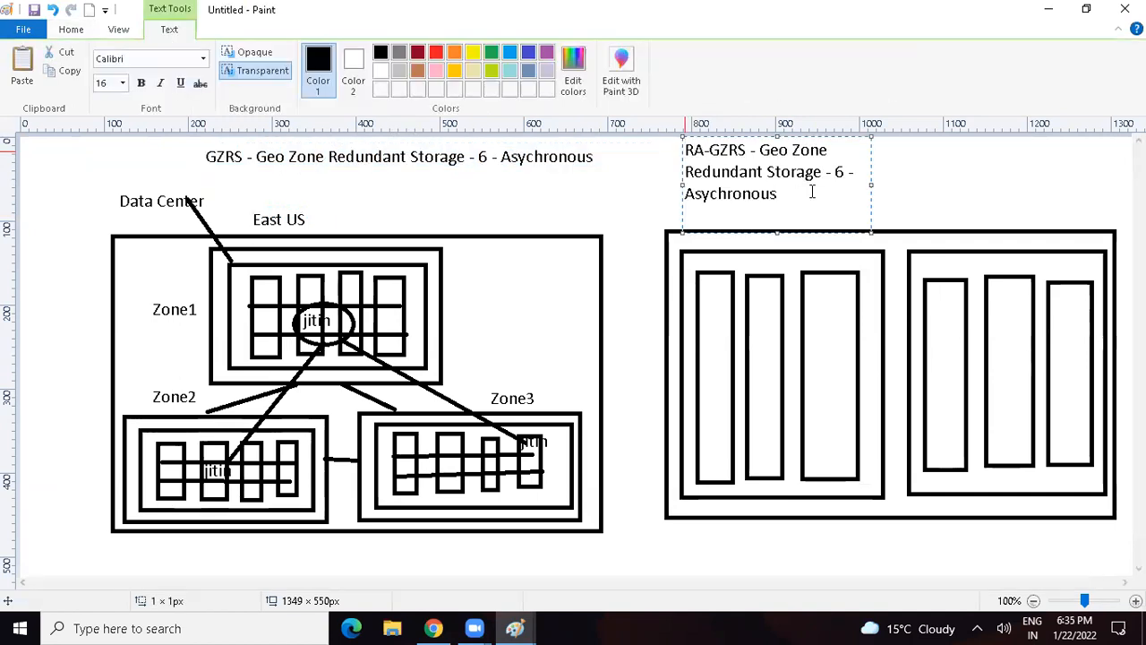
left_click(760, 150)
type("Read Access")
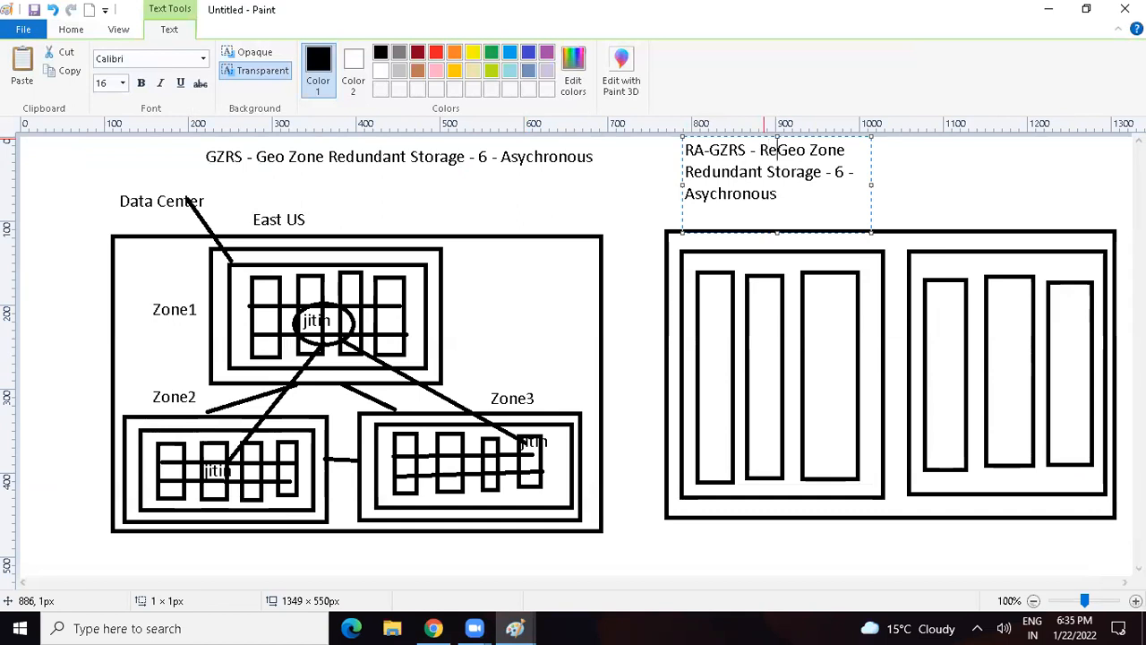
type("-")
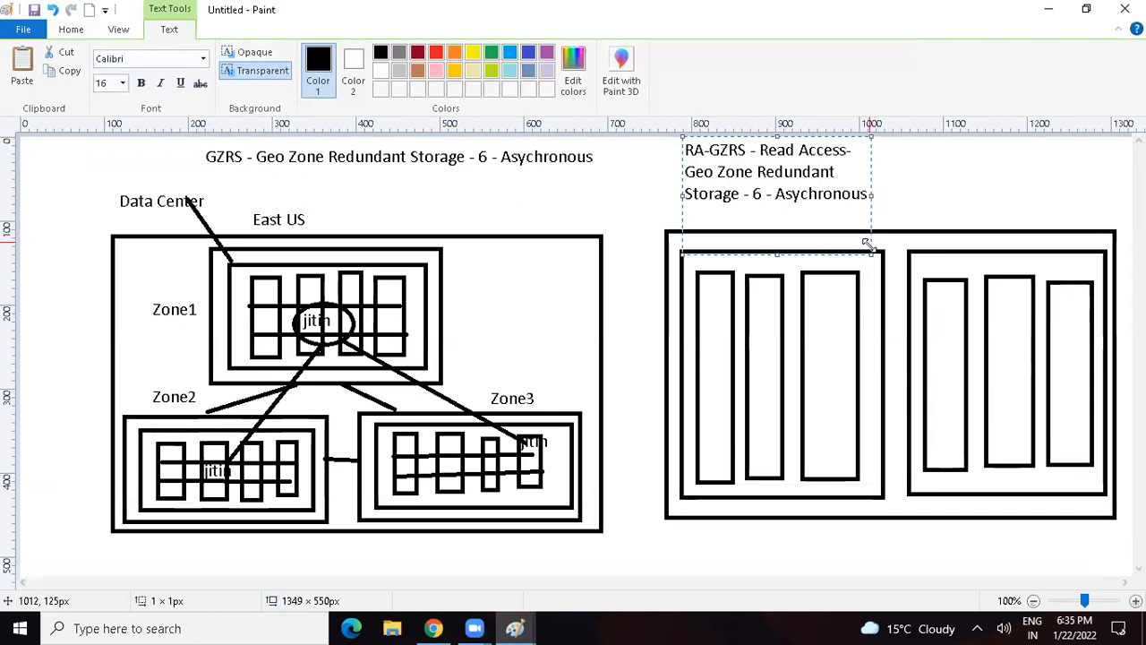
left_click_drag(867, 243, 1130, 222)
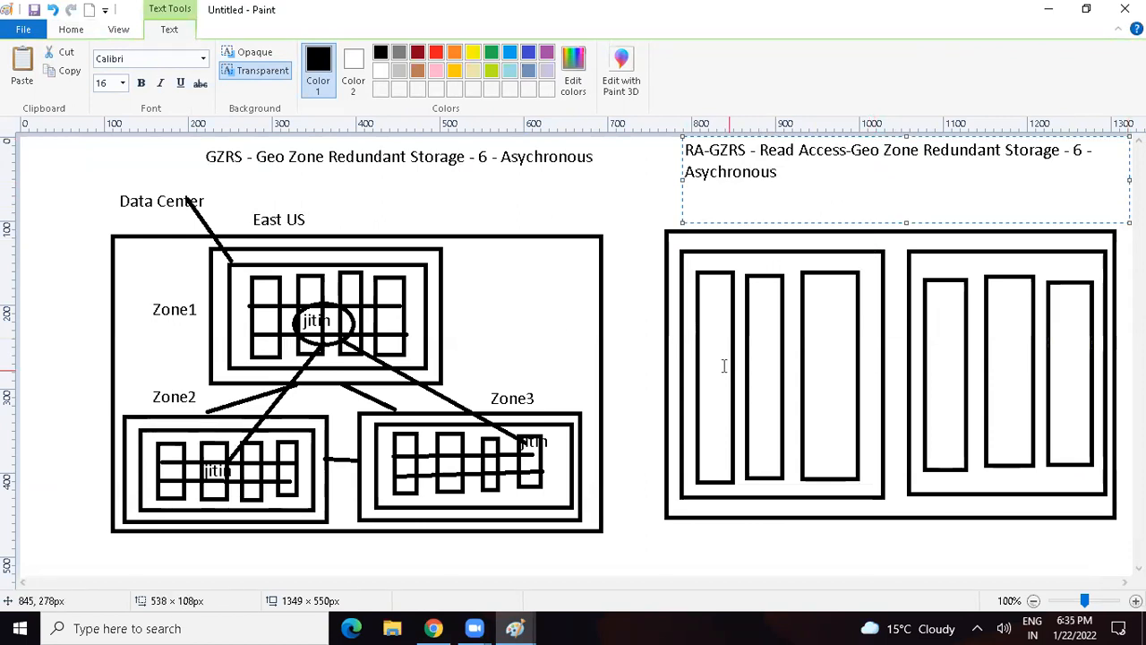
Step: Switch to the other untitled drawing containing the notes and draw a small wide rectangle there
mouse_move(524, 625)
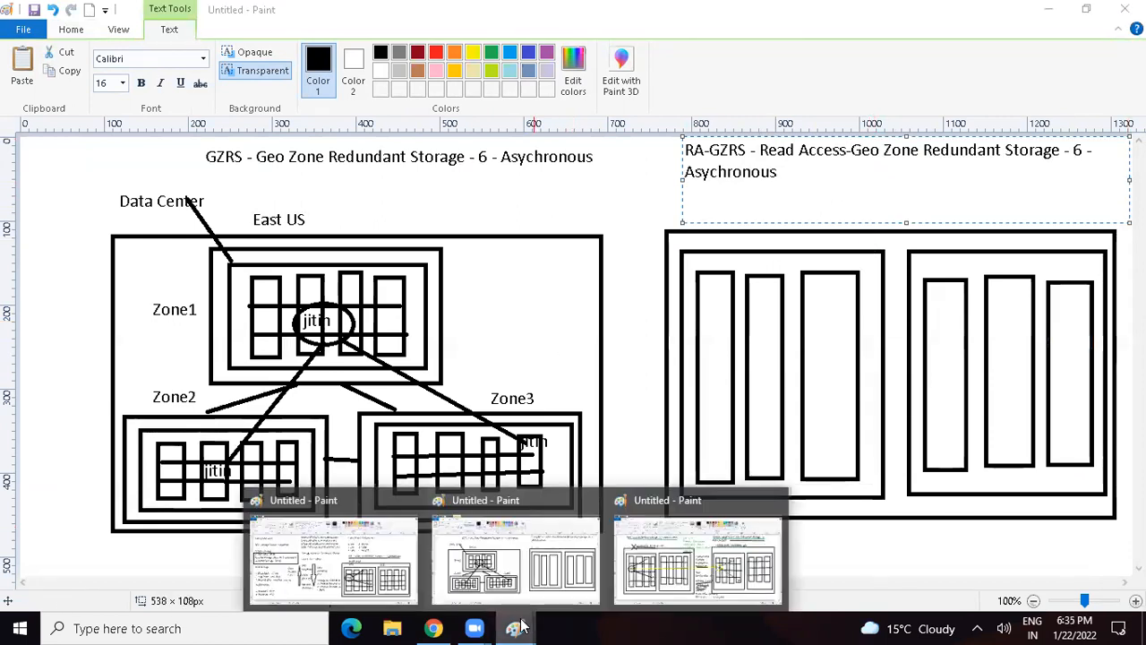
left_click(332, 555)
left_click(369, 54)
mouse_move(659, 209)
left_mouse_down()
mouse_move(716, 231)
mouse_move(740, 211)
mouse_move(830, 255)
left_mouse_up()
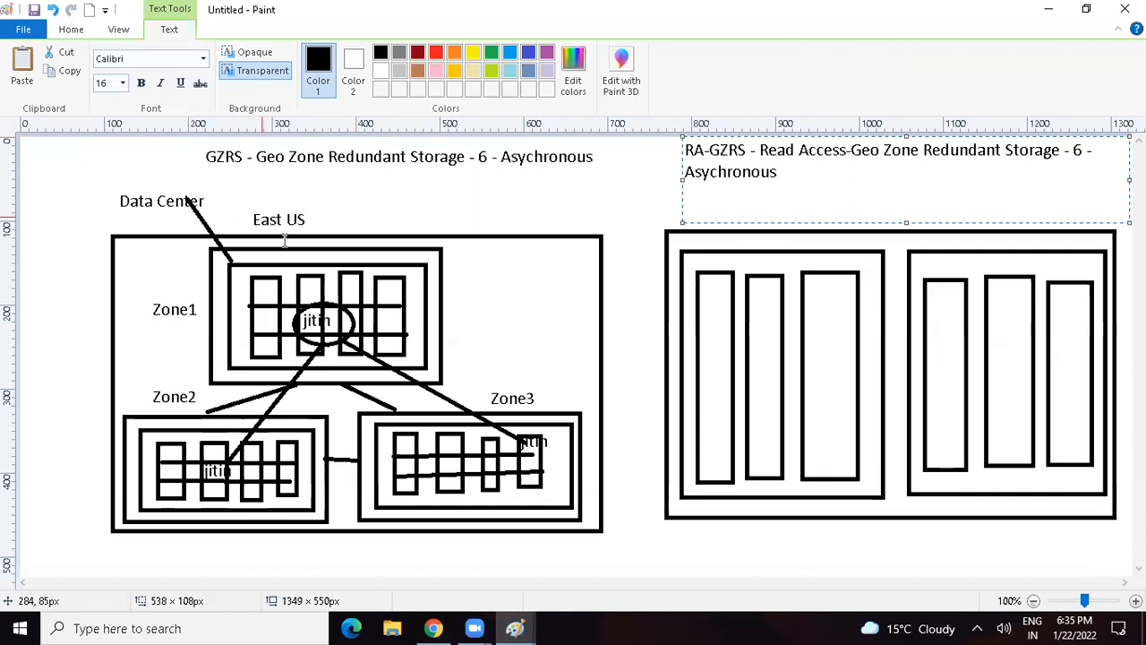
Step: Draw three horizontal lines across the racks in each of the second region's two inner boxes
left_click(335, 201)
left_click(320, 54)
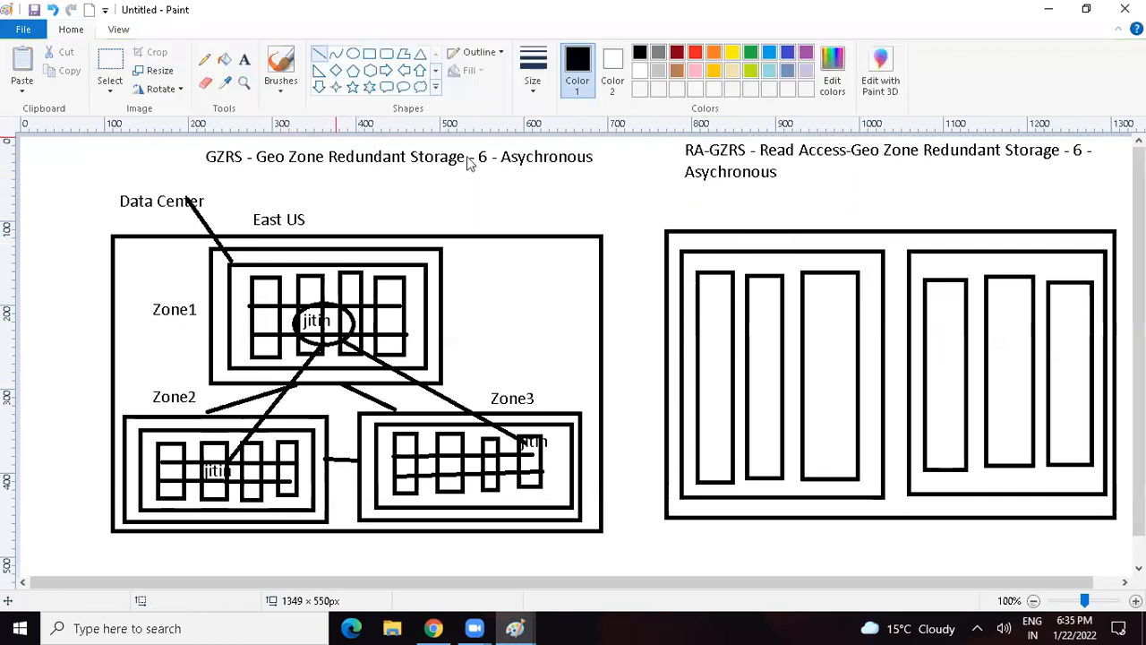
left_click_drag(700, 315, 860, 317)
left_click_drag(698, 368, 852, 368)
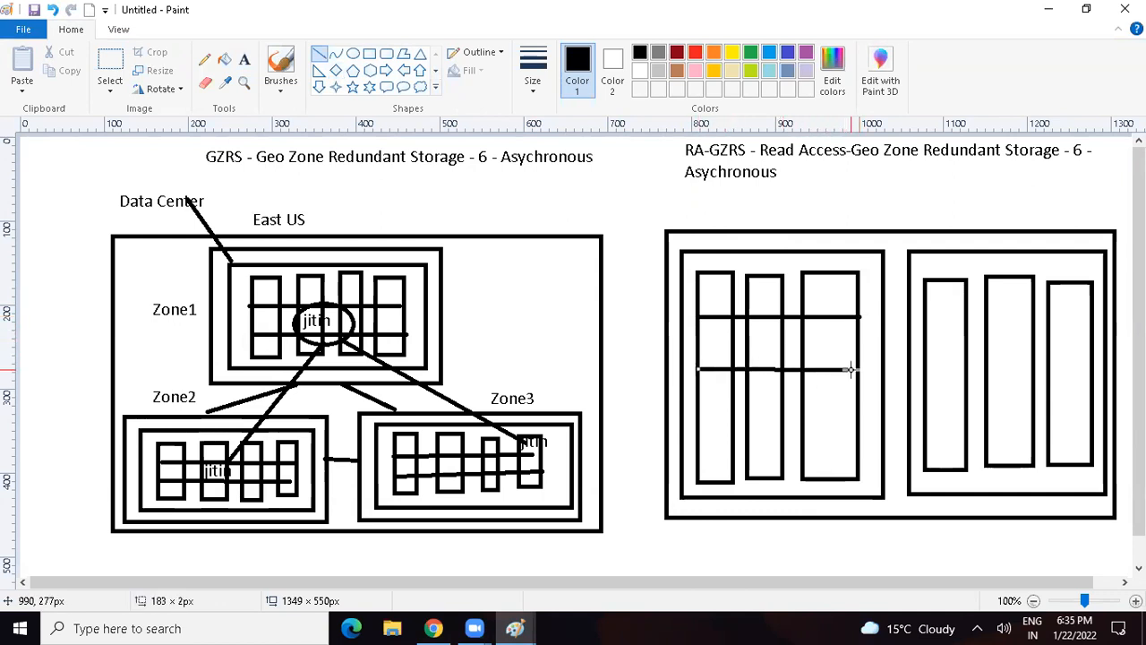
left_click_drag(699, 426, 853, 420)
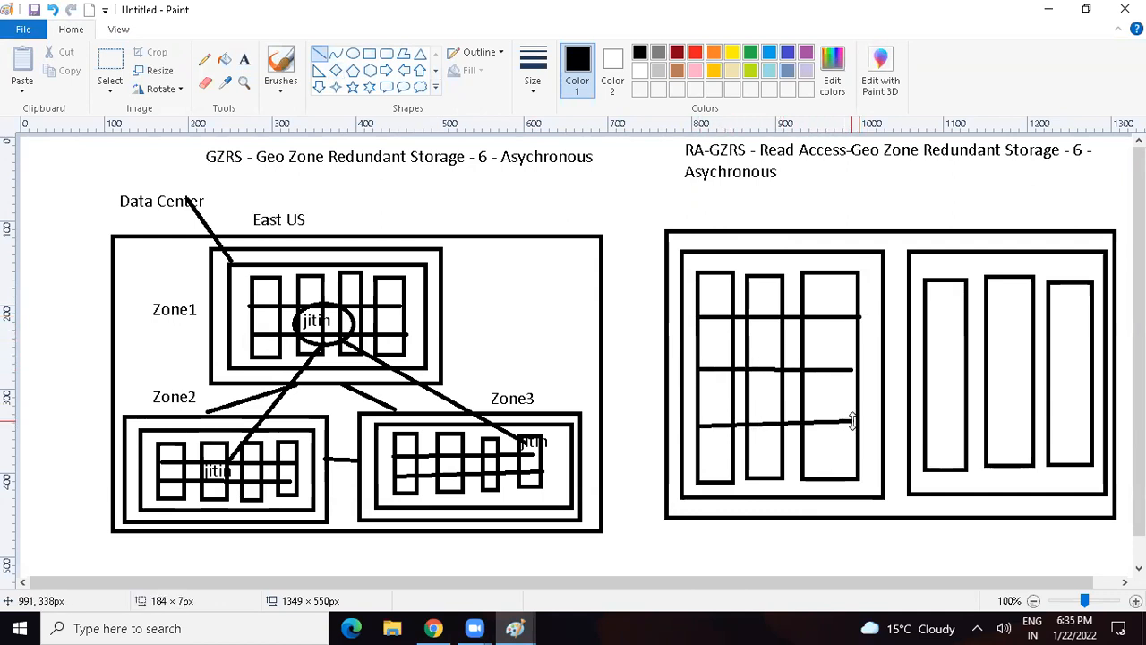
left_click_drag(925, 320, 1089, 318)
left_click_drag(922, 380, 1089, 380)
left_click_drag(926, 432, 1089, 420)
Step: Underline the GZRS heading and extend the East US label with "-Primary - ZRS"
left_click_drag(216, 175, 586, 175)
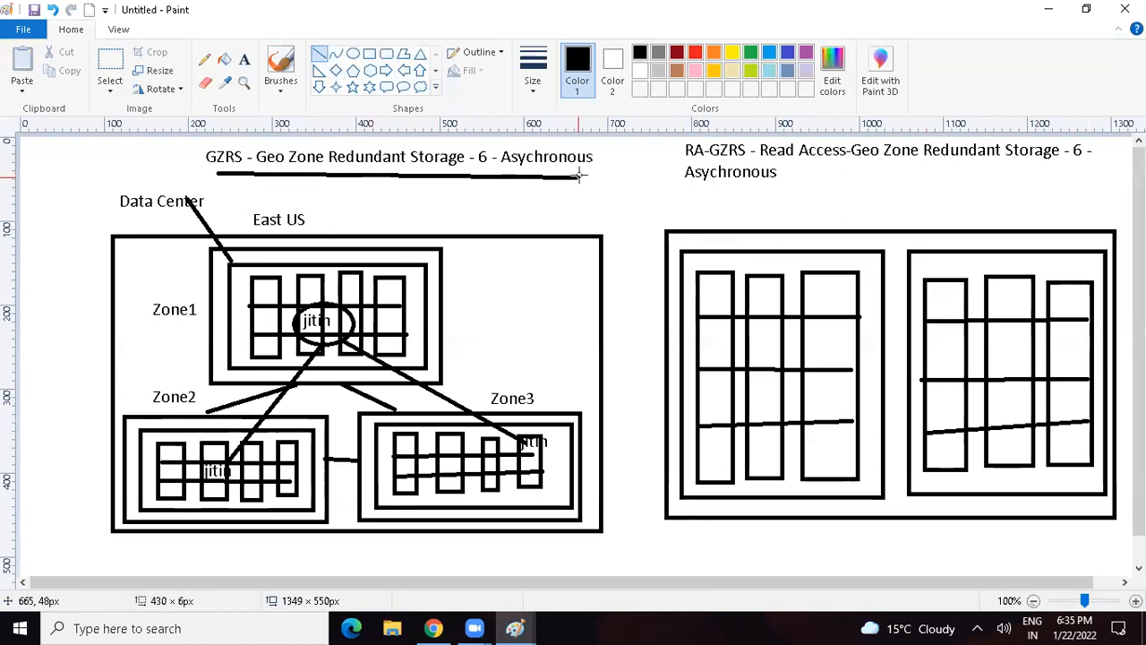
left_click(244, 59)
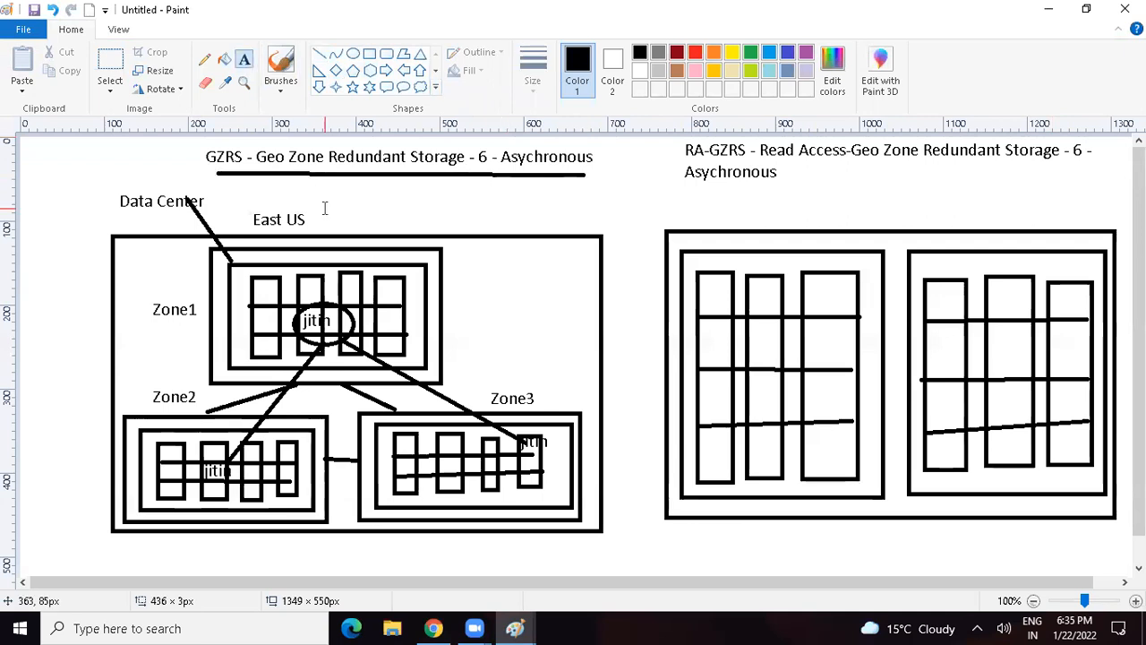
left_click(309, 218)
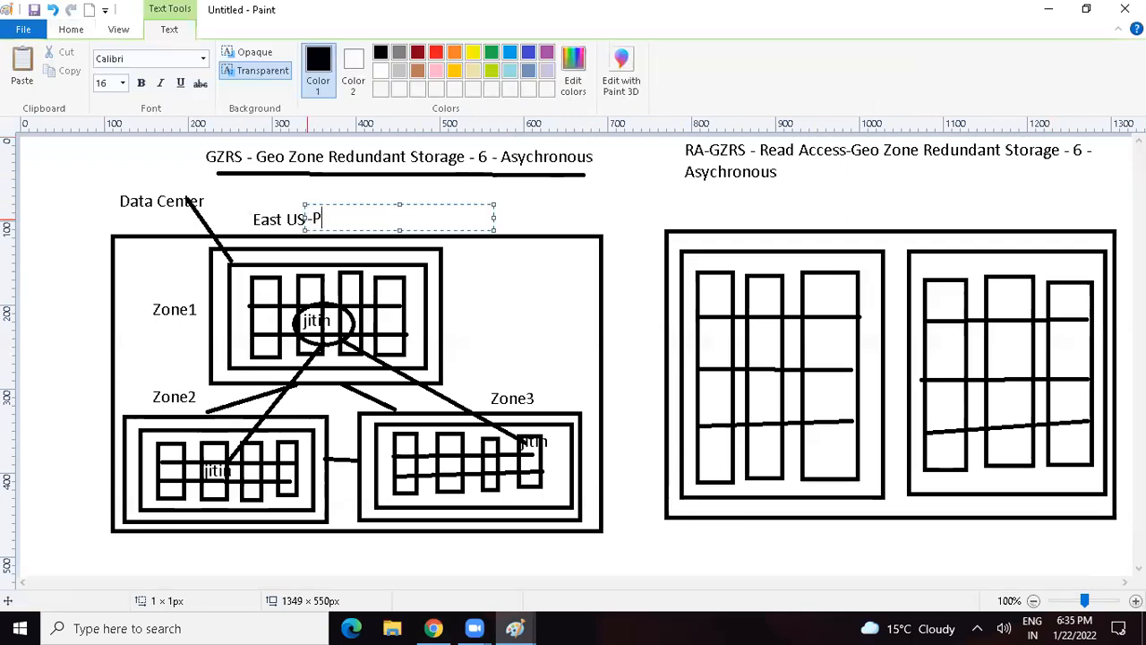
type("-Primary - ZRS")
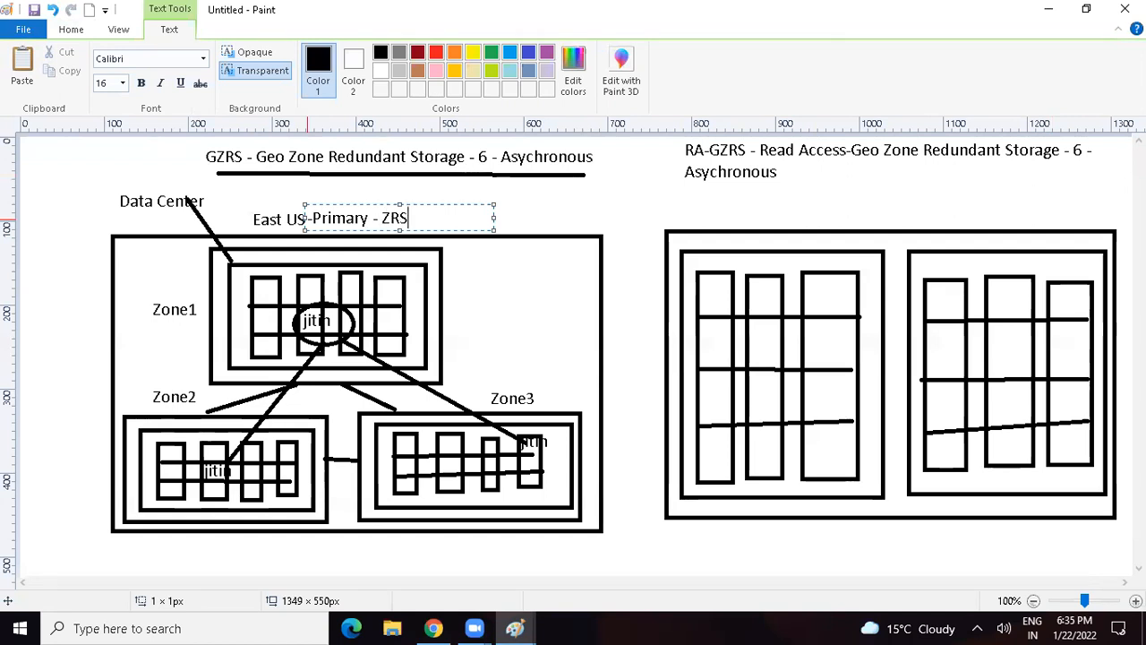
Step: Label the second region "West US - Secondary - LRS" on a single line above its outer box
left_click(707, 217)
left_click(707, 217)
type("West US - Seconda")
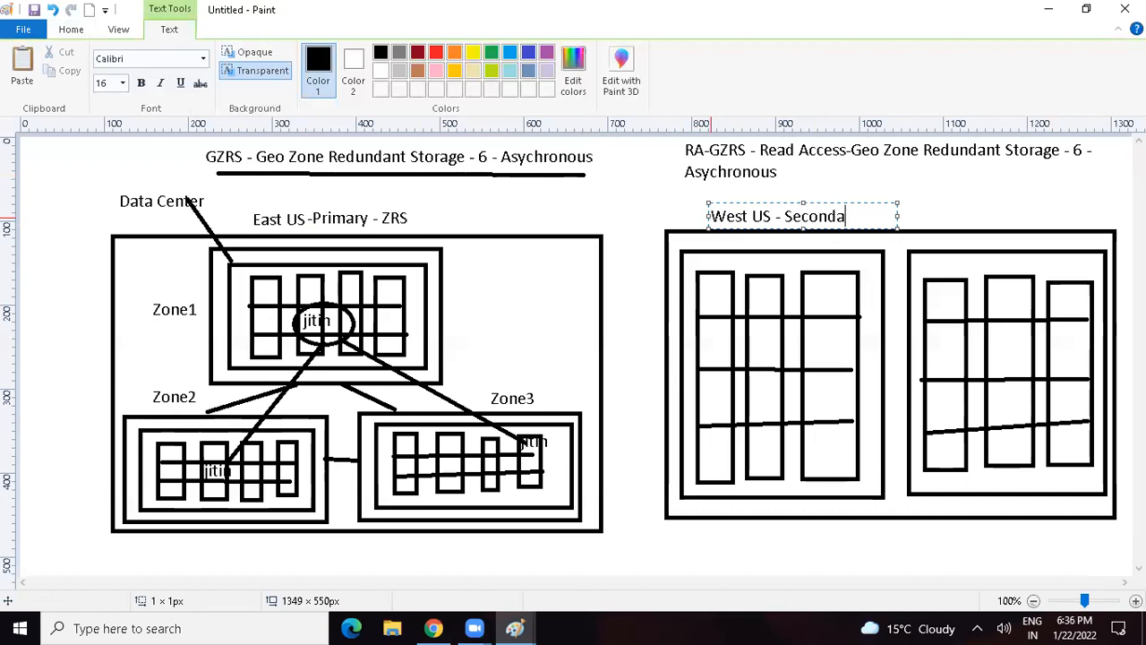
type("S")
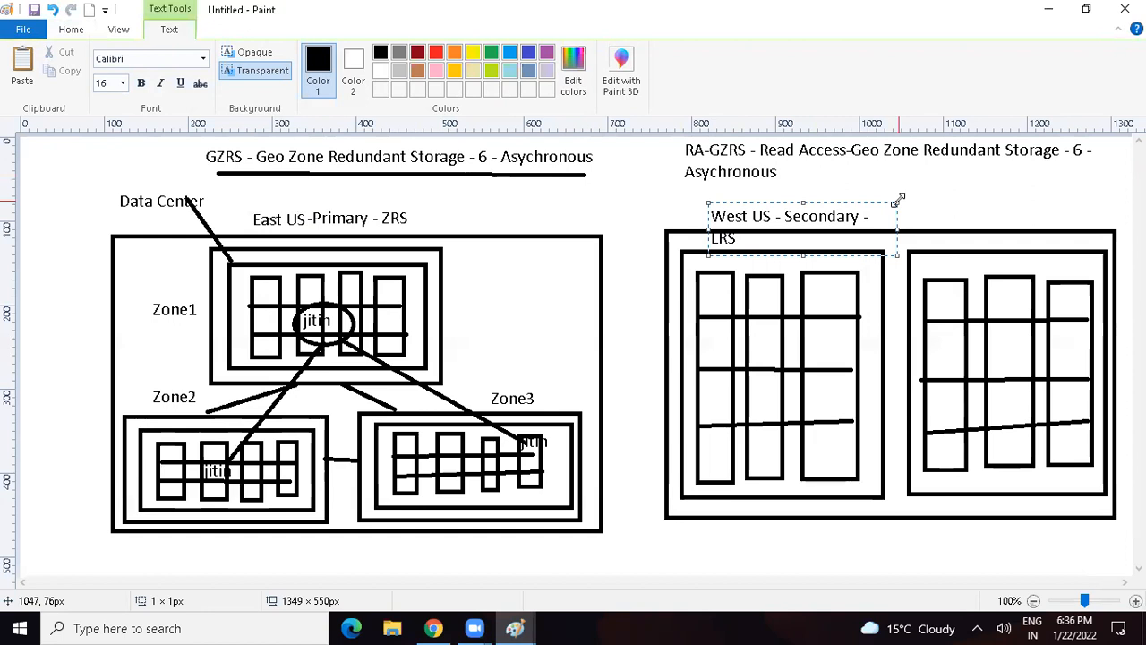
left_click_drag(899, 200, 1019, 188)
left_click(766, 159)
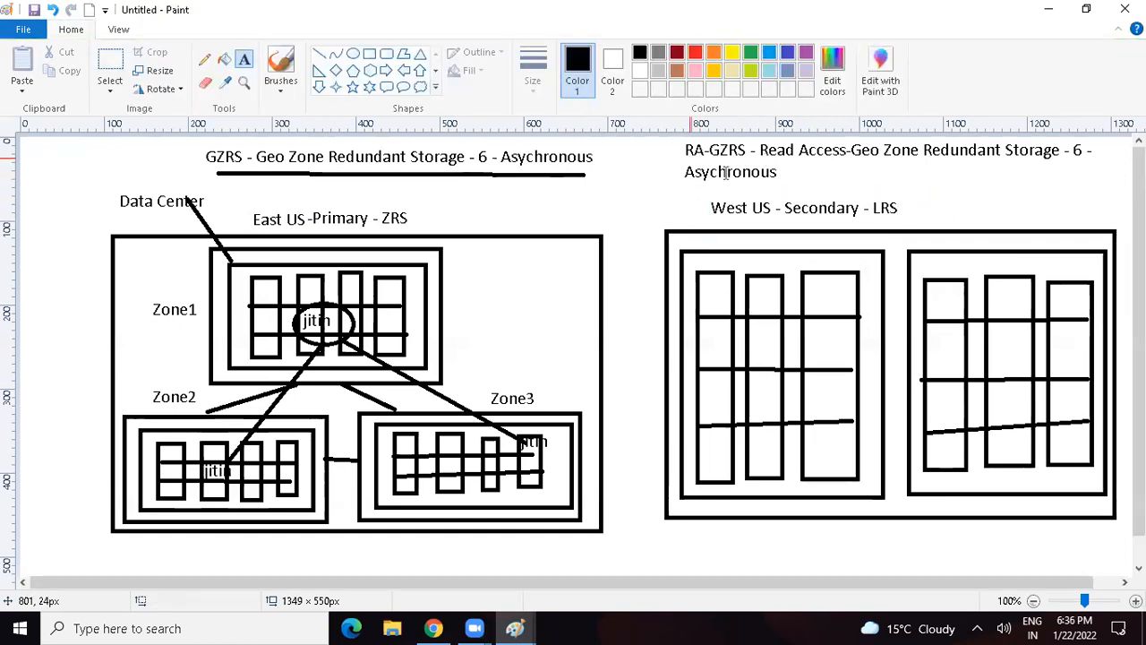
Step: Write the sample data name in three West US left-box cells: first rack's second row, second rack's top row and third rack's bottom row
left_click(700, 340)
type("jitin")
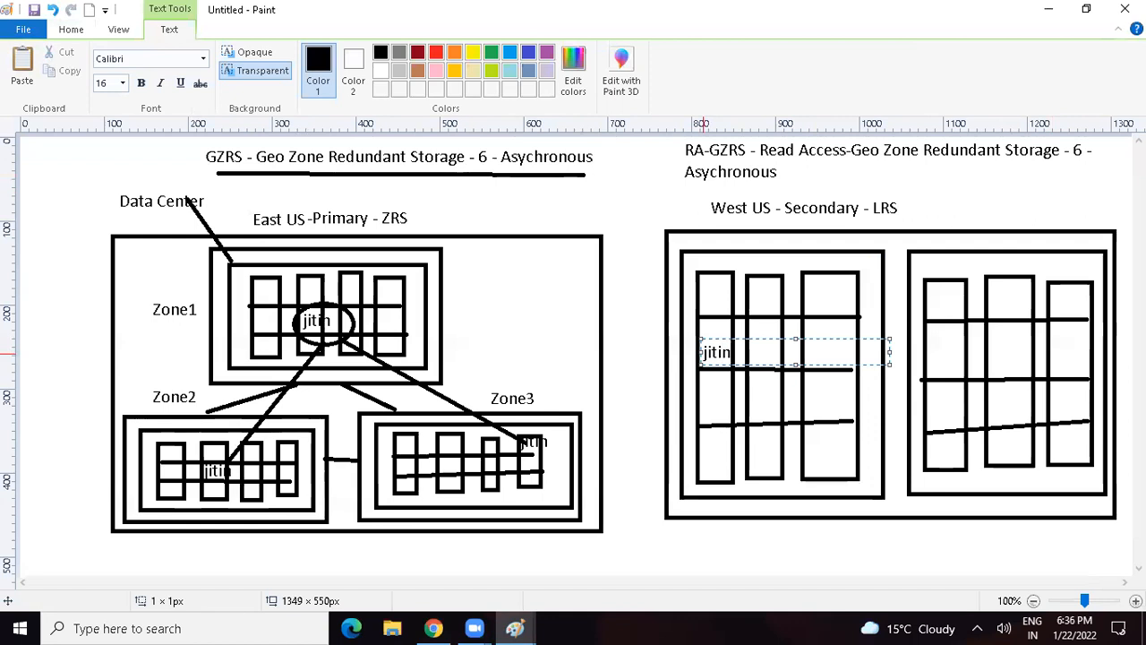
left_click(752, 296)
left_click(753, 296)
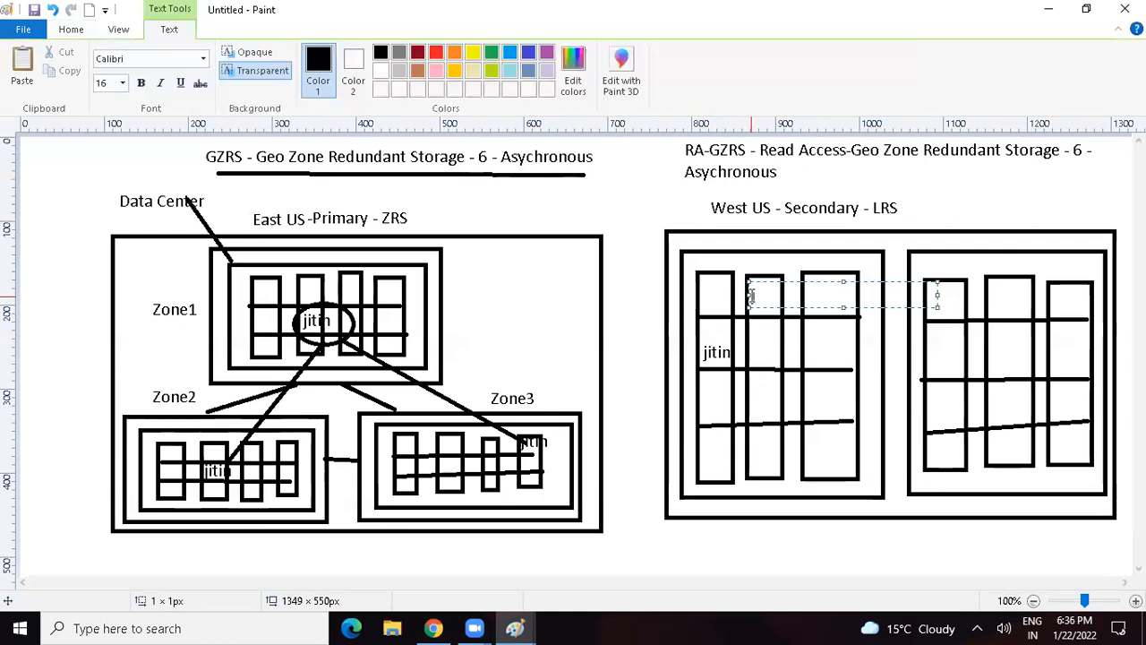
left_click(807, 452)
left_click(808, 452)
type("jit")
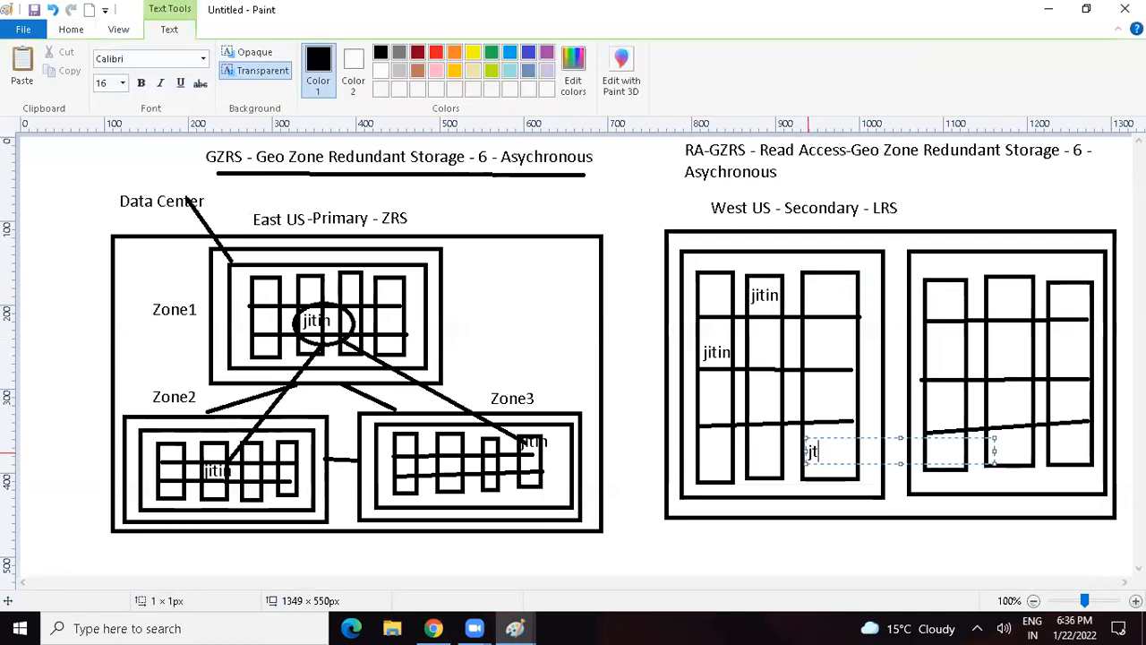
type("in")
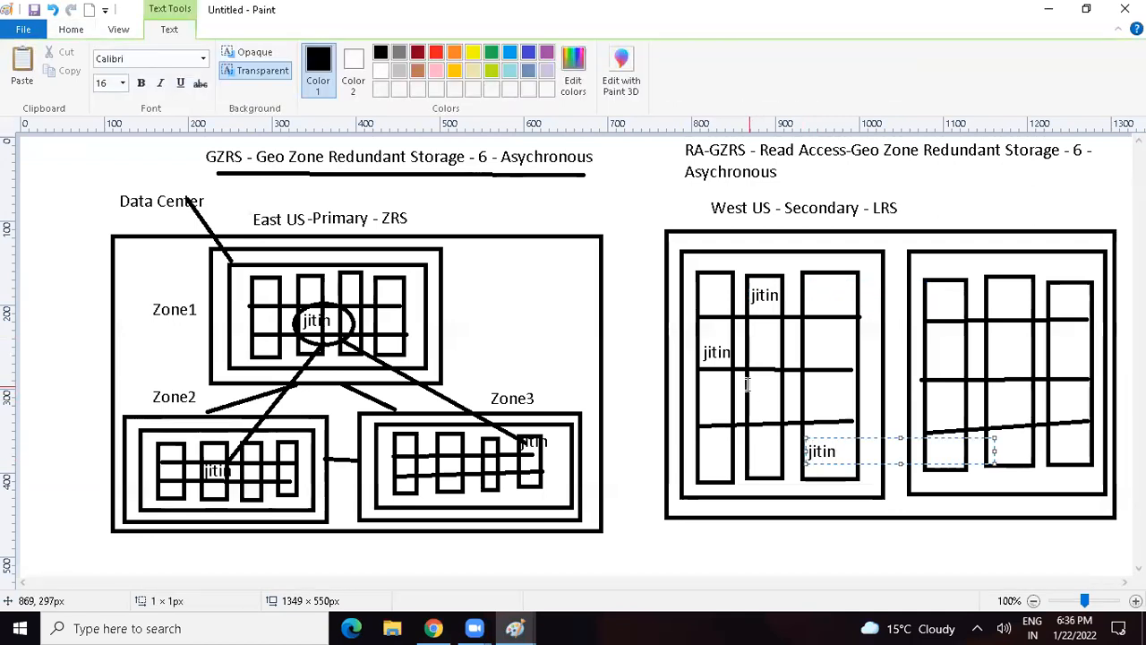
left_click(454, 164)
Step: Circle the sample name in the first West US rack and connect it with lines to the other two copies
left_click(352, 54)
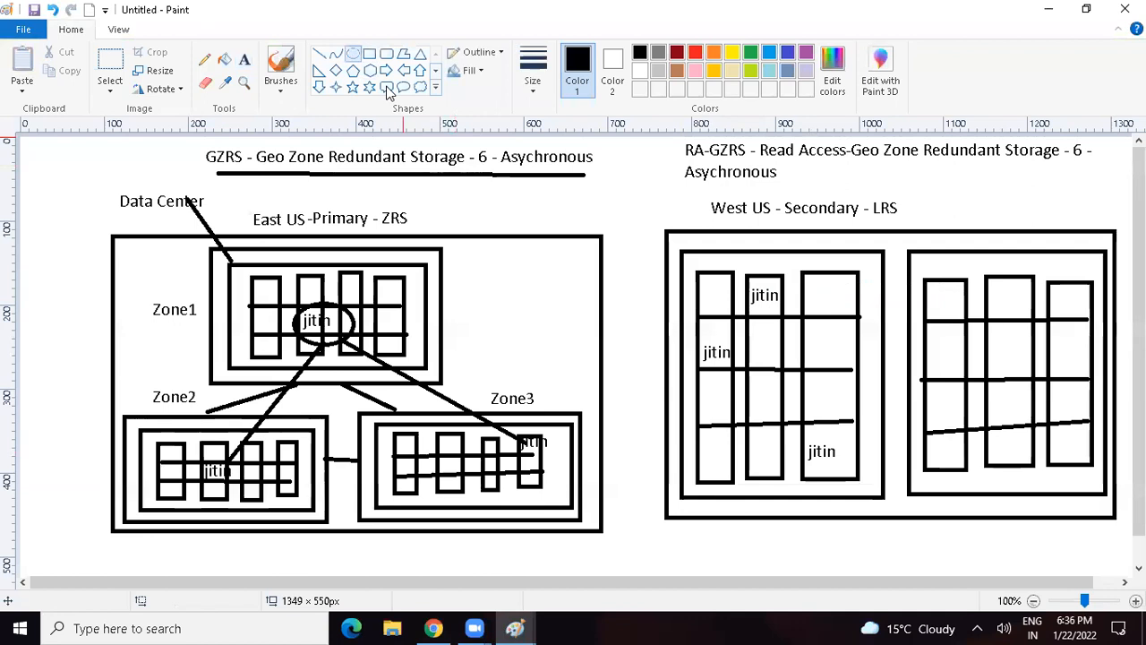
mouse_move(686, 338)
left_mouse_down()
mouse_move(740, 387)
mouse_move(735, 346)
mouse_move(768, 305)
left_mouse_up()
left_click(320, 54)
left_click(824, 385)
left_click_drag(721, 383, 816, 452)
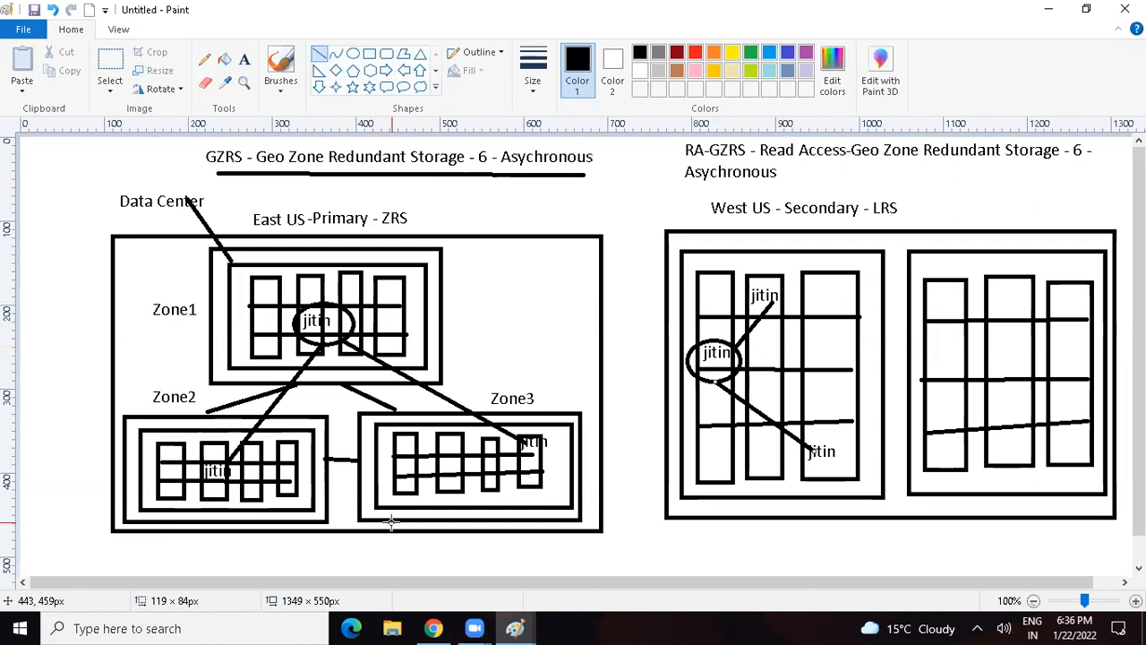
Step: Connect the circled Zone1 name to the circled West US name with a yellow line, and underline ZRS in the East US label in yellow
mouse_move(353, 334)
left_mouse_down()
mouse_move(670, 332)
mouse_move(690, 350)
left_mouse_up()
left_click(732, 53)
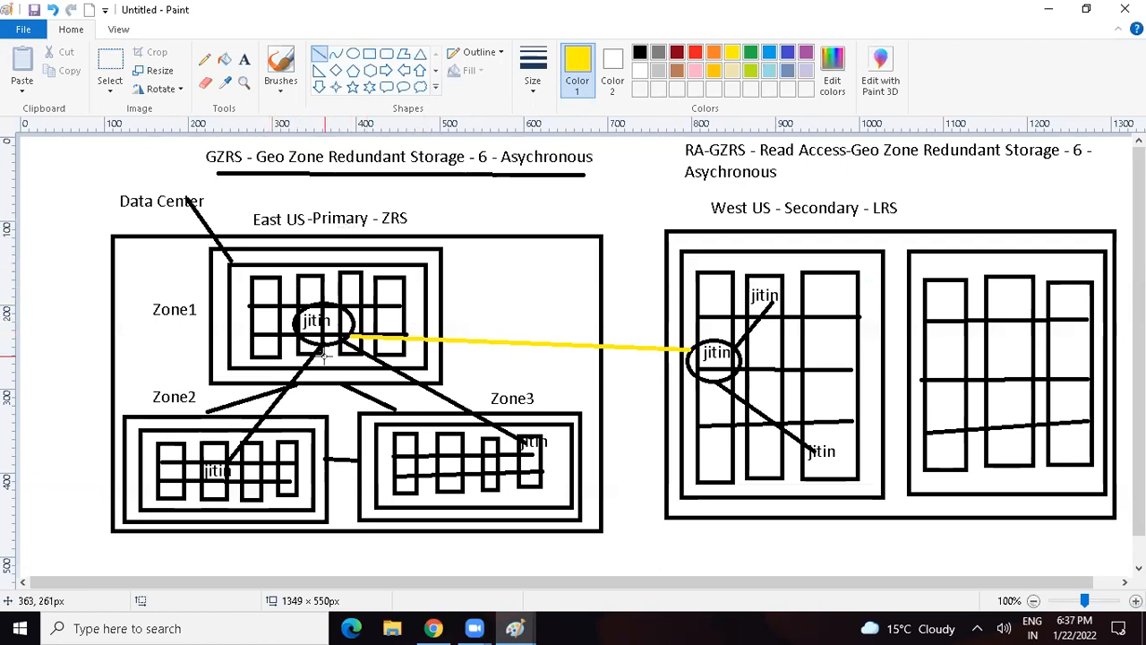
left_click_drag(382, 226, 419, 224)
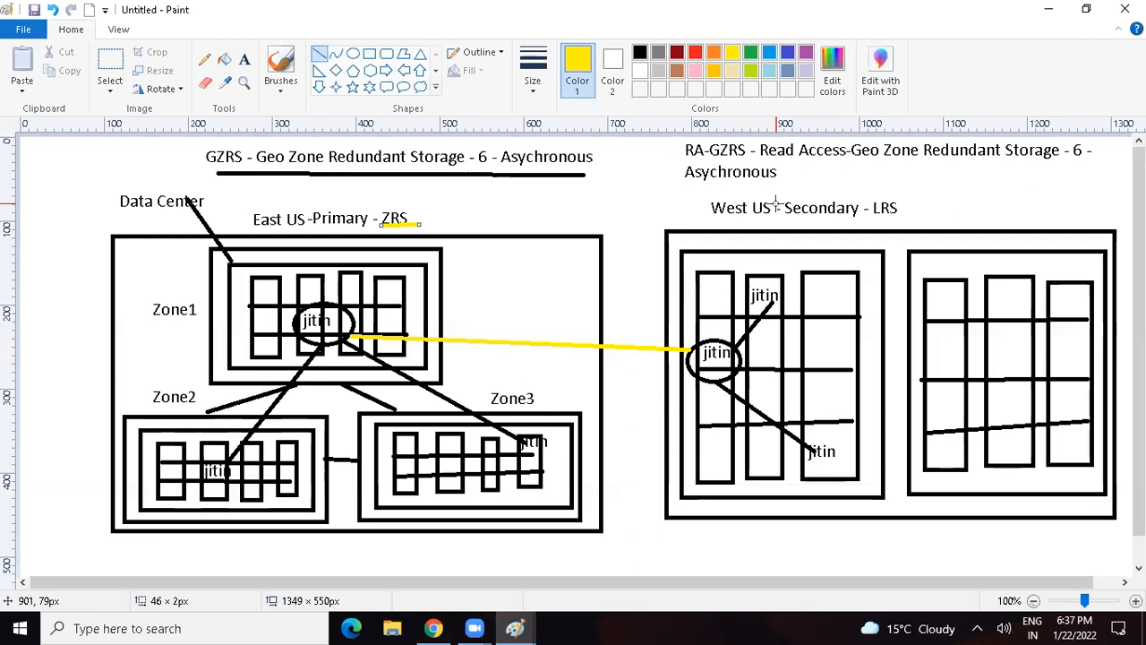
Step: Underline GZRS in the RA-GZRS heading with a yellow line about 64 px long
left_click_drag(703, 161, 761, 159)
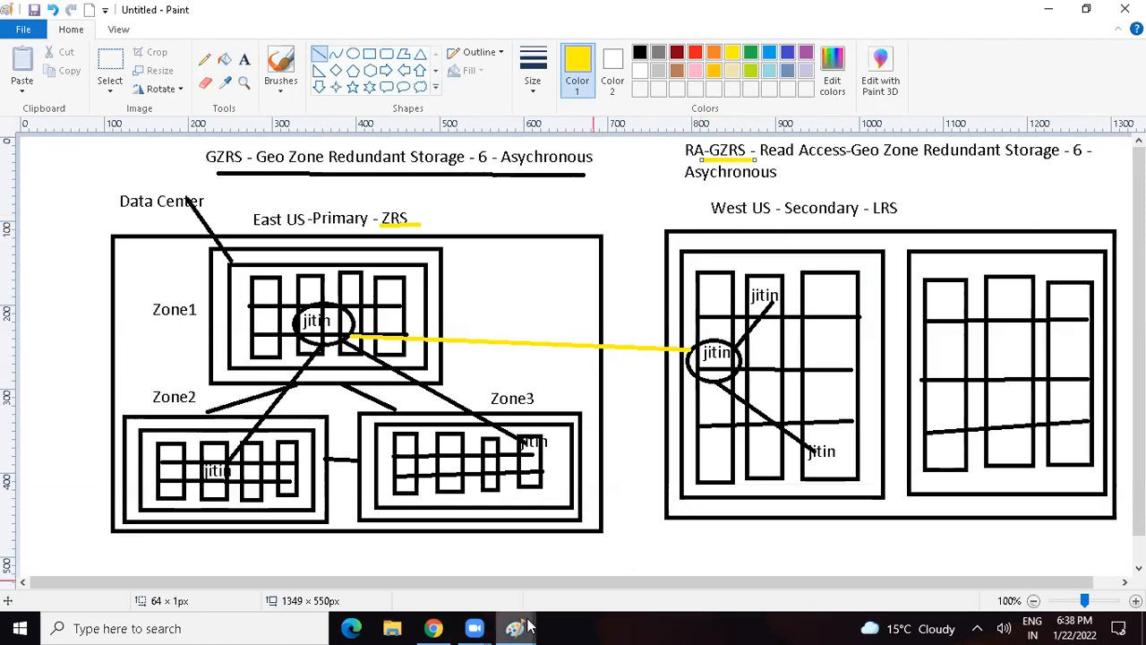
Step: Switch to the Azure portal in Chrome, search for "storage acc" and open the Storage accounts service
left_click(435, 628)
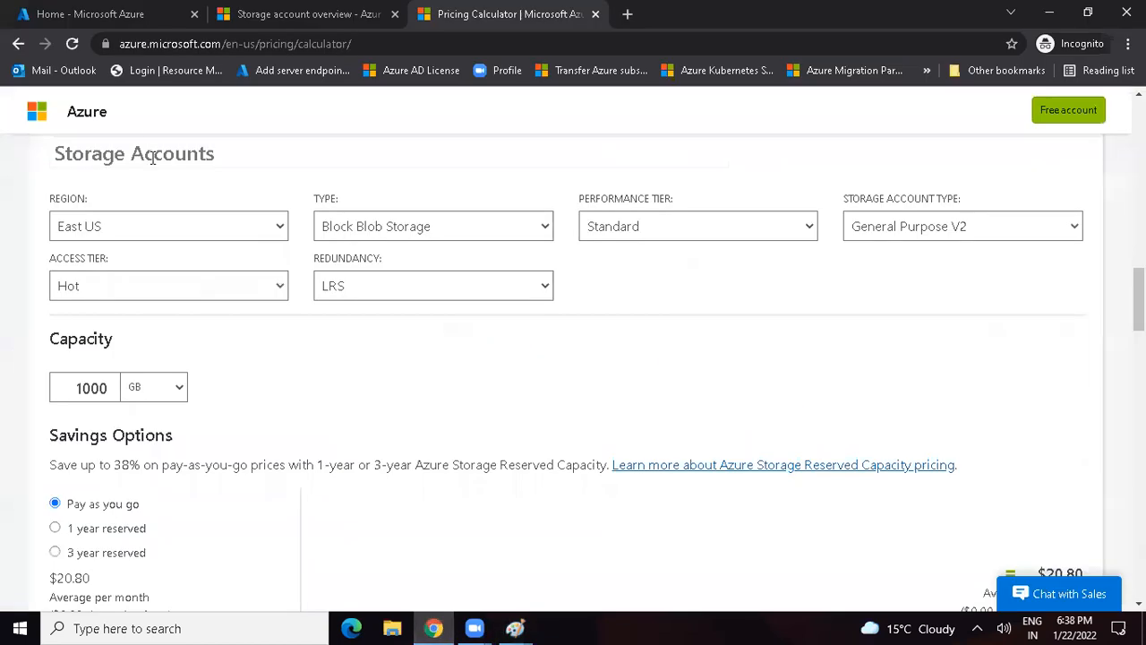
left_click(100, 18)
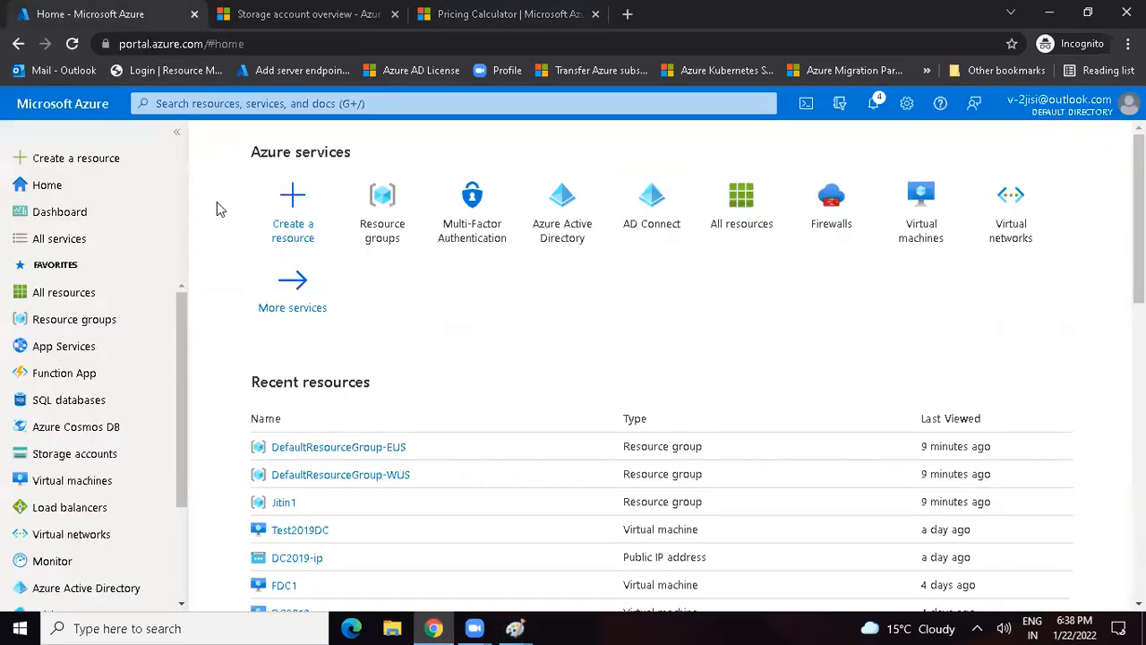
left_click(451, 103)
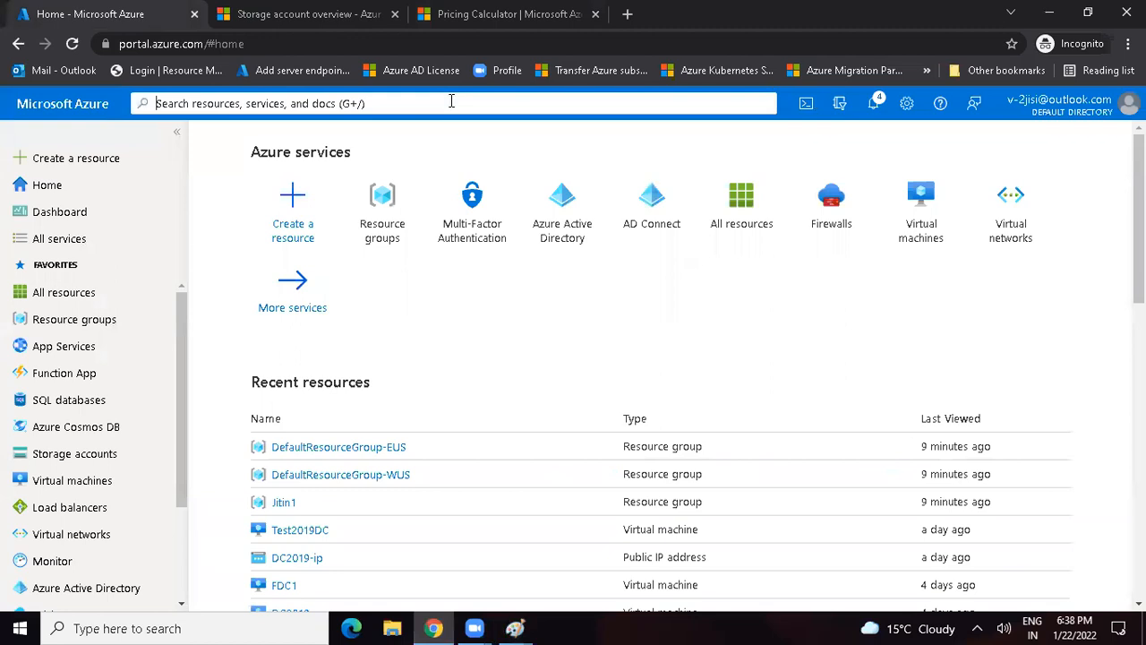
type("storage ")
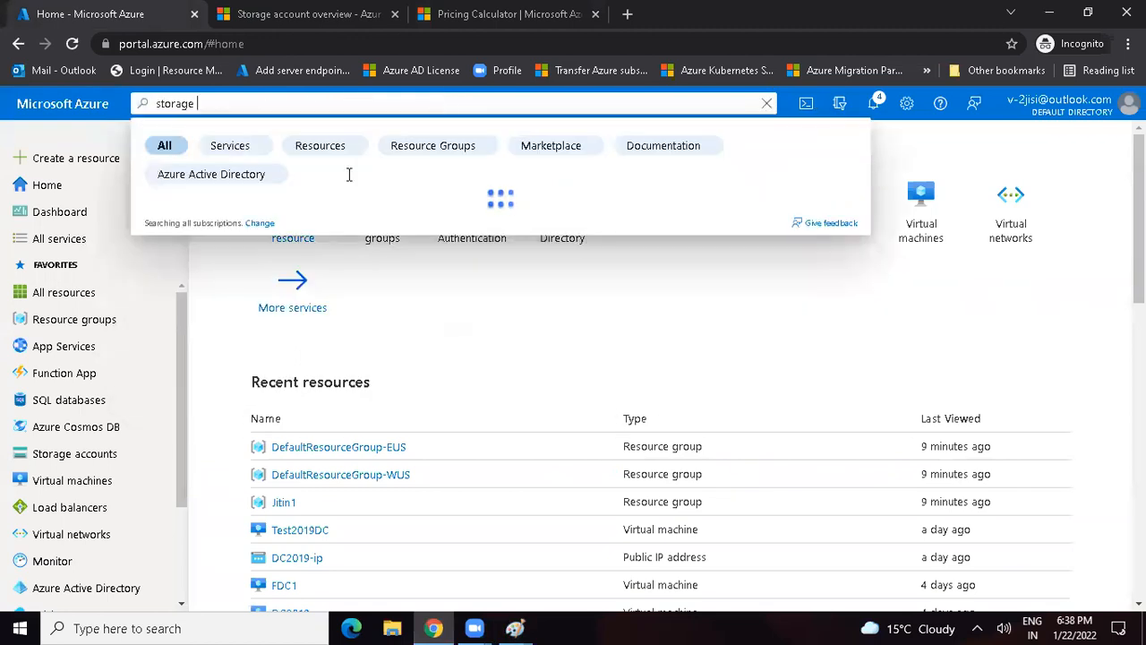
type("acc")
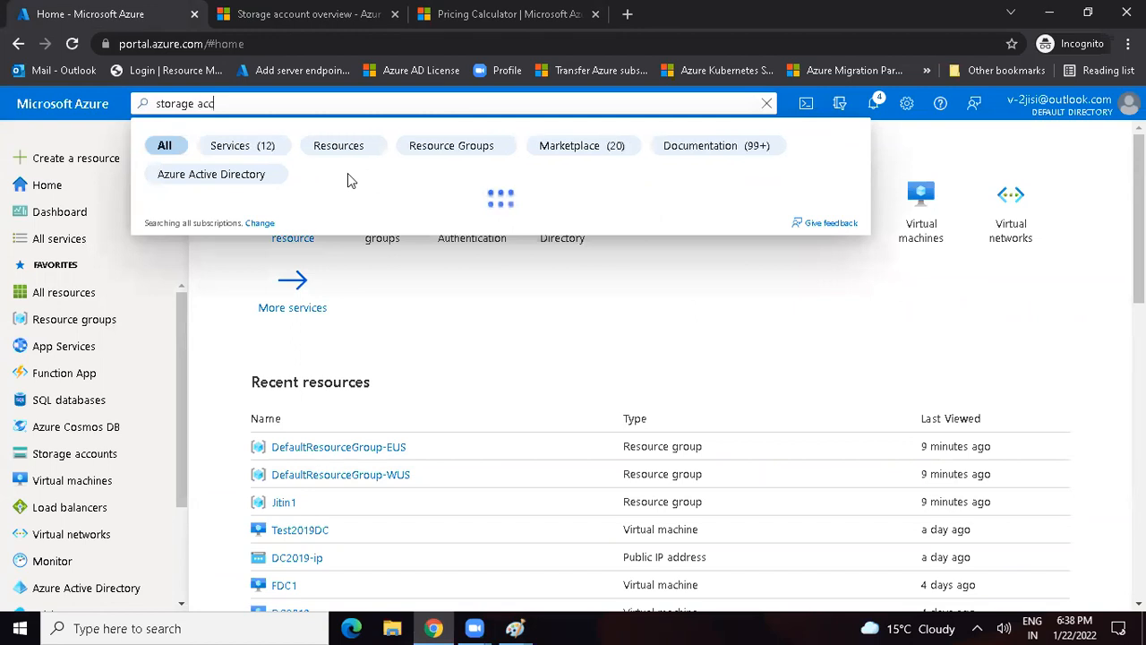
left_click(257, 151)
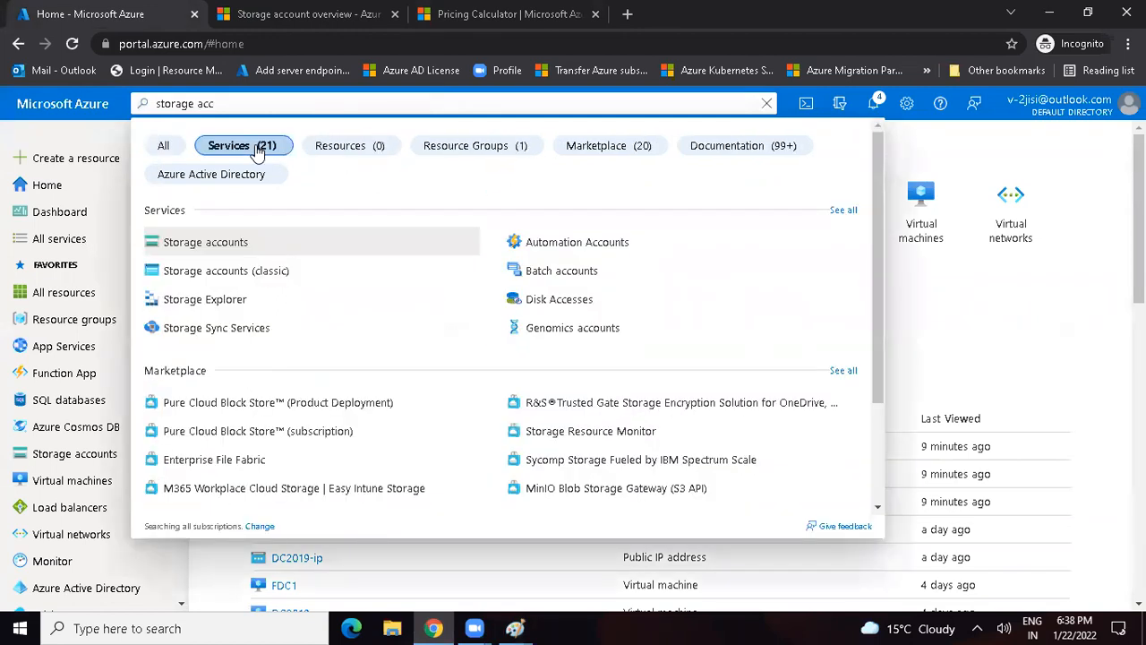
left_click(207, 254)
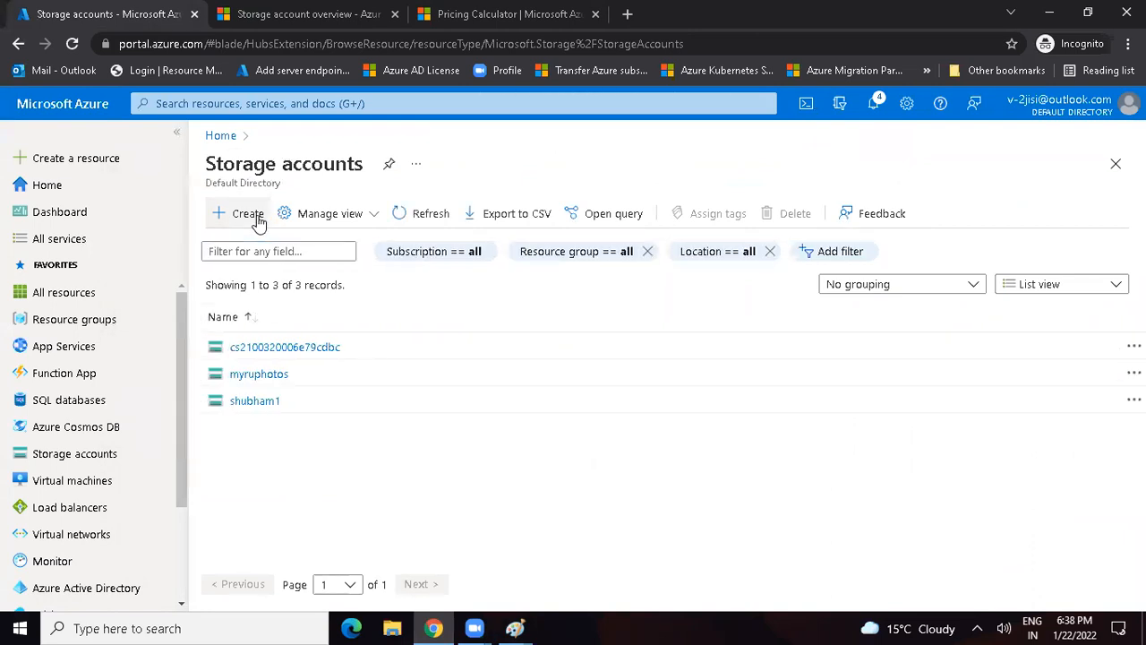
Step: Start creating a storage account and assign it to a new resource group named RG1
left_click(257, 221)
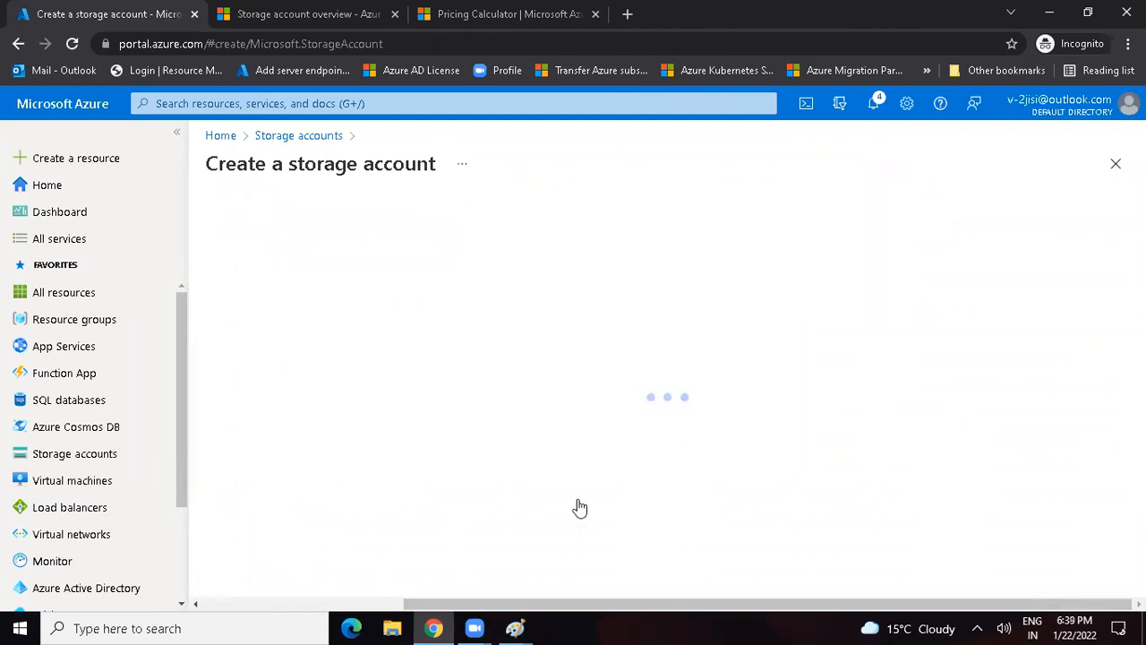
left_click(458, 504)
left_click(452, 519)
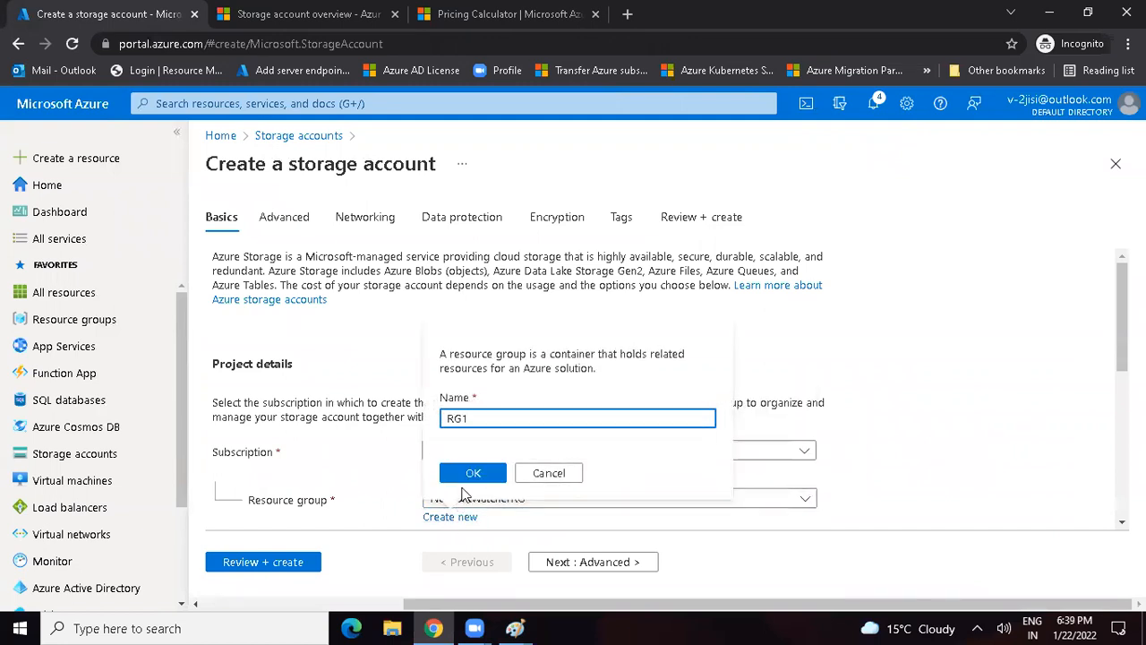
left_click(473, 472)
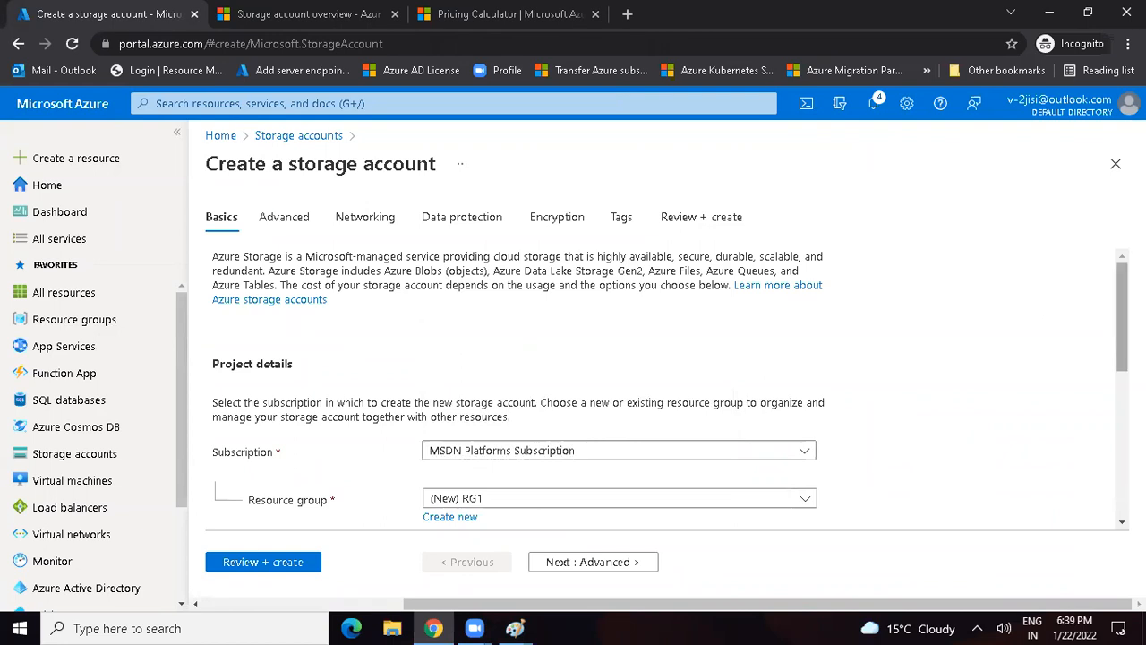
Step: Try "test" as the storage account name
scroll(564, 336, "down", 2)
left_click(458, 462)
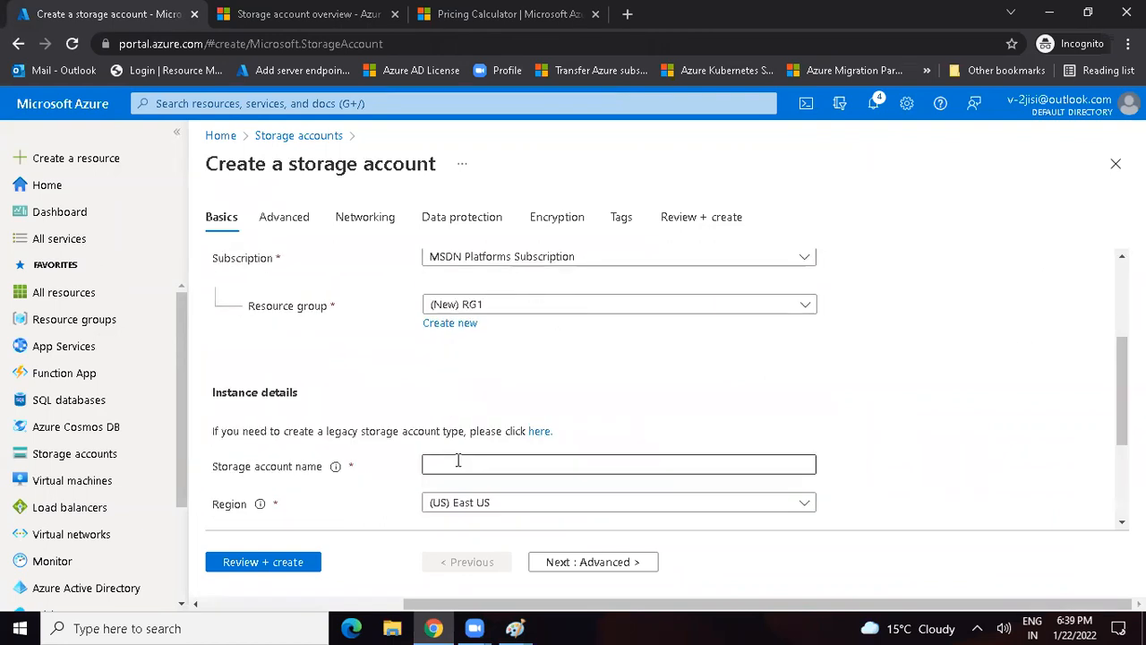
type("test")
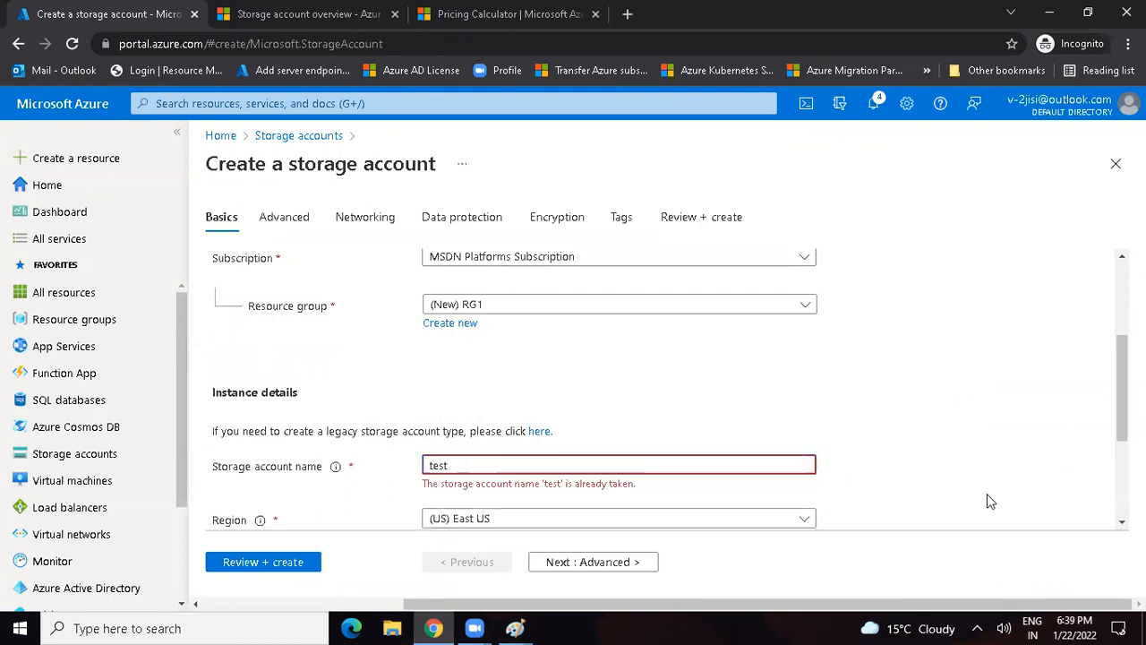
scroll(618, 385, "down", 2)
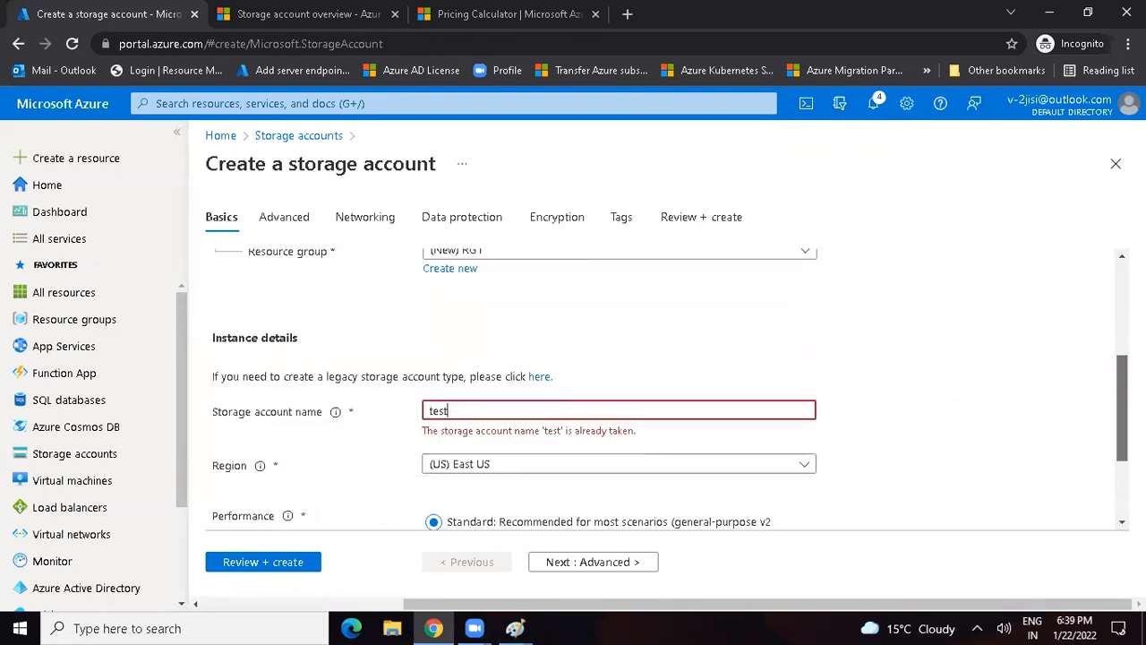
Step: Replace the storage account name with the sample person's first name in lowercase
key("ctrl+a")
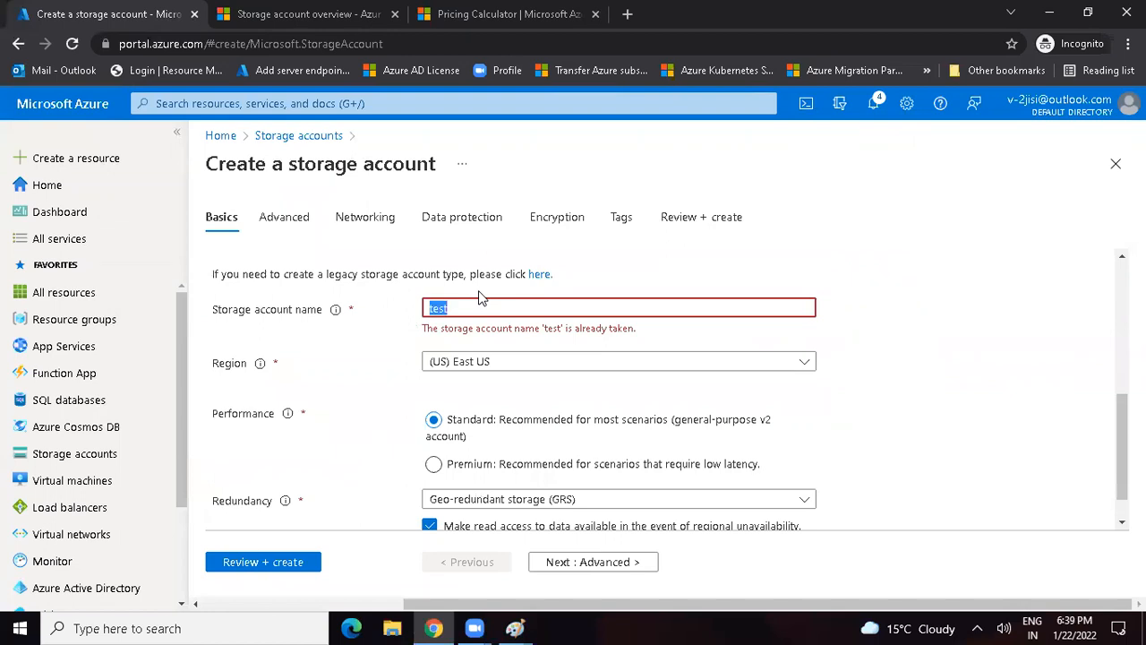
type("jii")
key("BackSpace")
type("itin")
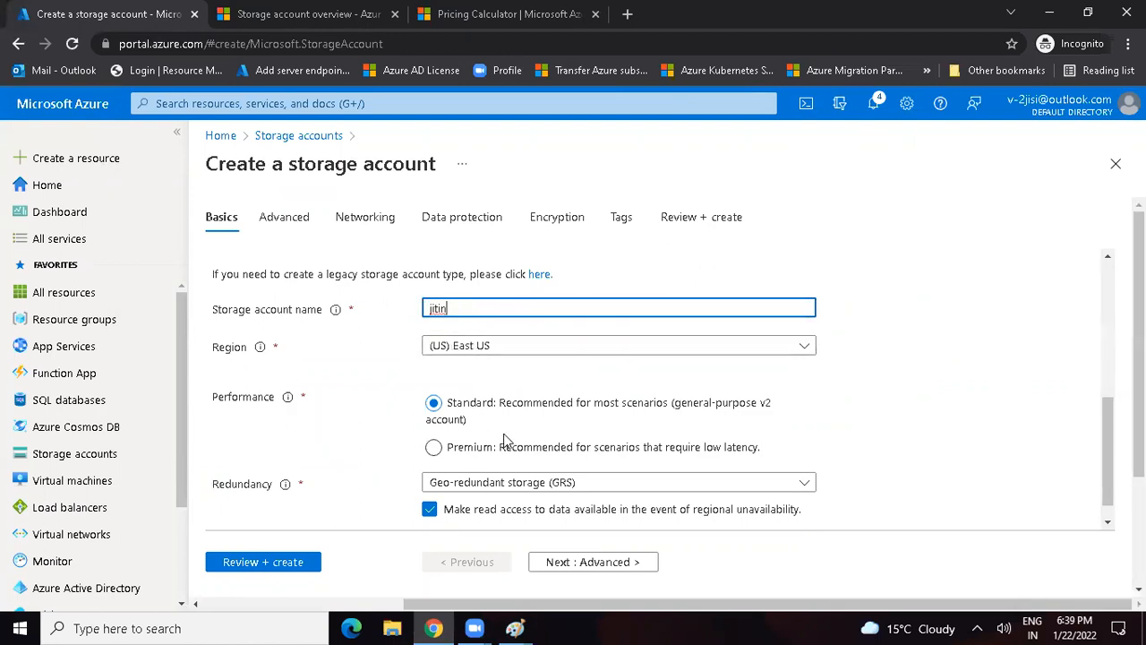
Step: Select Geo-redundant storage (GRS) as the redundancy, disable read access during regional unavailability and enable it again
left_click_drag(212, 484, 272, 486)
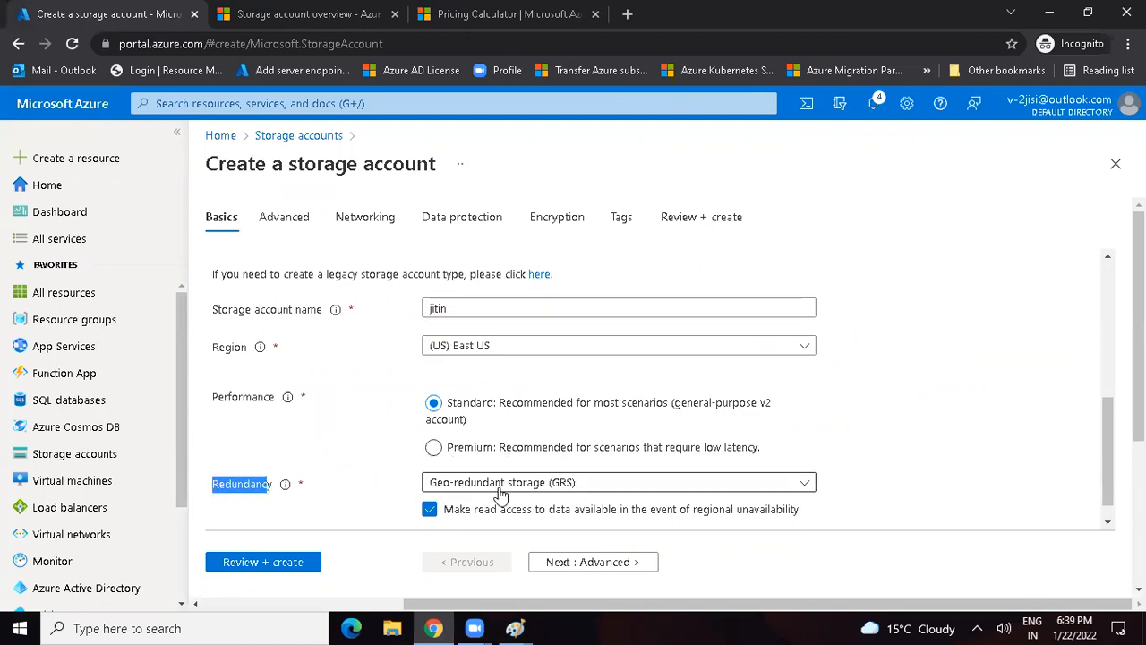
left_click(500, 493)
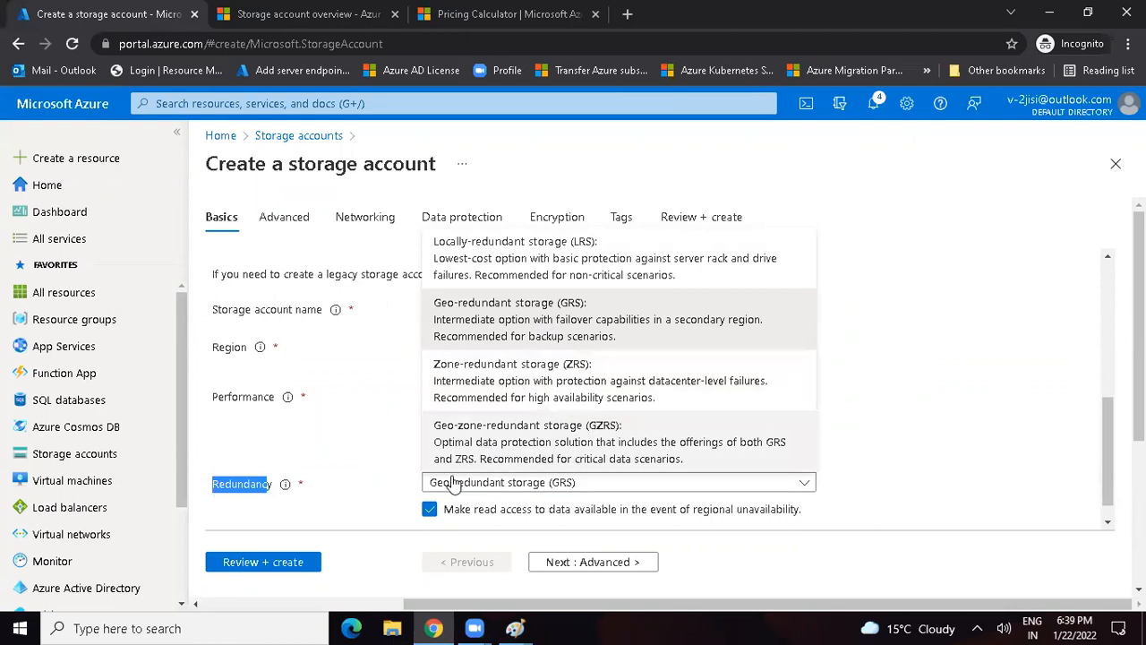
left_click(497, 320)
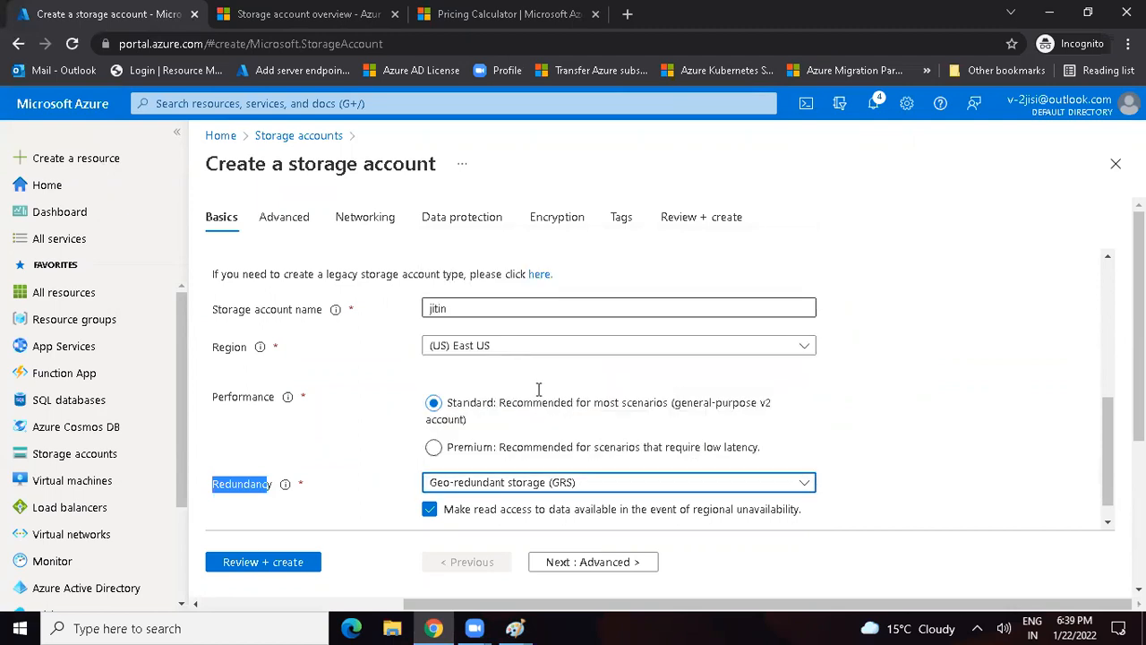
left_click(431, 510)
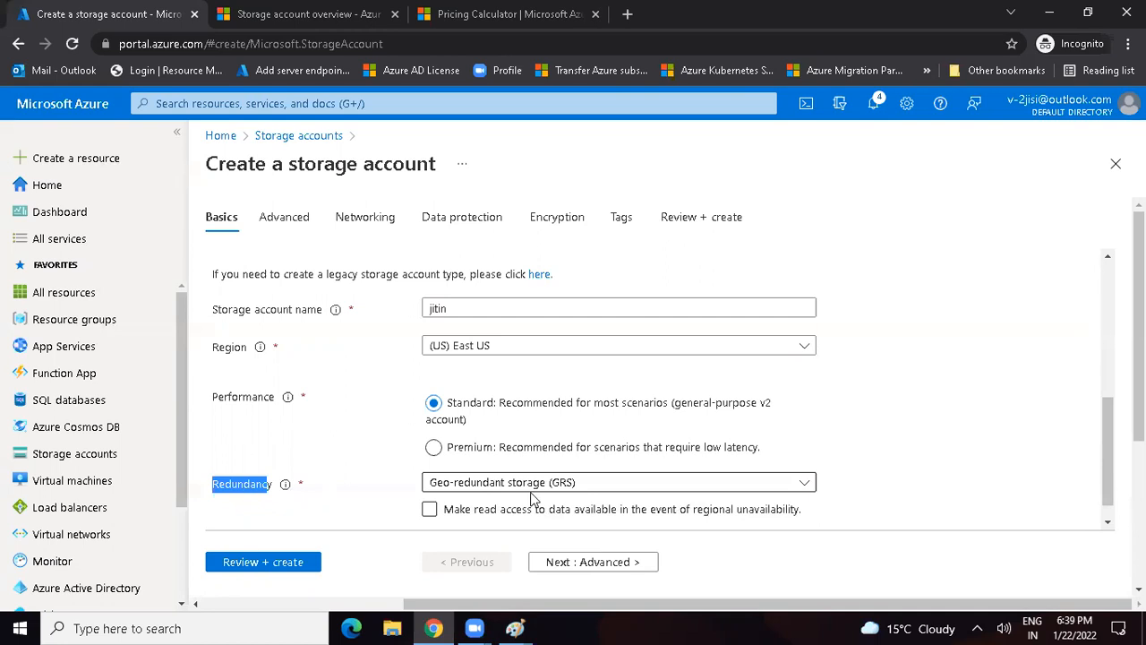
left_click(431, 510)
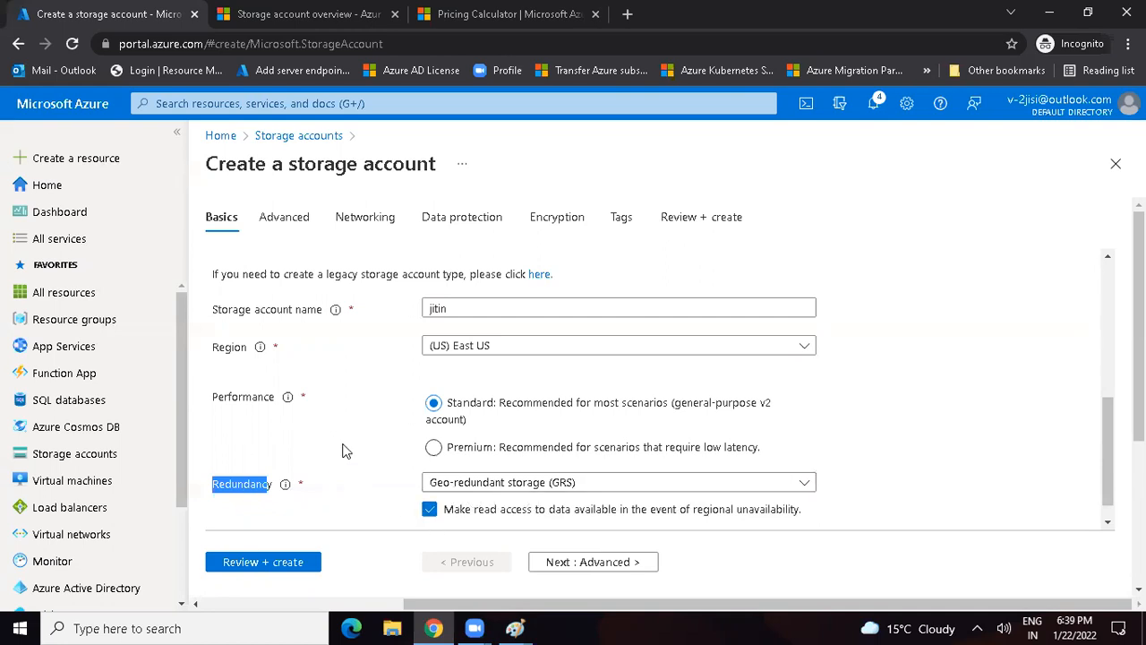
Step: Set the redundancy to Locally-redundant storage (LRS) and proceed to the Advanced settings
left_click(491, 494)
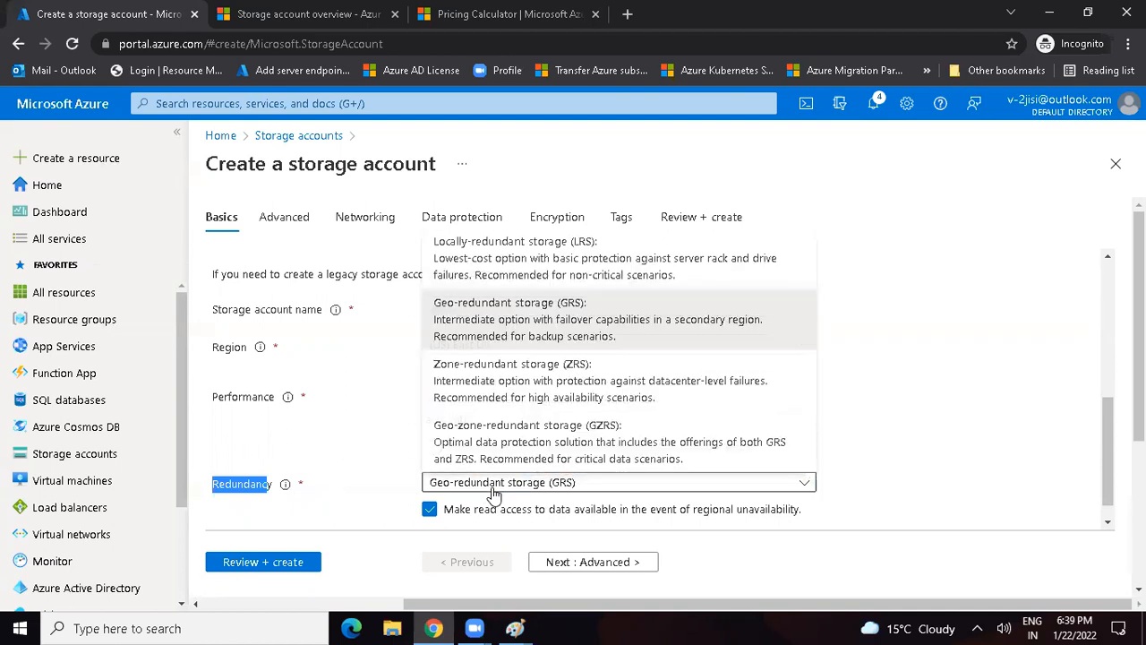
left_click(492, 254)
left_click(591, 561)
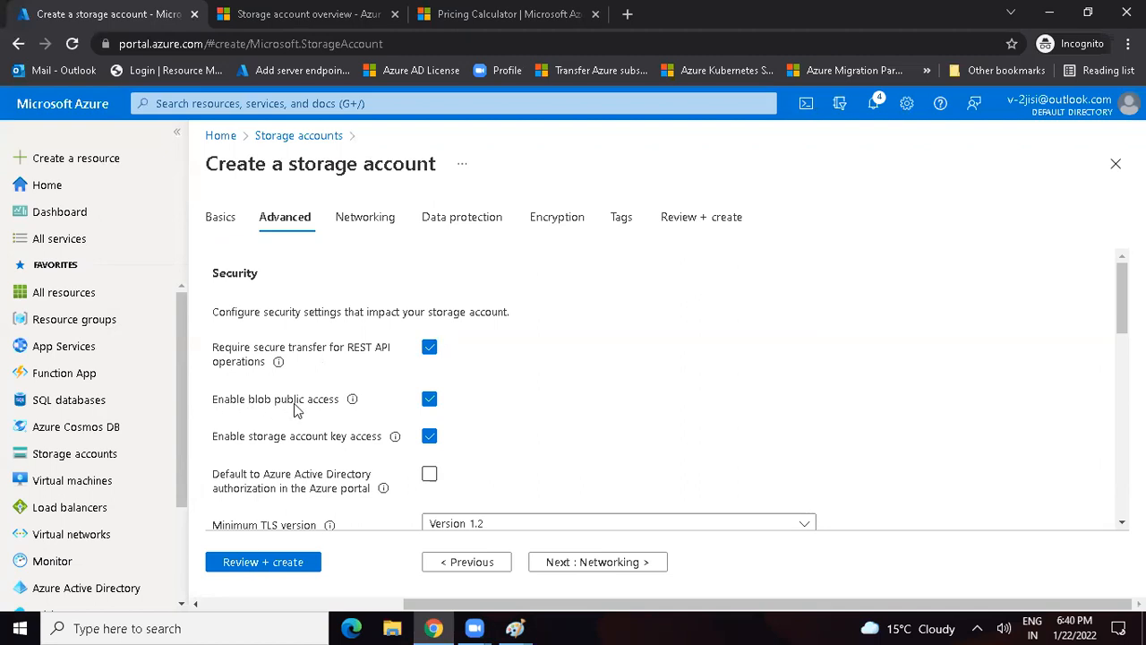
Step: Copy the "Enable blob public access" setting name and paste it as text near the upper edge of a new Paint drawing
left_click_drag(212, 408, 338, 401)
key("ctrl+c")
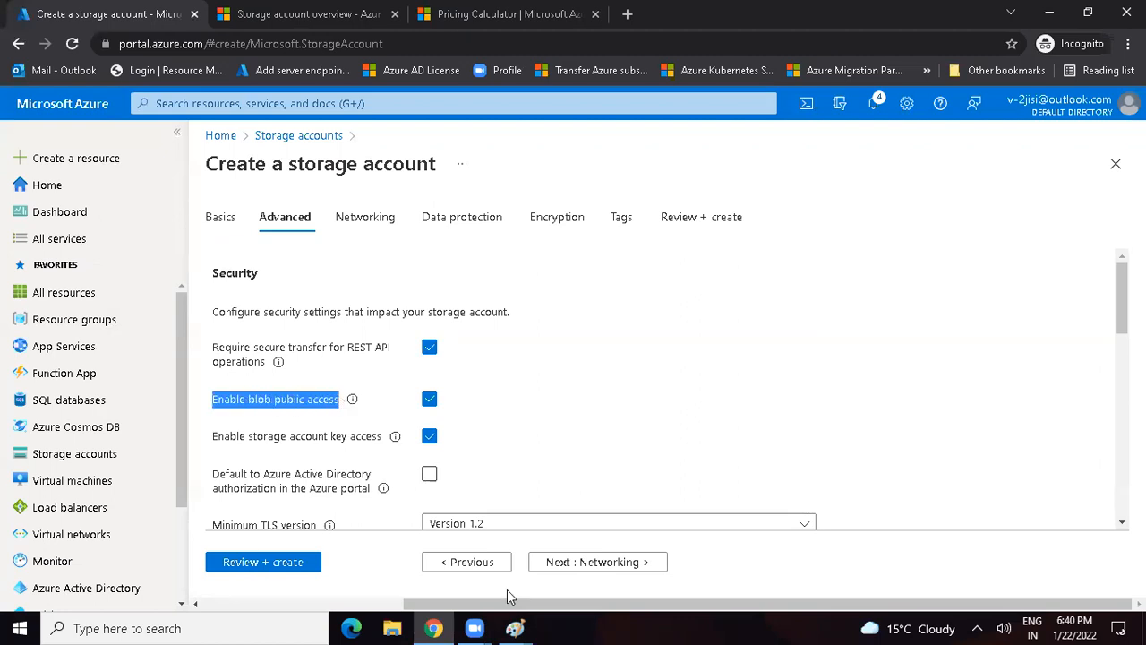
left_click(515, 628)
left_click(612, 565)
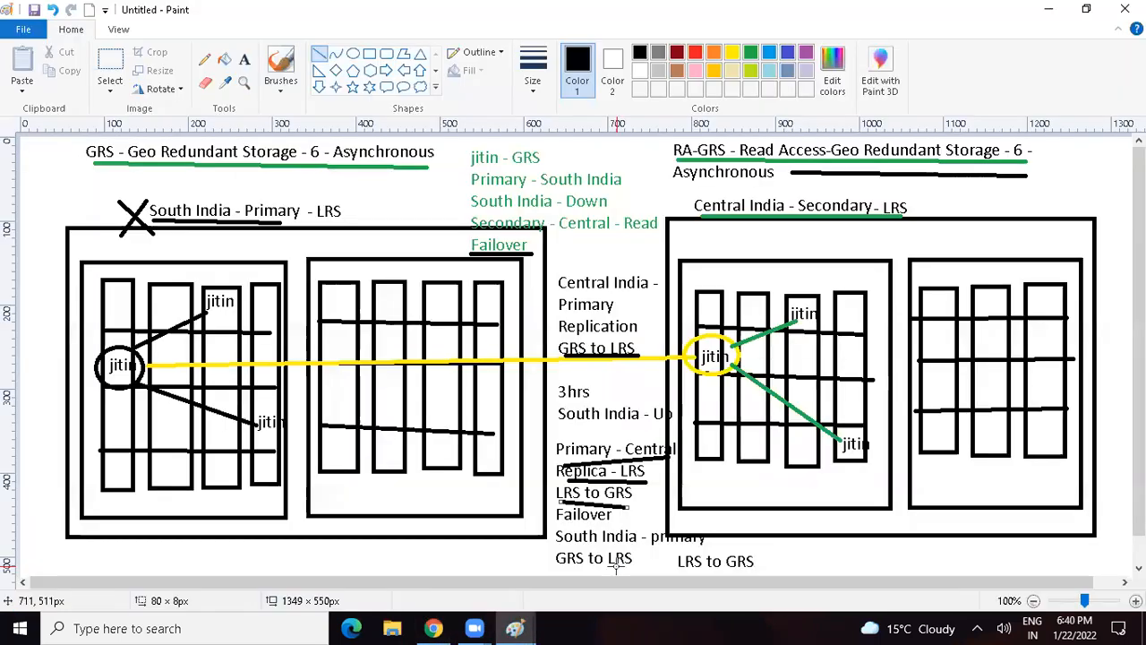
key("super+r")
type("mspaint")
key("Return")
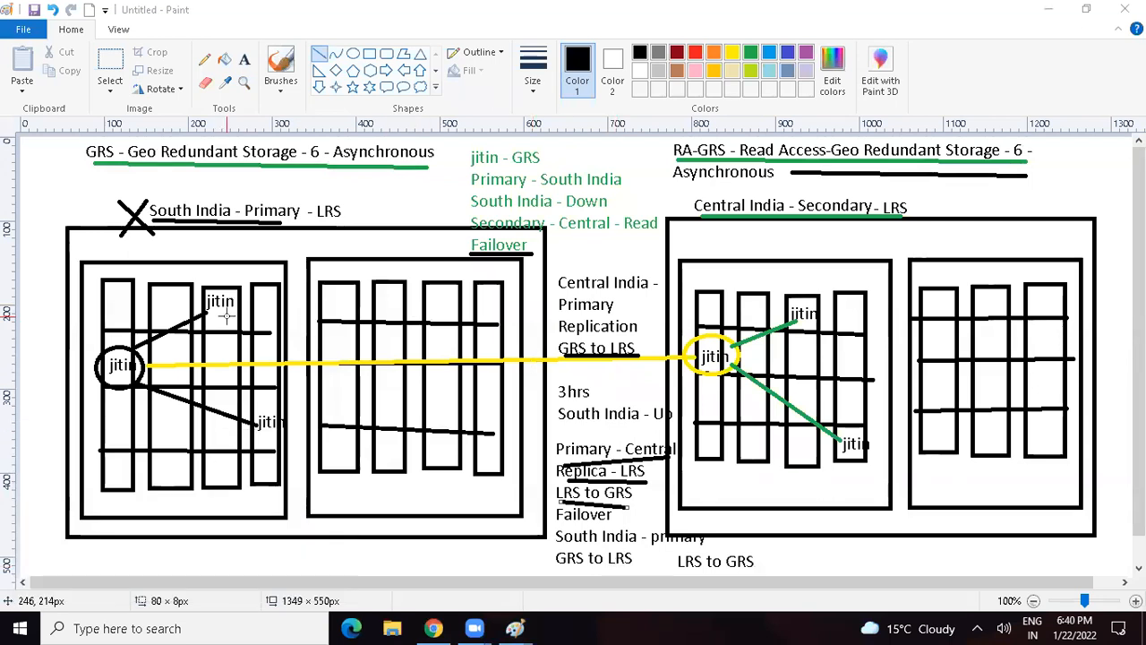
left_click(244, 59)
left_click(99, 166)
key("ctrl+v")
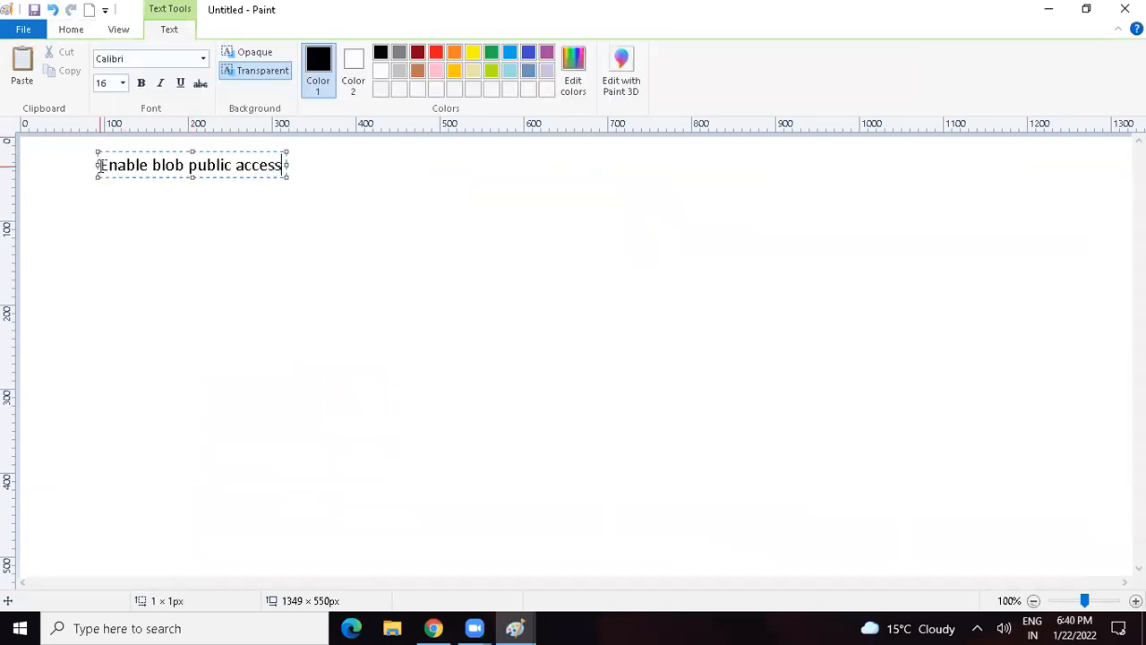
Step: Return to the storage account form in Chrome and proceed through Advanced and Networking to Data protection, keeping their default settings
key("alt+Tab")
key("alt+Tab")
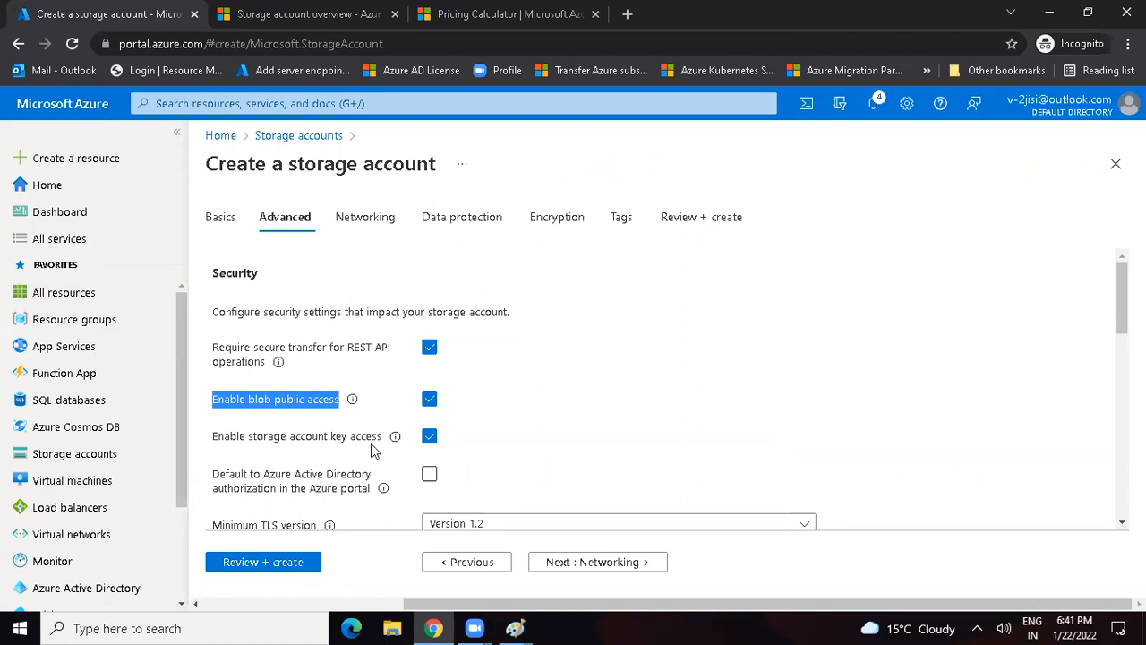
left_click(566, 567)
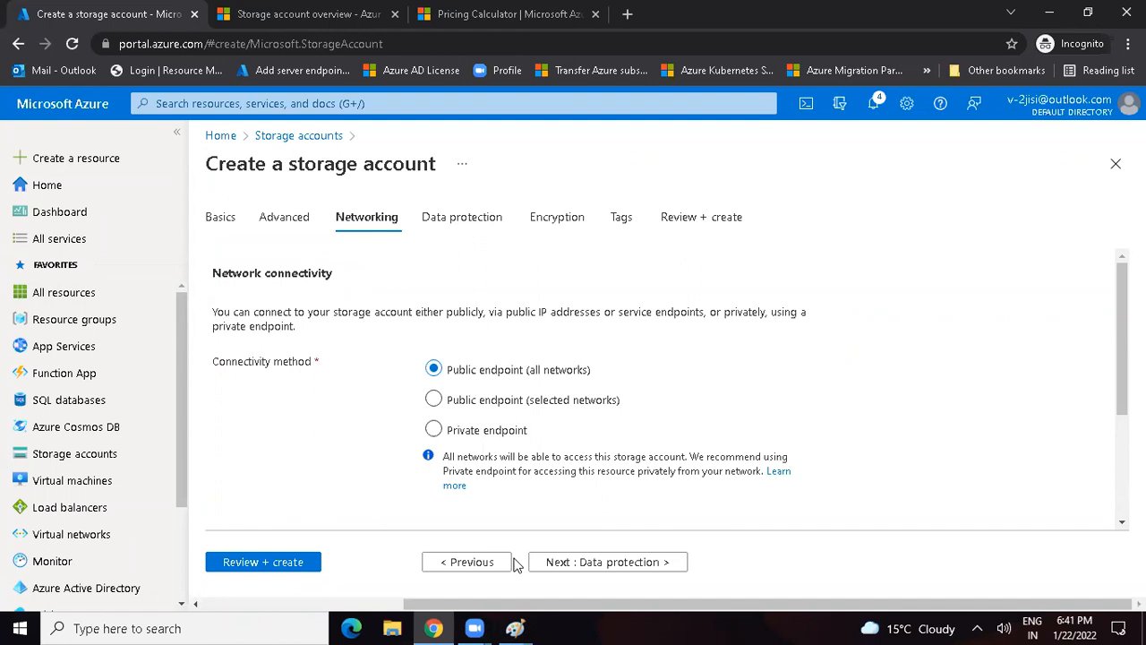
left_click(580, 564)
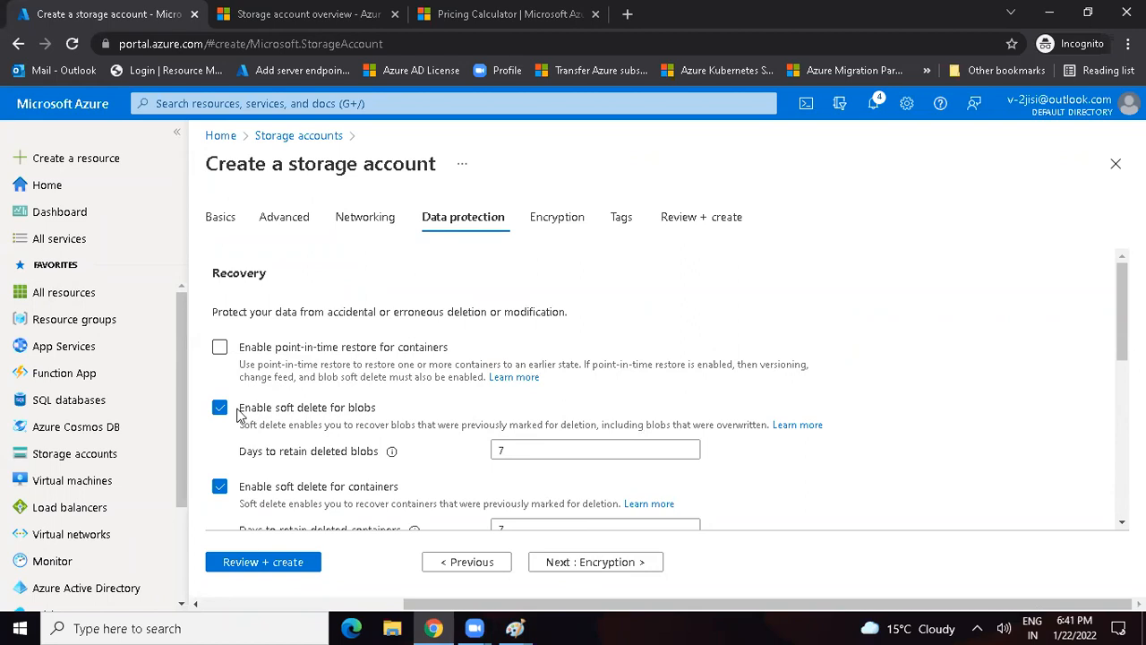
Step: Set the retention of soft-deleted blobs to 365 days and proceed to the Encryption settings
left_click_drag(238, 414, 376, 416)
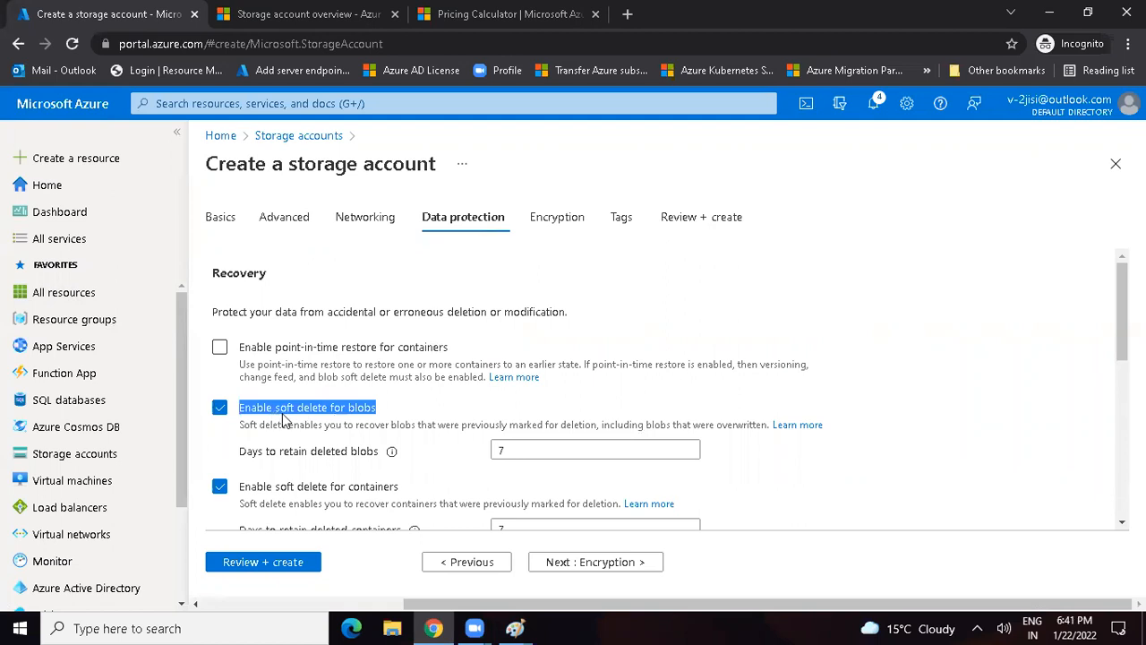
left_click(427, 399)
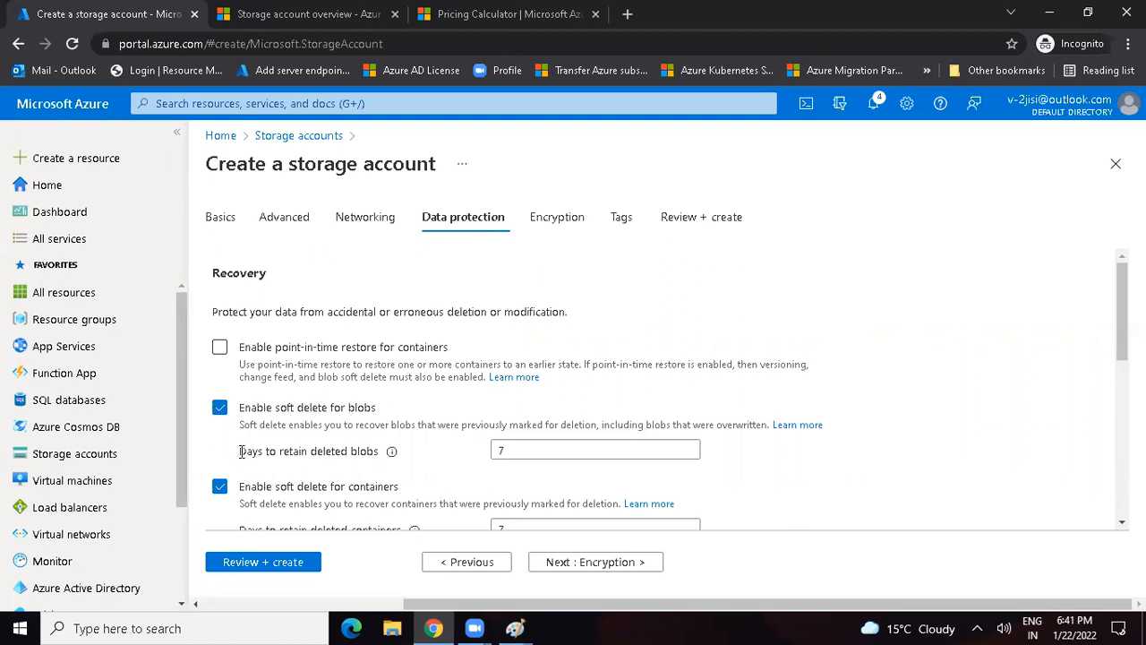
left_click_drag(235, 457, 448, 463)
left_click(450, 464)
left_click(506, 453)
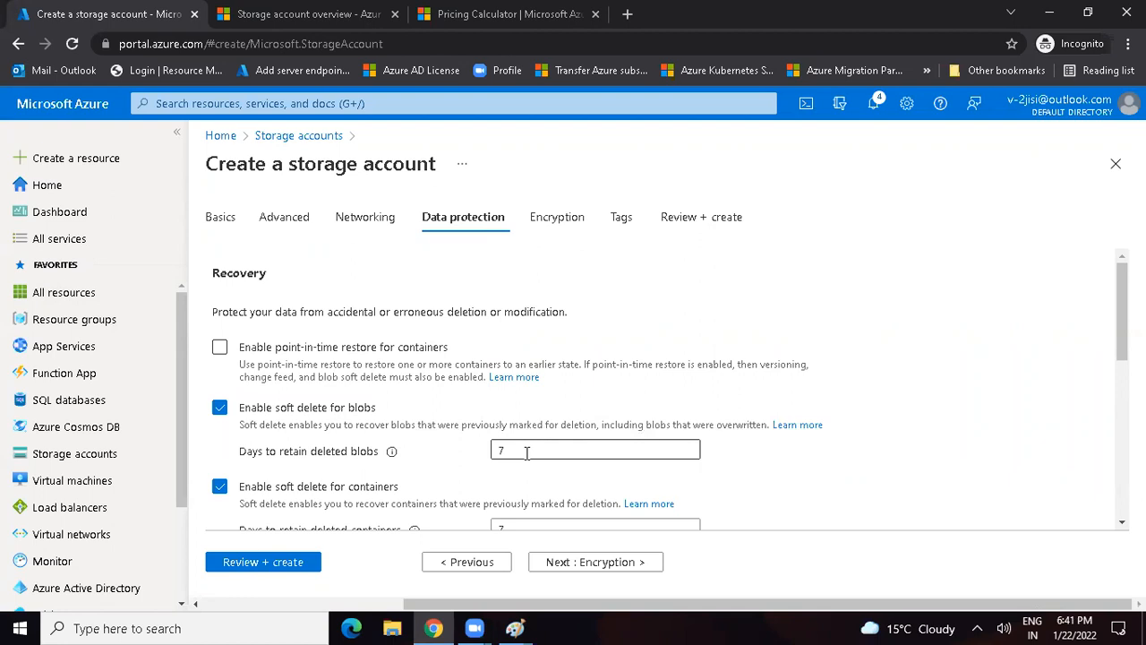
left_click_drag(513, 449, 477, 454)
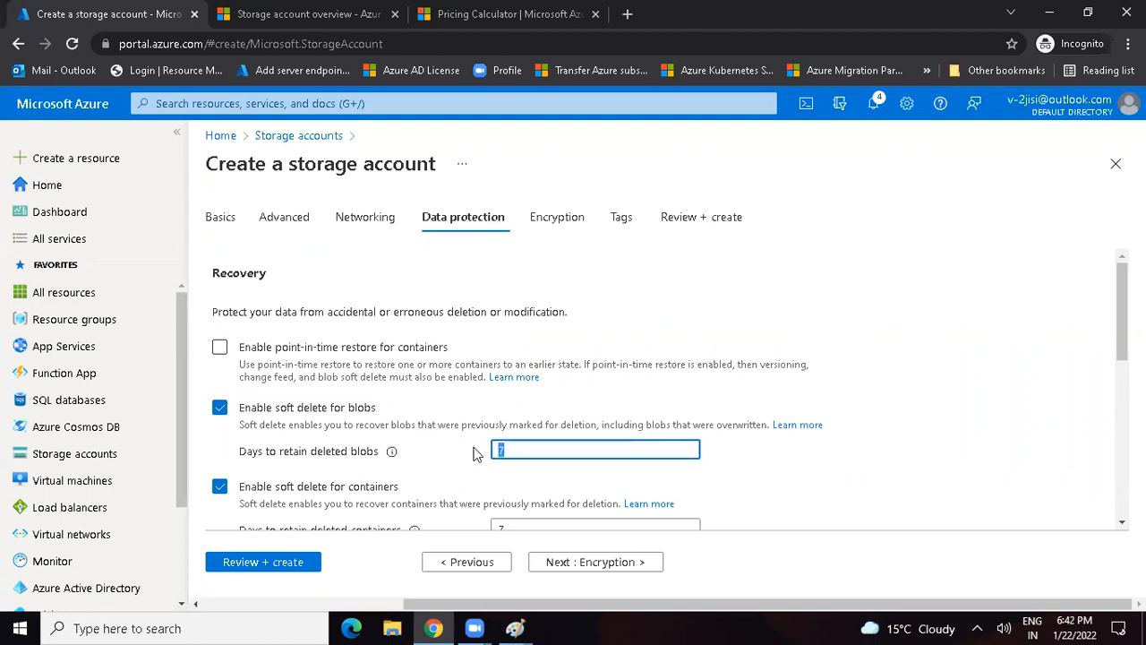
type("365")
left_click(587, 570)
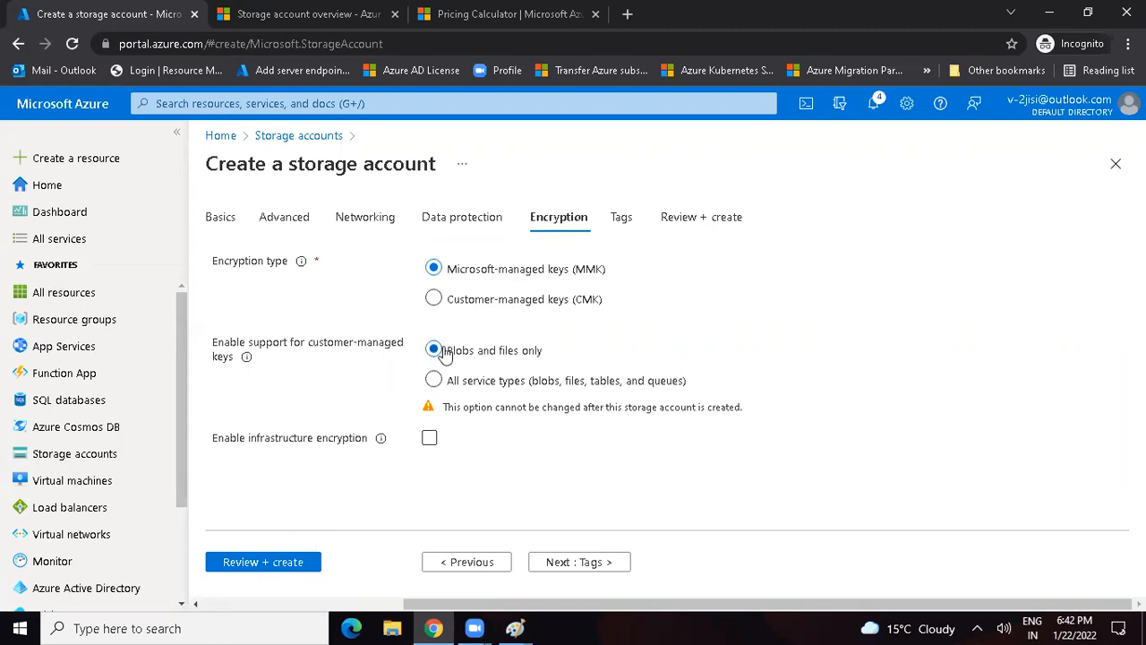
Step: Switch the encryption type to Customer-managed keys (CMK), examine its key vault and identity options, and set it back to Microsoft-managed keys (MMK)
left_click(433, 301)
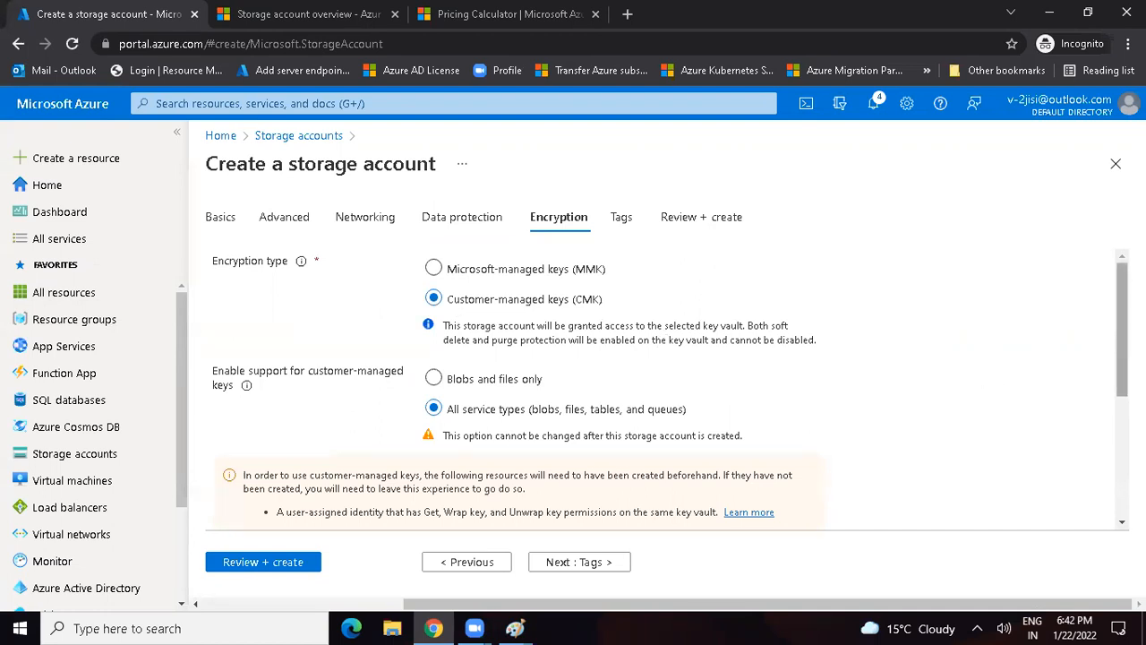
scroll(1121, 376, "down", 2)
scroll(671, 383, "down", 1)
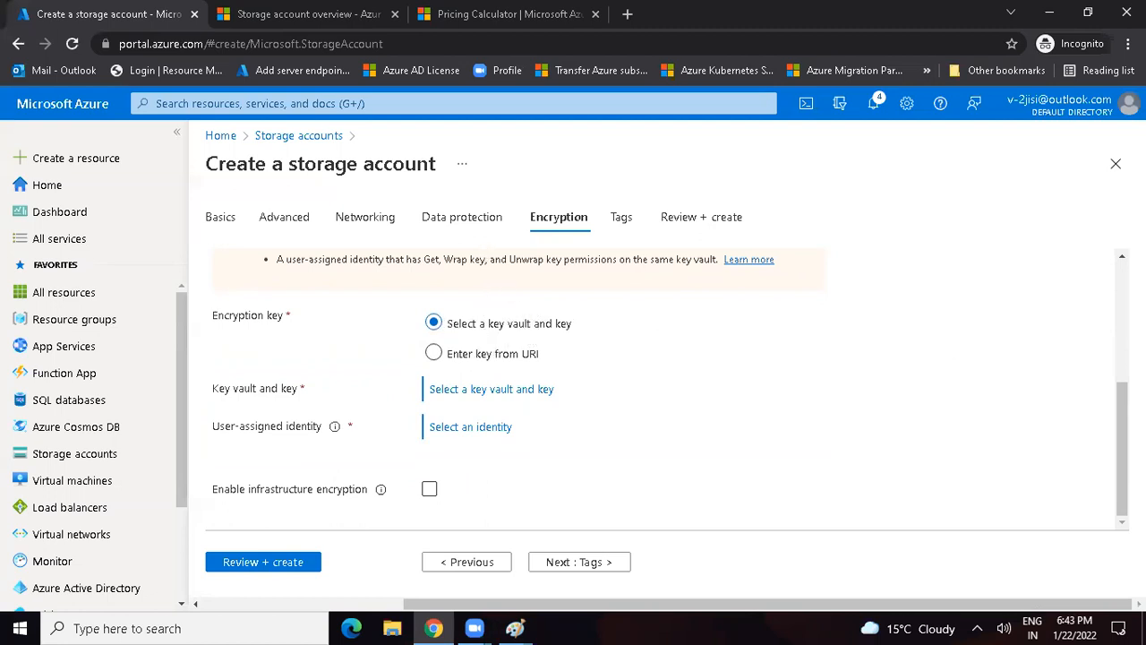
scroll(717, 289, "up", 3)
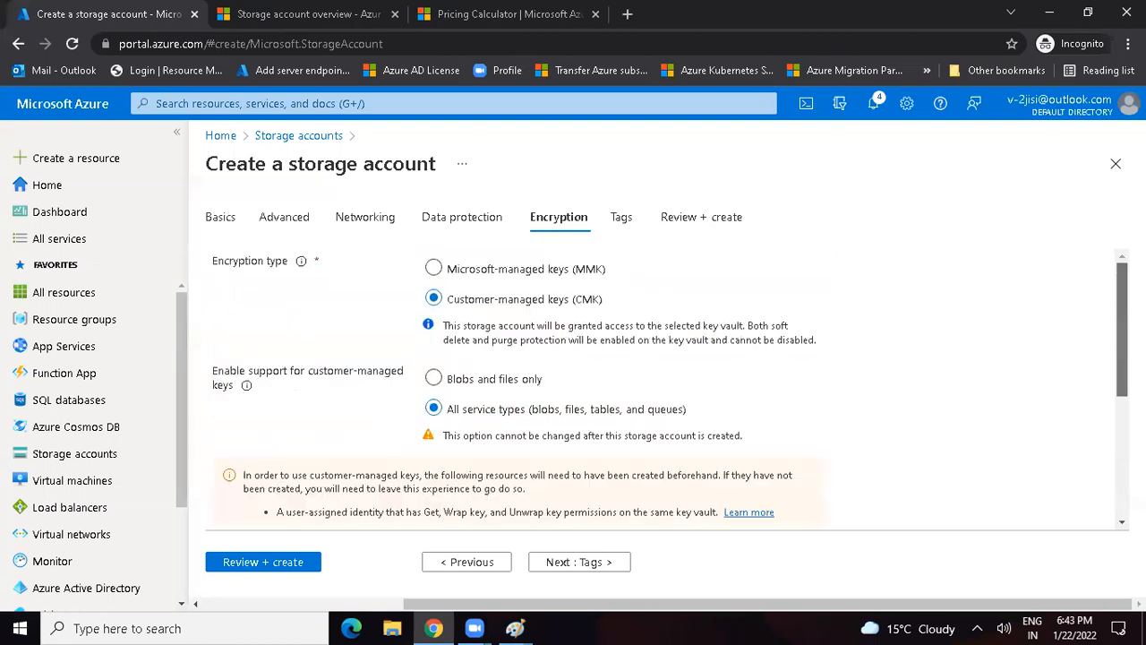
left_click(481, 276)
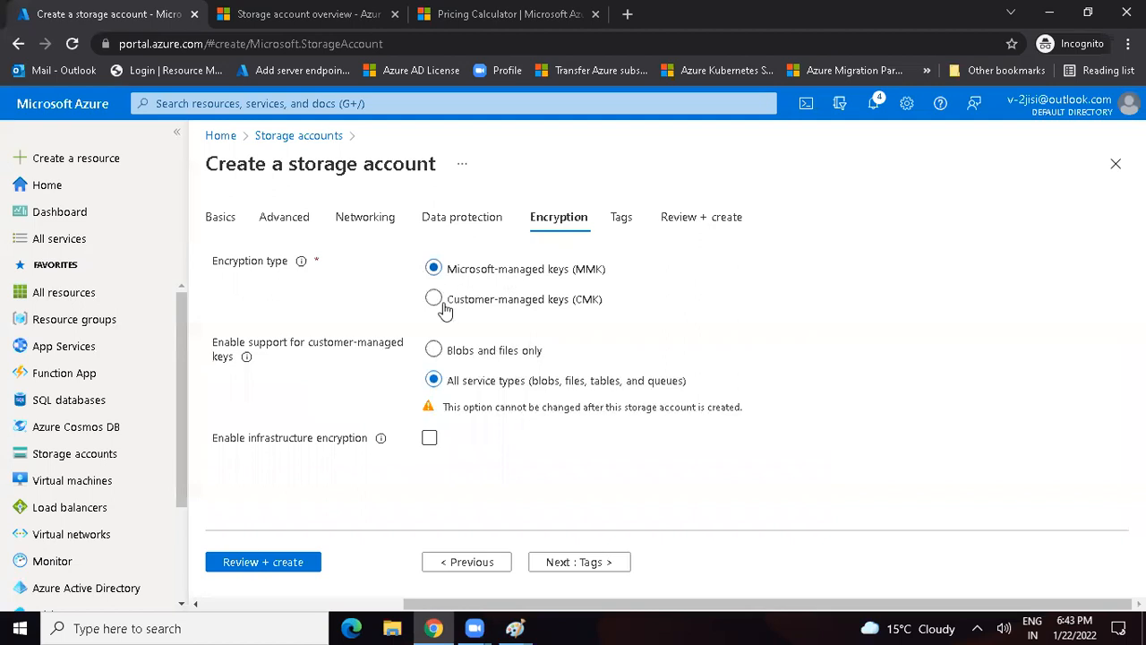
Step: Review and create the storage account, and open the deployed resource
left_click(261, 562)
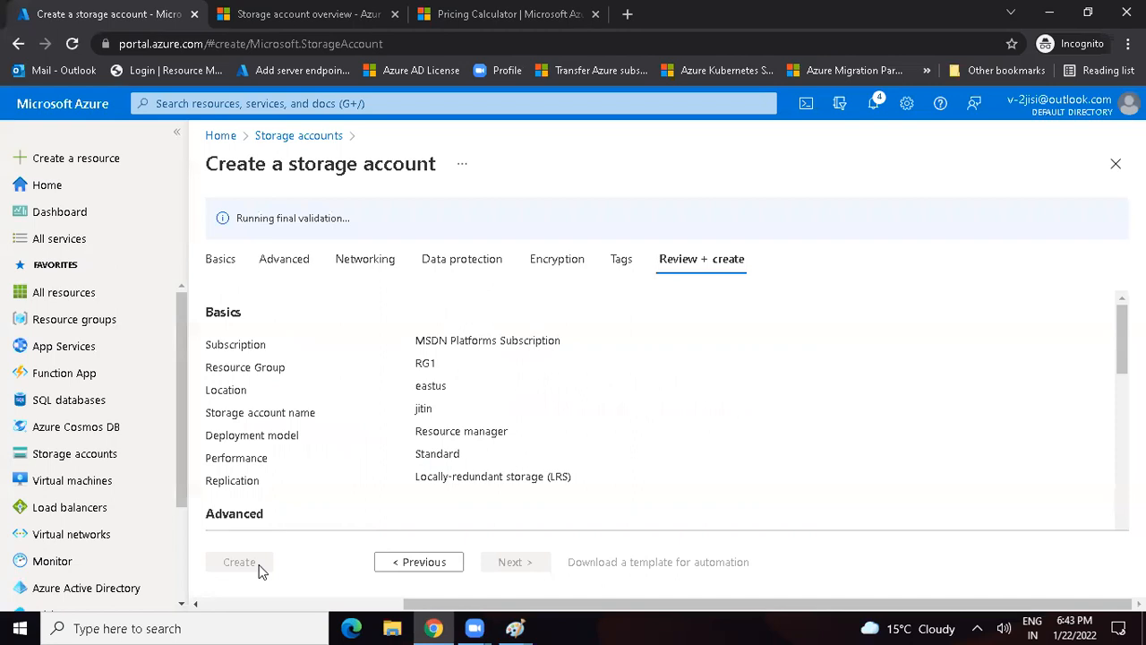
mouse_move(525, 621)
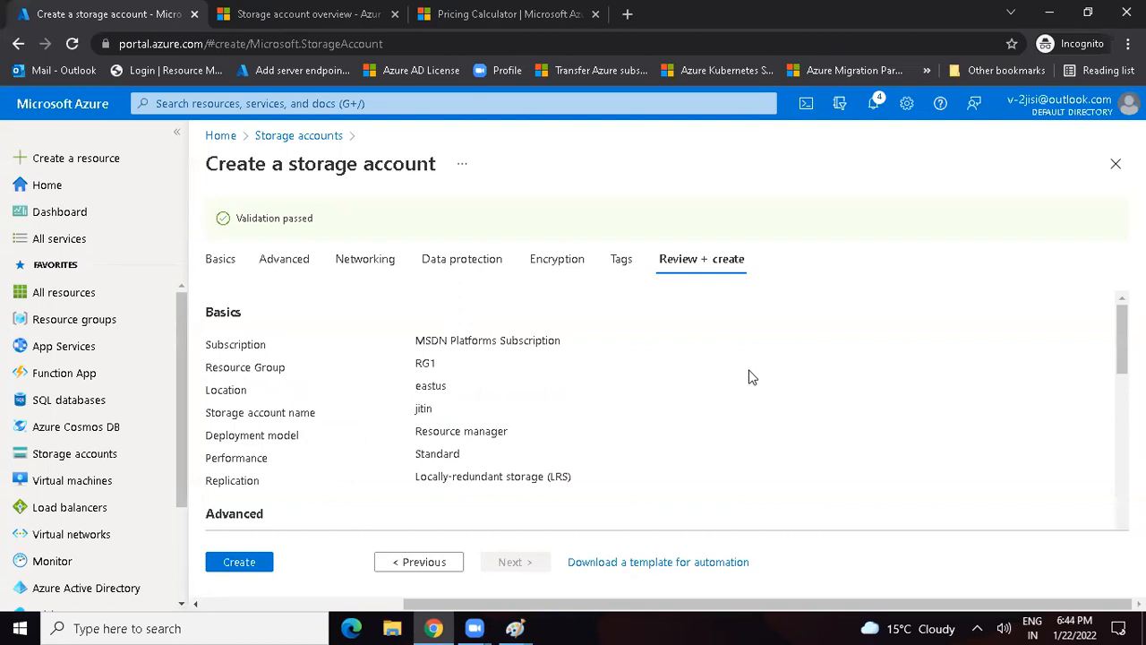
left_click(242, 564)
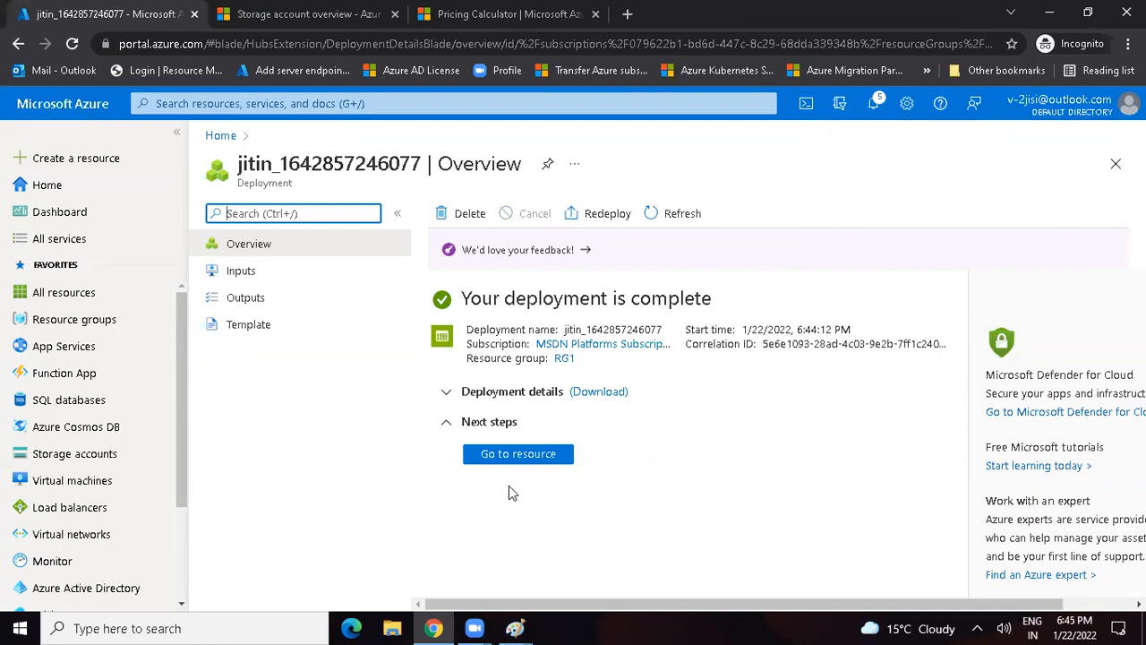
left_click(515, 460)
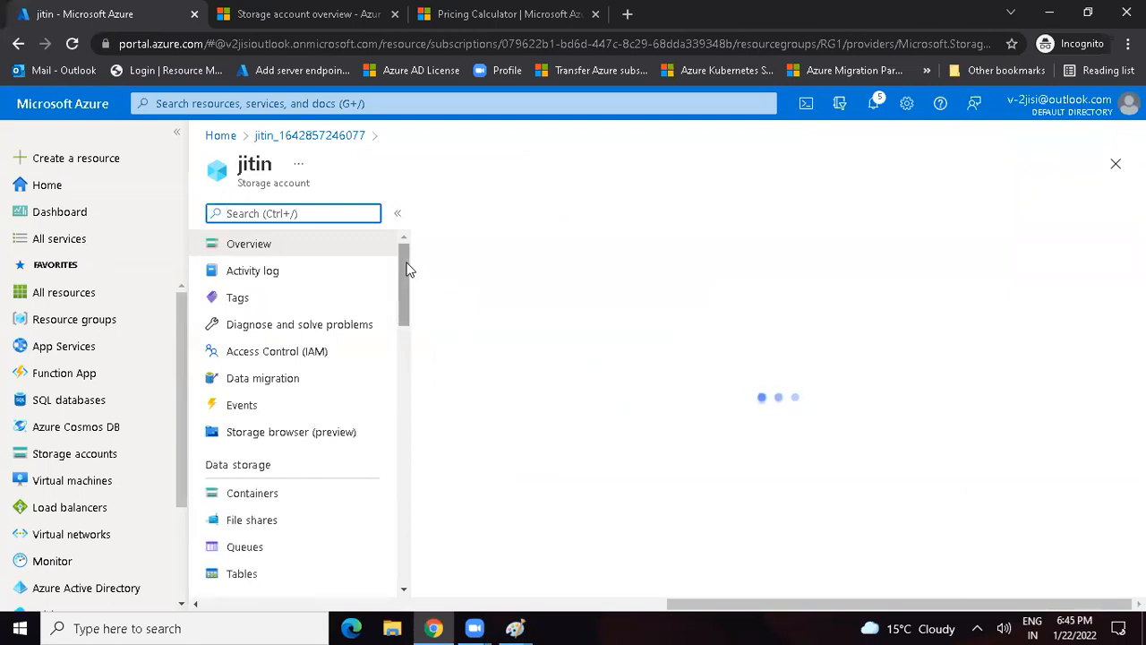
Step: Look through the storage account's file shares and queues, and open its containers list
left_click_drag(405, 290, 404, 318)
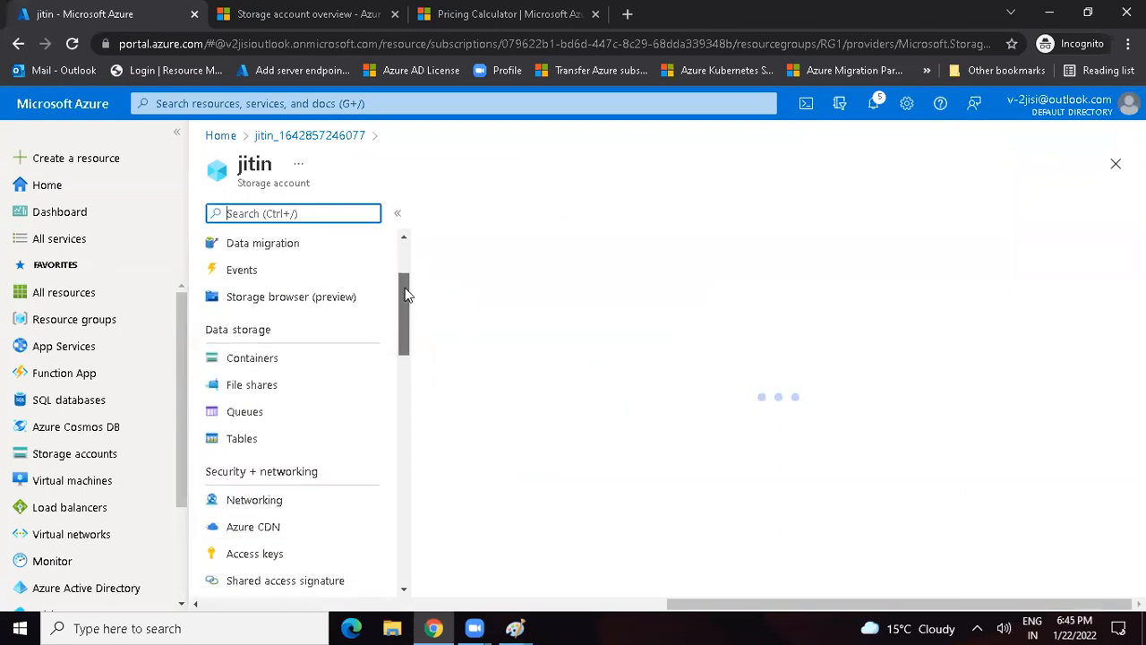
left_click(251, 384)
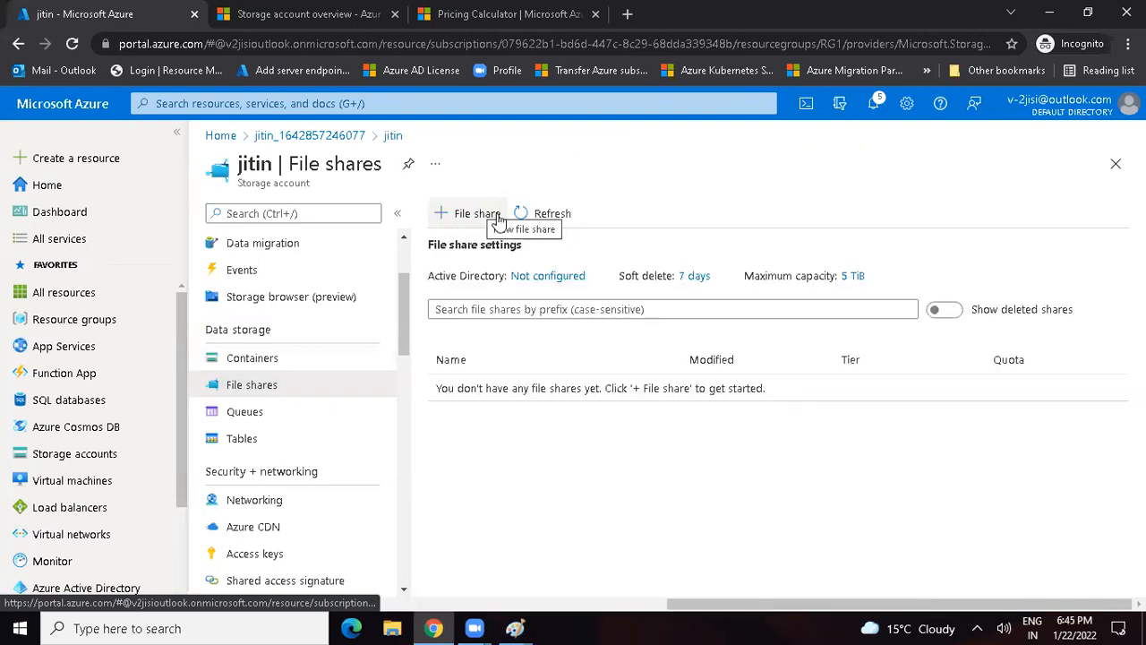
left_click(252, 411)
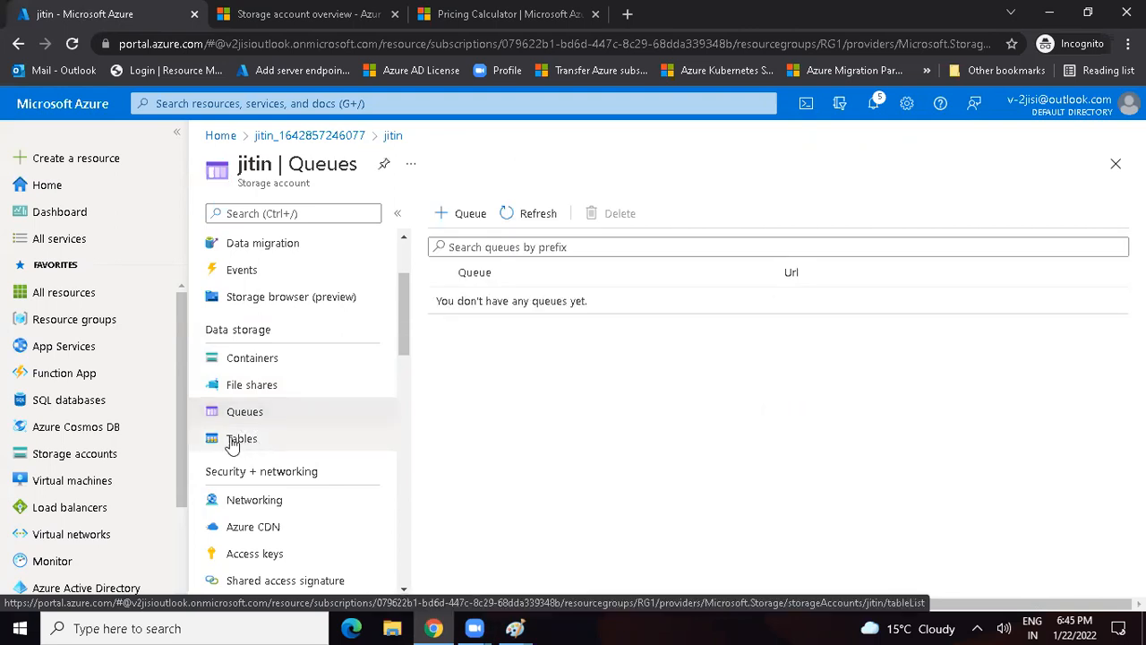
left_click(263, 363)
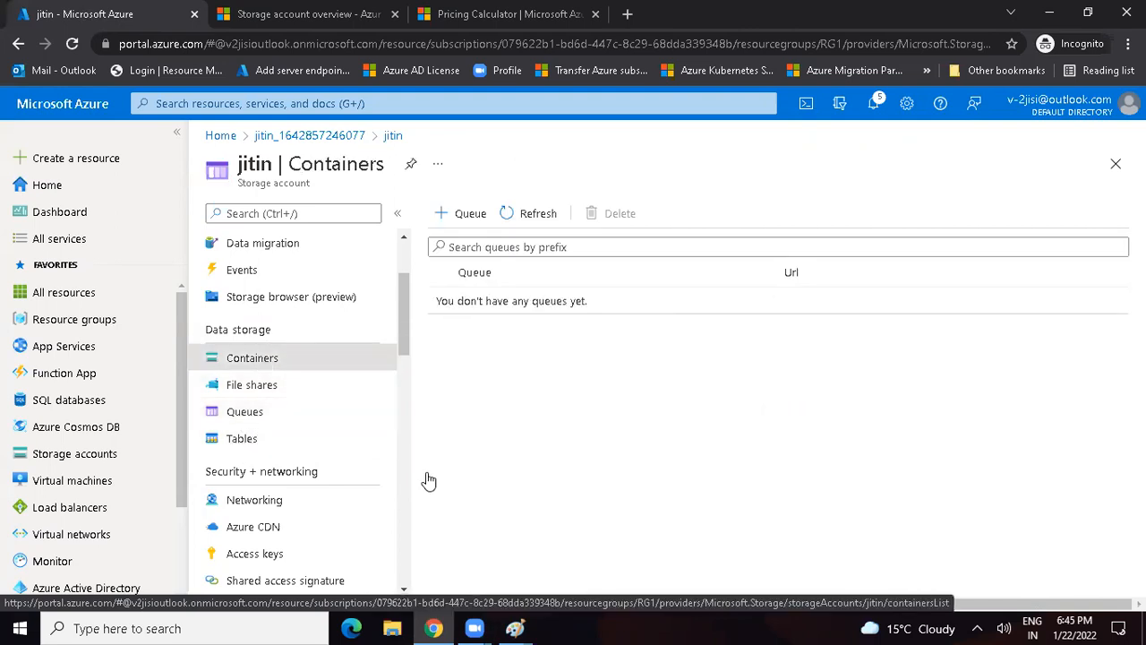
Step: Switch to the Paint drawing with the blob access heading and add the text "Storage Account - Container - Blobs" on one line below it
mouse_move(518, 627)
left_click(764, 538)
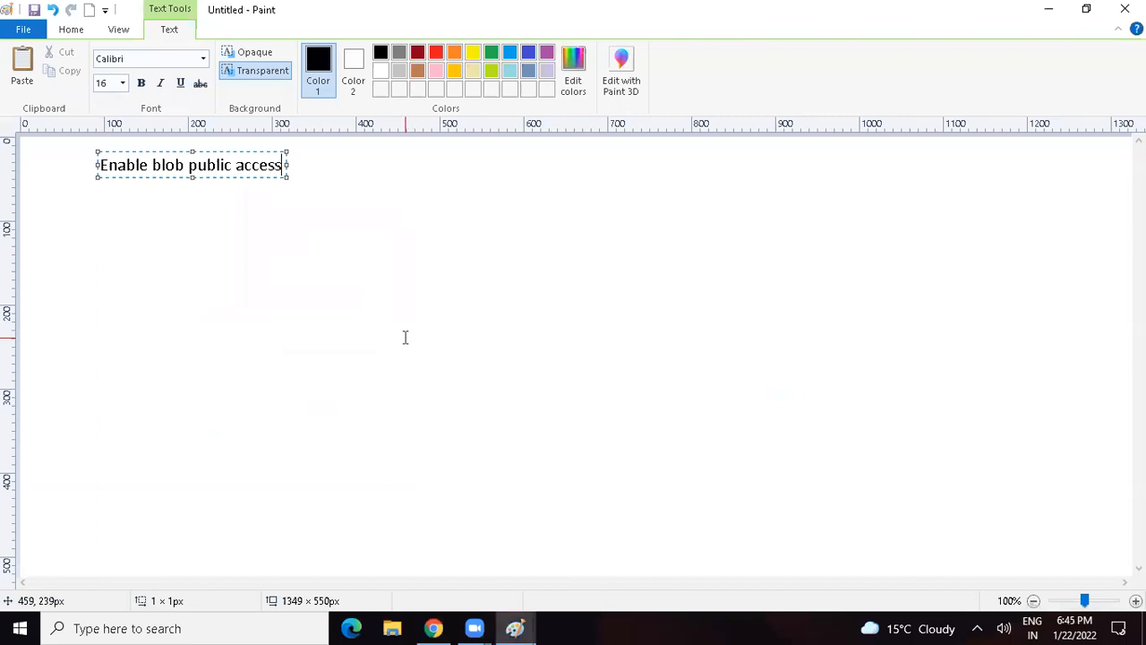
left_click(56, 216)
left_click(55, 216)
type("Storage Account -")
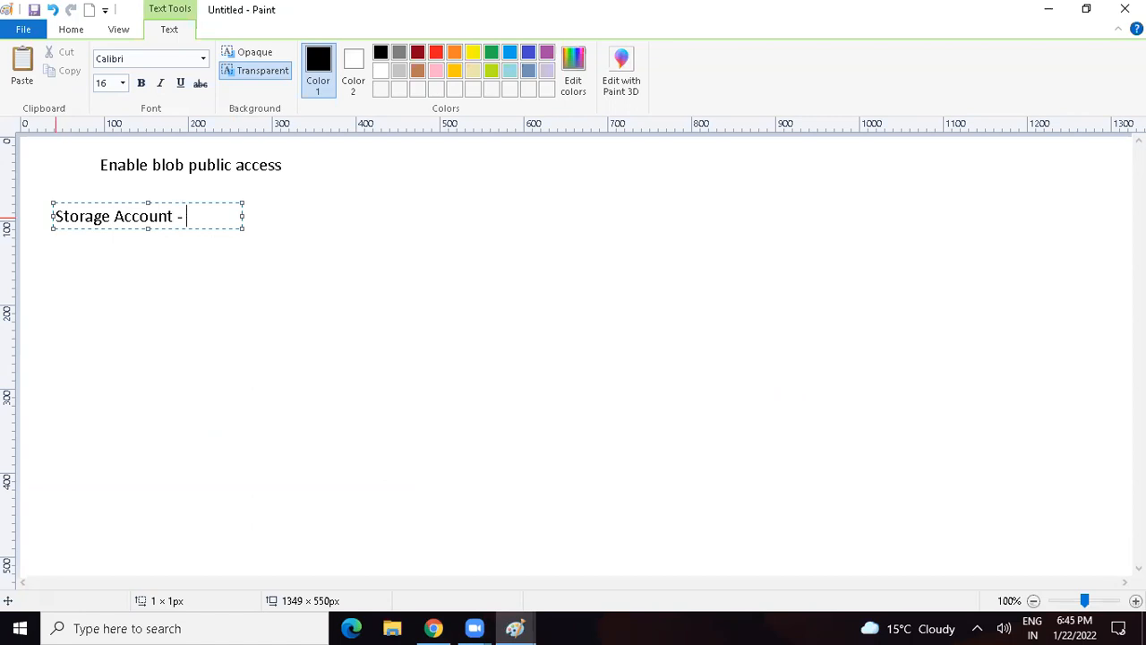
type(" Container - Blobs")
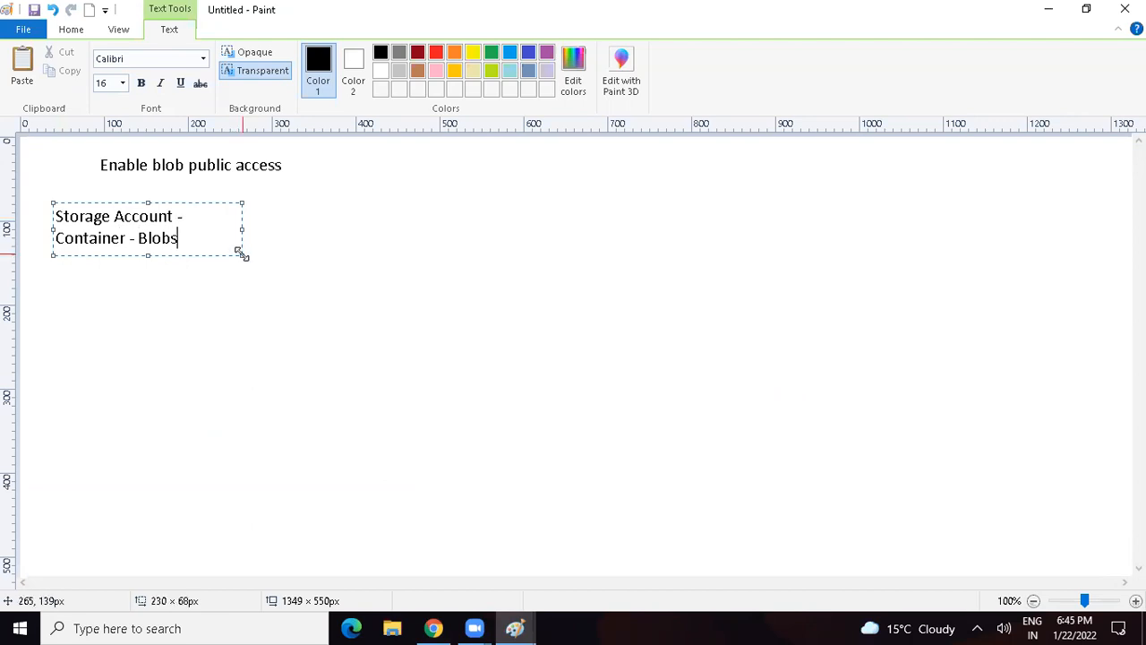
left_click_drag(239, 253, 448, 252)
Step: Add the line "Name of Container - test" to the text, leaving one blank line above it
key("Return")
key("Return")
type("Name")
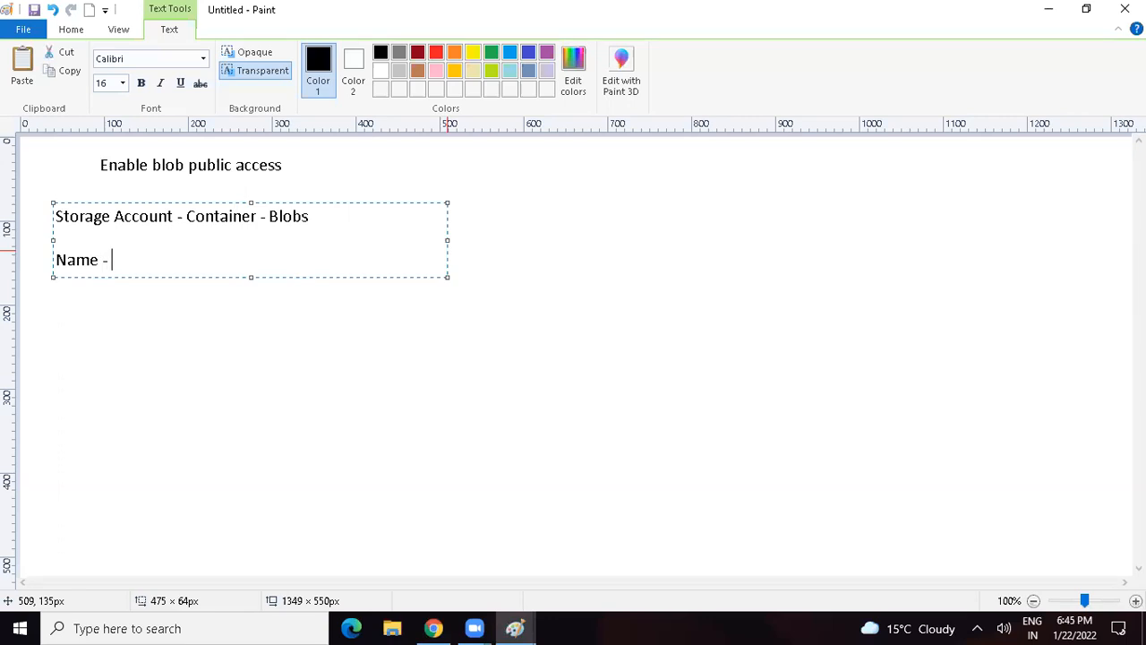
type(" of Container - test")
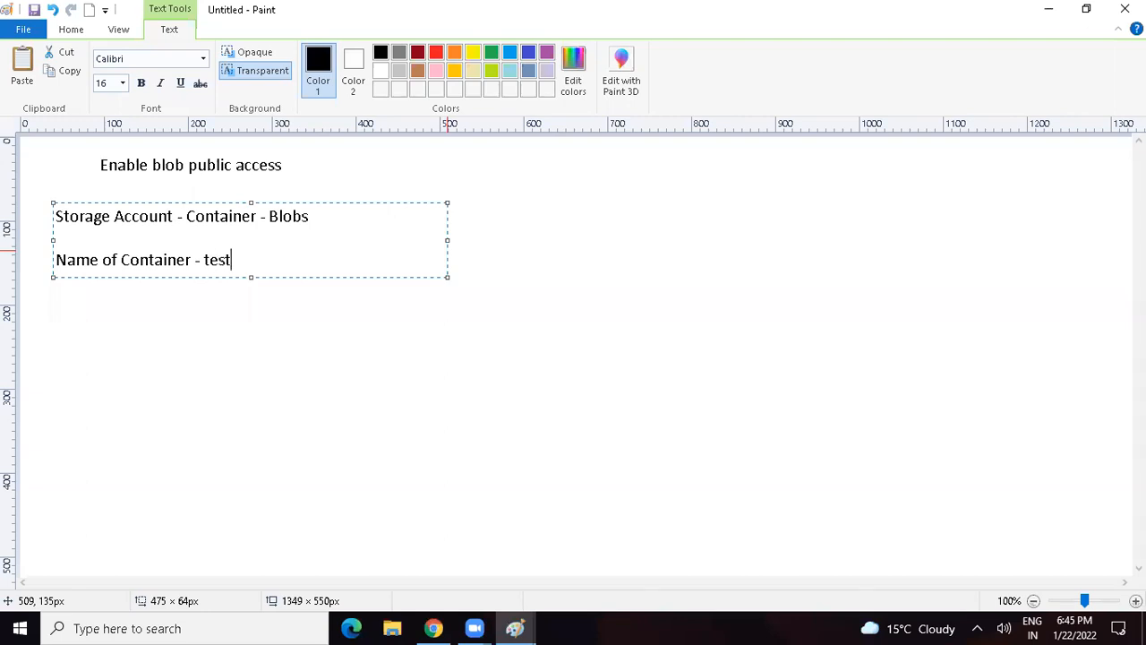
Step: Add the heading "Public Access Level" with the list "a. Private", "b. Blob" and "c. Public" below the container name, and finish the text
key("Return")
key("Return")
type("Public Access Level")
key("Return")
type("a. Private")
key("Return")
type("b. Blob")
key("Return")
type("c. Public")
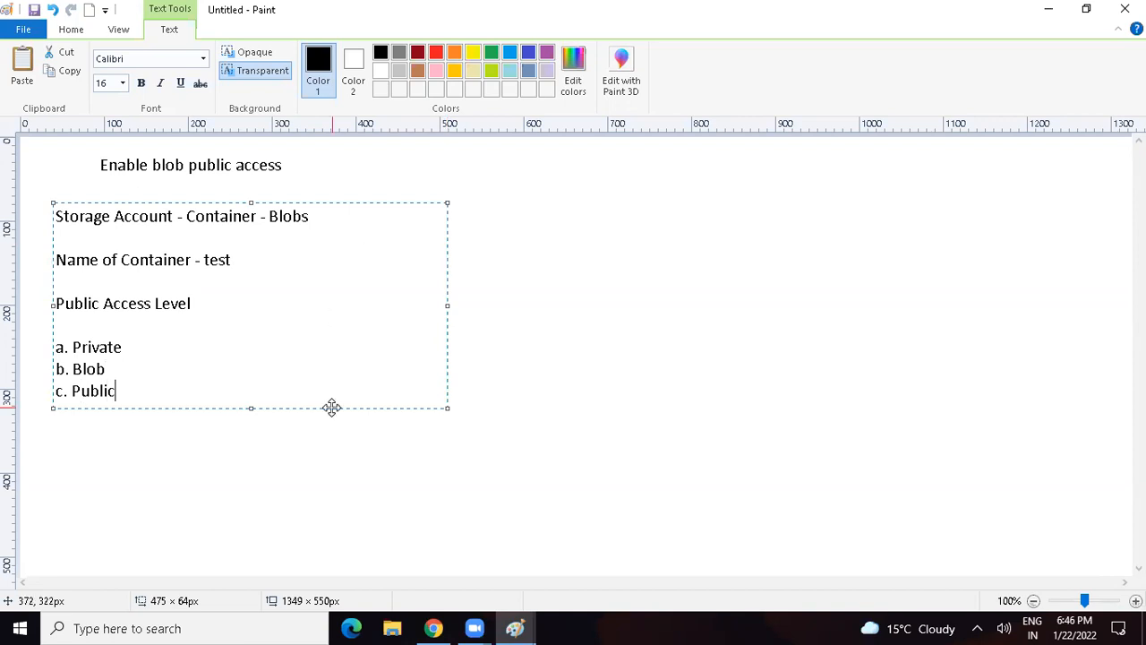
left_click(233, 443)
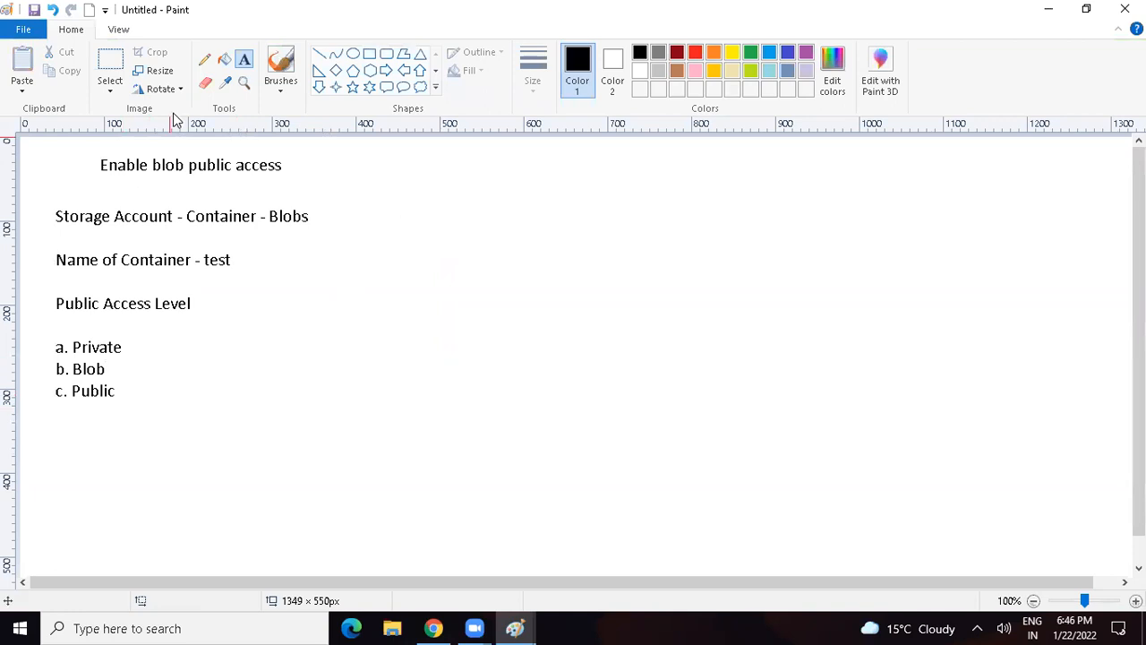
Step: Erase the word "Public" from list item c and write "Container" in its place
left_click(205, 82)
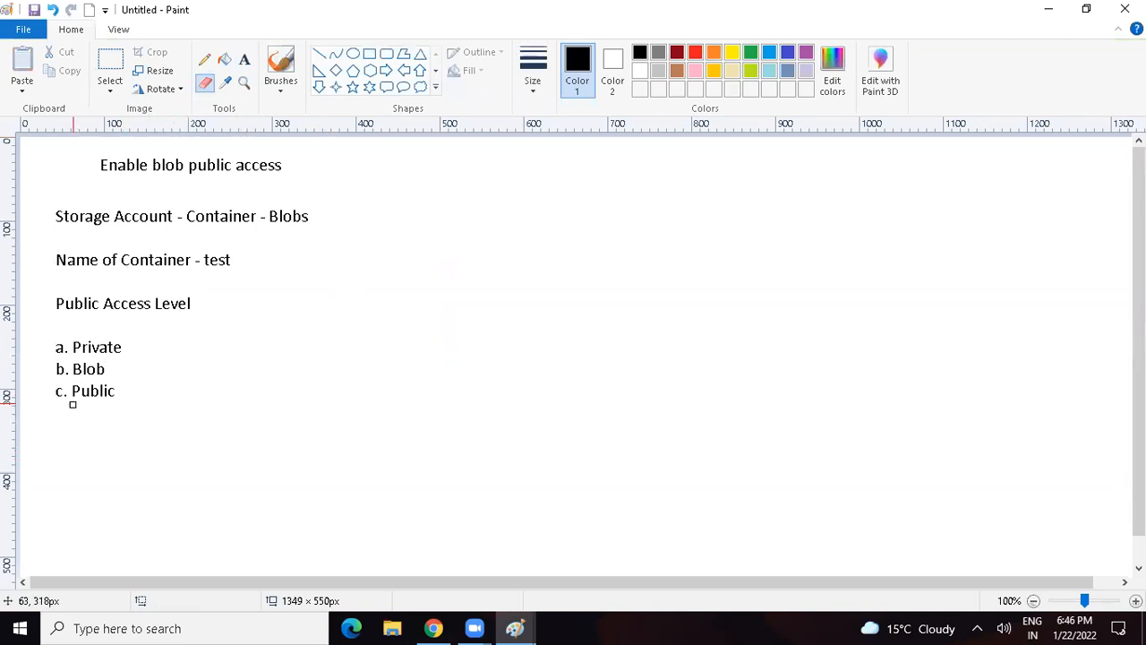
mouse_move(73, 391)
left_mouse_down()
mouse_move(118, 395)
mouse_move(72, 390)
mouse_move(82, 377)
mouse_move(101, 391)
left_mouse_up()
left_click(244, 59)
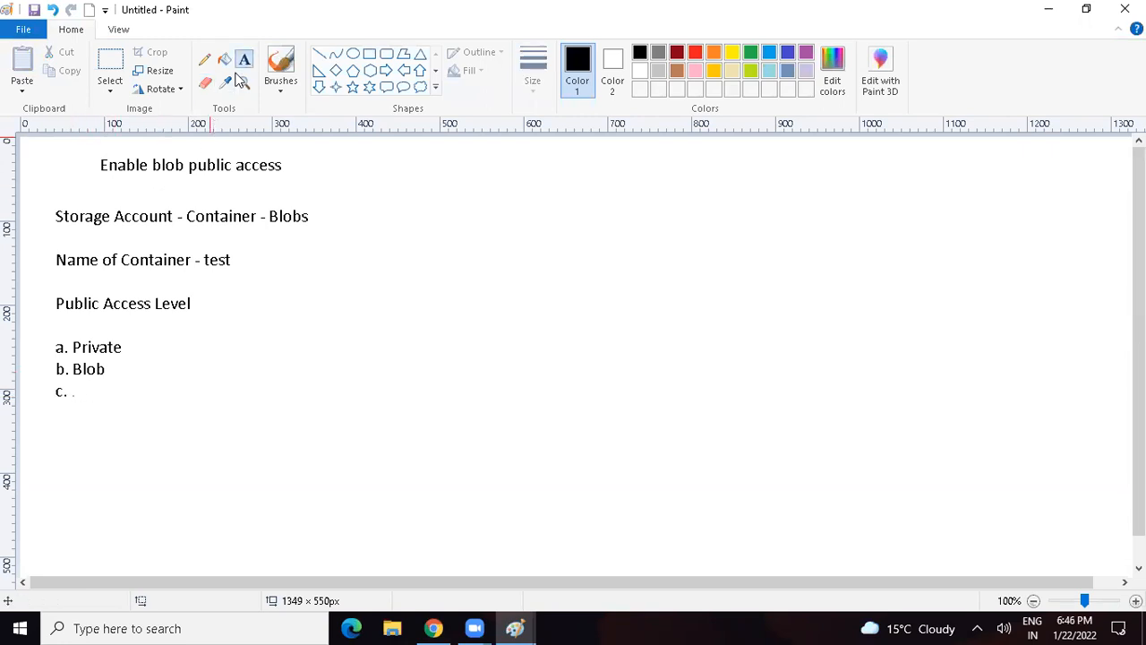
left_click(70, 394)
type("Contai")
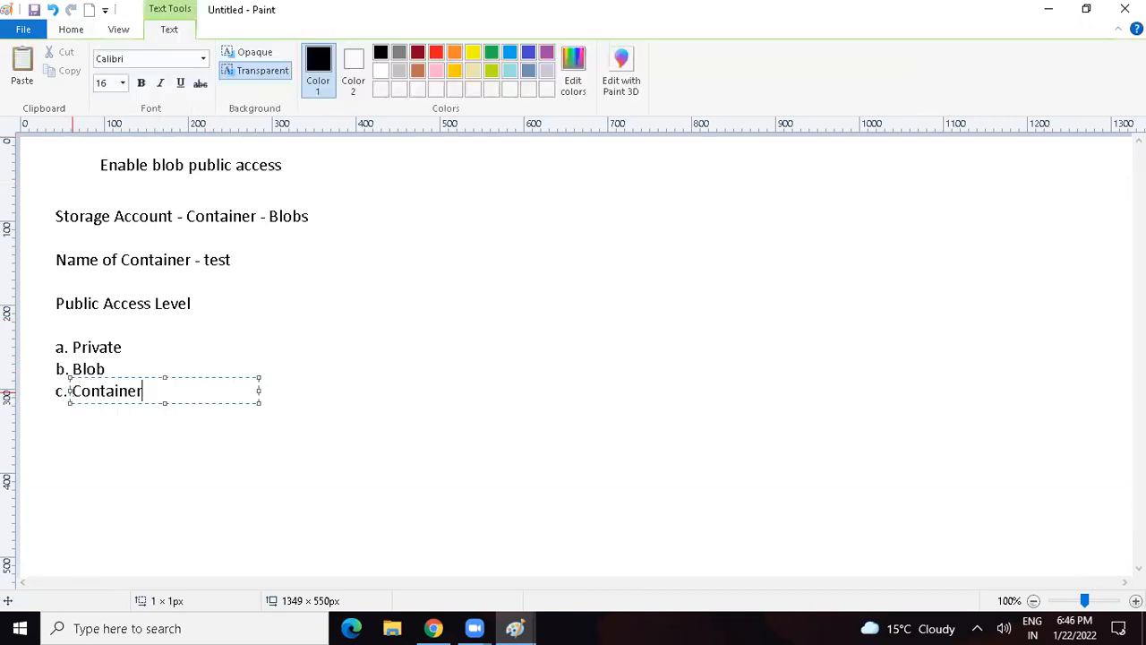
type("ner")
left_click(141, 504)
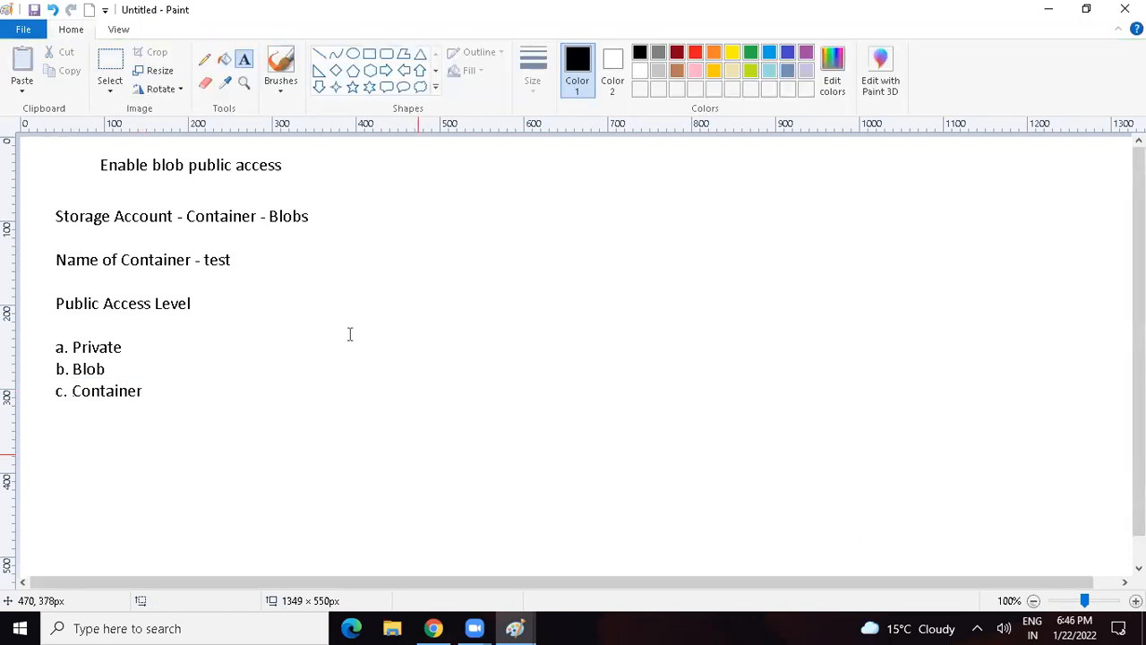
Step: Return to Chrome and create a container named test with the public access level Container (anonymous read access for containers and blobs)
left_click(434, 628)
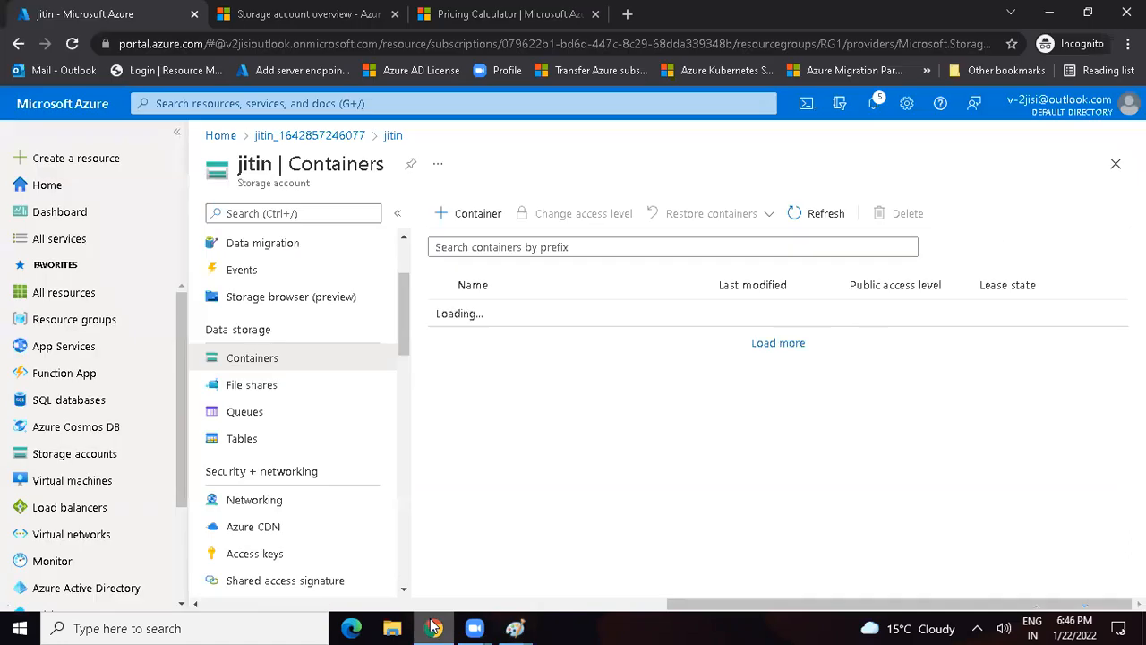
left_click(459, 219)
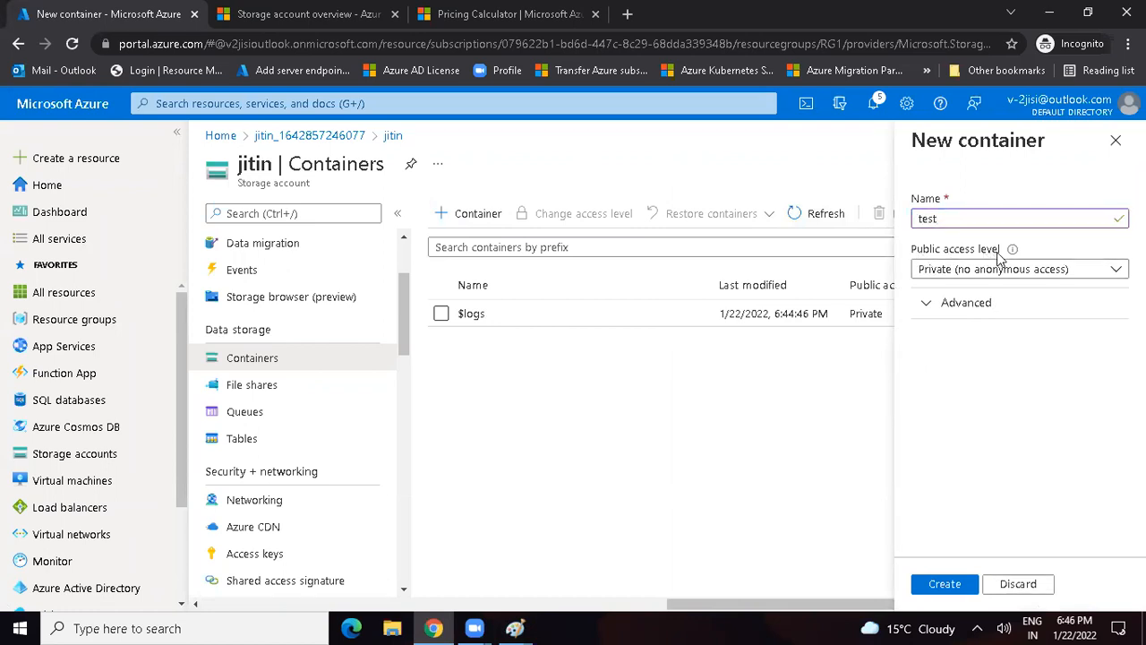
left_click(960, 269)
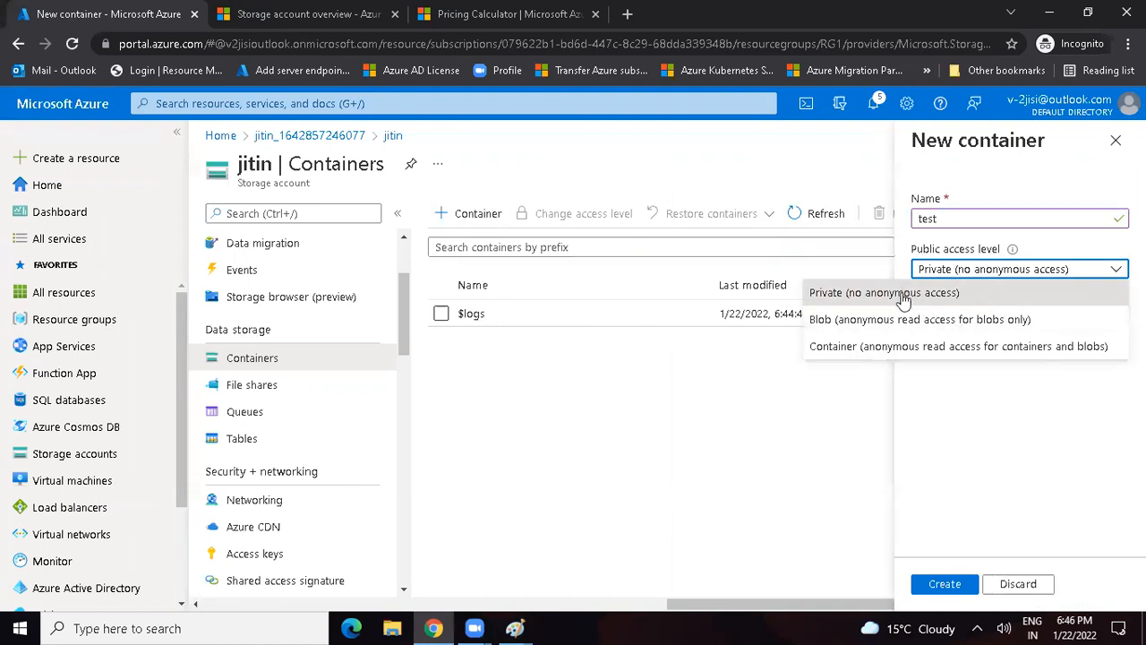
left_click(874, 349)
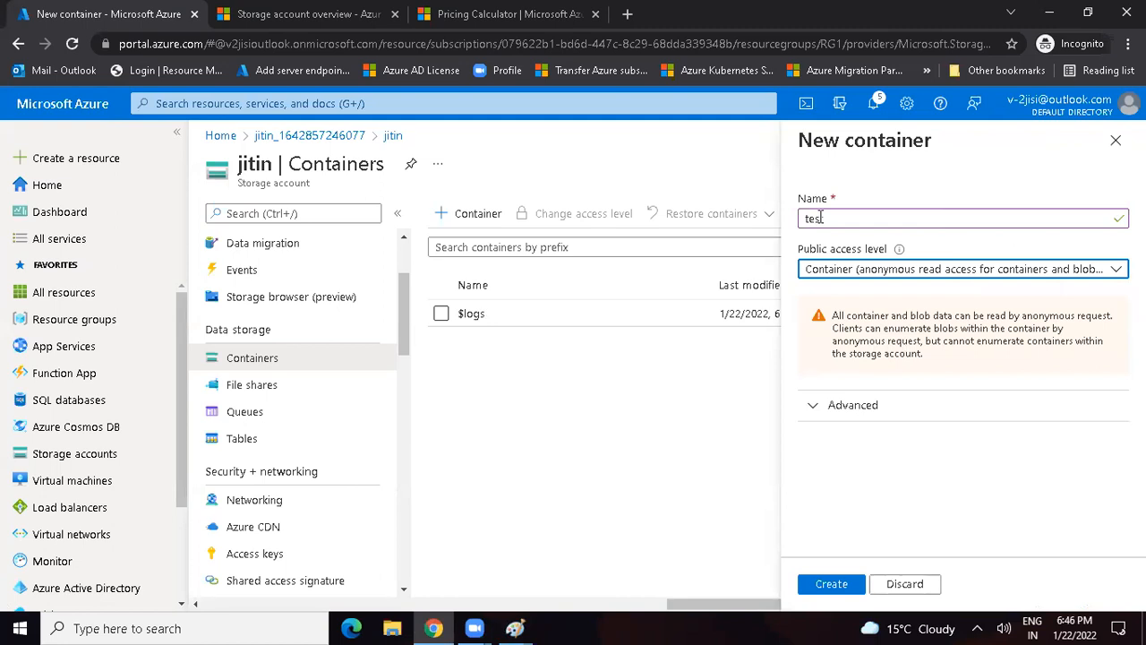
left_click(839, 587)
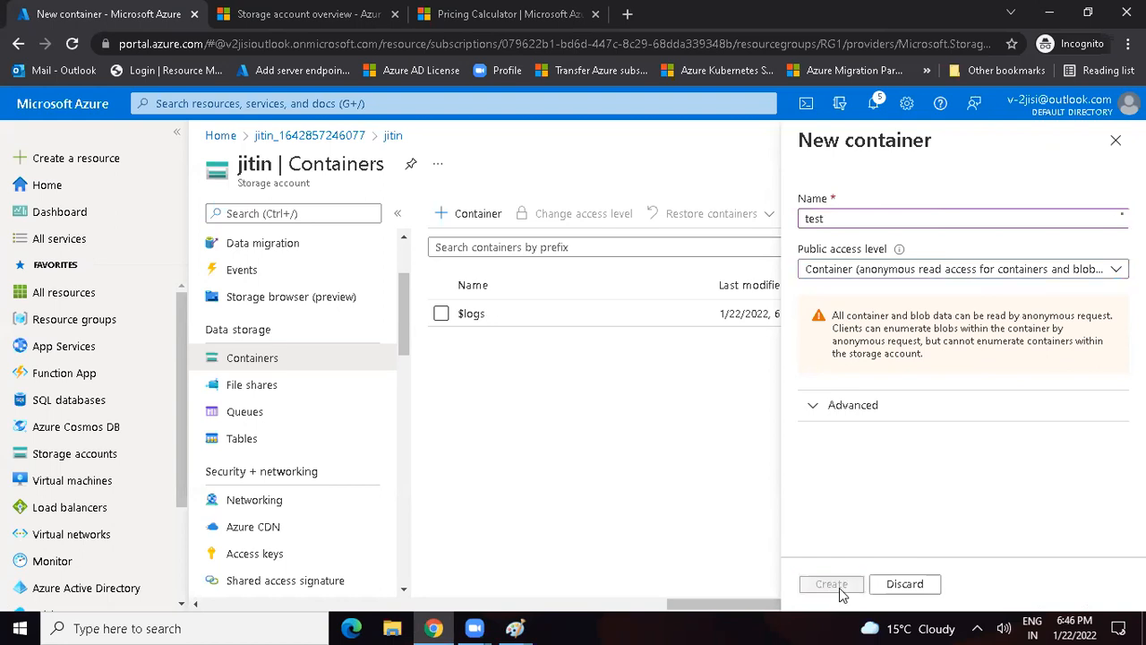
Step: Switch back to the Paint notes and draw a rectangle of about 161 × 25 px around "c. Container"
mouse_move(517, 627)
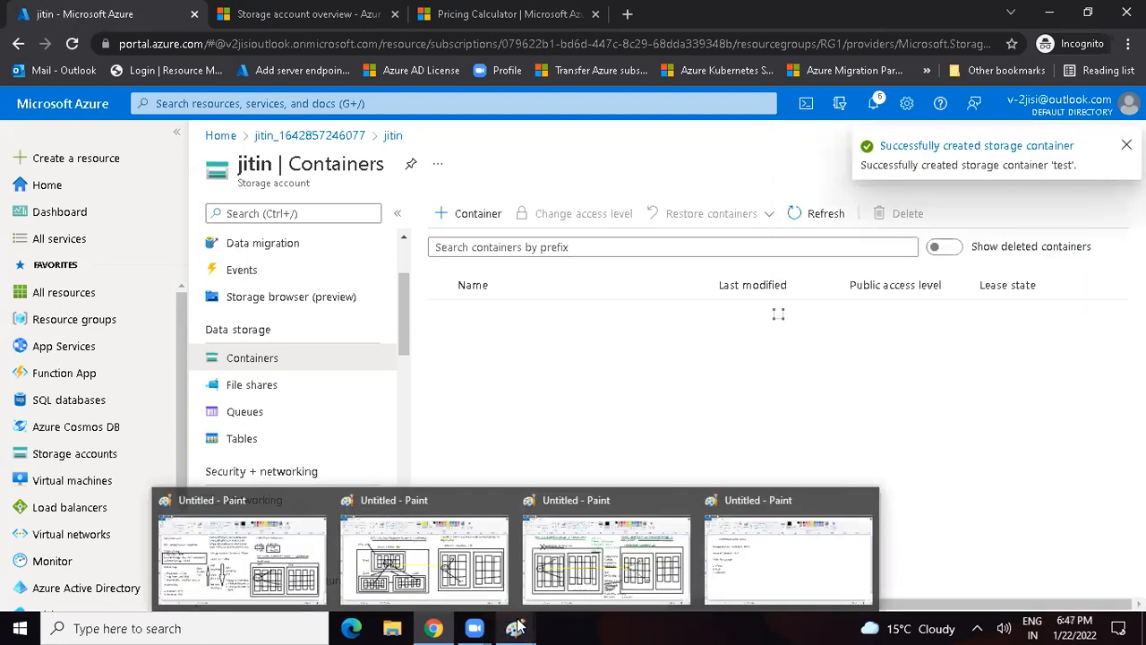
left_click(762, 554)
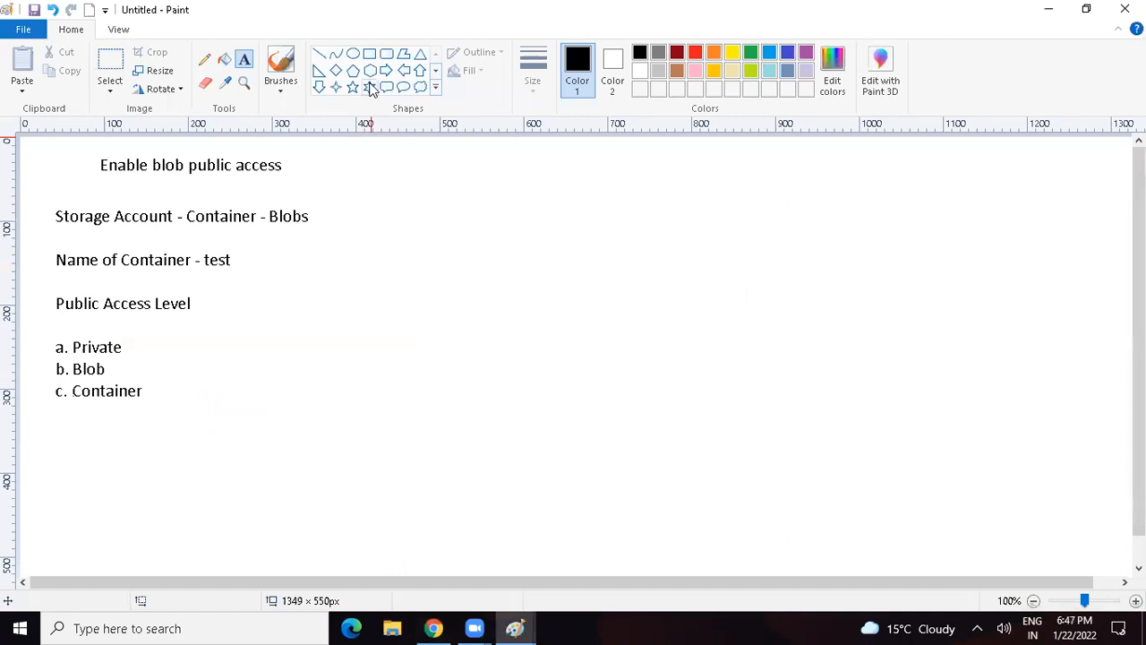
left_click(369, 54)
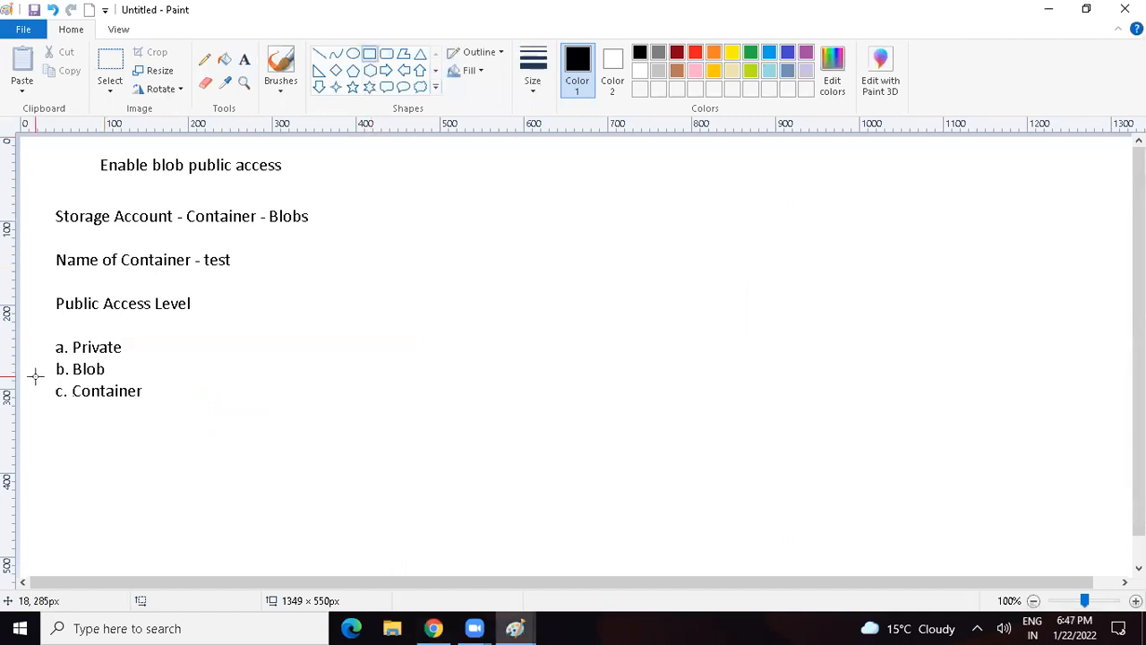
left_click_drag(35, 380, 171, 402)
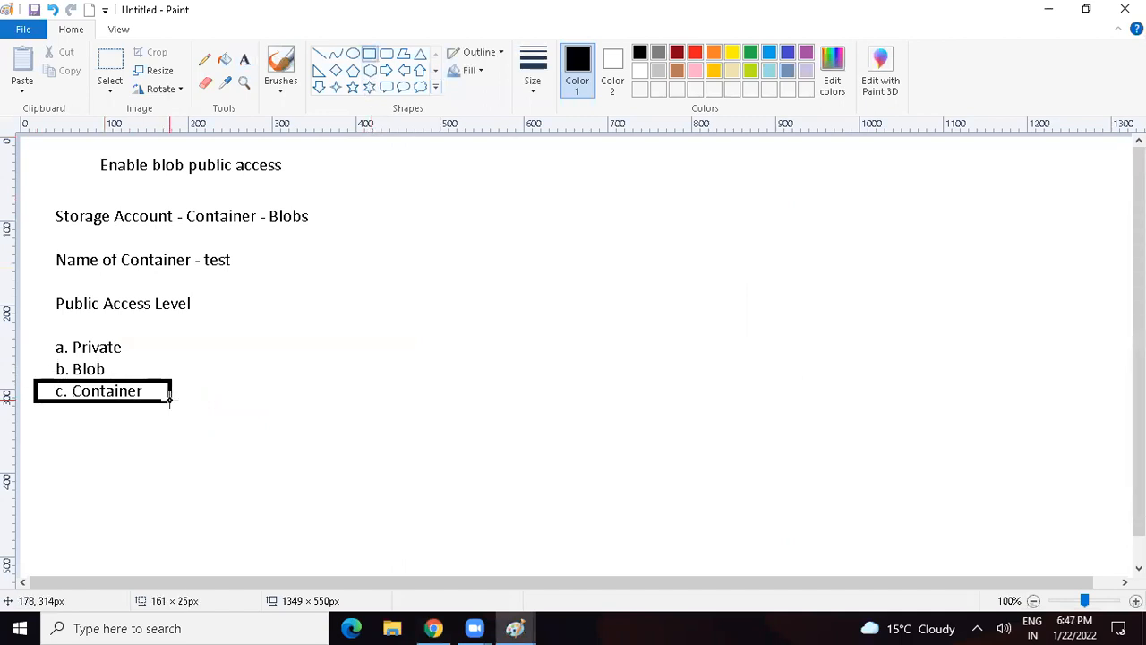
left_click(267, 377)
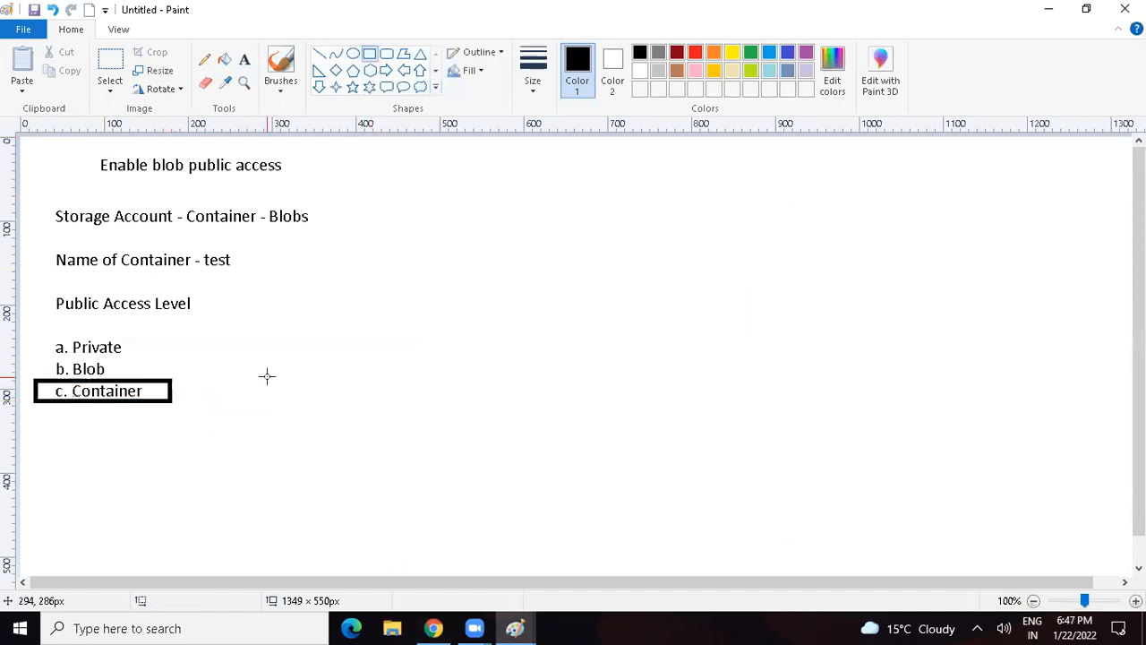
Step: Return to Chrome and open the test container
left_click(433, 628)
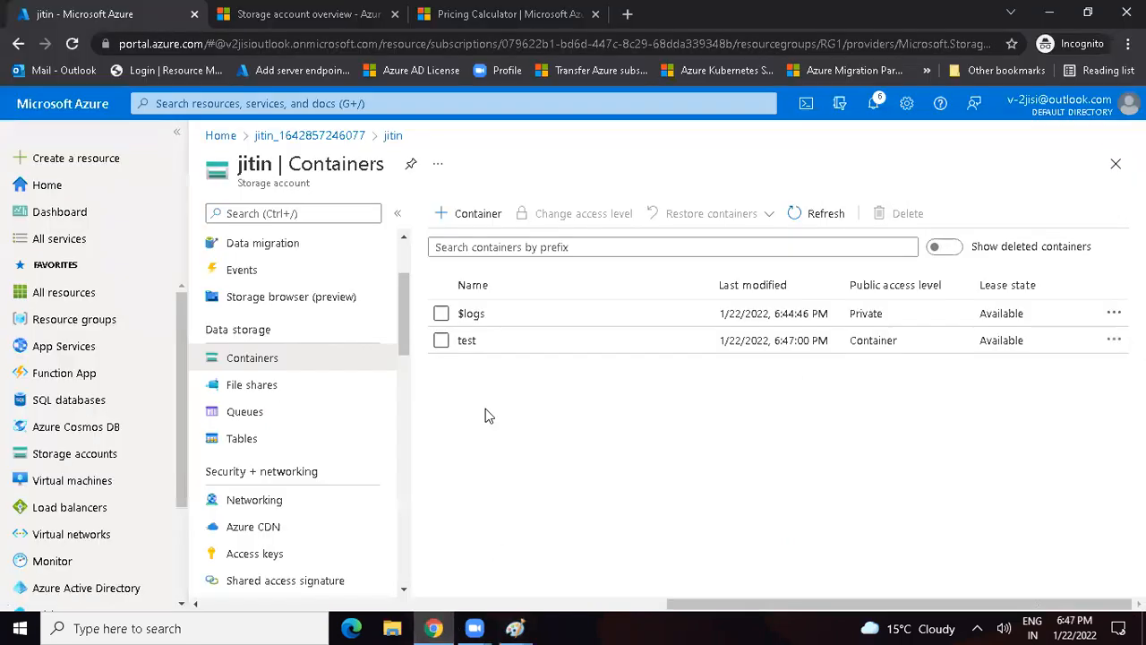
left_click(488, 352)
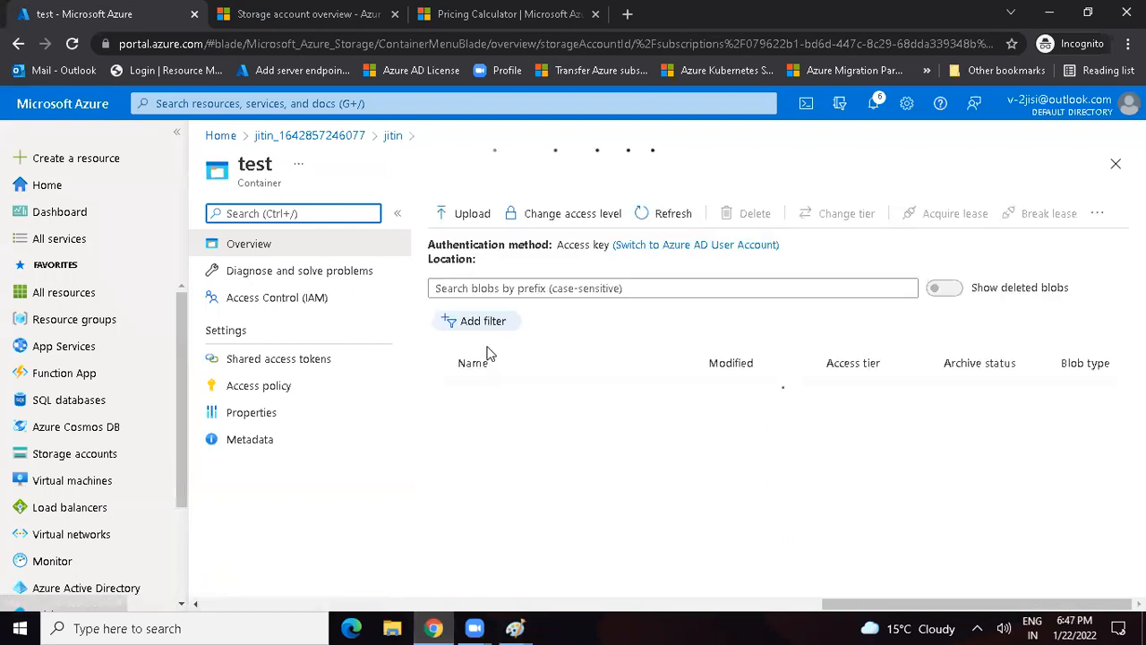
Step: Upload AZ 300.txt, Azure Links.txt, Azure Sentinel.pdf and AzureVM to On Prem DC.txt from the Desktop folder to the test container
left_click(469, 215)
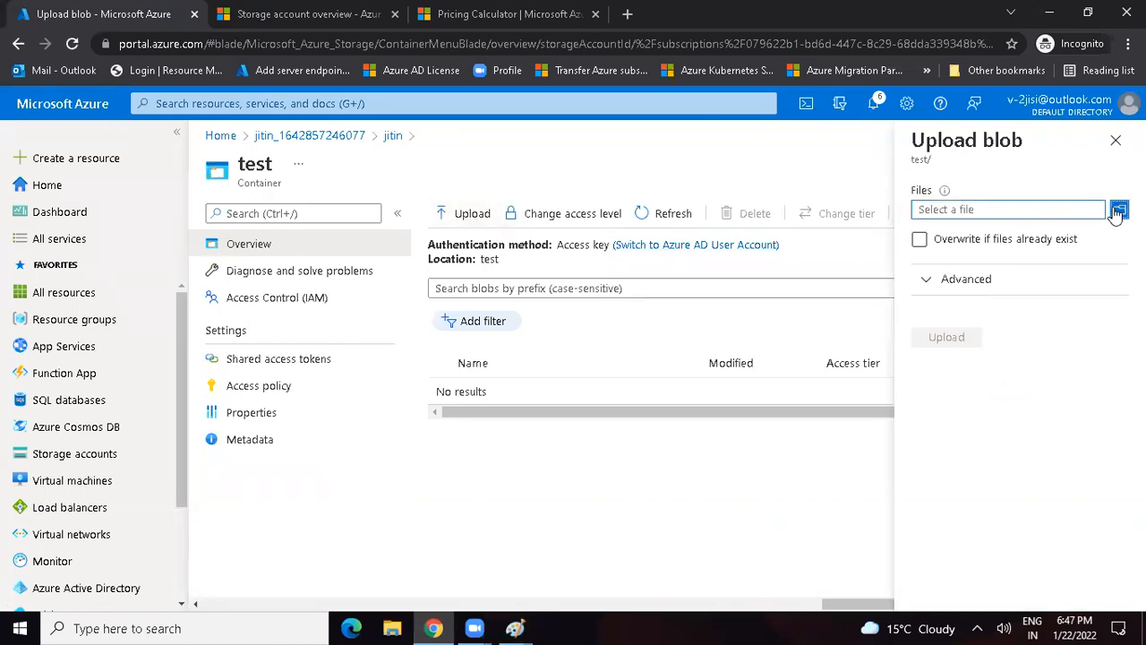
left_click(1119, 208)
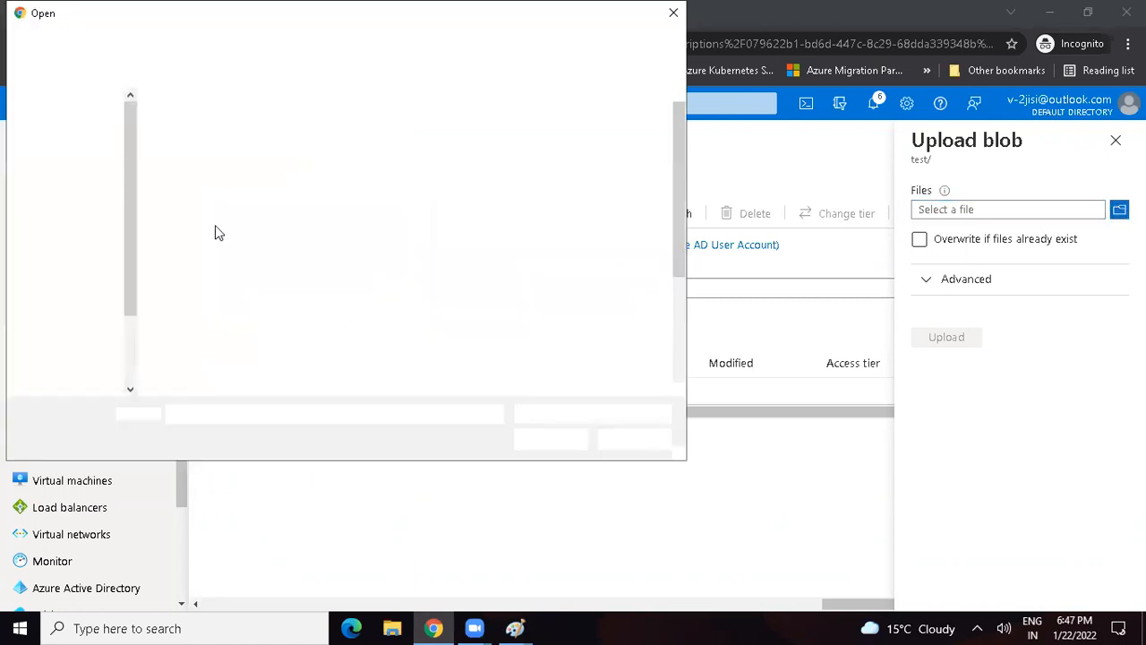
left_click(70, 131)
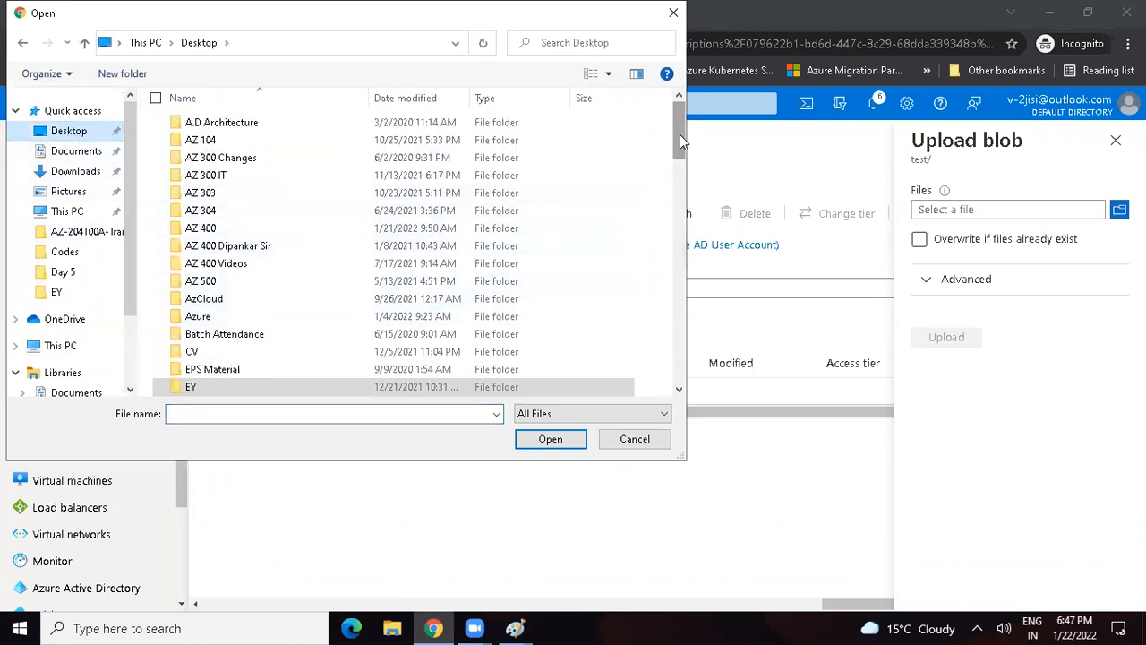
left_click_drag(675, 142, 674, 241)
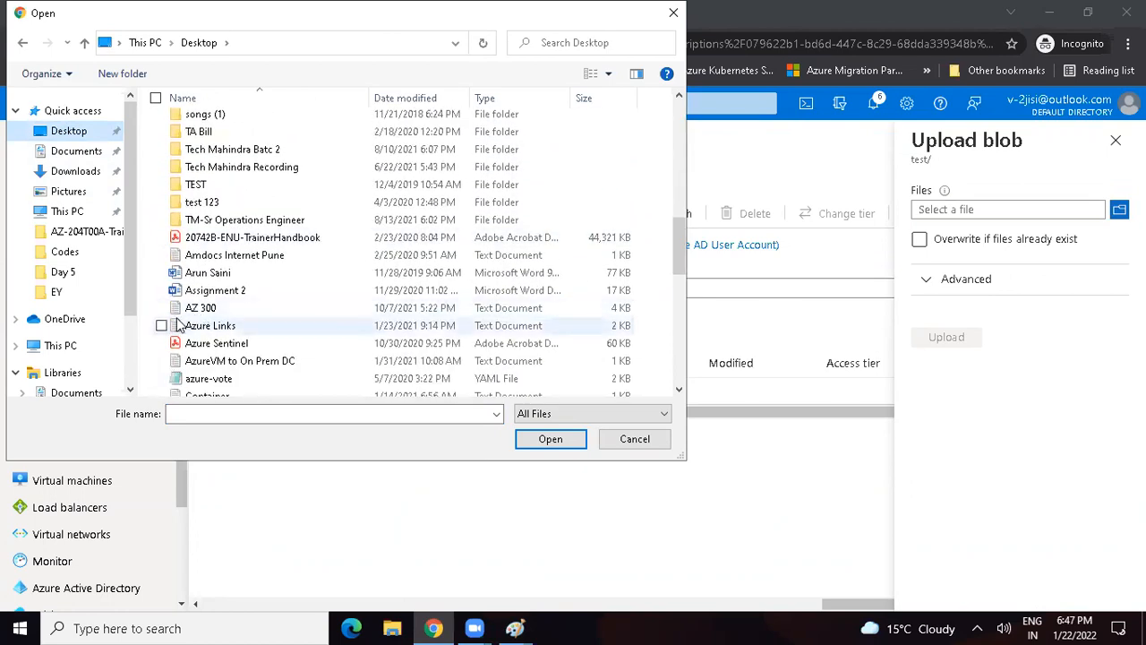
left_click(161, 326)
left_click(161, 308)
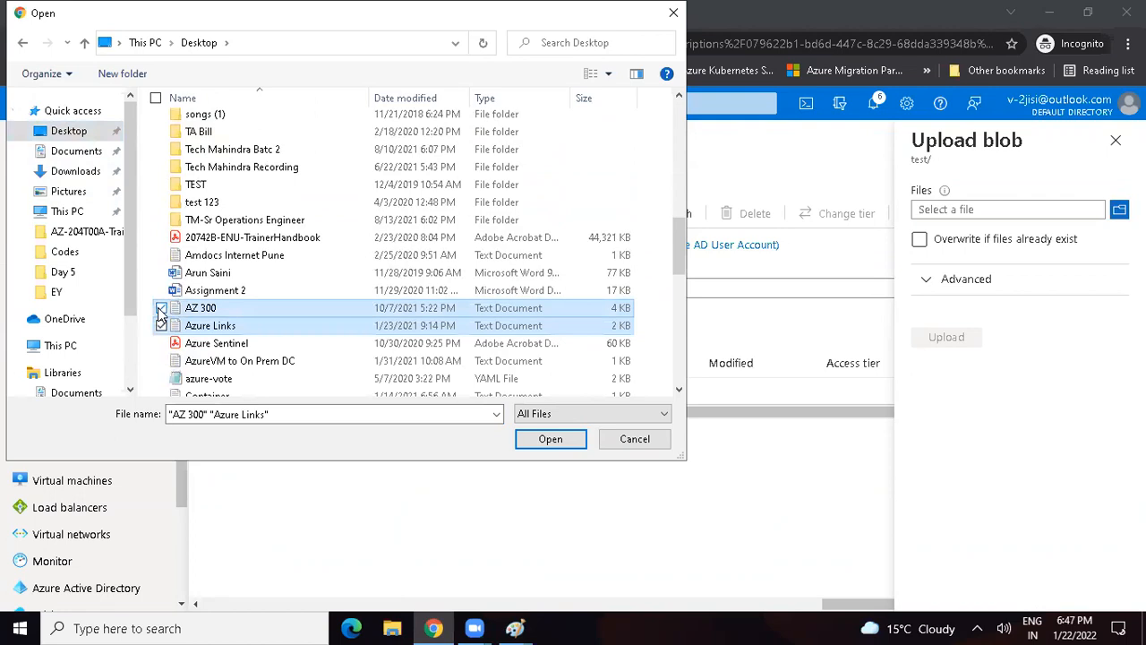
left_click(161, 361)
left_click(161, 343)
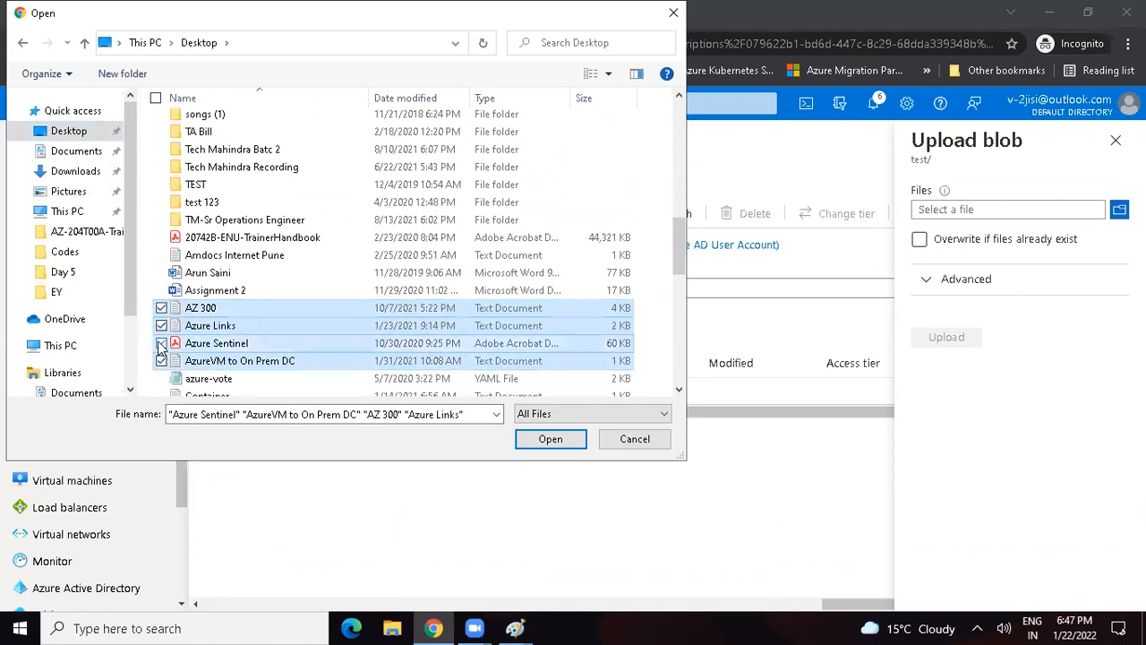
left_click(548, 440)
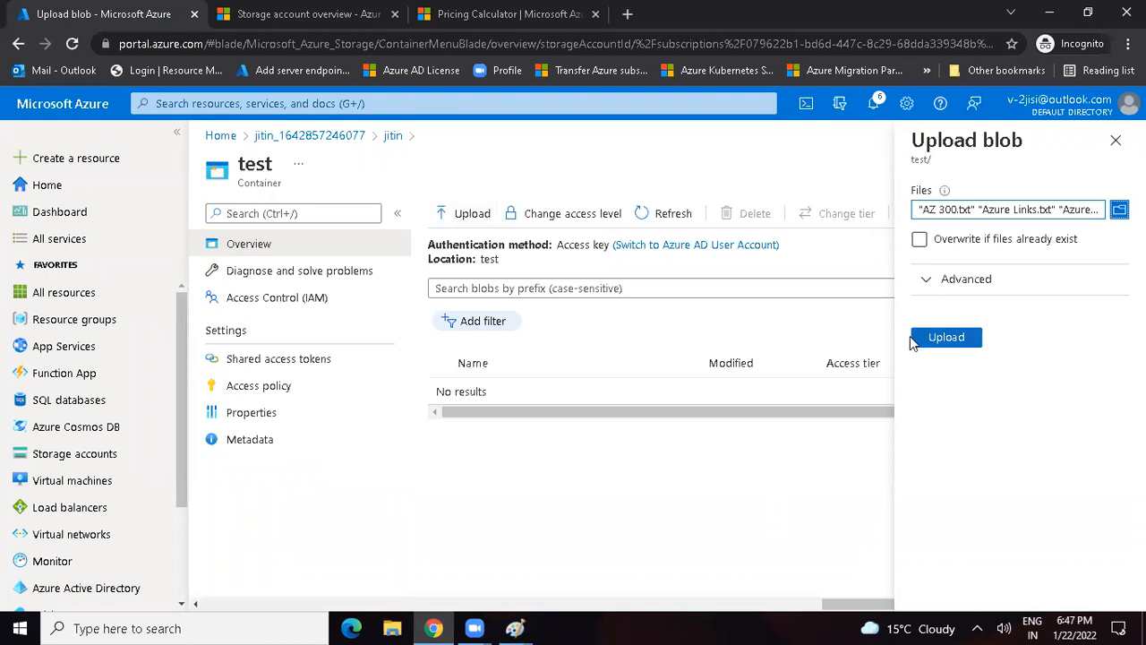
left_click(947, 339)
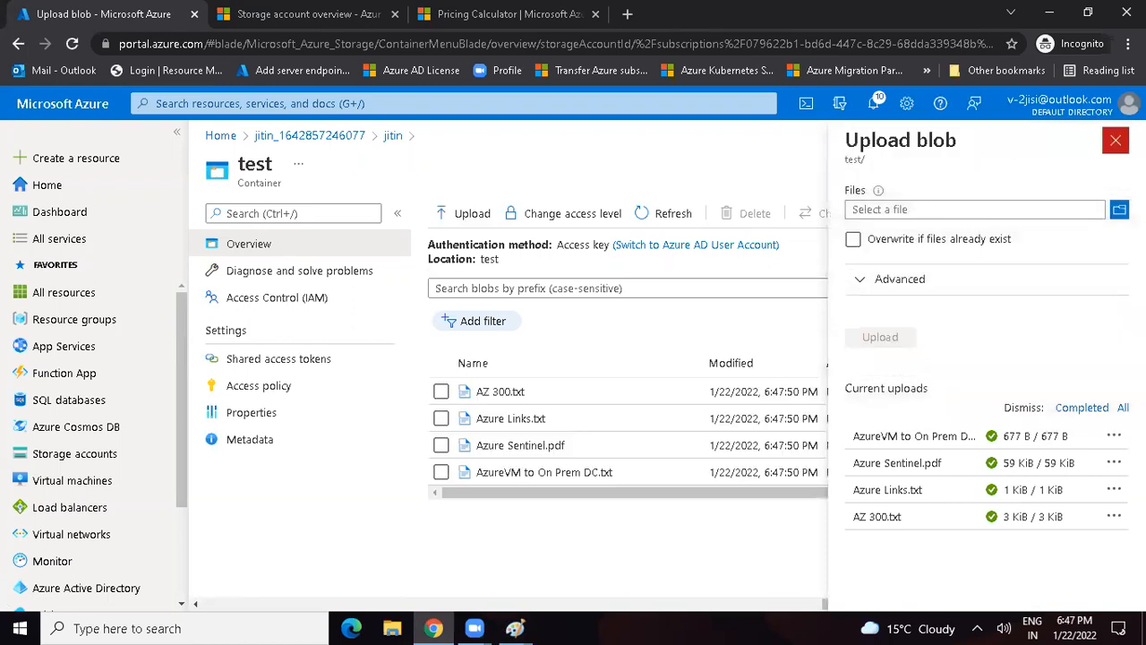
left_click(1115, 139)
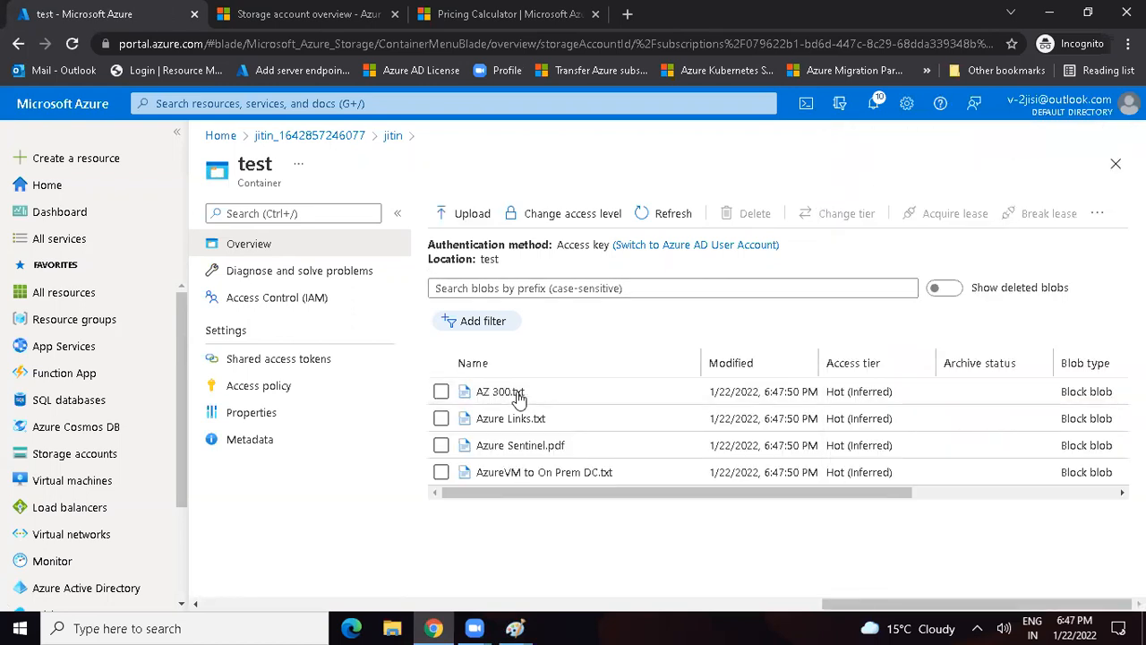
Step: Show the Windows desktop and open the AZ 300 text document in a maximized Notepad window to view its contents
key("super+d")
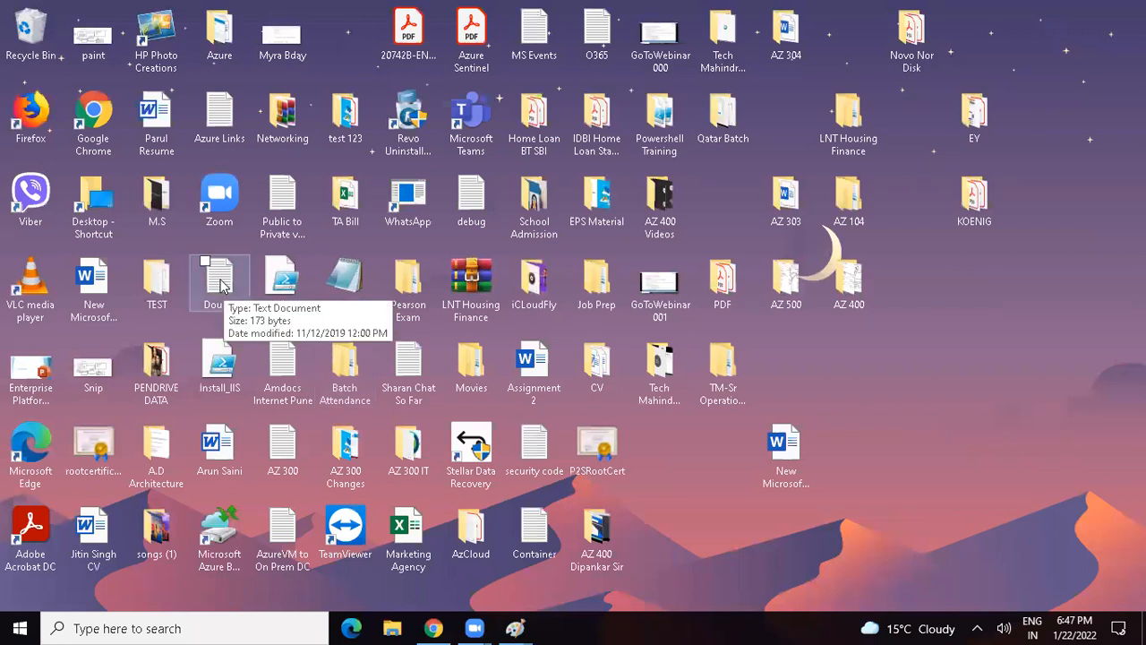
key("a")
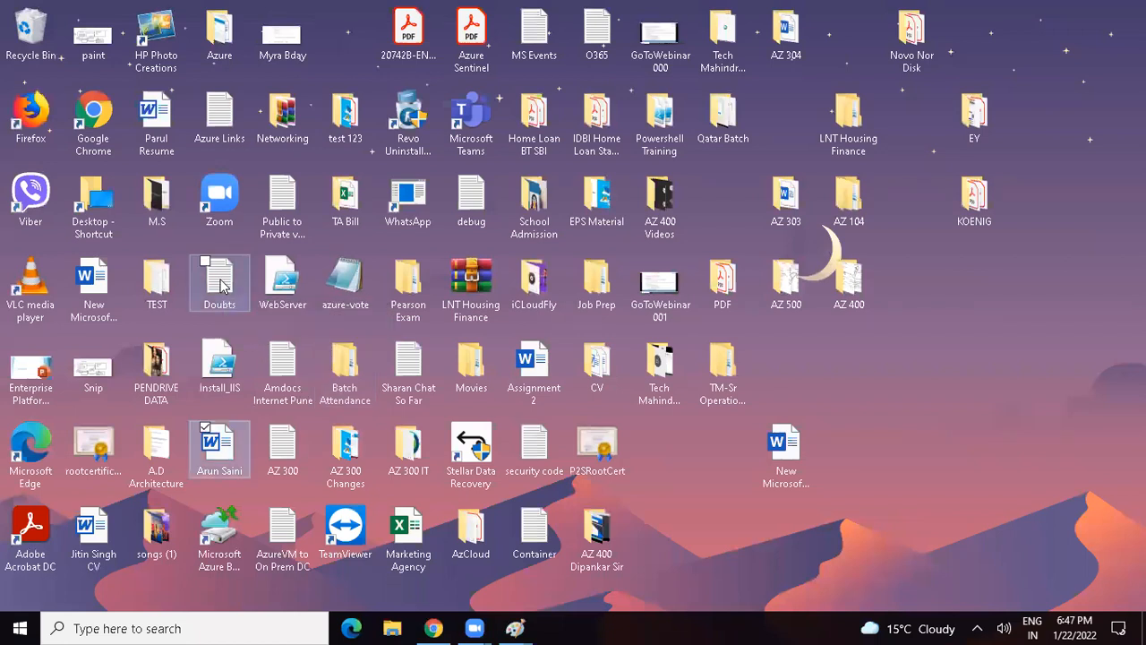
left_click(282, 445)
double_click(282, 445)
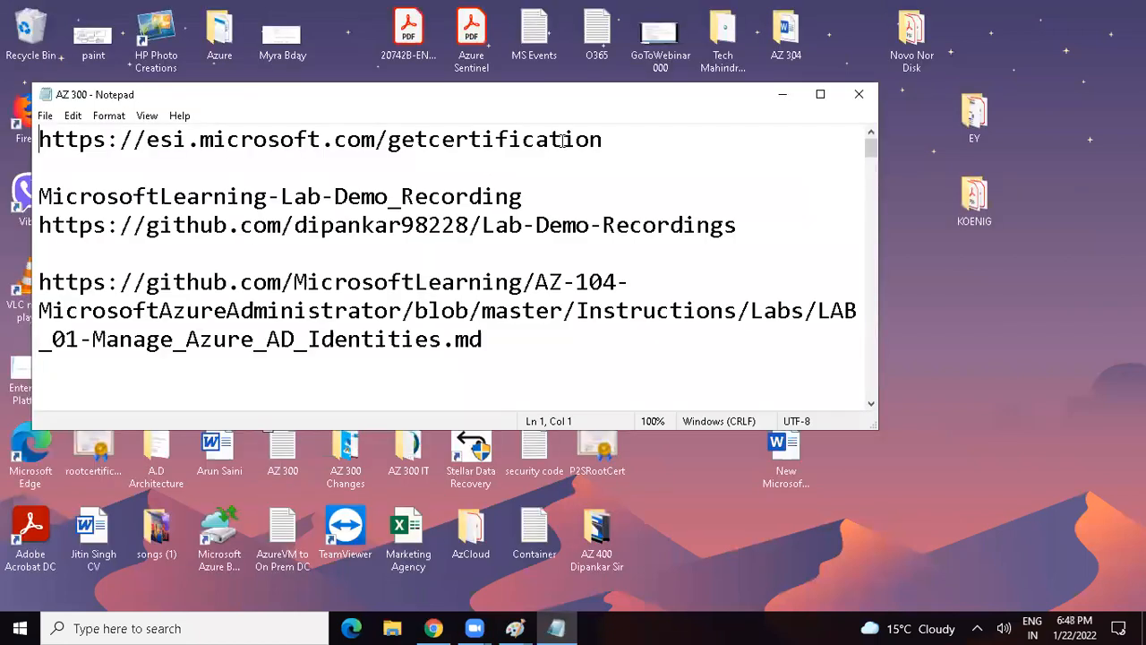
left_click(821, 95)
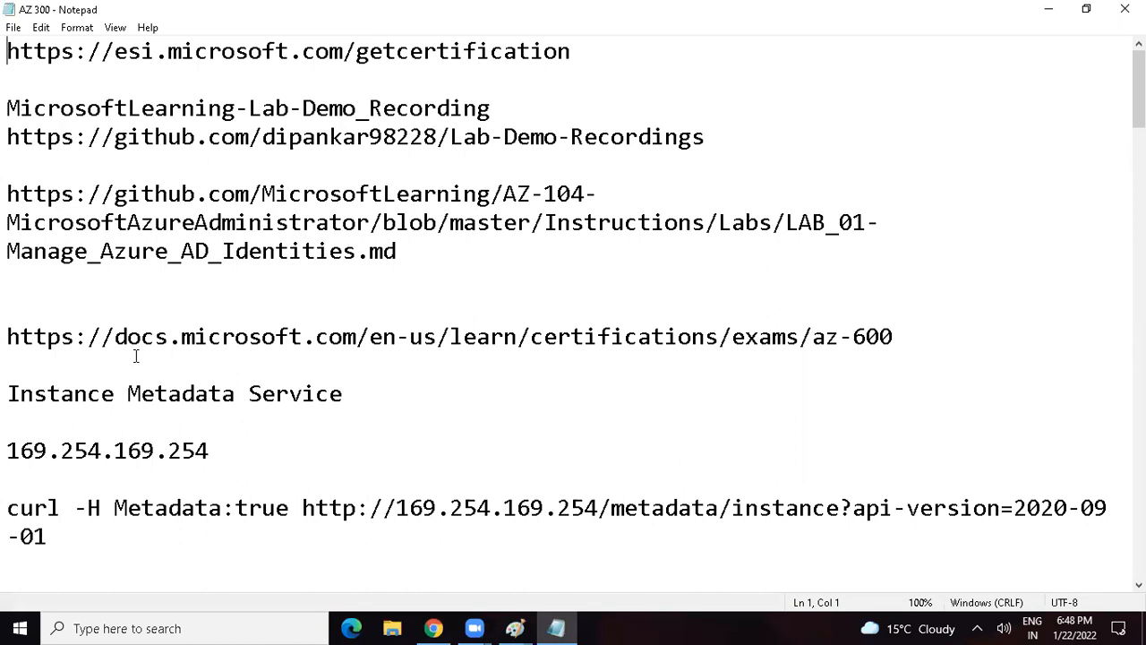
Step: Minimize Notepad, return to Chrome and open the AZ 300.txt blob
left_click(1047, 20)
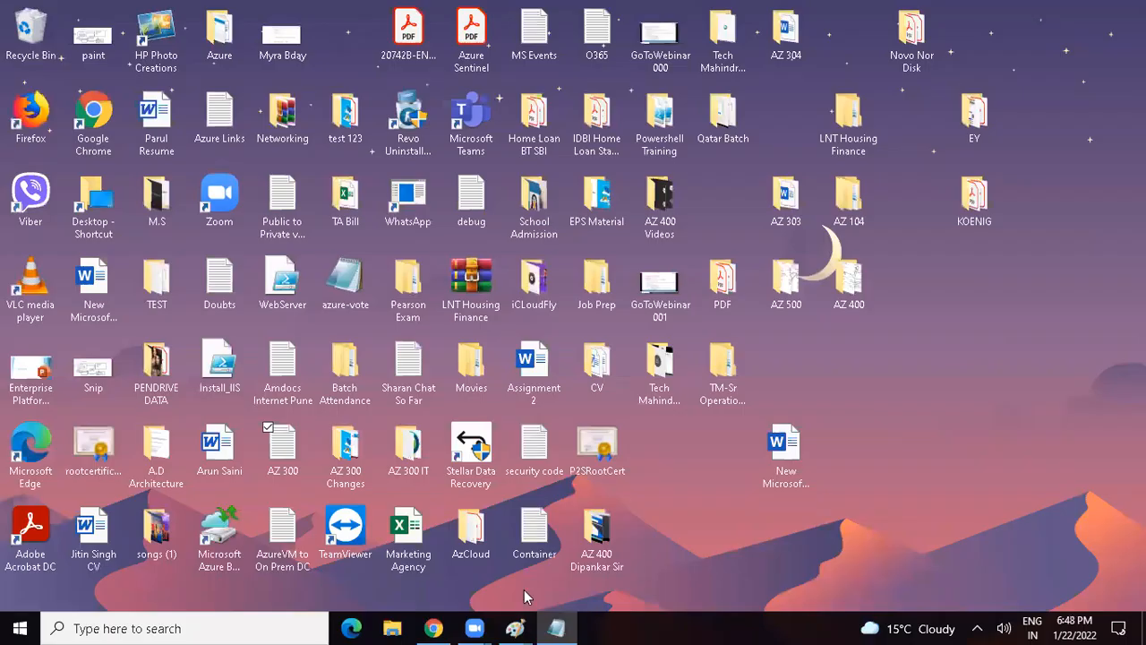
left_click(434, 628)
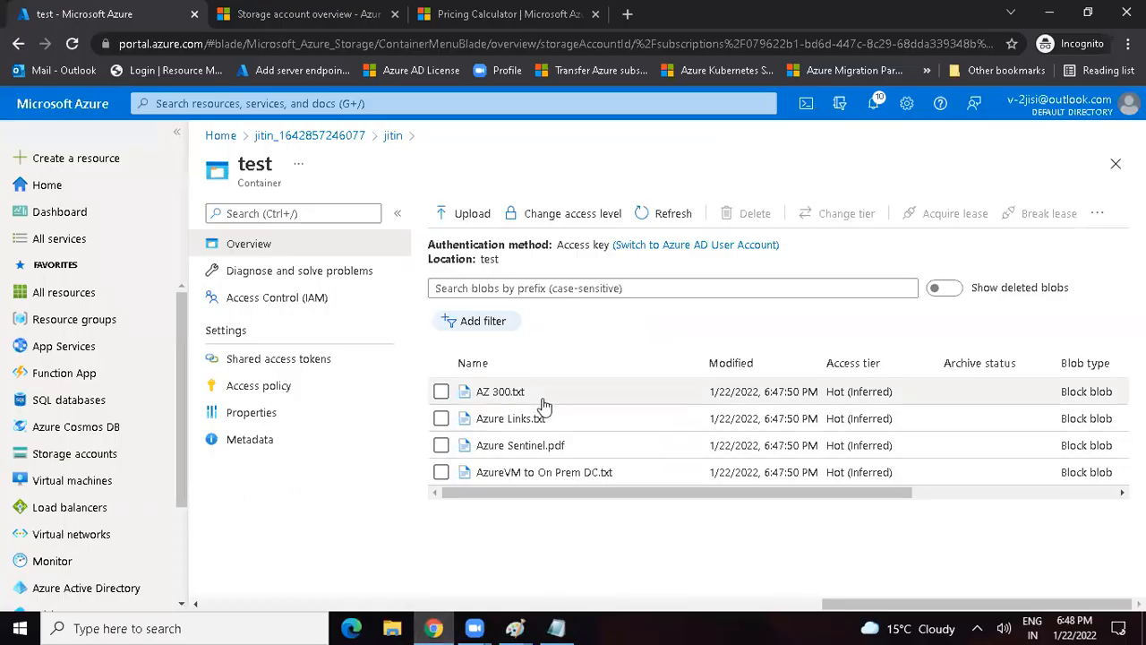
left_click(494, 401)
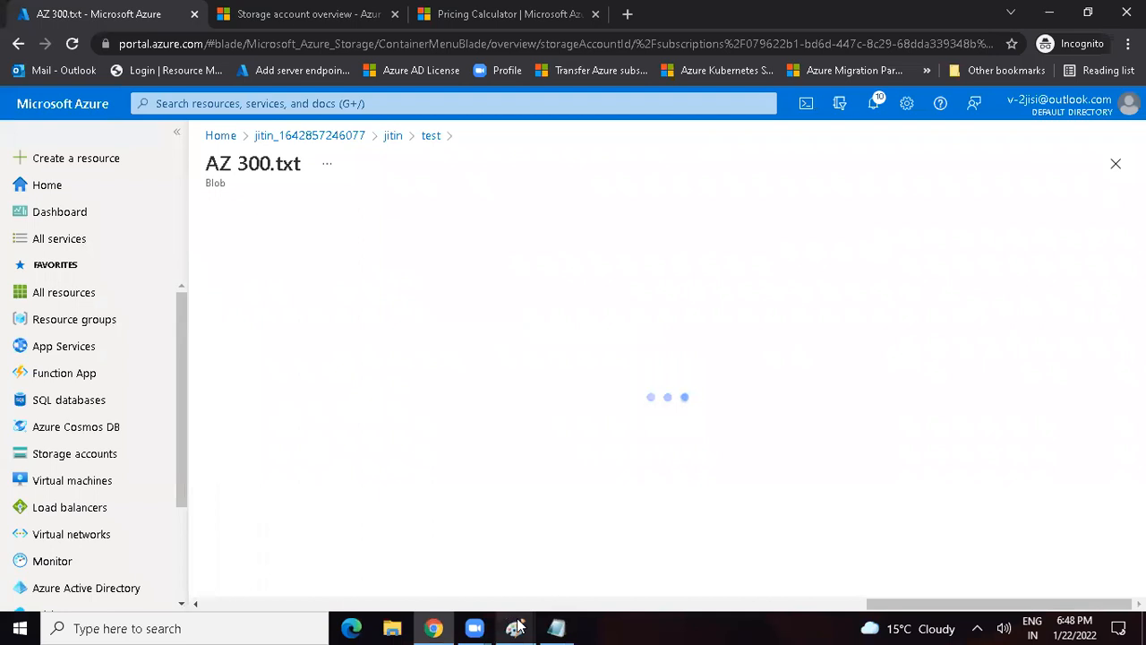
Step: Switch to Paint and write "URL - " plus the storage account's https address ending in .blob.core.windows.net/test/AZ 300.txt beside the "Storage Account - Container - Blobs" line
left_click(519, 626)
left_click(718, 545)
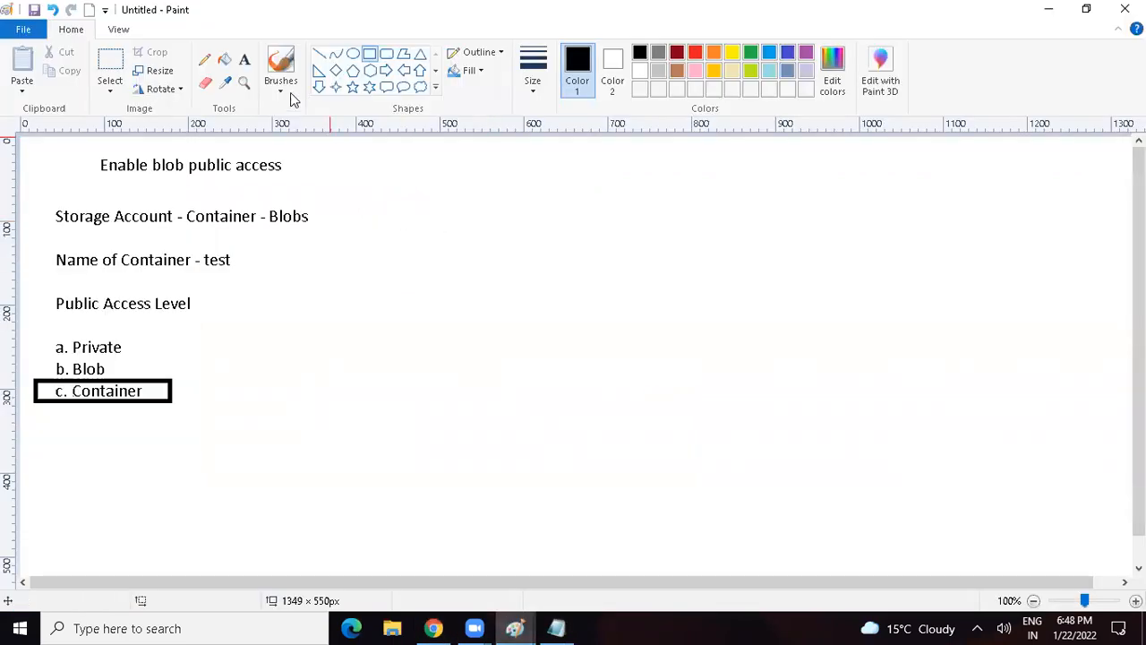
left_click(245, 60)
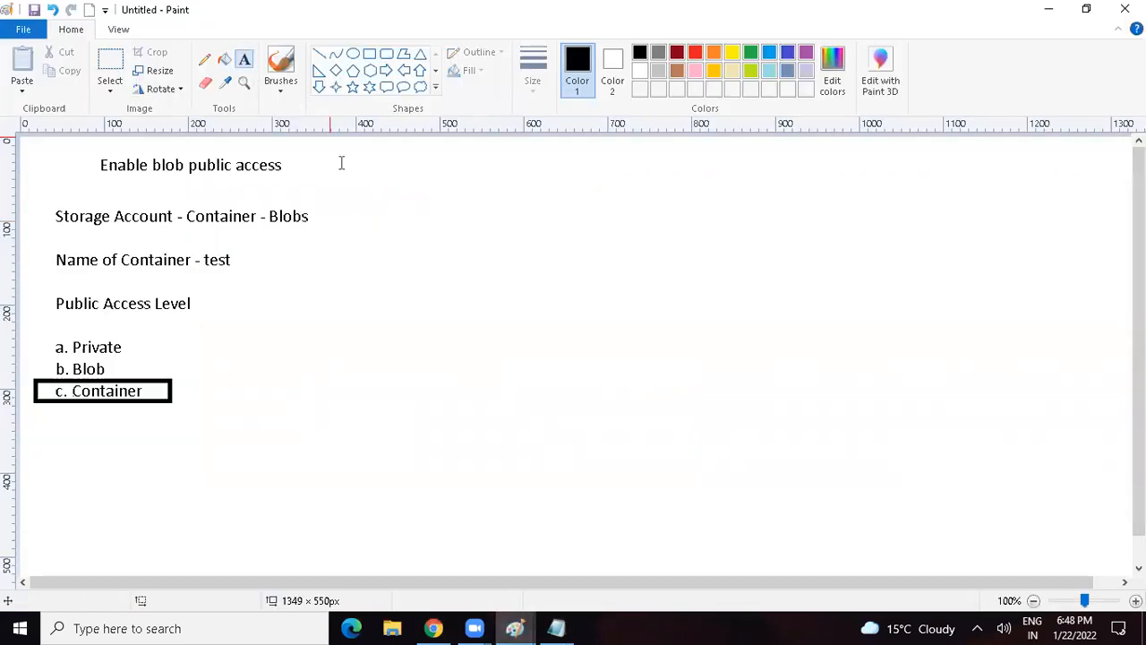
left_click(378, 219)
type("URL - https://")
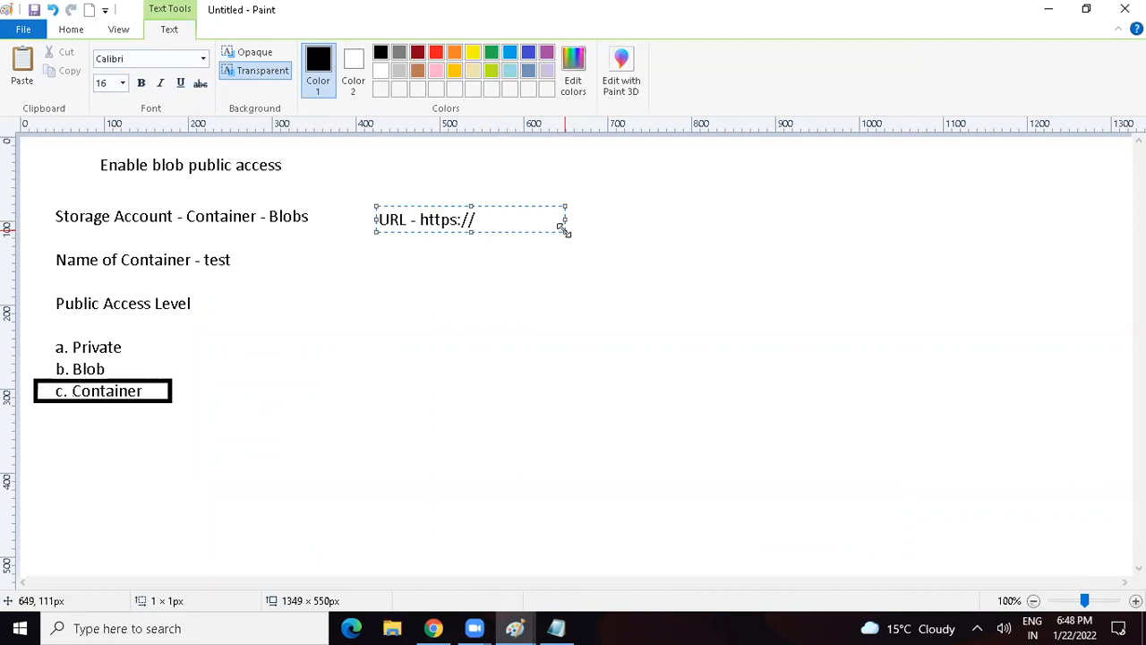
left_click_drag(564, 231, 857, 298)
type("jitin")
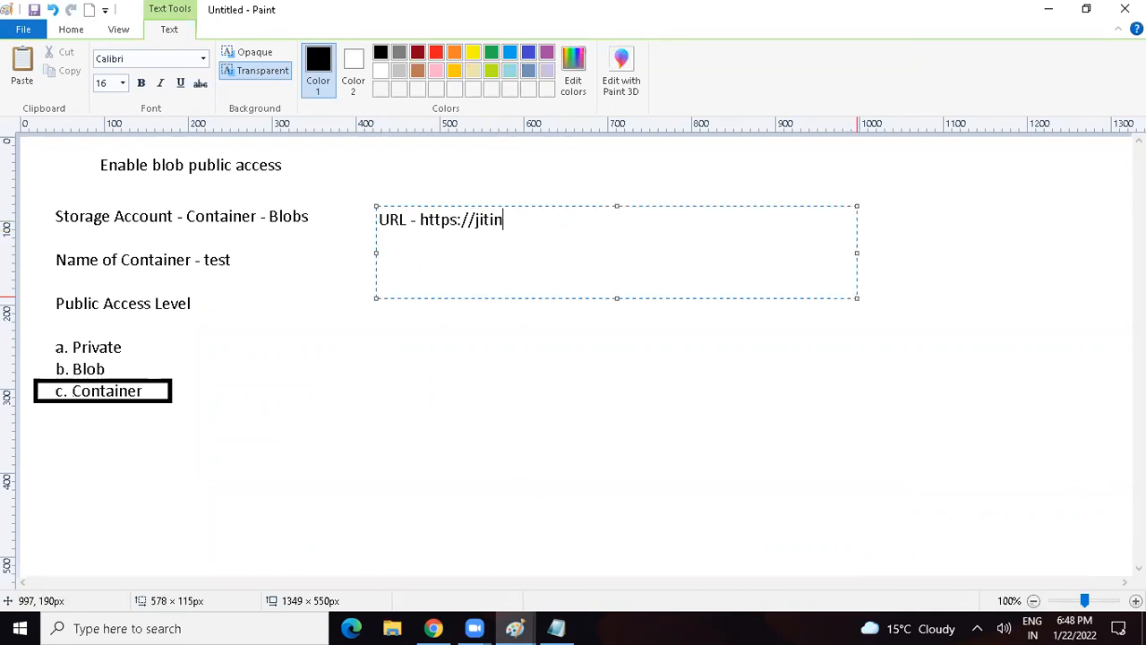
type(".blob.core.windows.net")
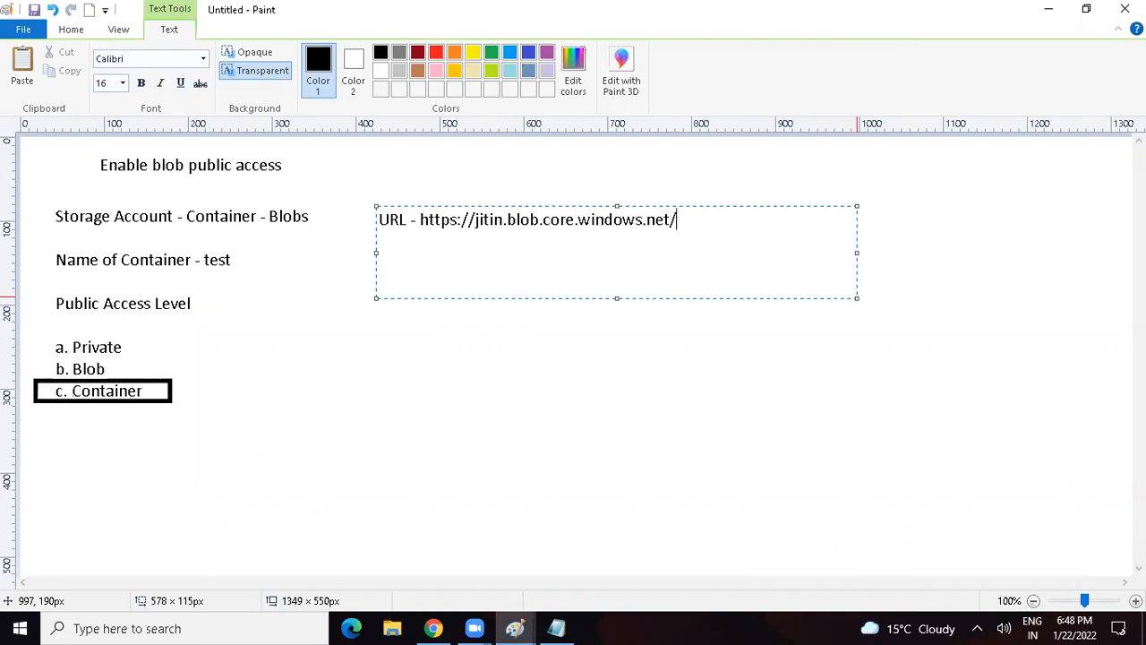
type("/test/AZ 300.txt")
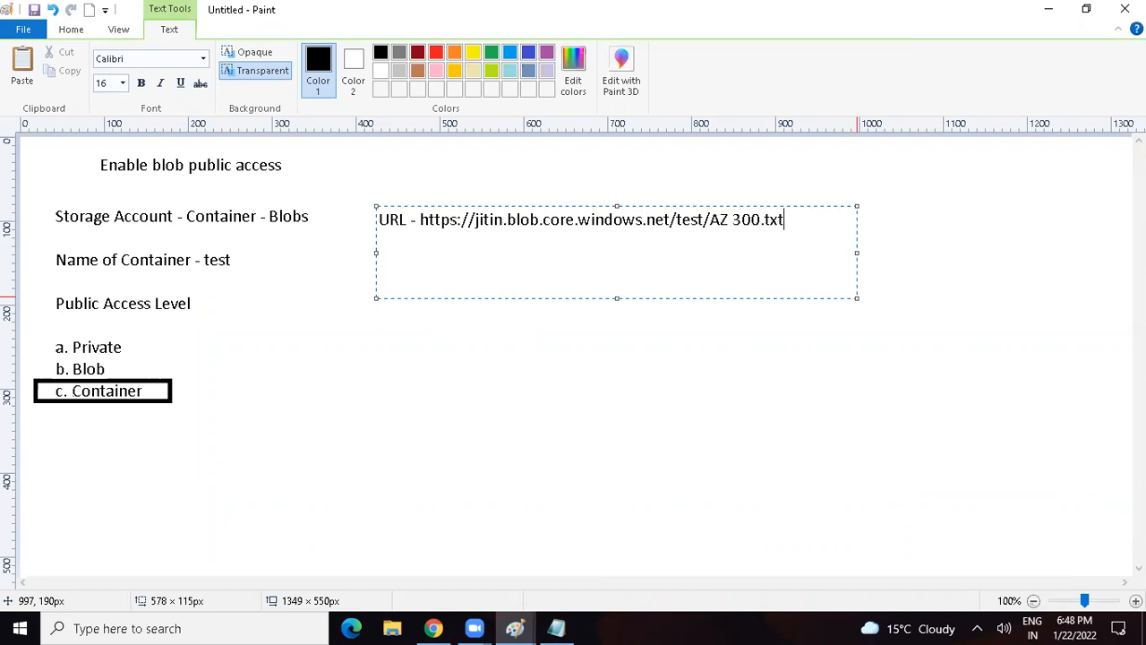
Step: Copy the AZ 300.txt blob's URL in Chrome and begin a second line with "URL" below the first one in Paint
key("alt+Tab")
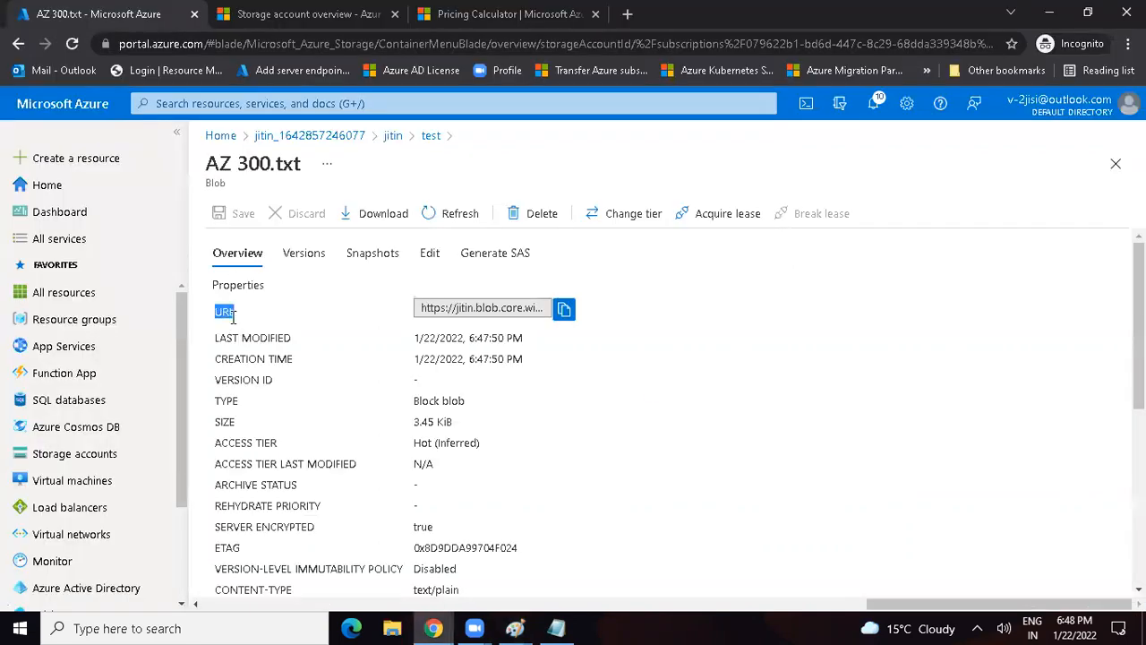
left_click(564, 309)
key("alt+Tab")
key("Return")
type("URL")
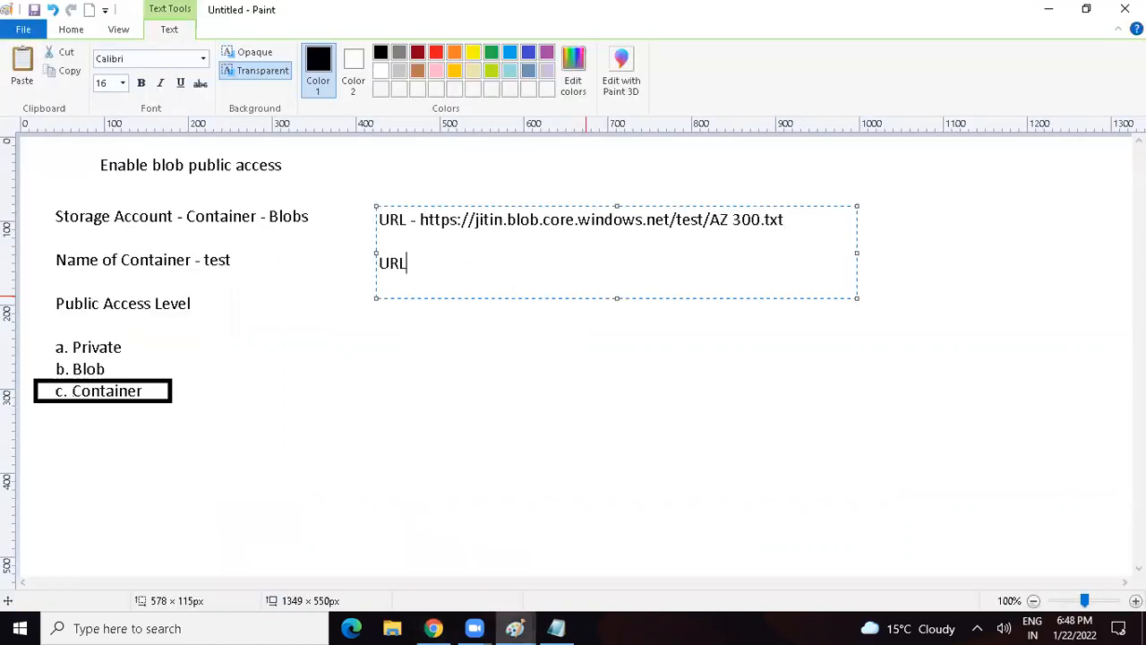
Step: Copy the blob URL from Chrome again, paste it over "URL" on the second line in Paint and prefix it with "URL - "
key("alt+Tab")
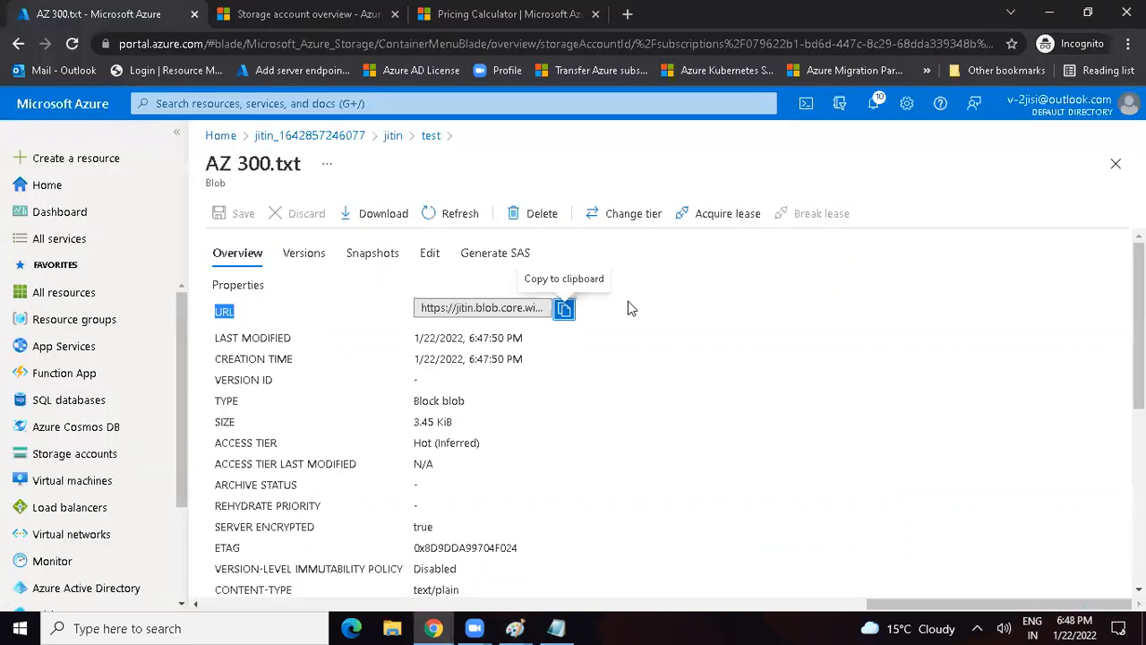
left_click(563, 310)
left_click(563, 310)
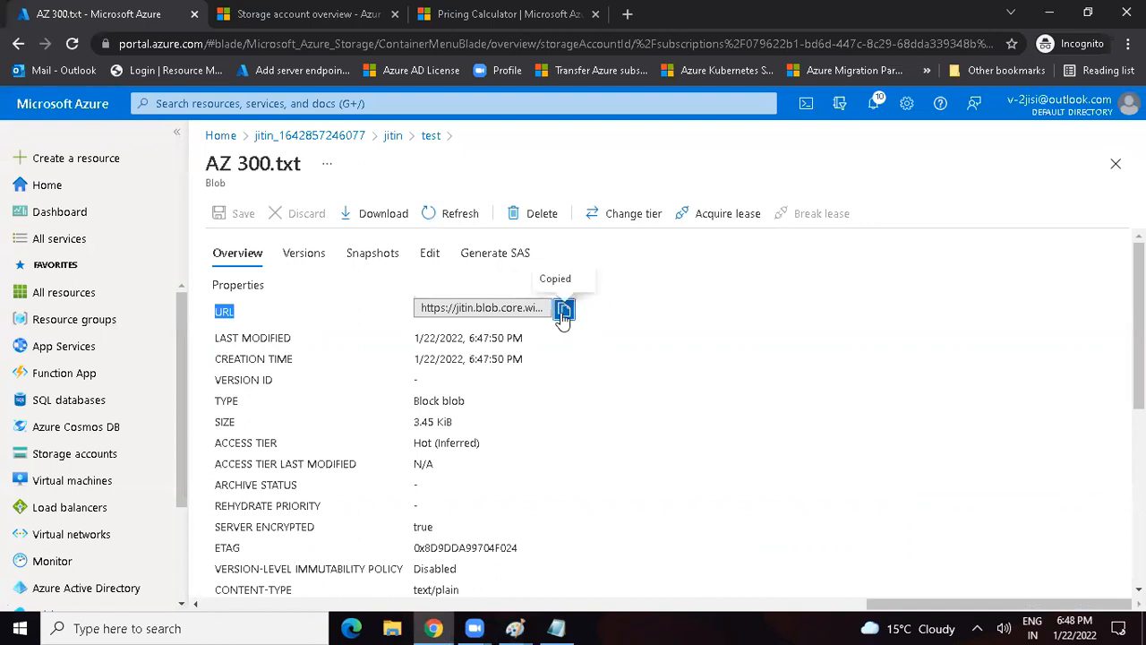
key("alt+Tab")
key("ctrl+a")
left_click_drag(415, 258, 380, 257)
key("ctrl+v")
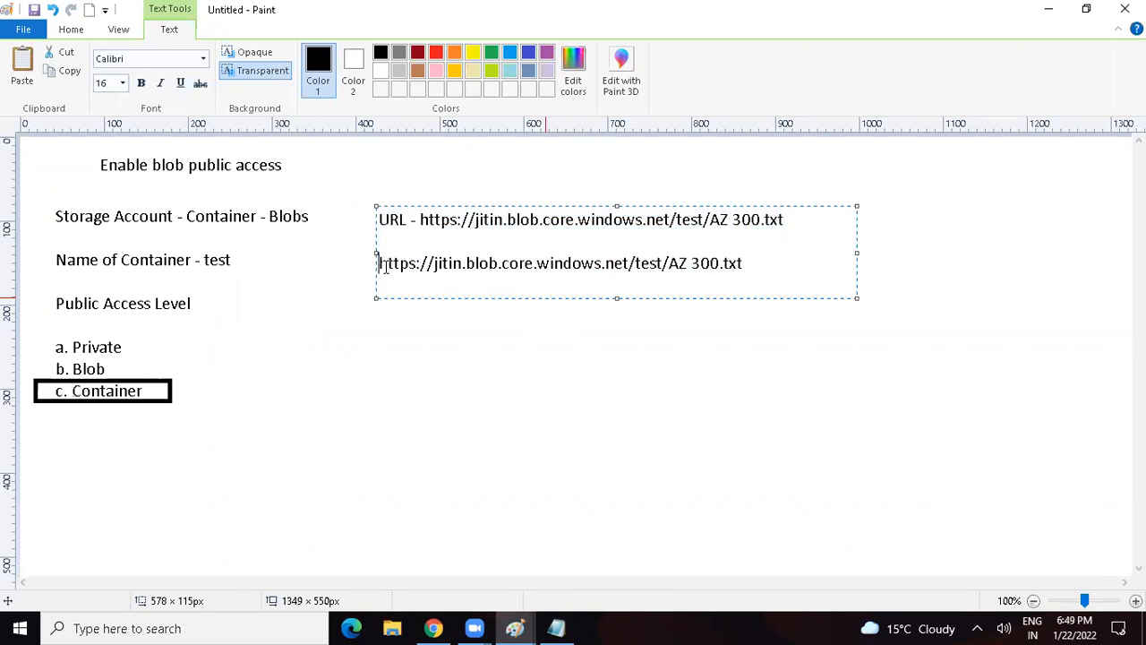
type("URL -")
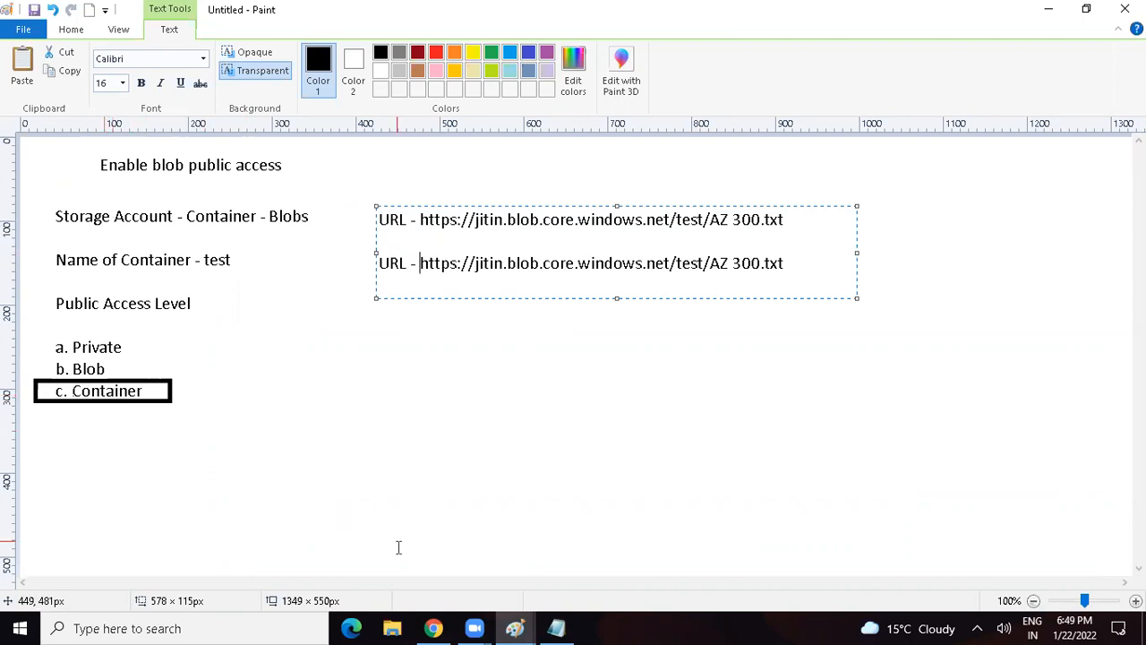
Step: Open the copied blob URL in a new Chrome tab and compare the page with the AZ 300 file in Notepad
left_click(438, 565)
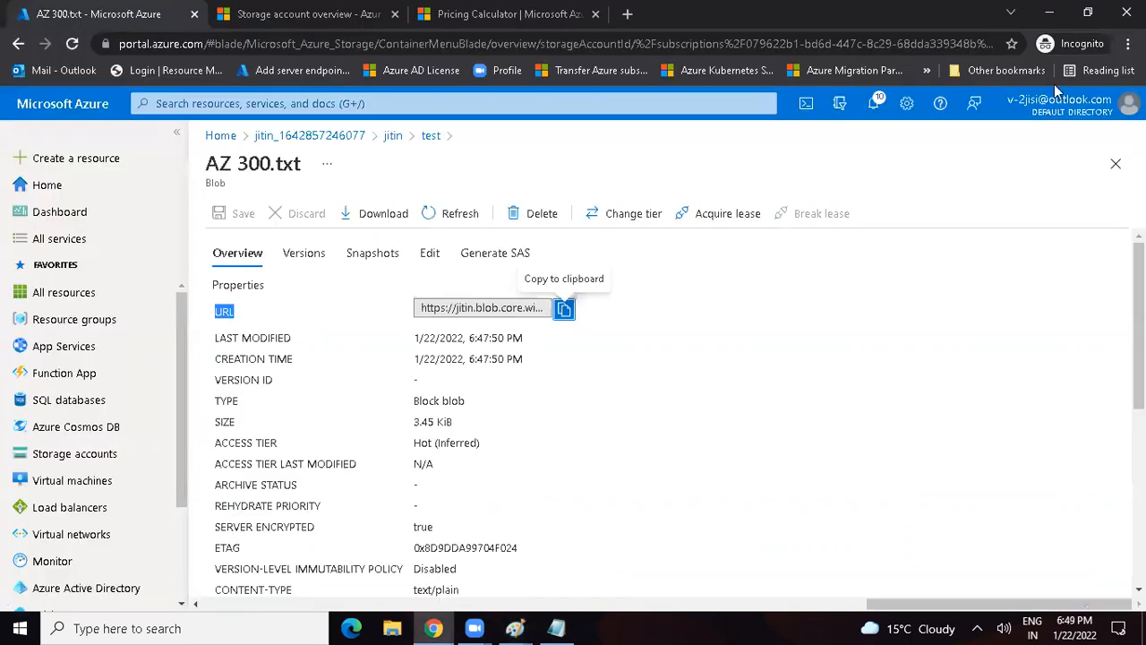
left_click(1086, 14)
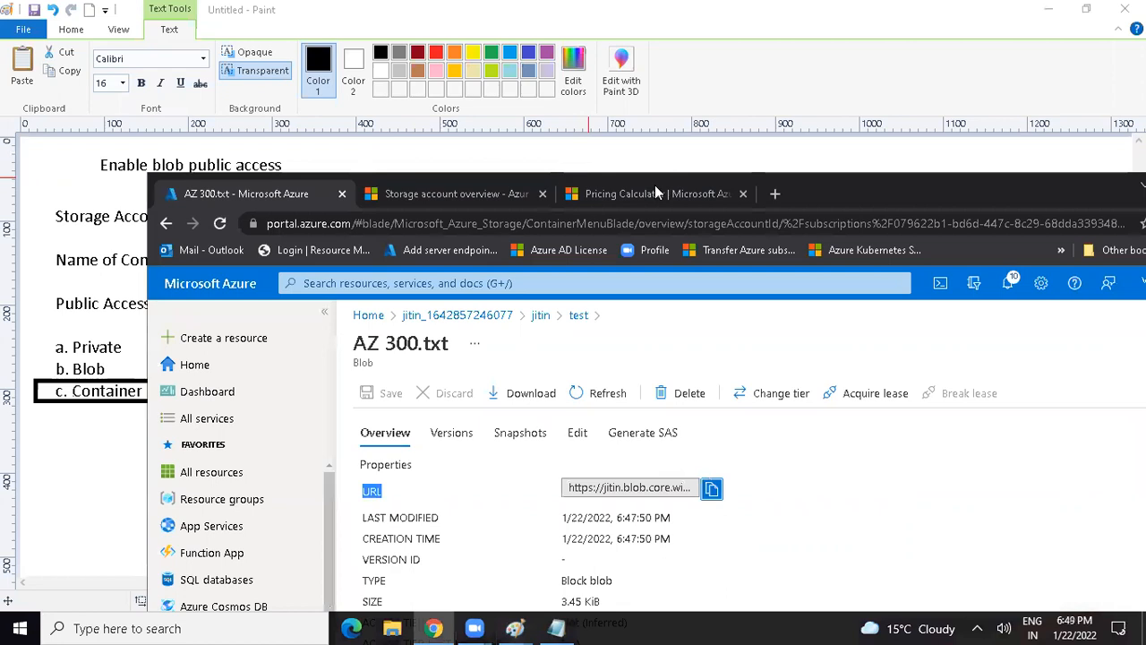
left_click(777, 193)
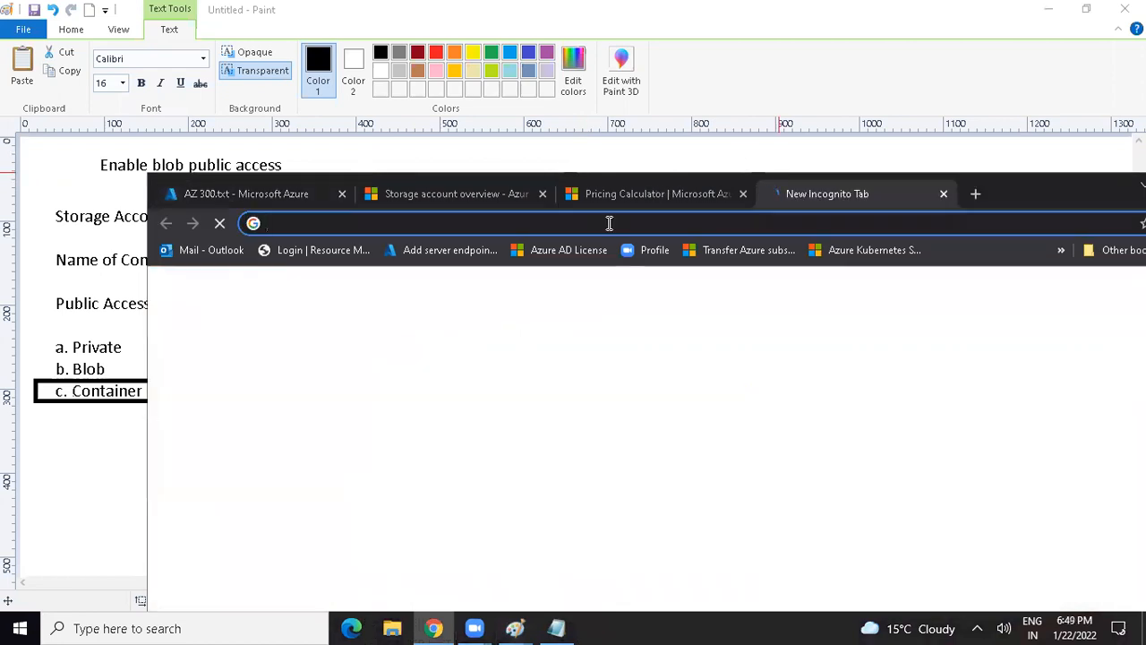
key("ctrl+v")
key("Return")
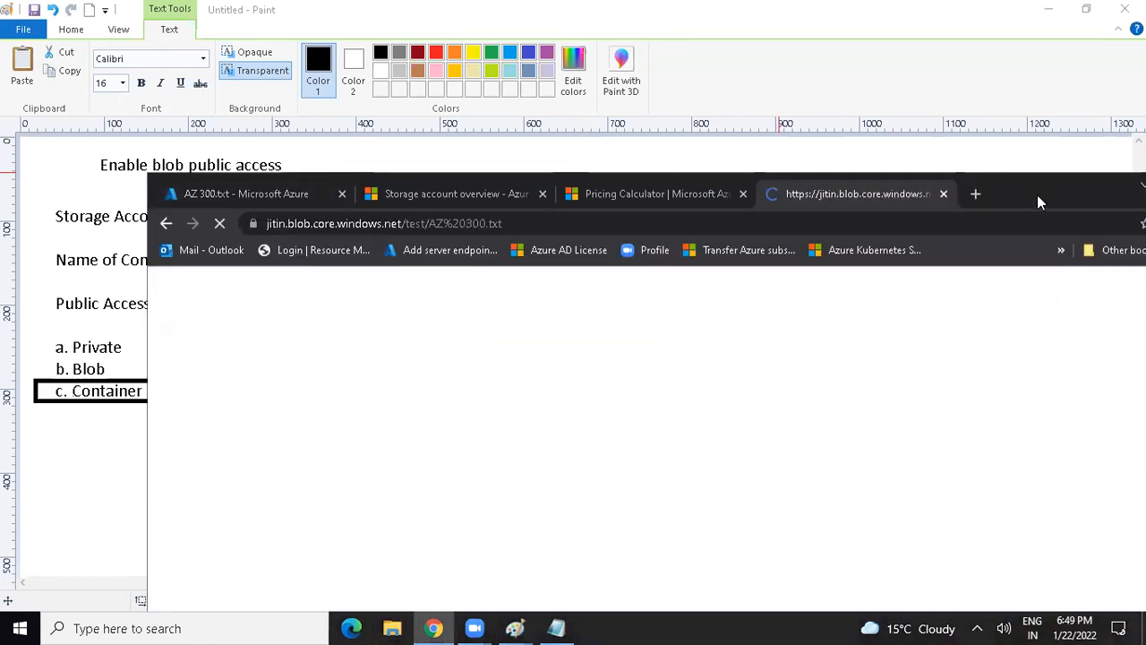
double_click(1037, 194)
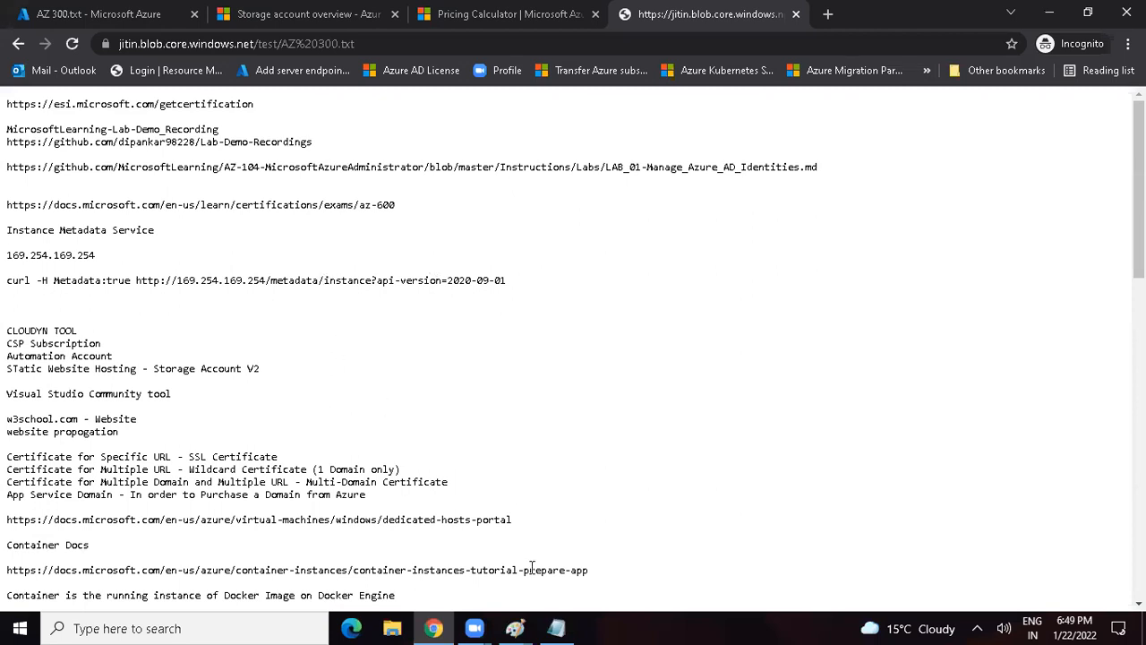
left_click(556, 628)
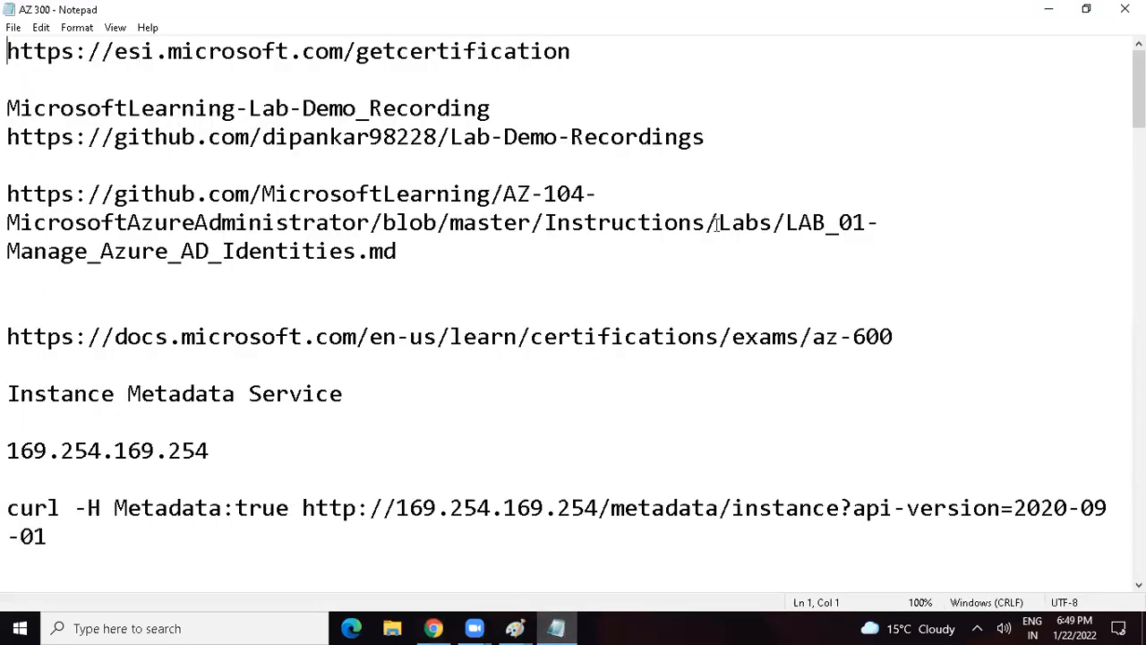
left_click(1049, 9)
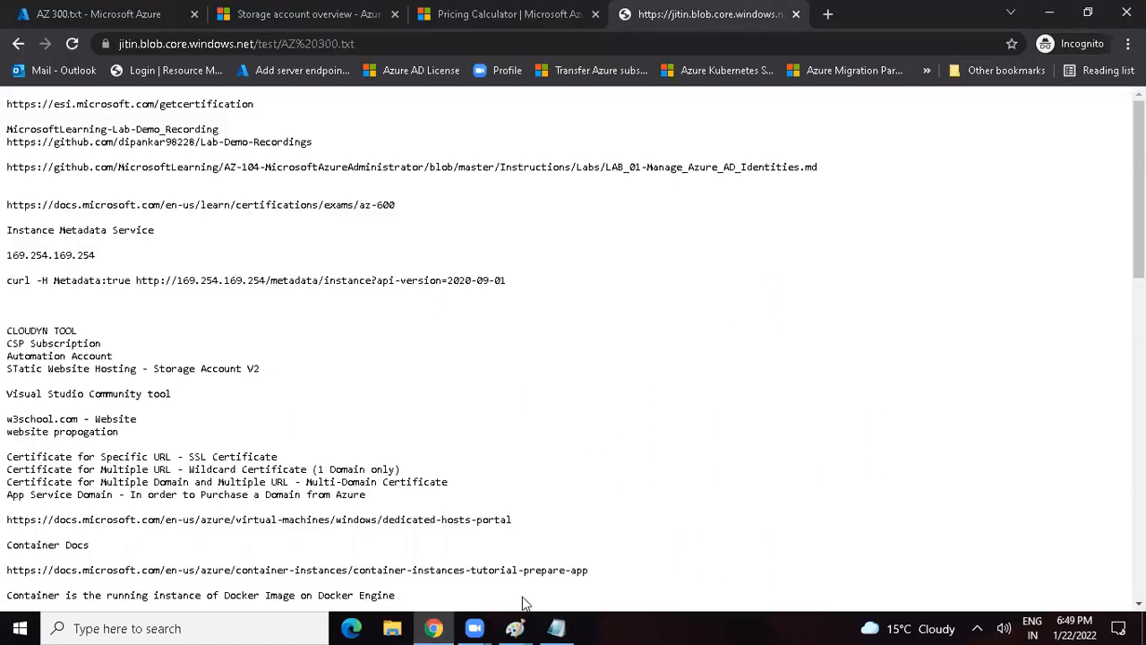
Step: Review the Paint notes, return to the test container in Chrome and change its public access level to Private (no anonymous access)
left_click(516, 626)
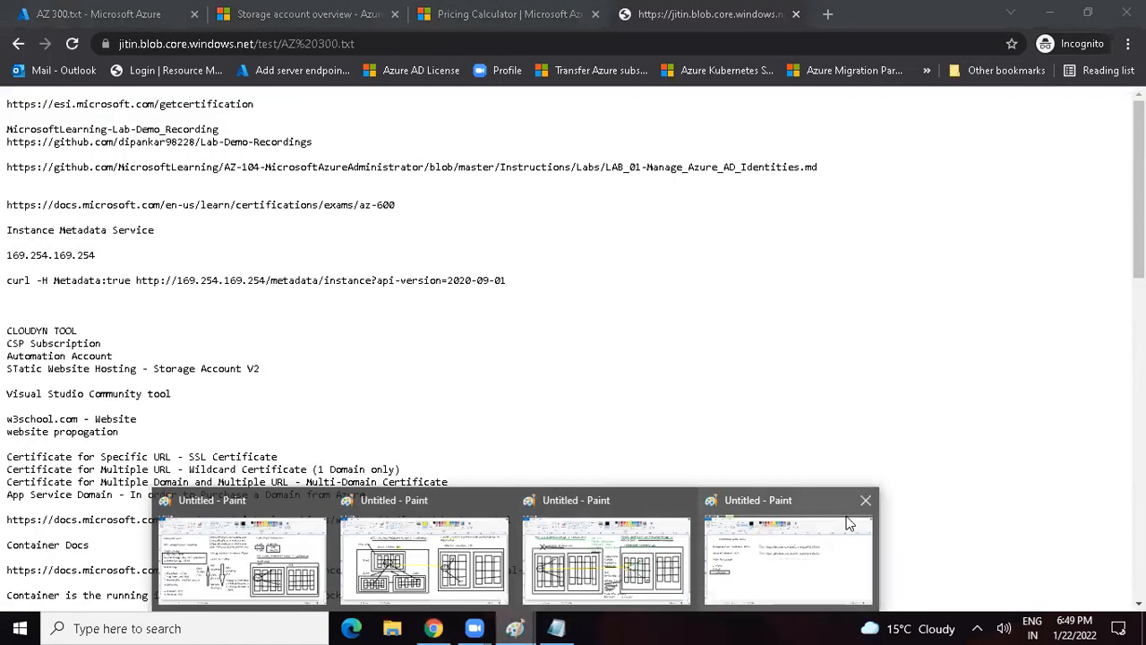
left_click(757, 546)
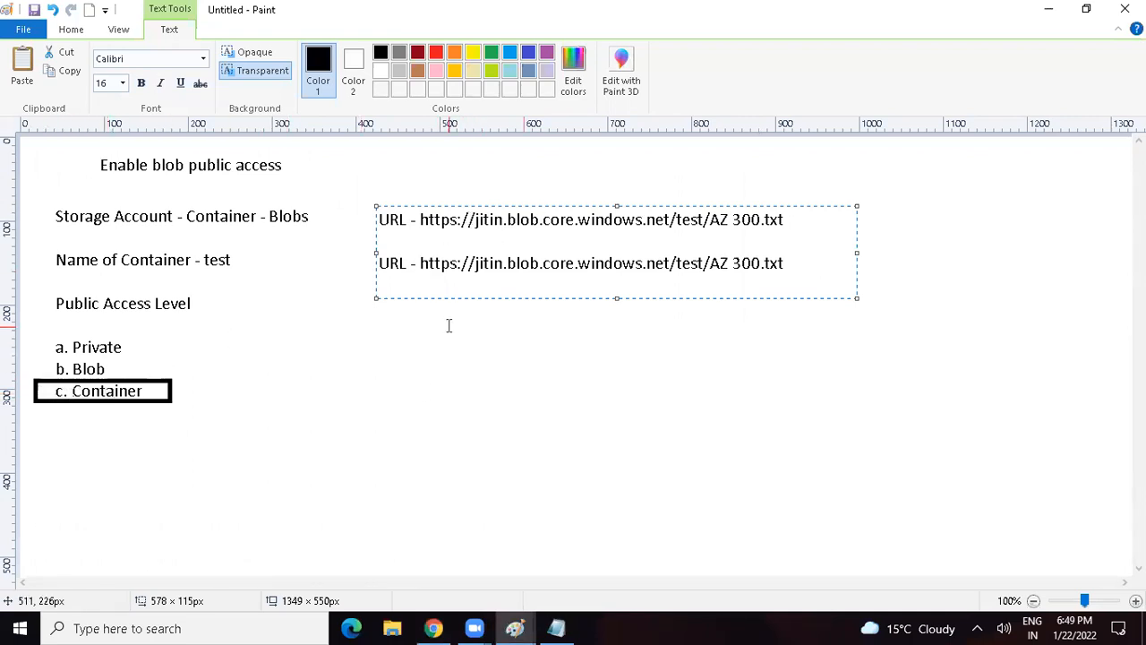
left_click(433, 628)
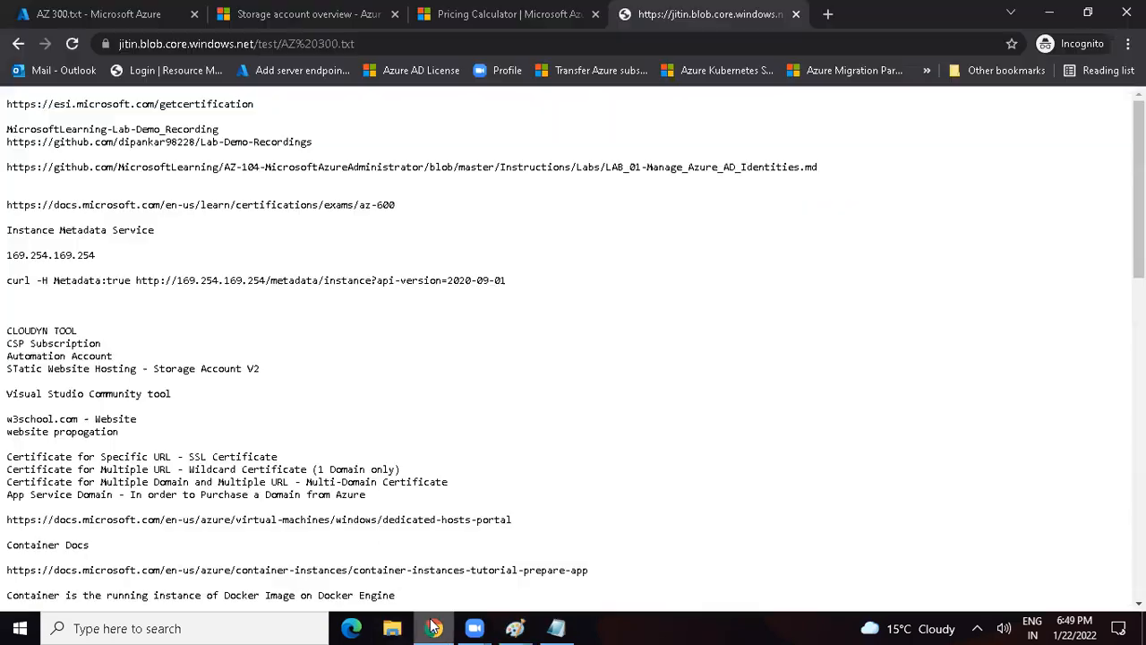
left_click(65, 16)
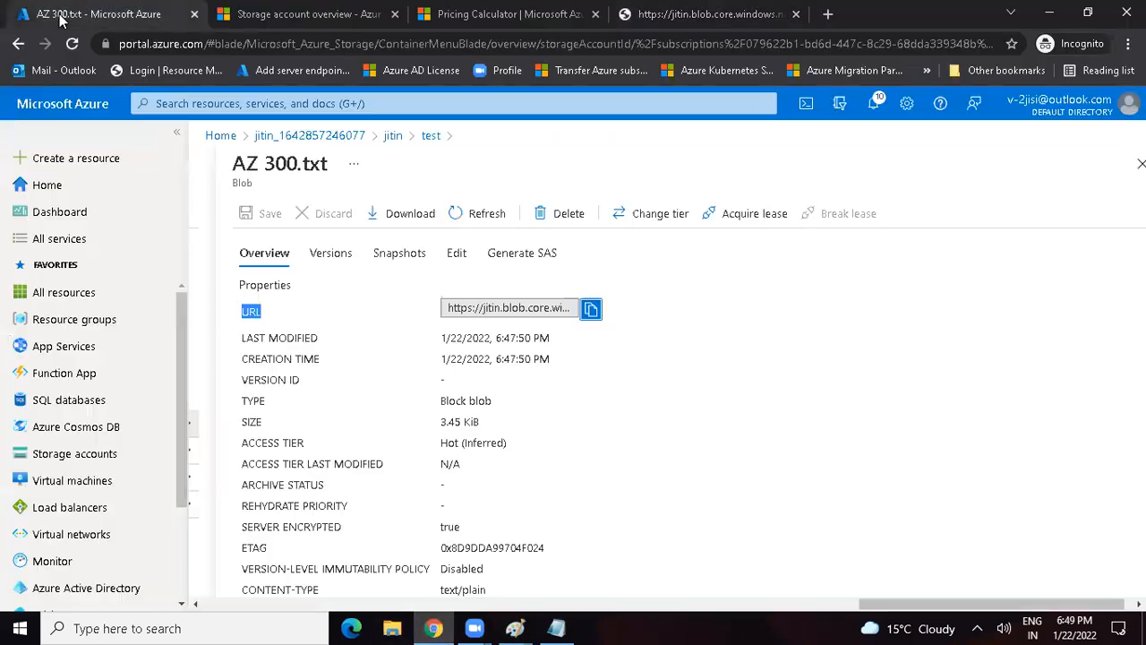
left_click(431, 136)
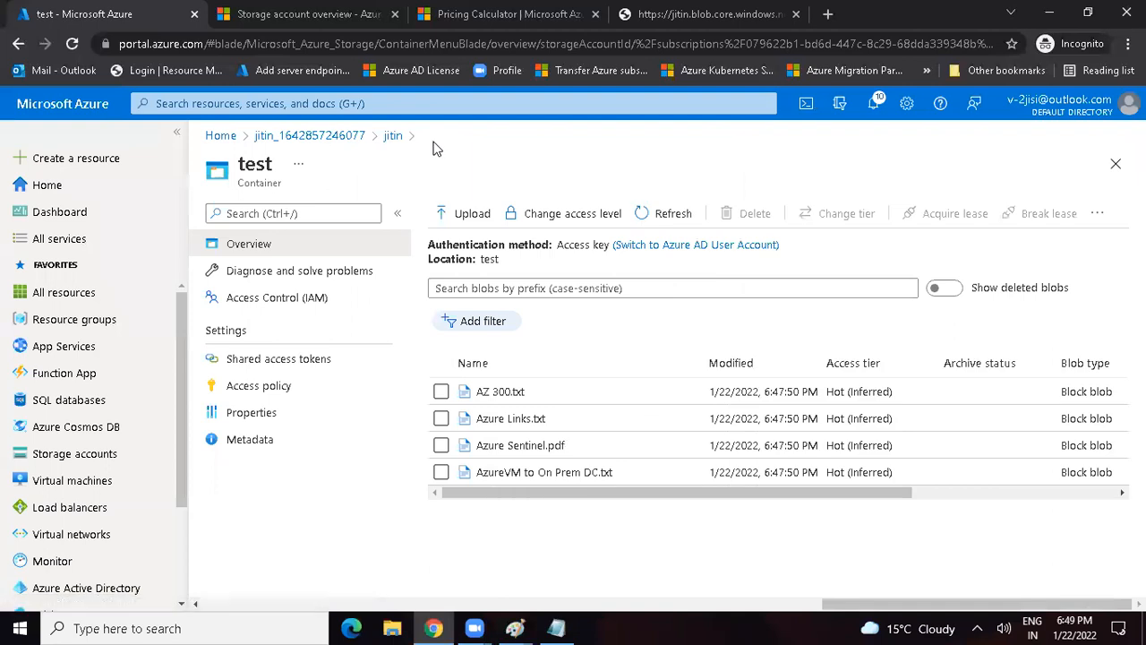
left_click(556, 224)
left_click(473, 328)
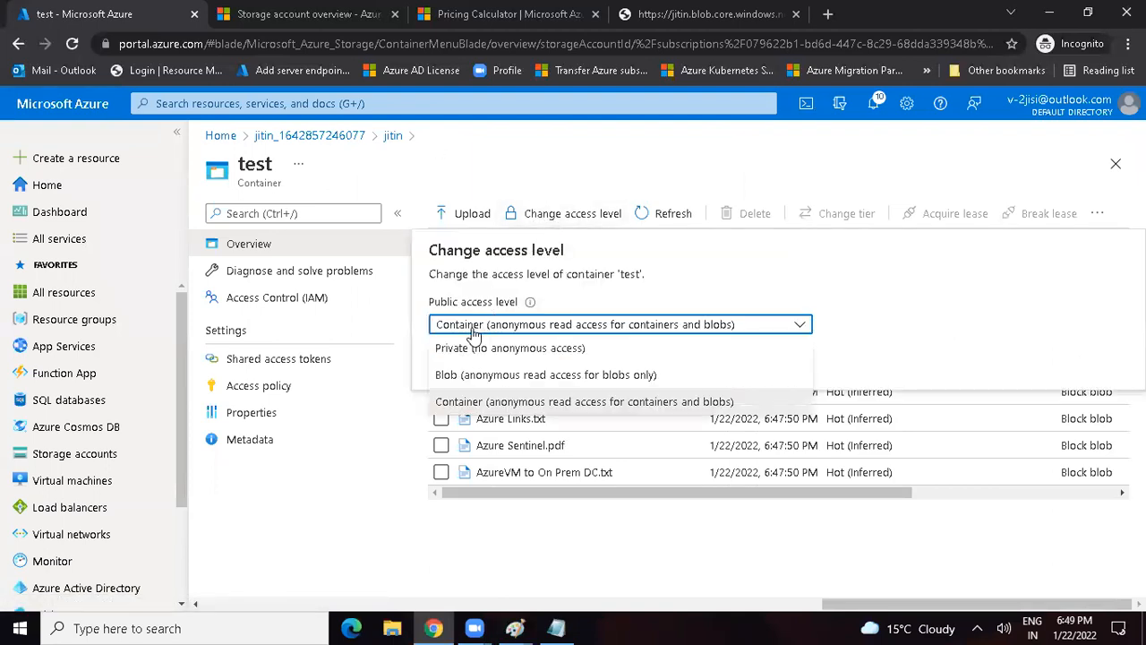
left_click(465, 343)
left_click(463, 368)
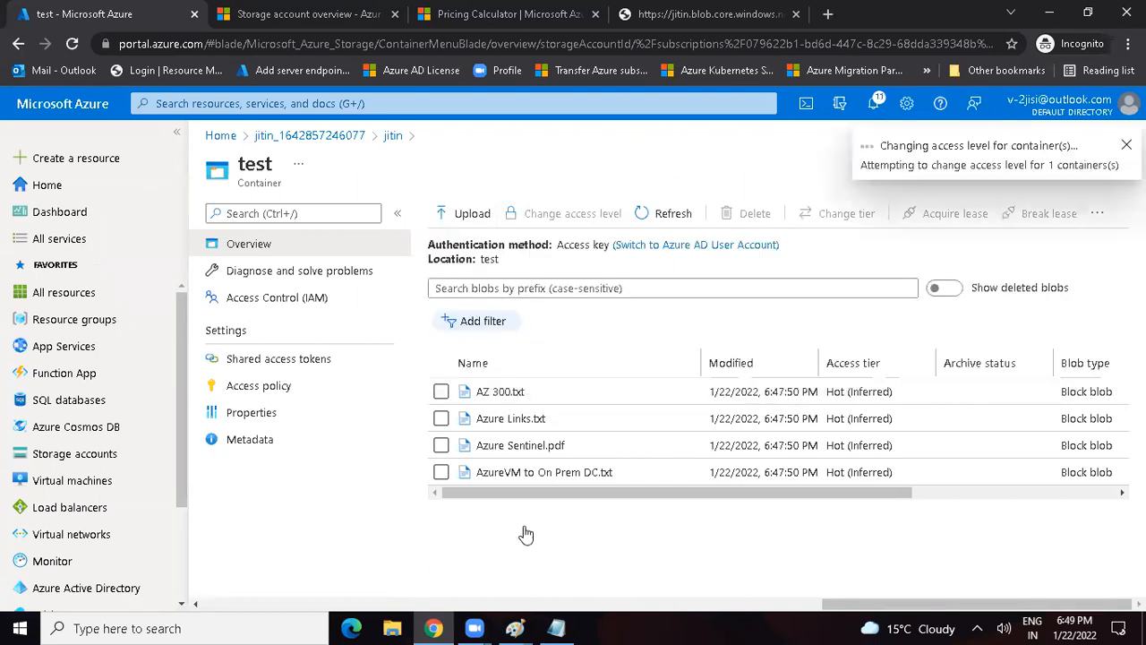
Step: Switch to Paint and draw a rectangle of about 113 × 31 px around "a. Private" in the access level list
mouse_move(515, 628)
left_click(775, 532)
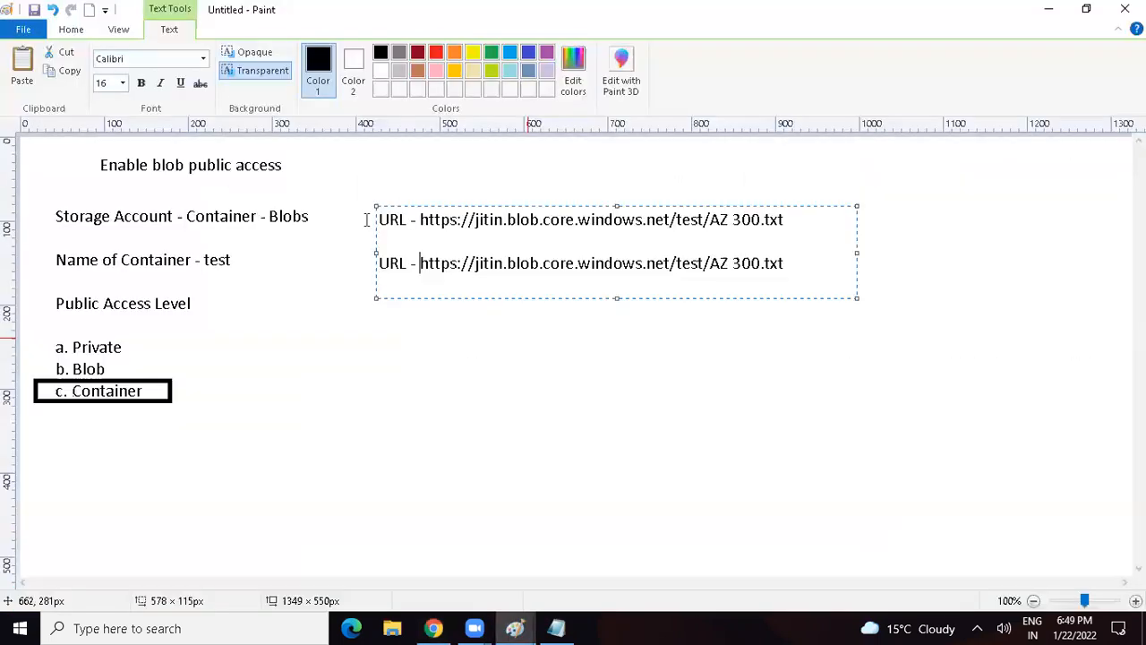
left_click(1086, 9)
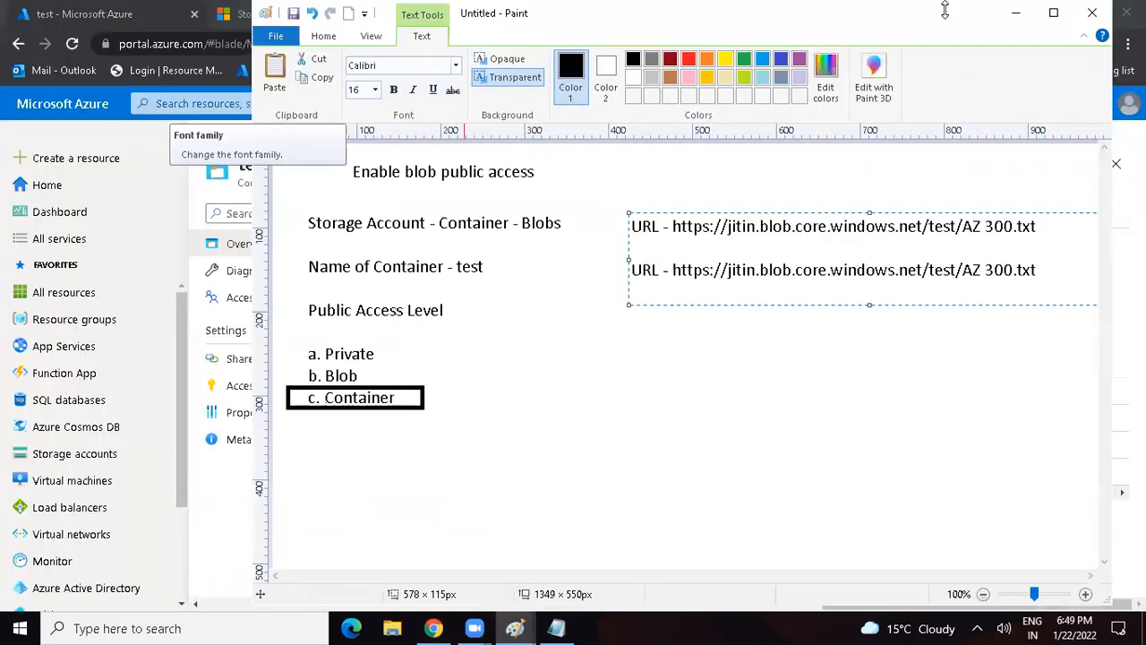
left_click_drag(944, 9, 944, 46)
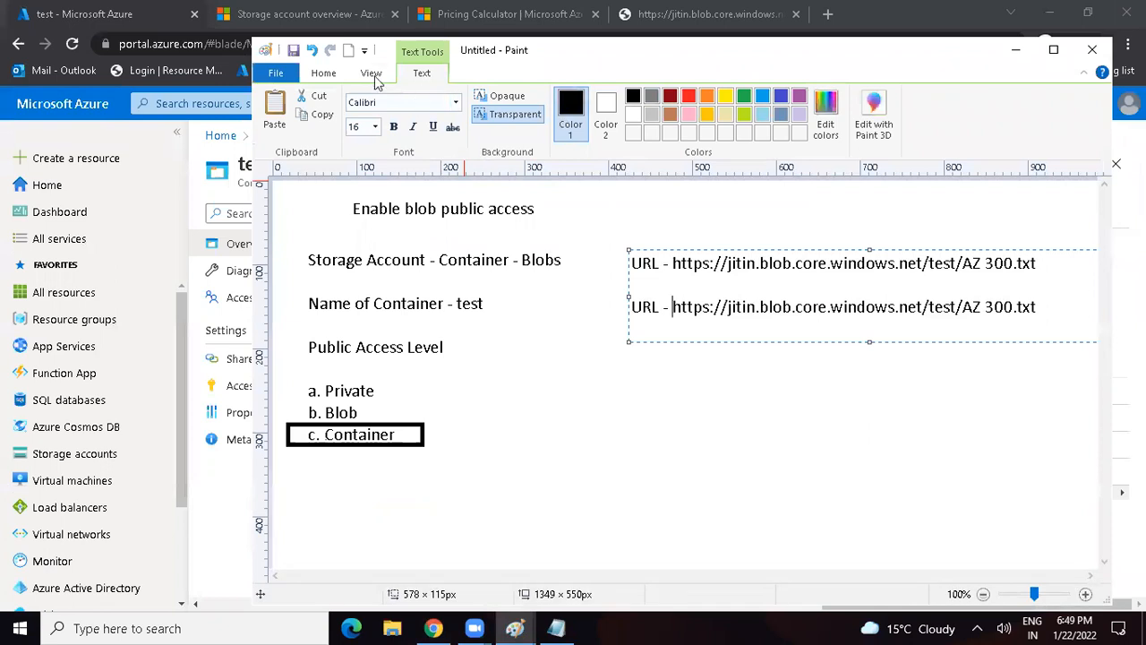
left_click(324, 77)
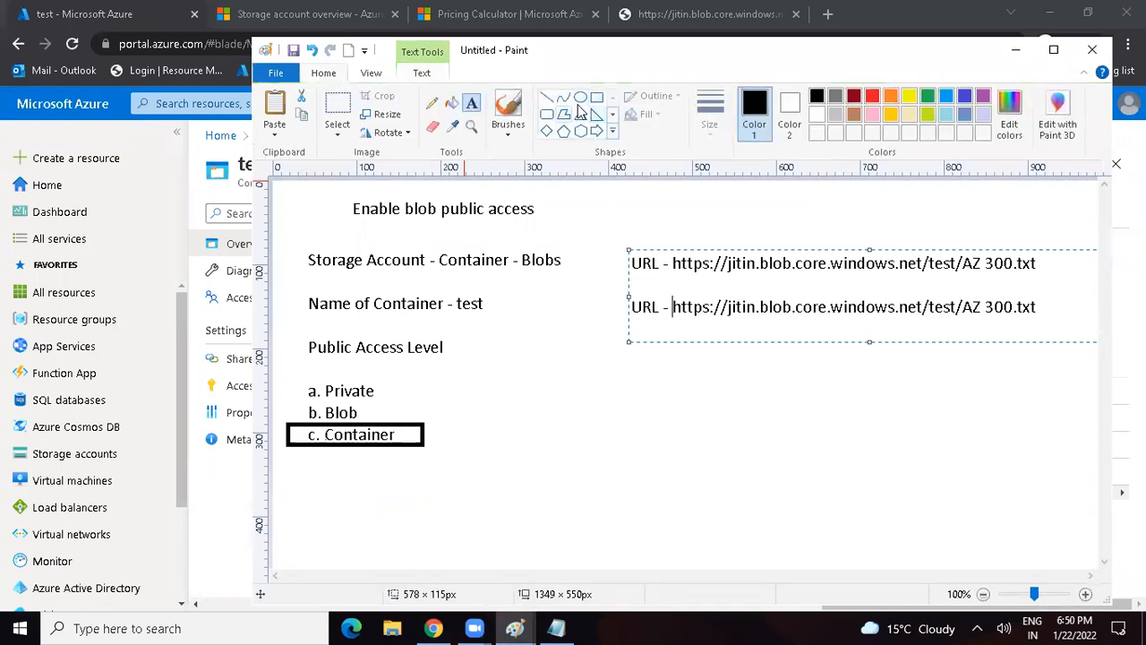
left_click(597, 97)
left_click_drag(297, 376, 394, 403)
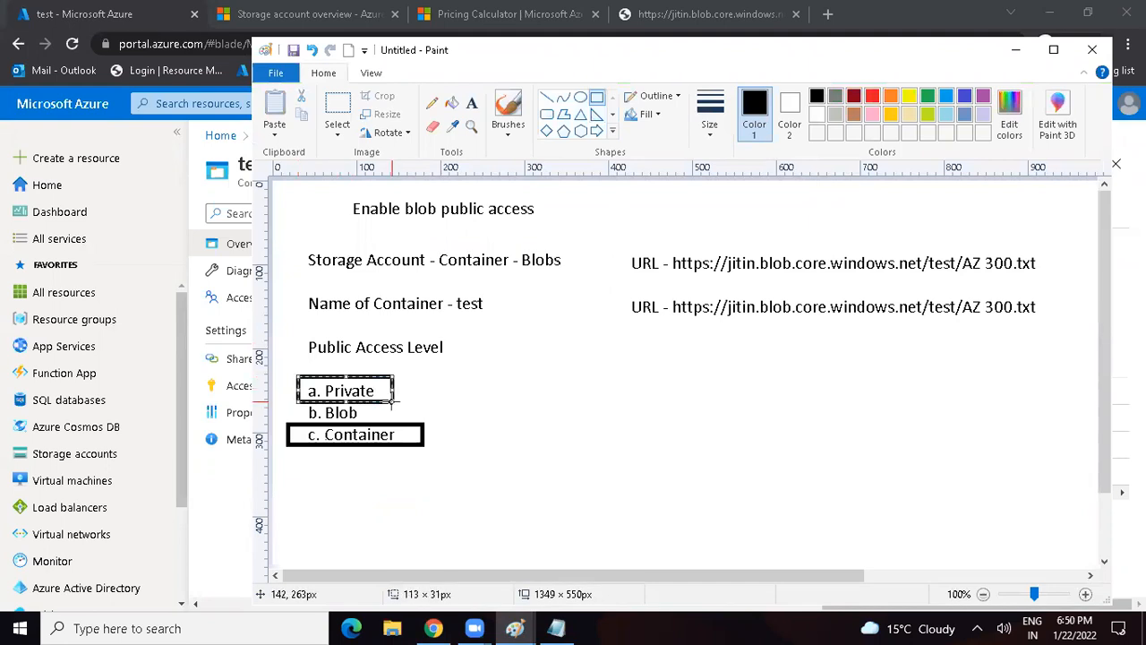
left_click(1053, 50)
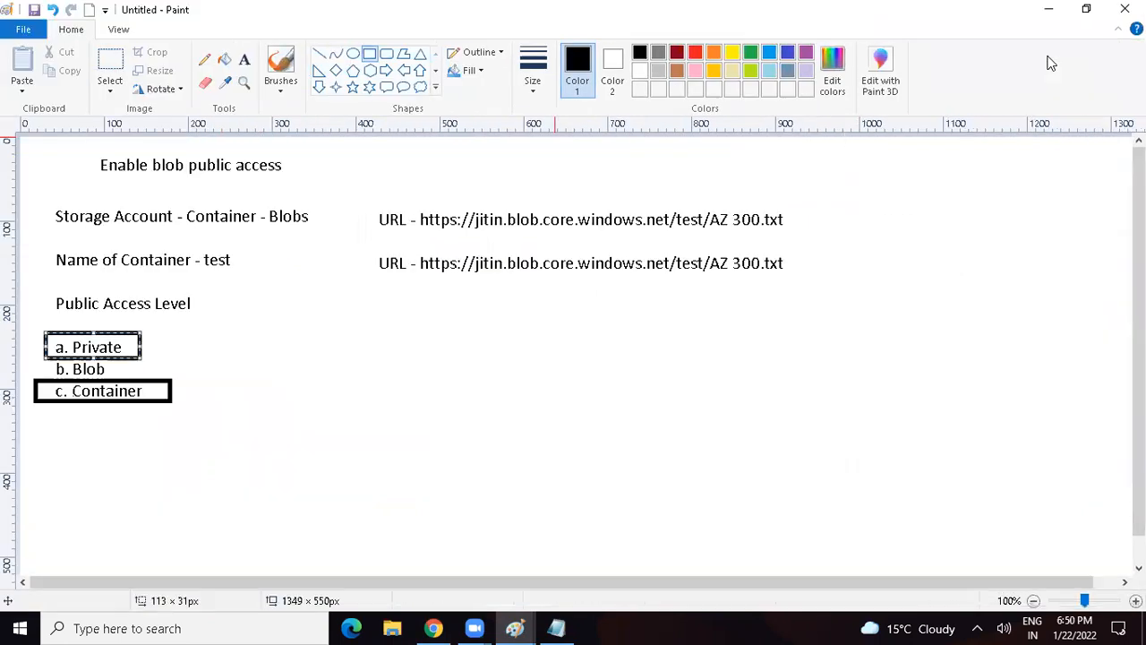
Step: Switch to Chrome, close the old blob page tab and copy the AZ 300.txt blob's URL from its overview
left_click(433, 627)
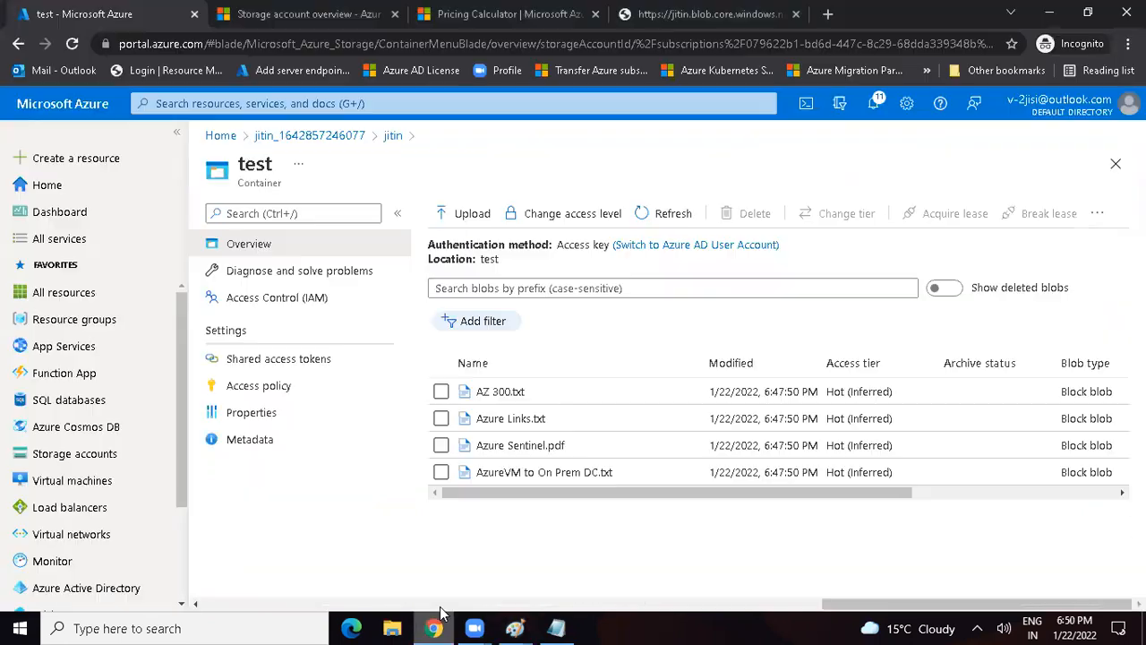
left_click(1088, 12)
left_click(942, 193)
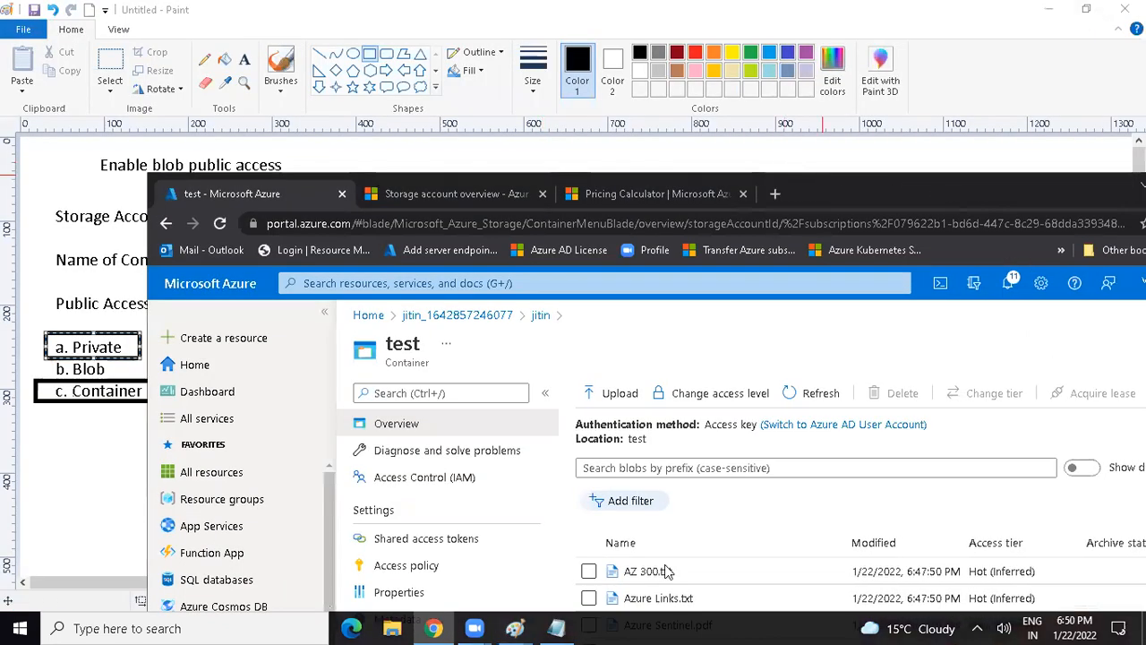
double_click(846, 202)
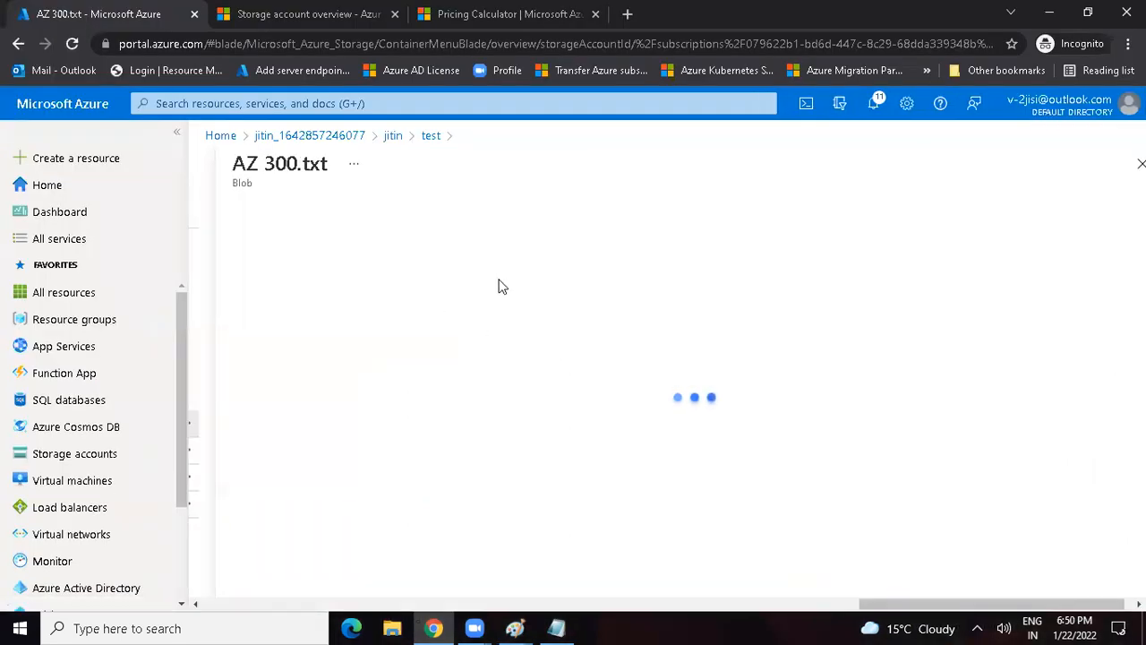
left_click(592, 311)
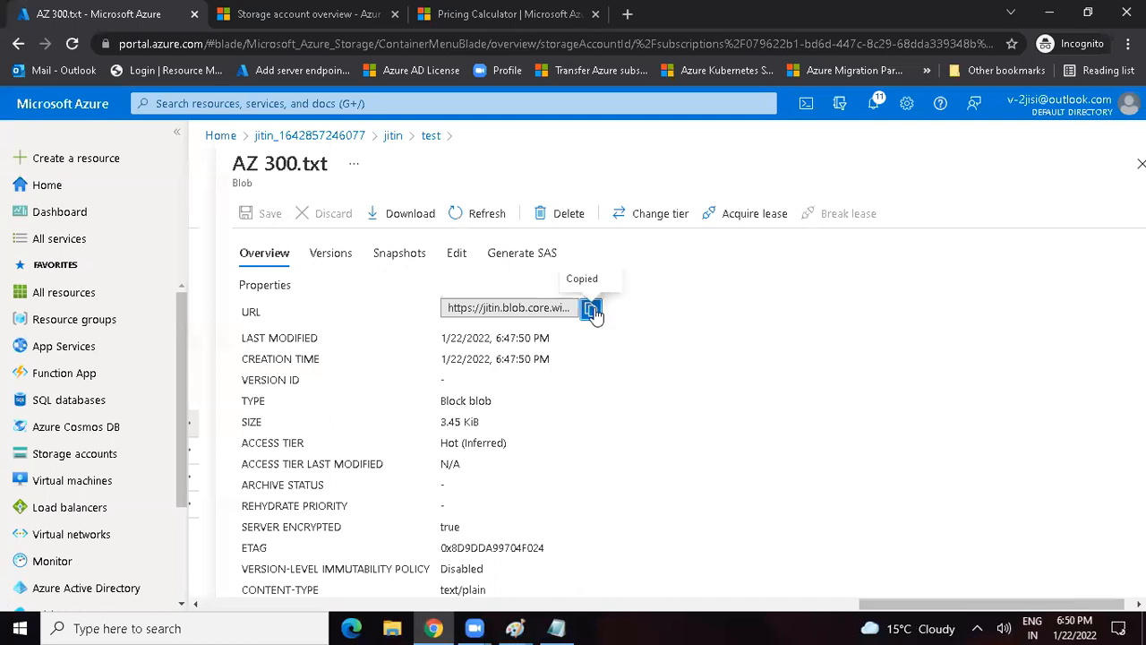
Step: Open the copied AZ 300.txt blob URL in a new browser tab to test anonymous access at the Private level
left_click(1087, 13)
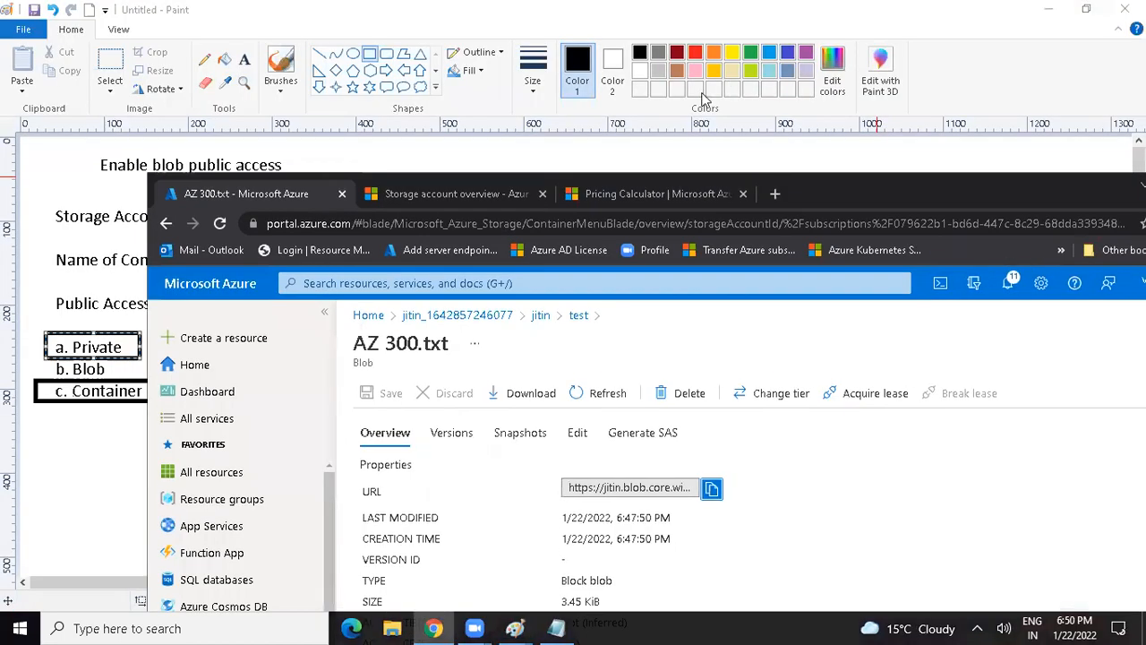
left_click(775, 194)
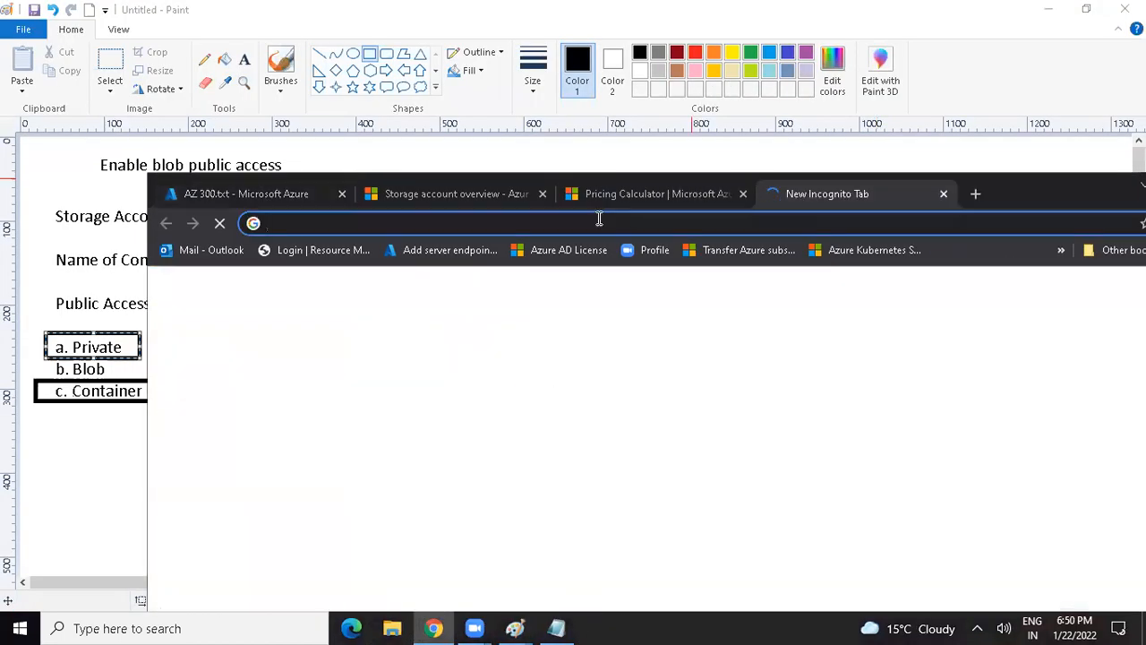
key("ctrl+v")
key("Return")
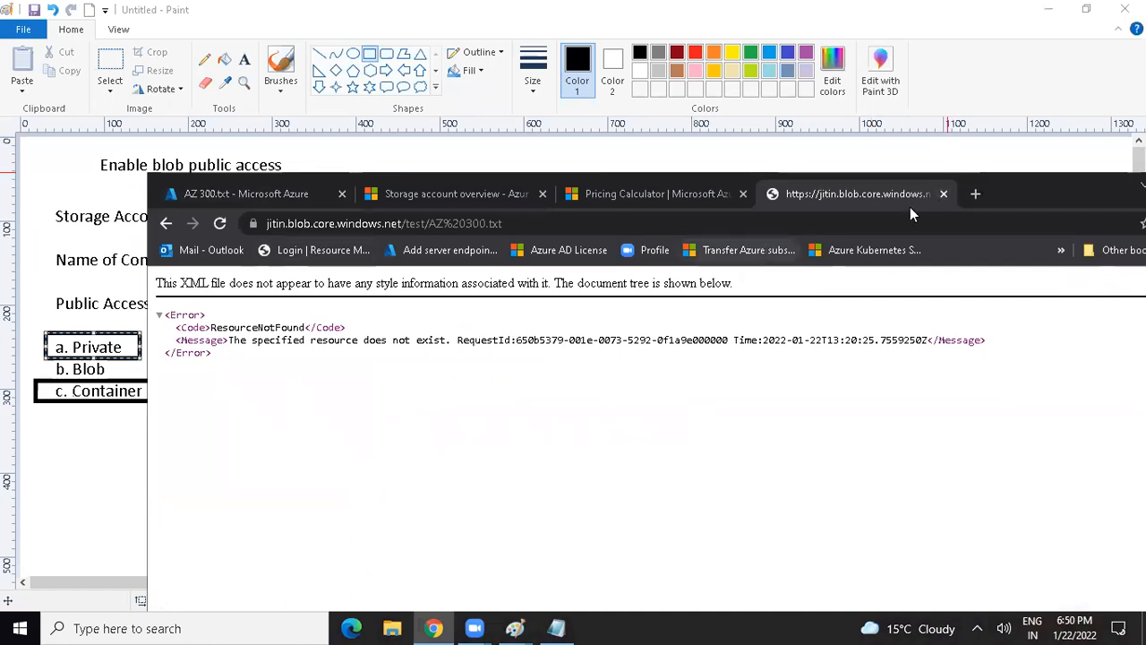
double_click(1037, 197)
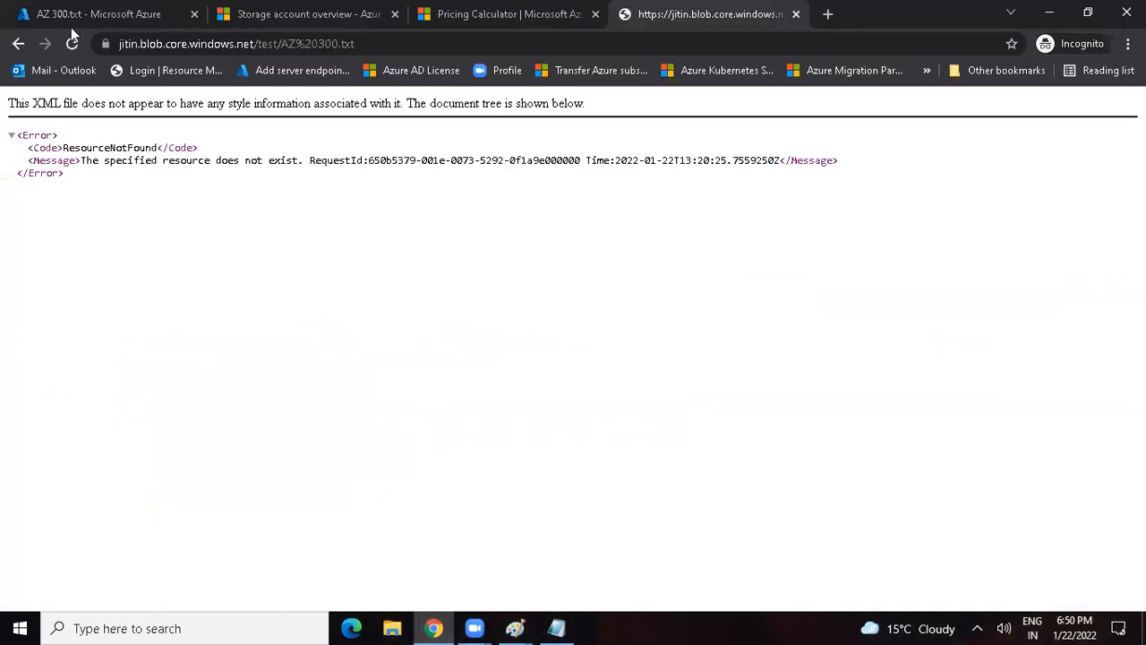
Step: Return to the test container in the portal and create a snapshot of the AZ 300.txt blob
left_click(49, 9)
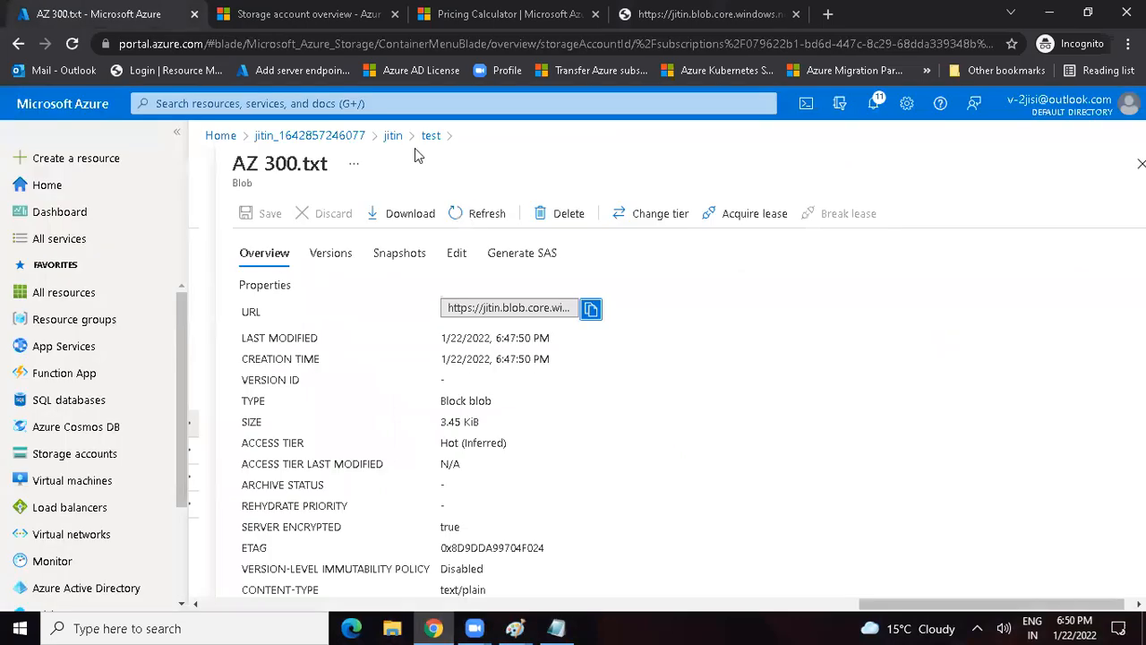
left_click(426, 138)
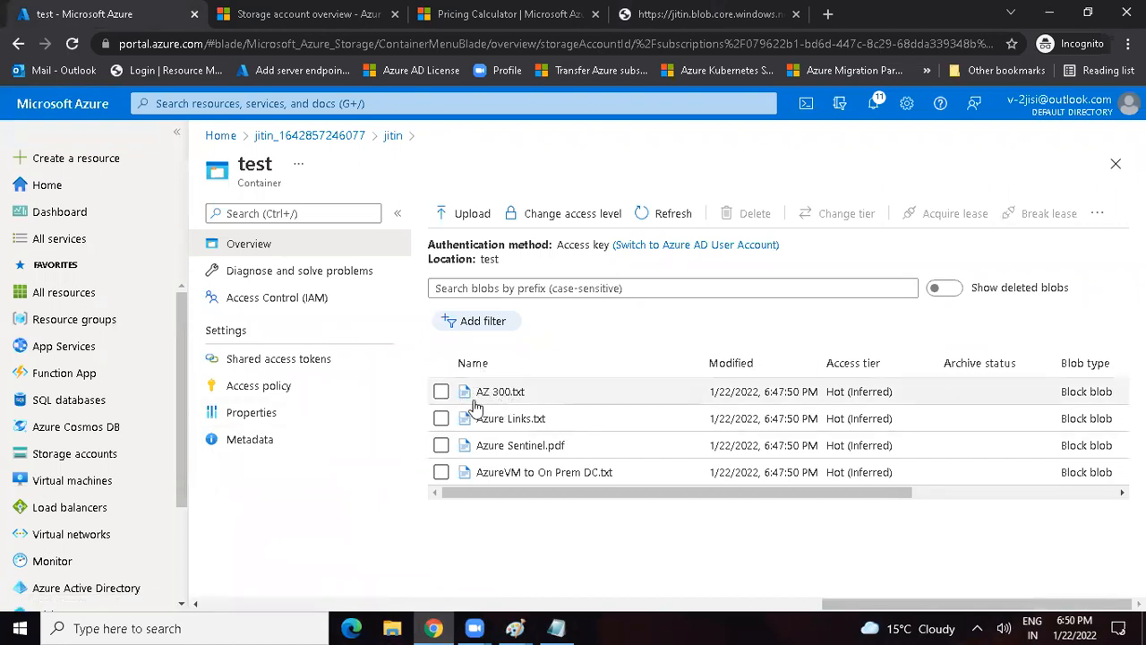
left_click(440, 392)
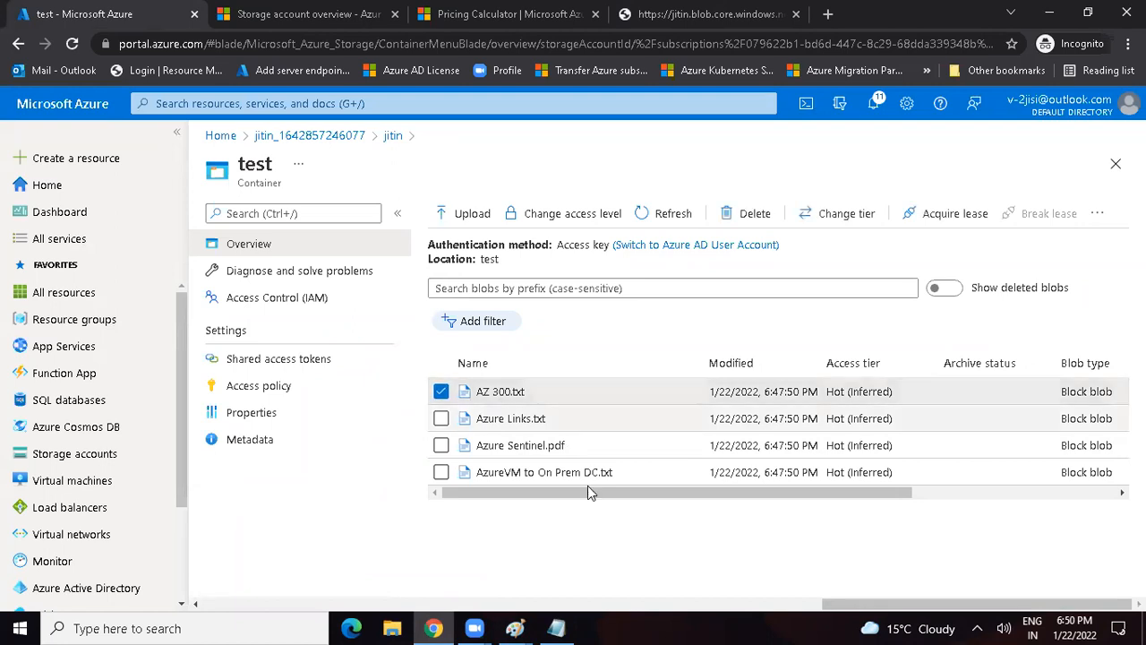
left_click_drag(613, 491, 876, 515)
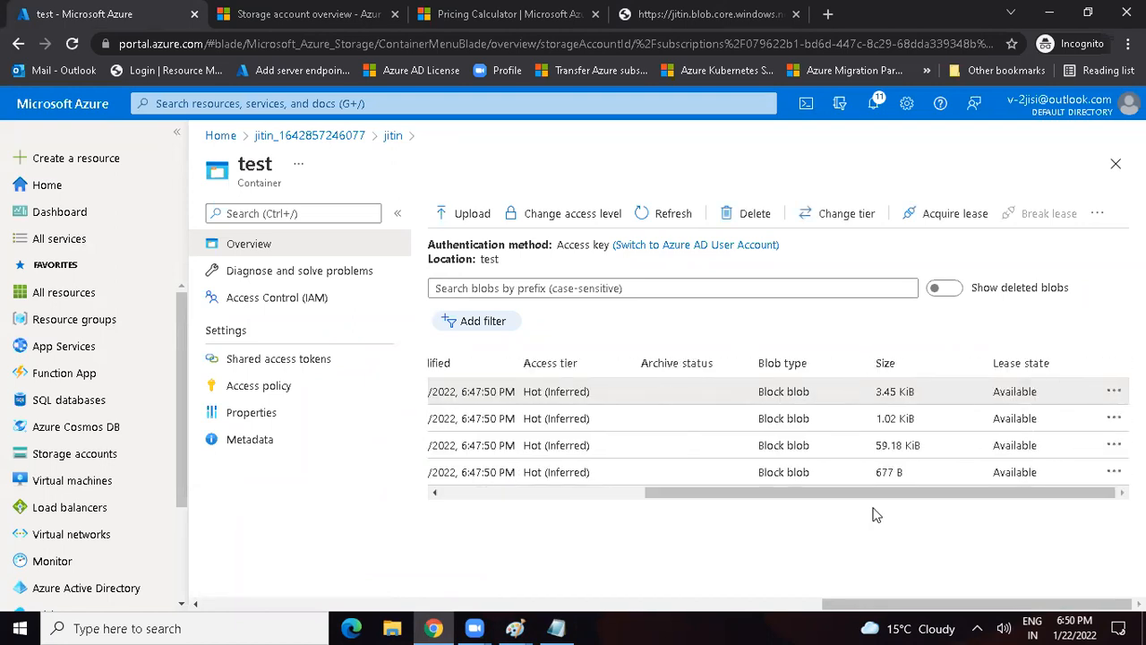
left_click(1114, 392)
left_click(1001, 377)
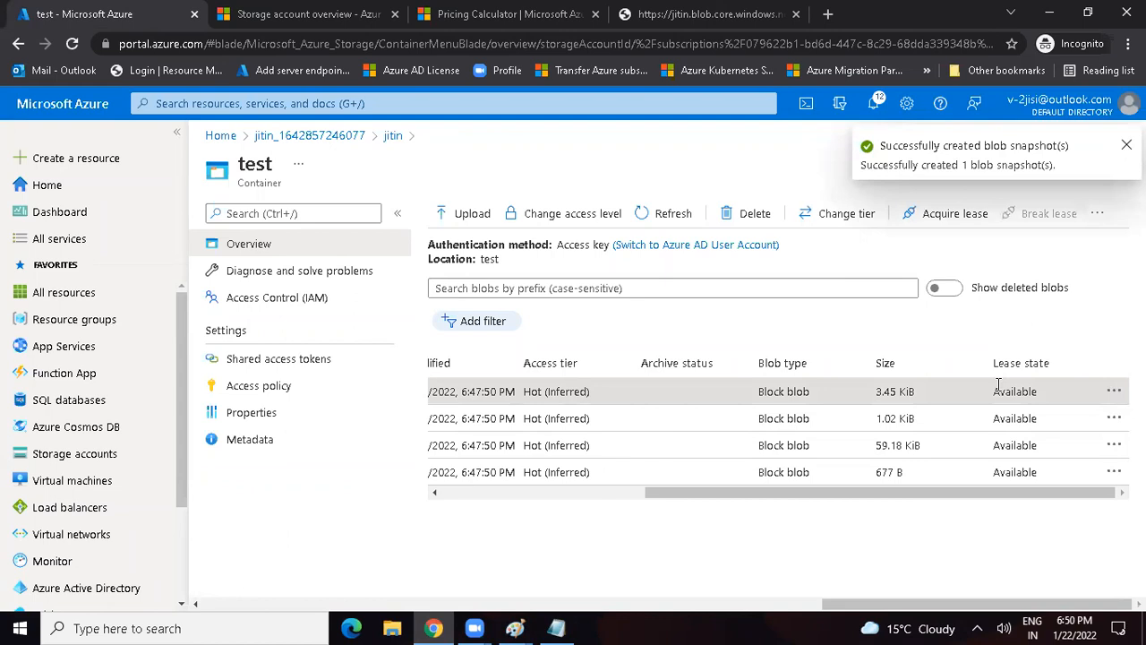
Step: Open the AZ 300.txt blob for editing, replace its entire content with "This is atest file" and save it
right_click(614, 484)
left_click_drag(692, 489, 488, 488)
left_click(495, 392)
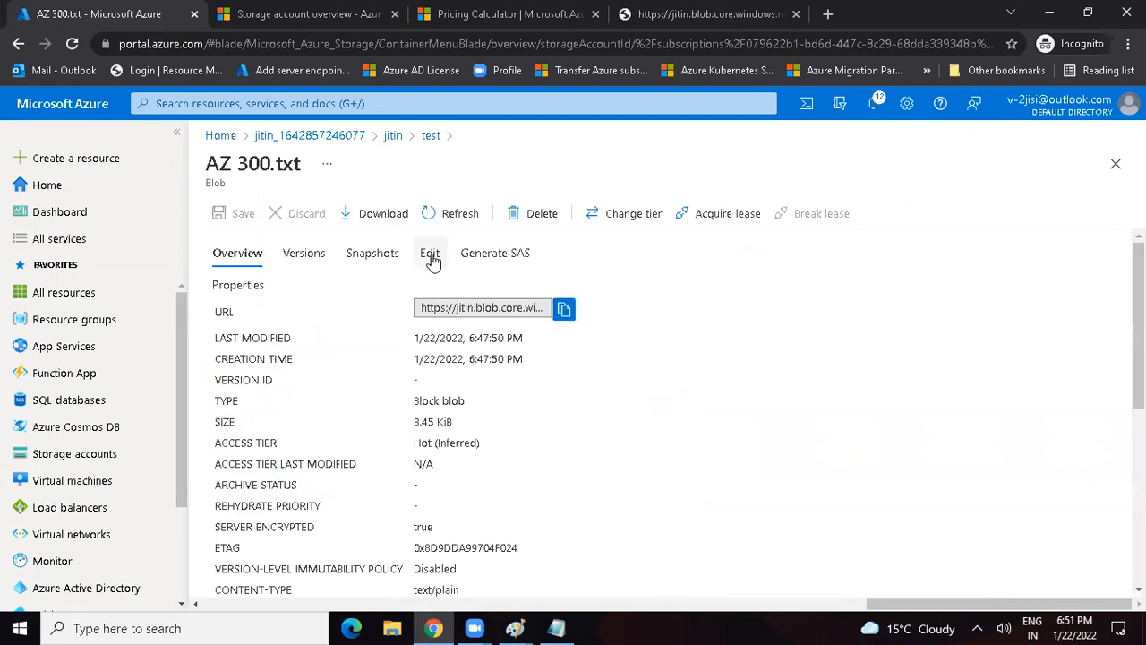
left_click(430, 254)
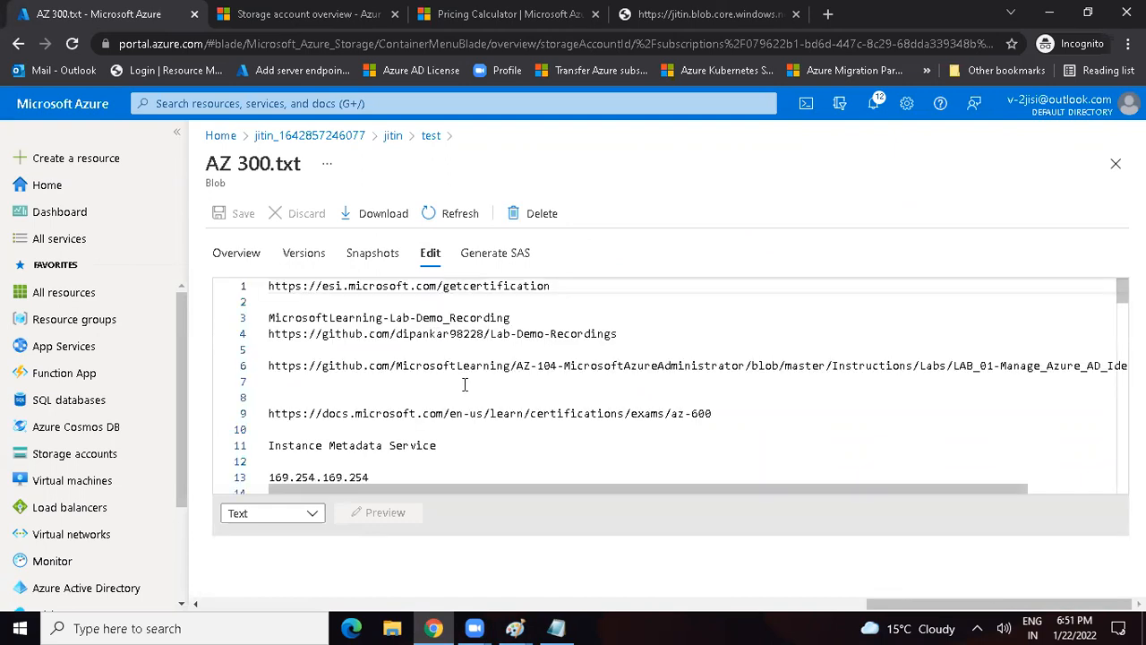
key("ctrl+a")
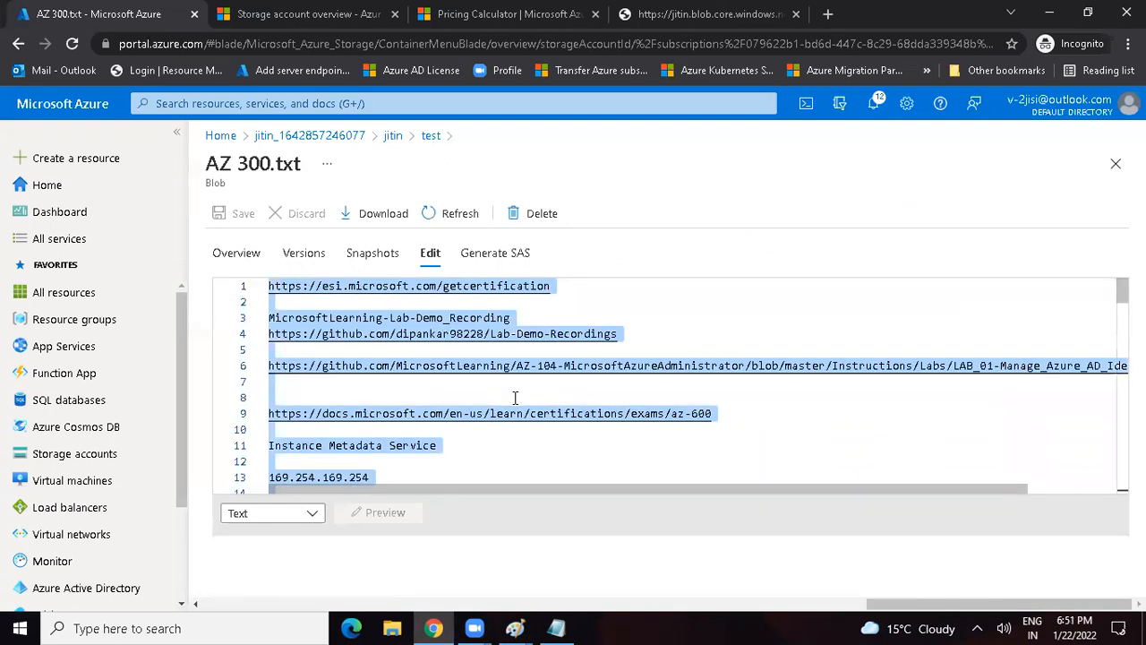
type("This is atest file")
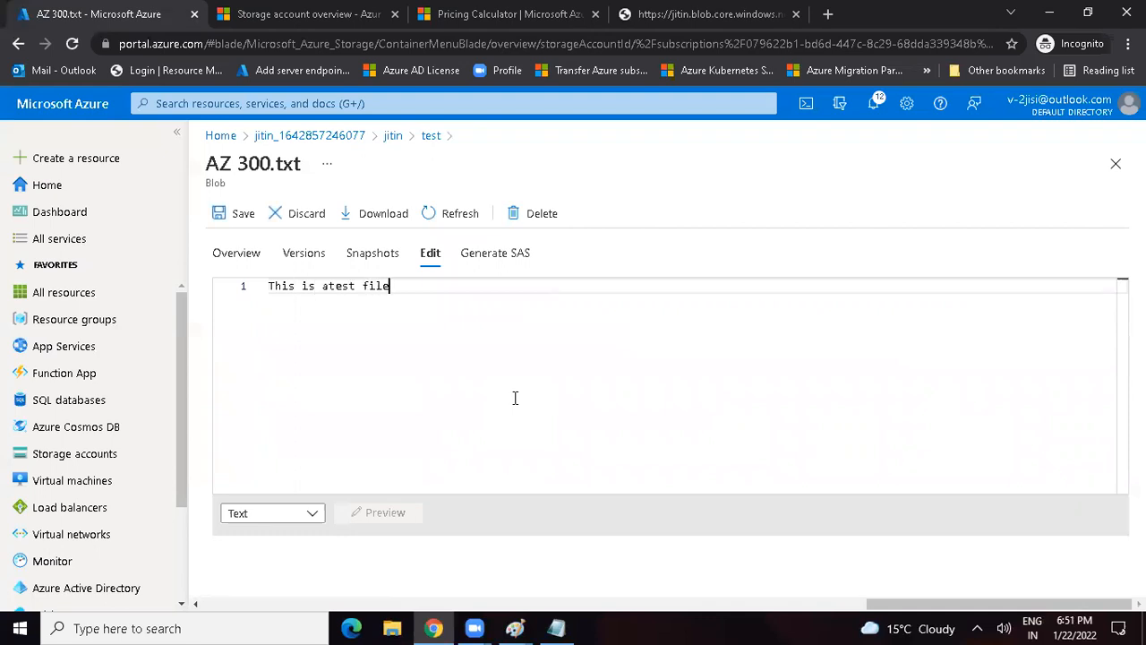
left_click(242, 215)
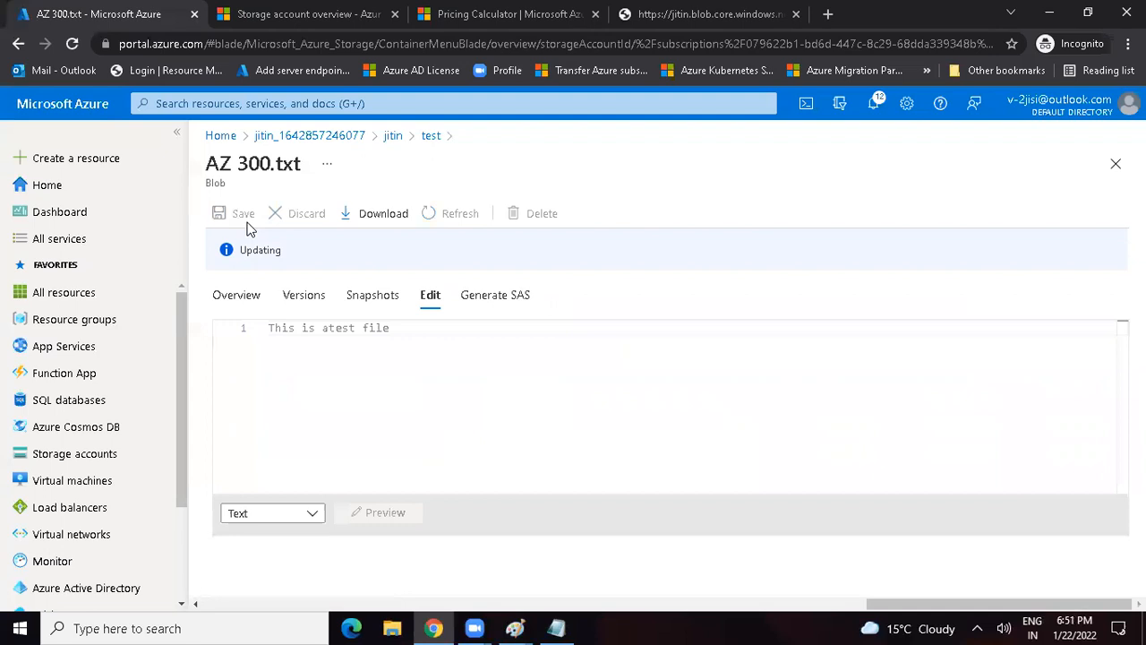
Step: Reopen the AZ 300.txt blob from the test container, check its edited content and view its snapshots
left_click(430, 137)
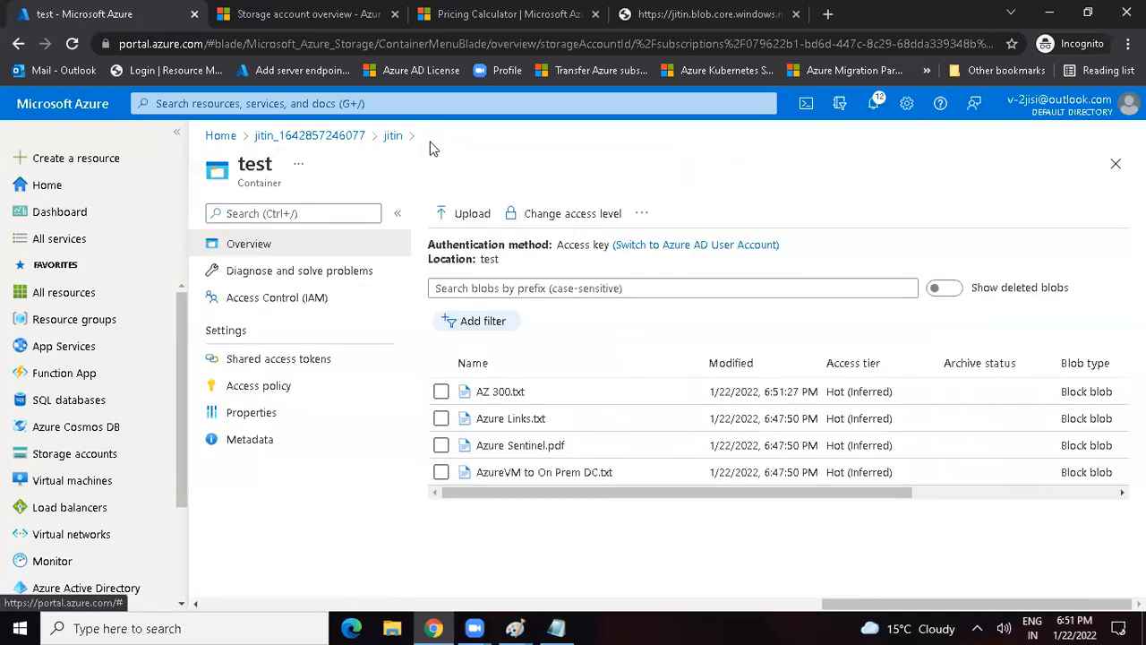
left_click(501, 392)
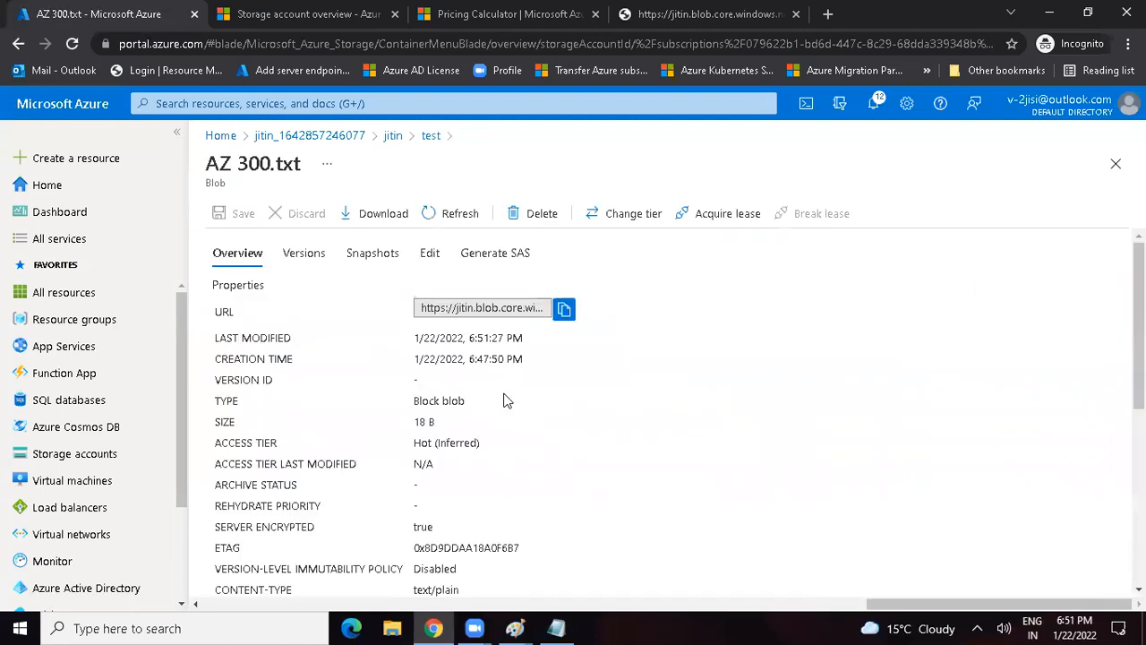
left_click(431, 255)
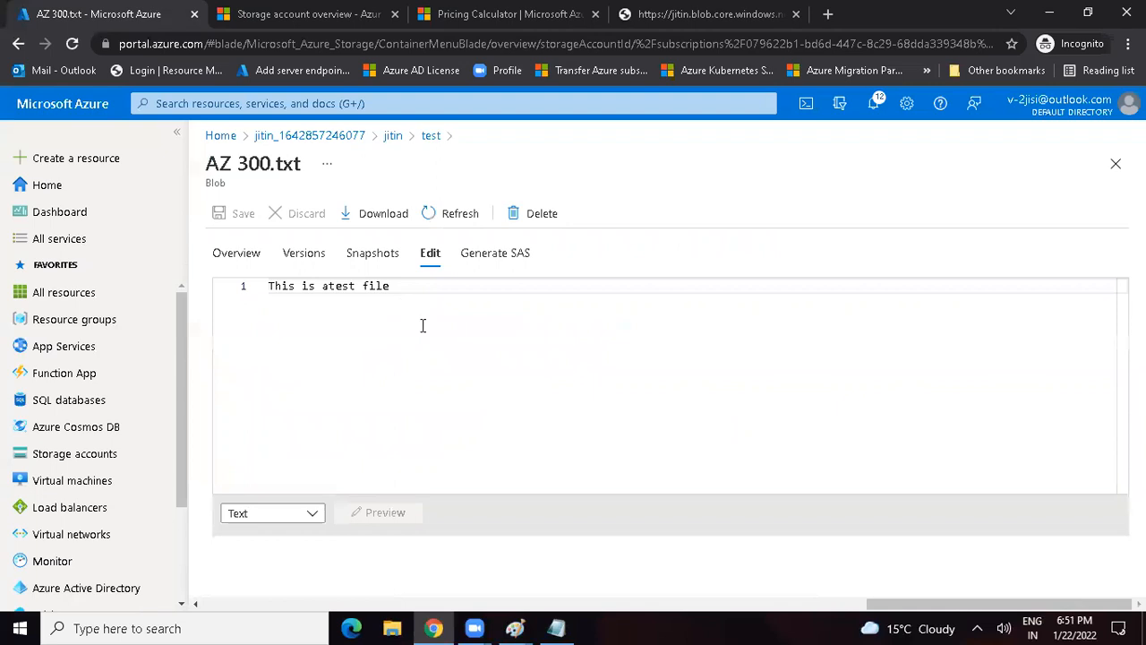
left_click(371, 262)
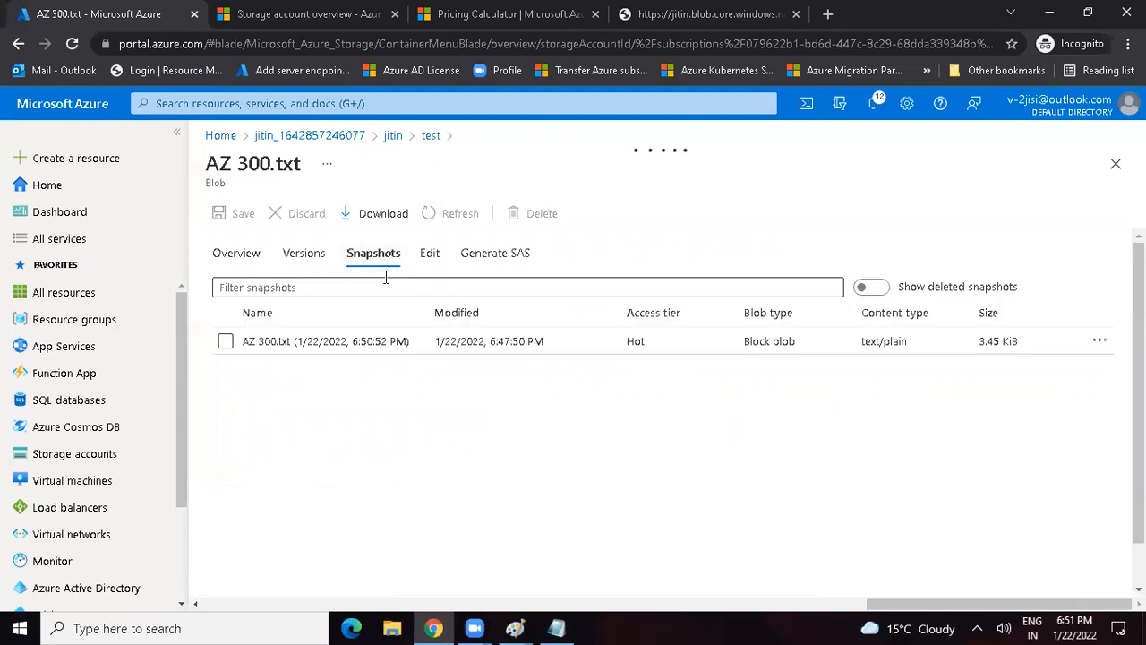
Step: Promote the AZ 300.txt blob's snapshot and open the blob's content in the editor to check the restored text
left_click_drag(467, 341, 543, 341)
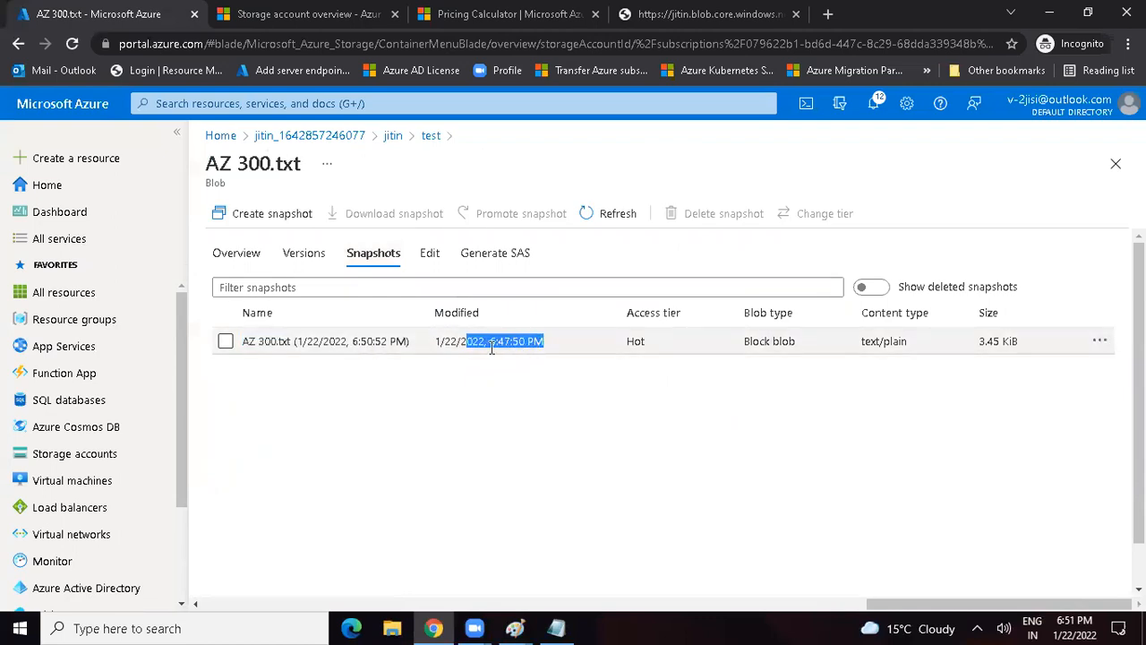
left_click(224, 341)
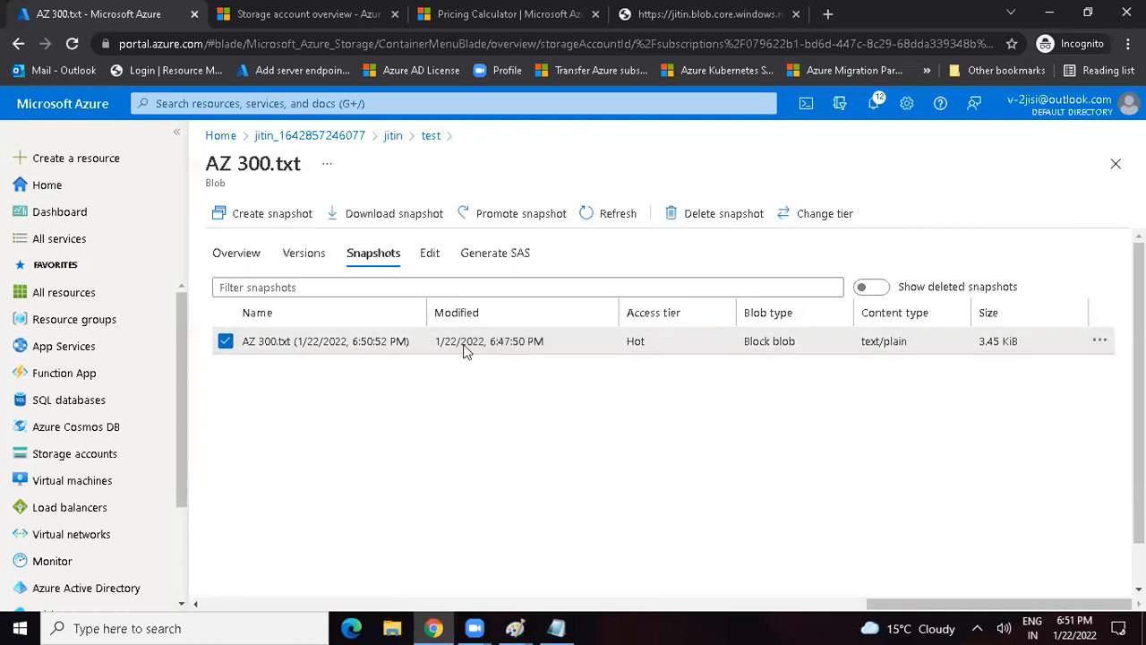
left_click(528, 219)
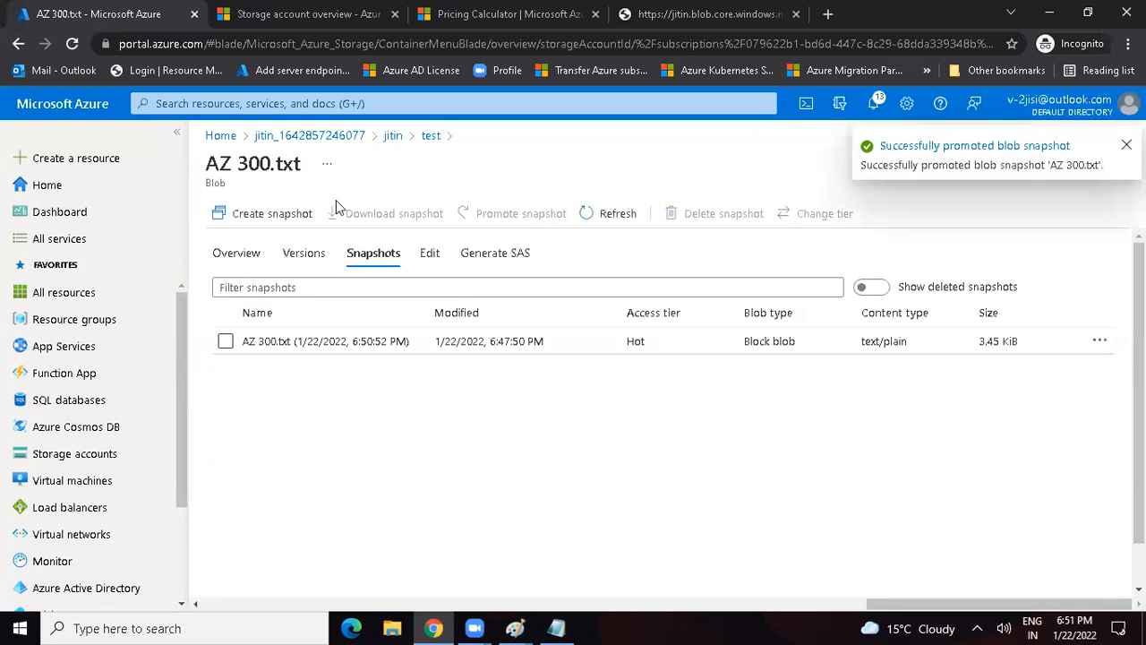
left_click(430, 253)
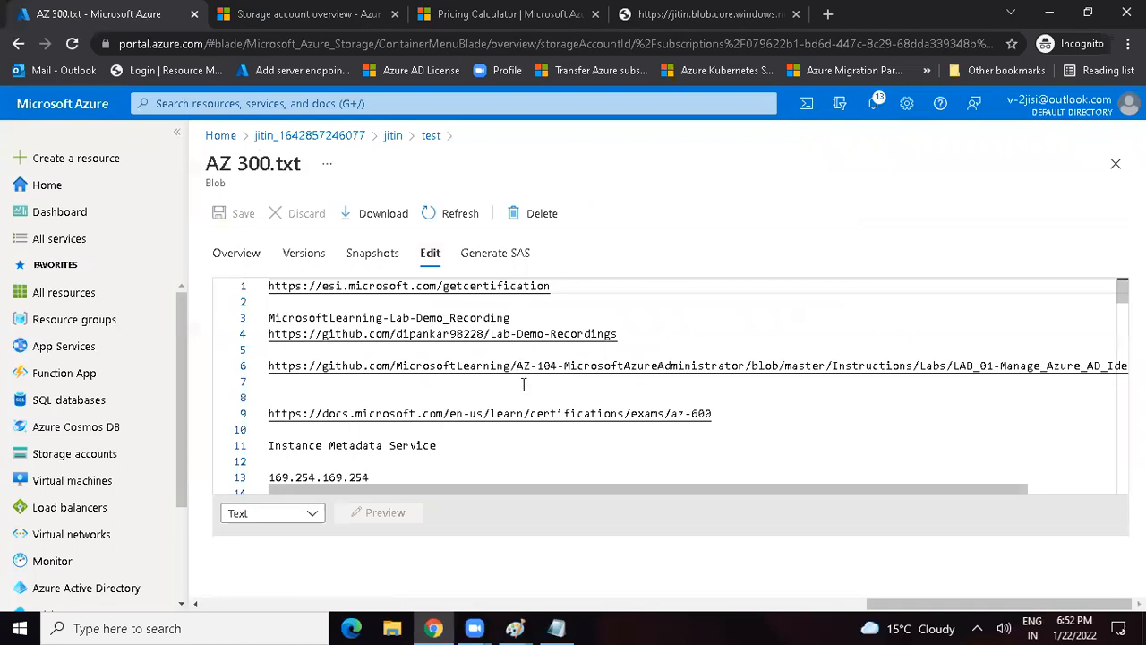
Step: Return to the test container and delete the Azure Sentinel.pdf and AzureVM to On Prem DC.txt blobs without deleting their snapshots
left_click(429, 136)
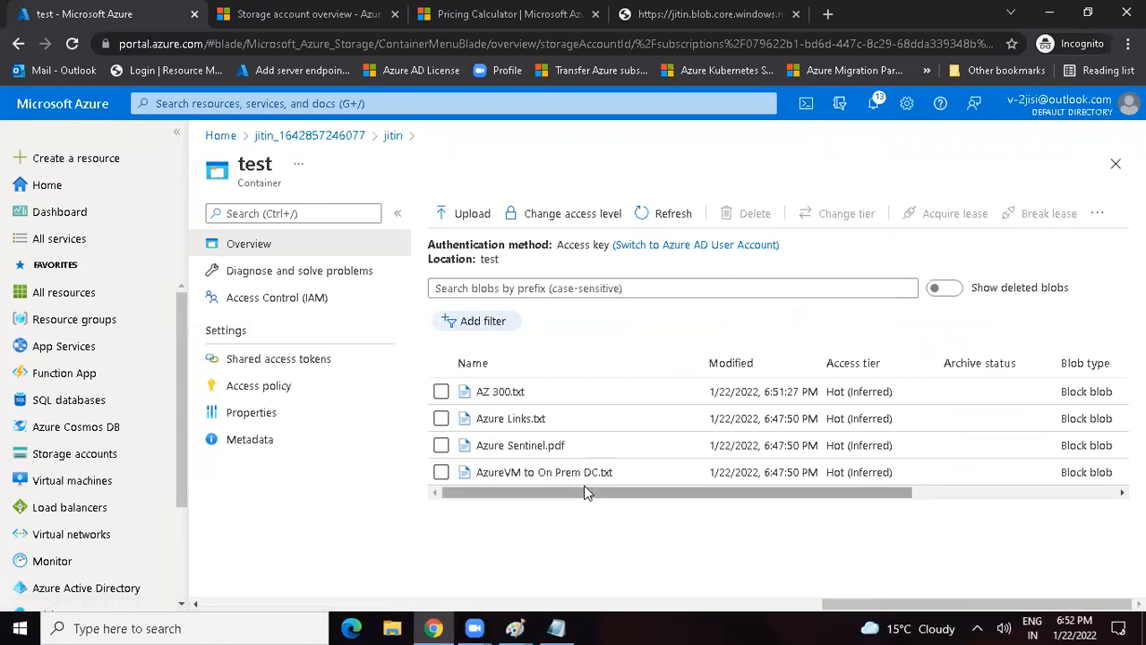
left_click_drag(649, 491, 556, 497)
left_click(441, 446)
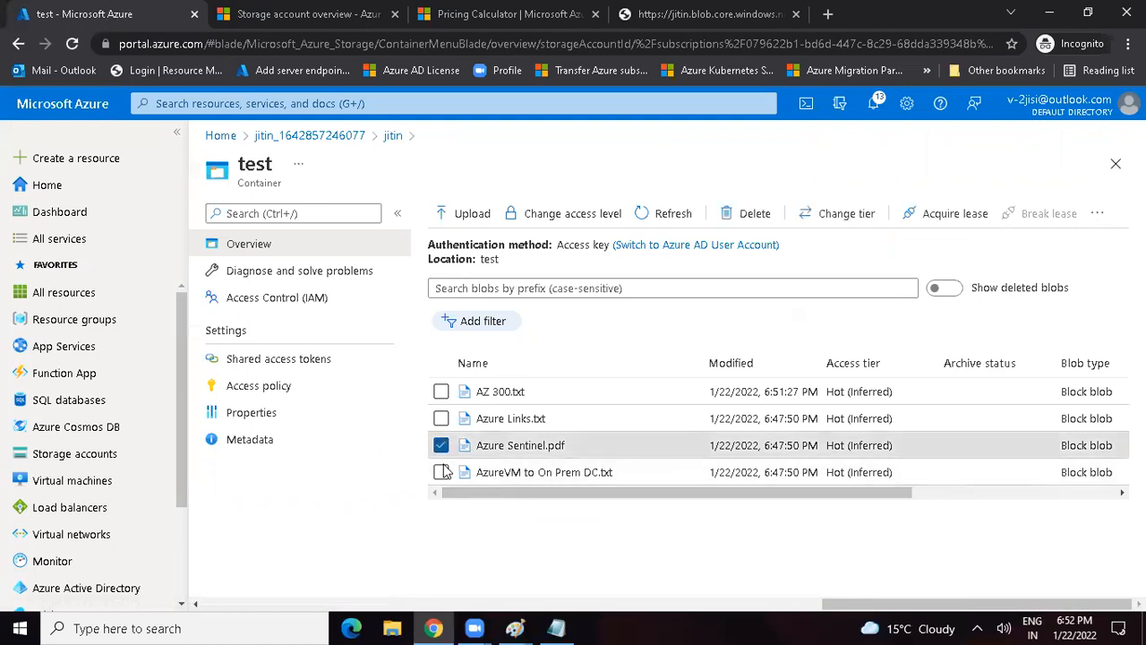
left_click(440, 472)
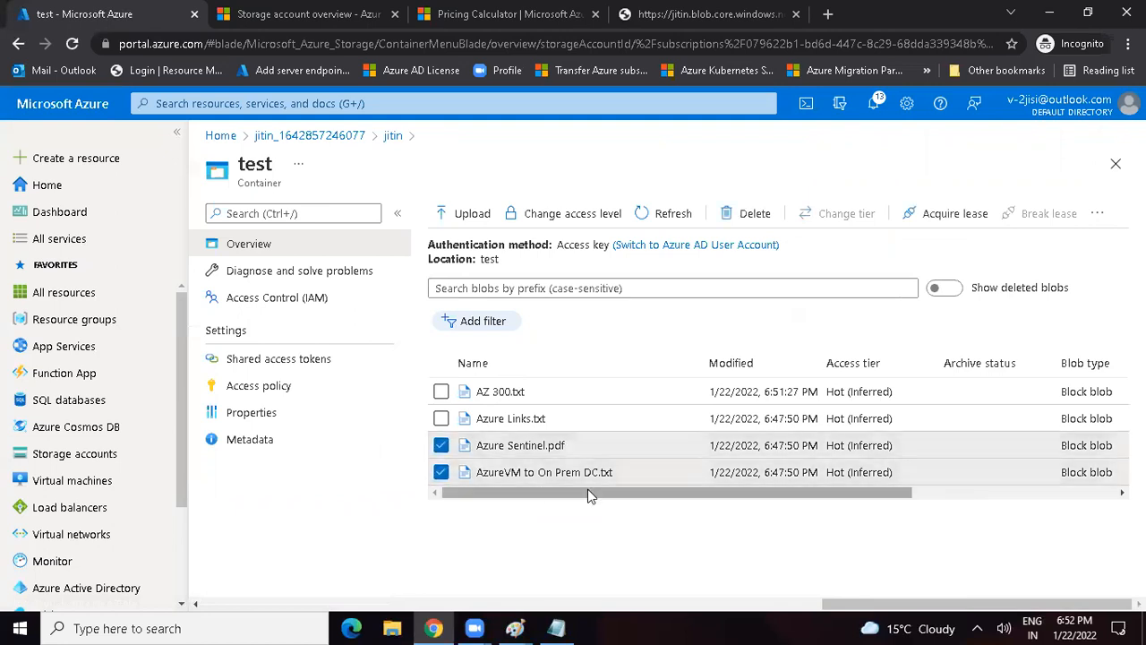
left_click(748, 214)
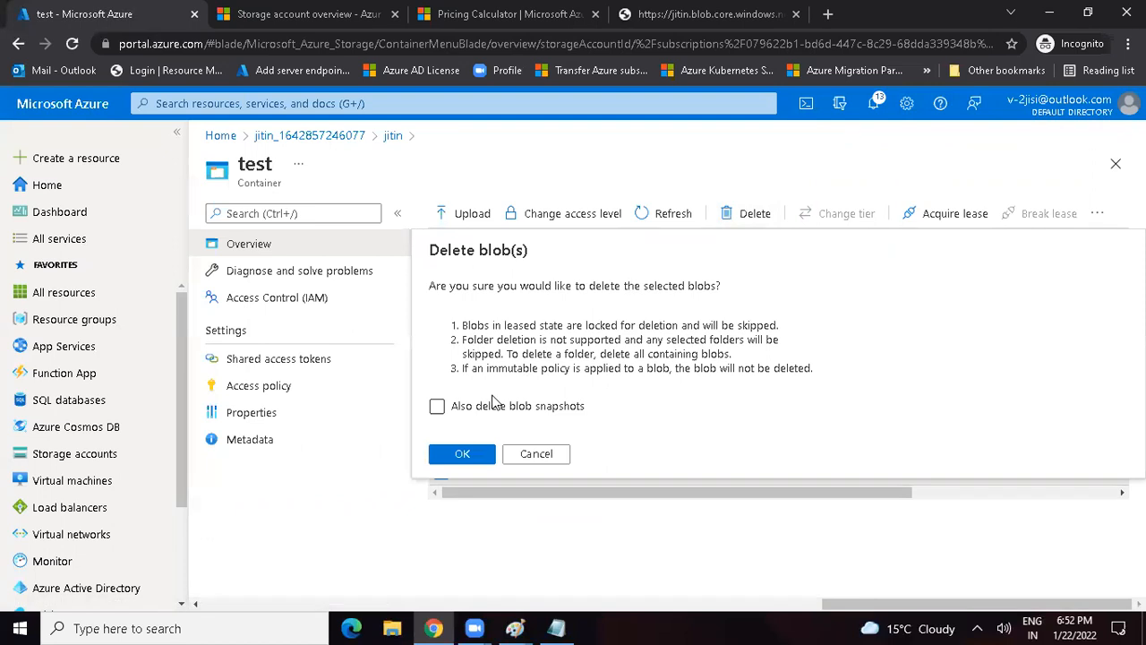
left_click(462, 454)
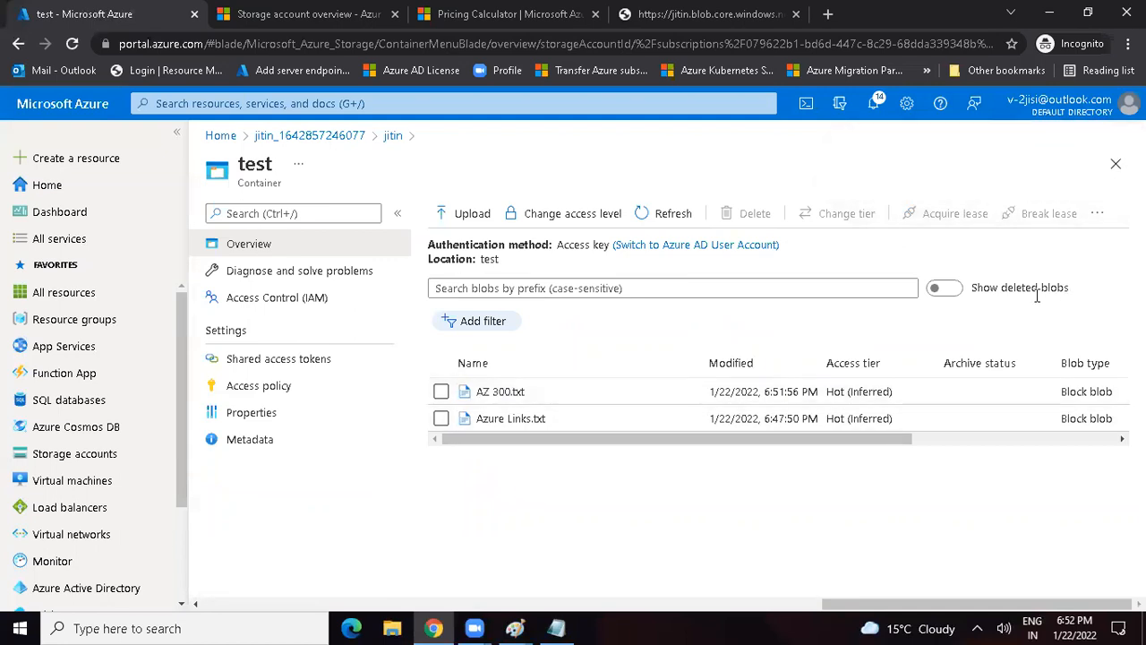
Step: Show deleted blobs in the test container and undelete Azure Sentinel.pdf and AzureVM to On Prem DC.txt
left_click_drag(972, 288, 1078, 293)
left_click(962, 292)
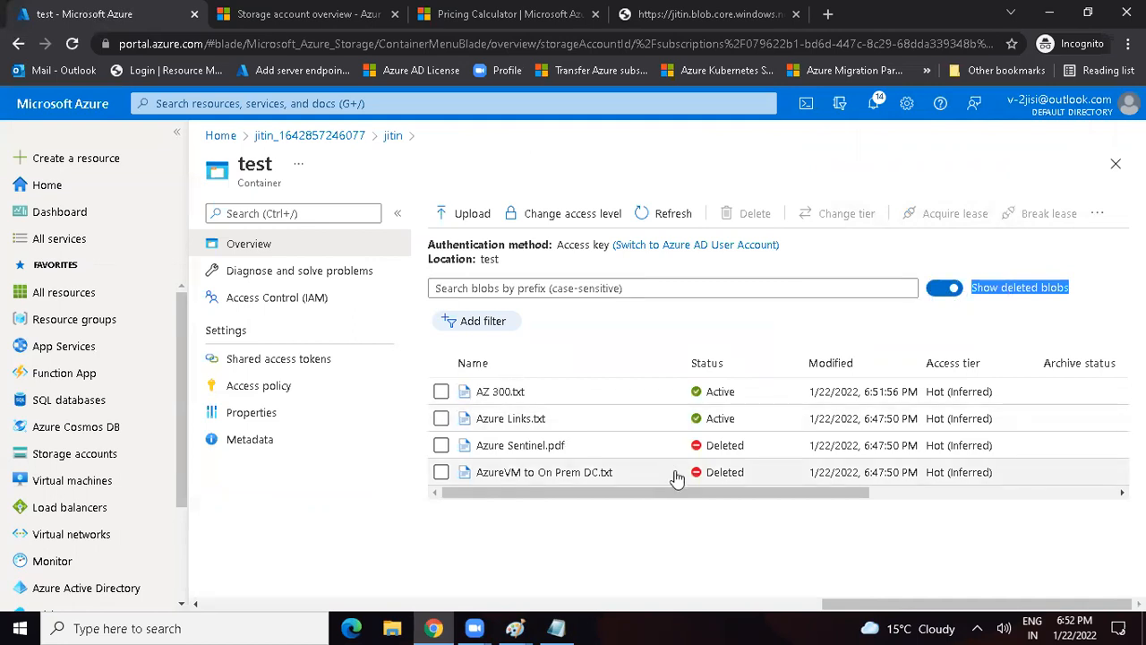
left_click(440, 445)
left_click(440, 472)
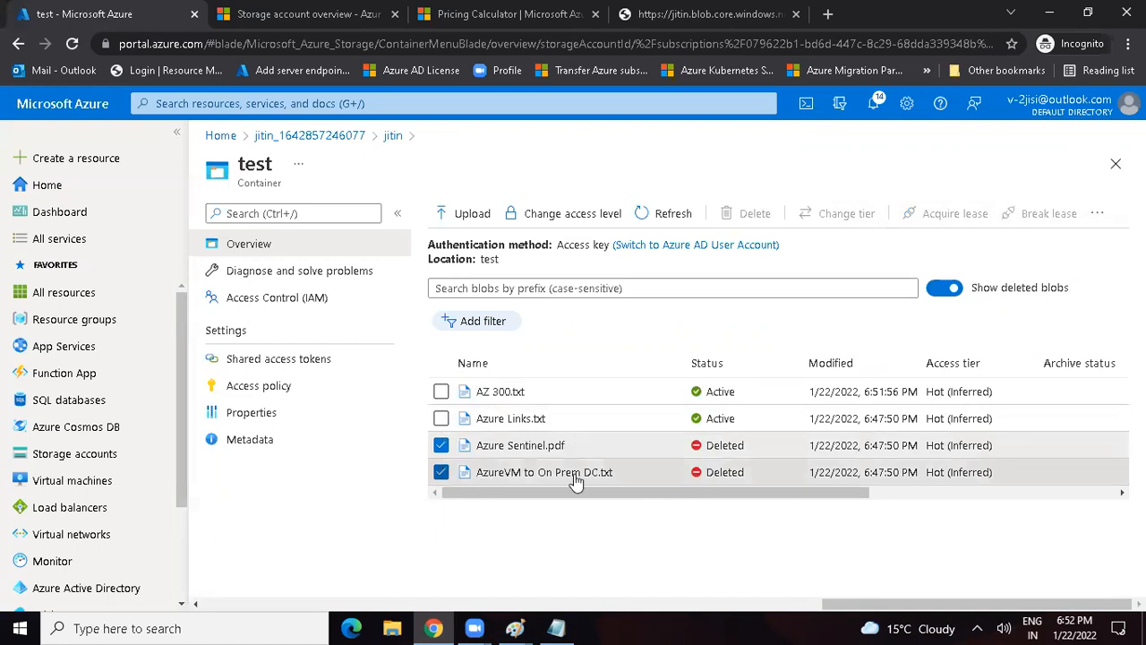
left_click_drag(648, 494, 1029, 489)
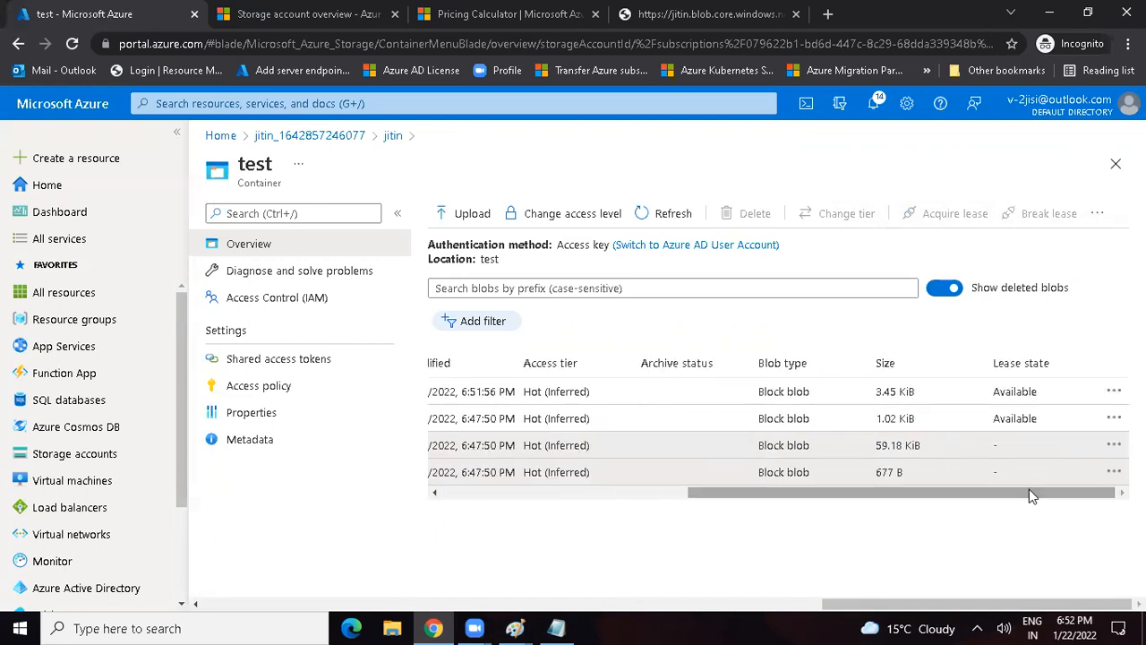
left_click(1113, 447)
left_click(989, 456)
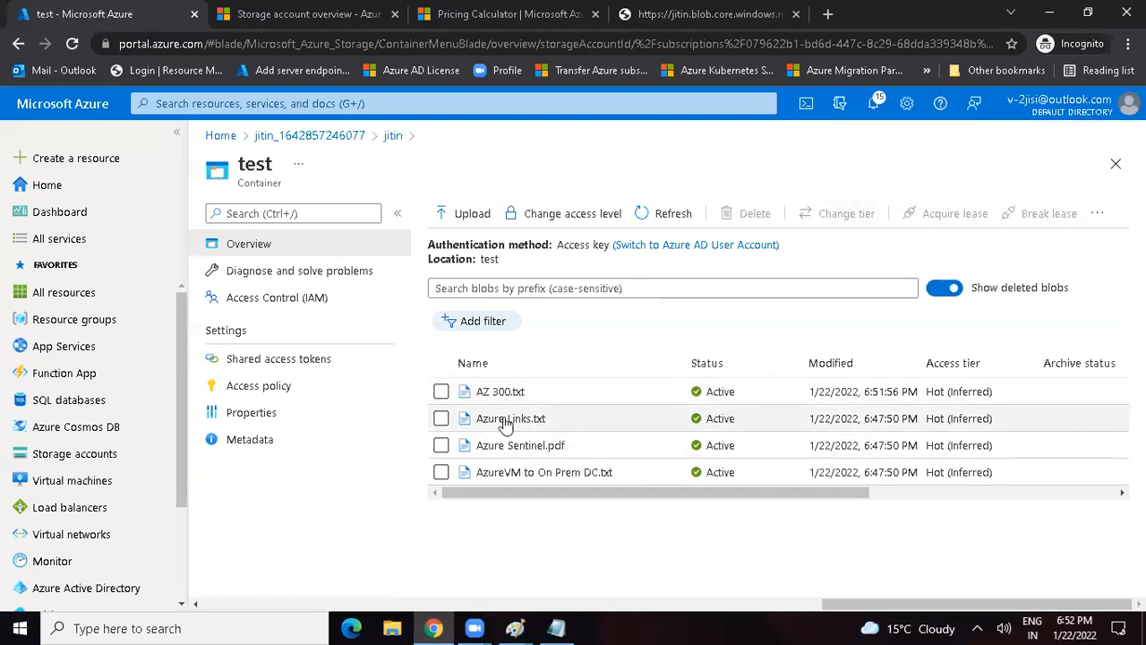
Step: Review the access tier options available for the AZ 300.txt blob and close them without changing the tier
left_click(440, 394)
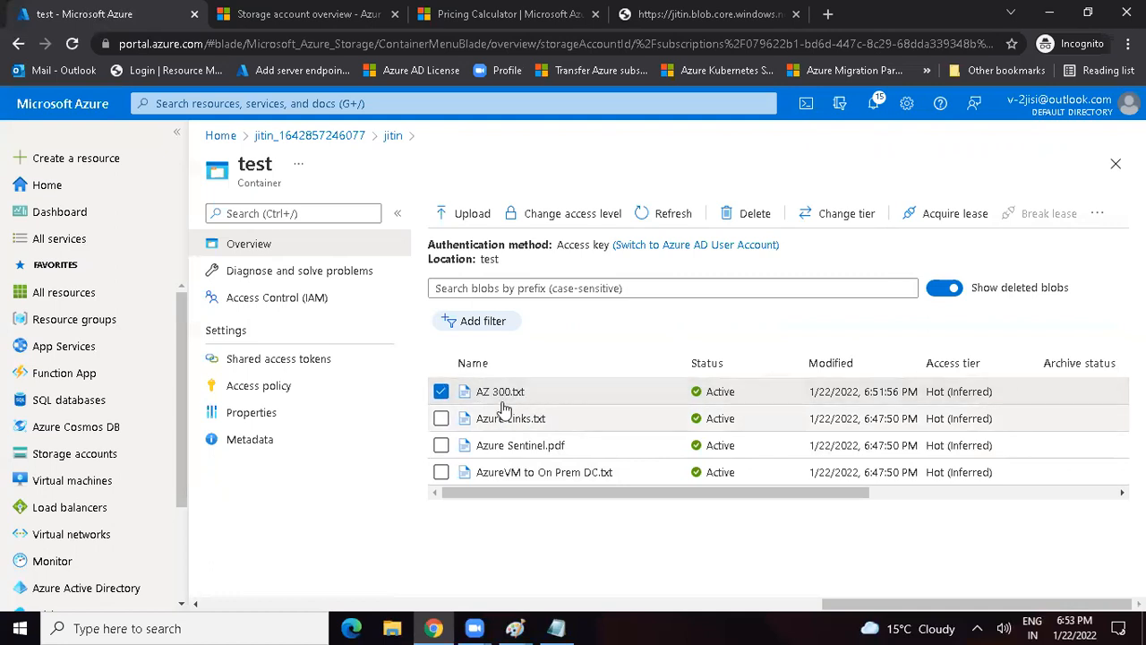
left_click(833, 222)
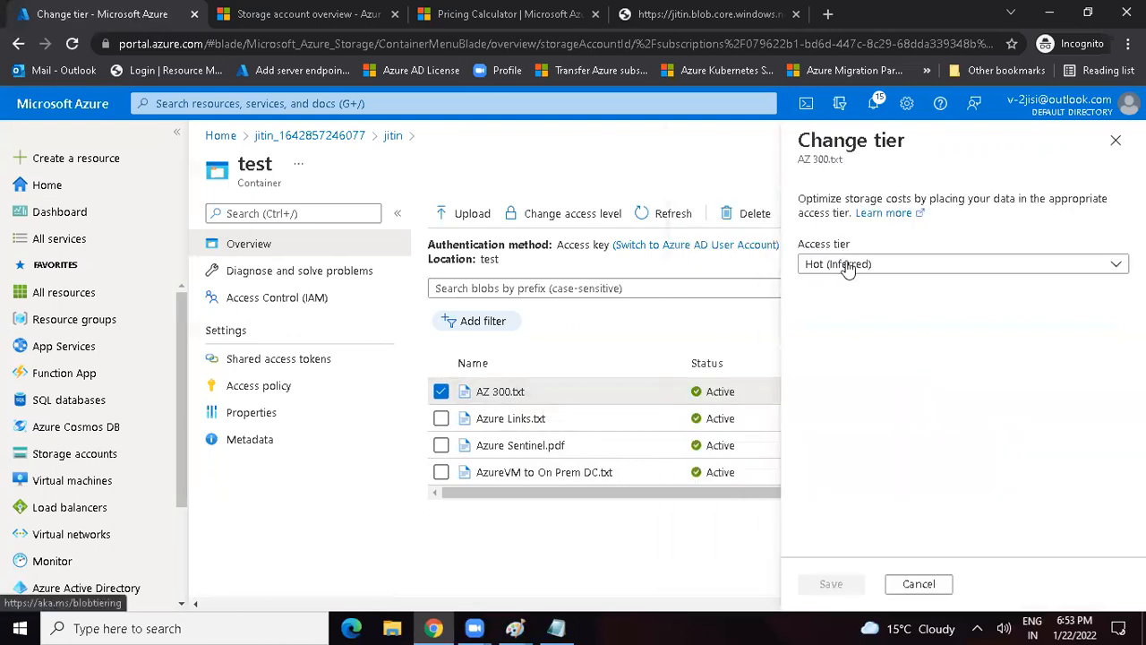
left_click(864, 268)
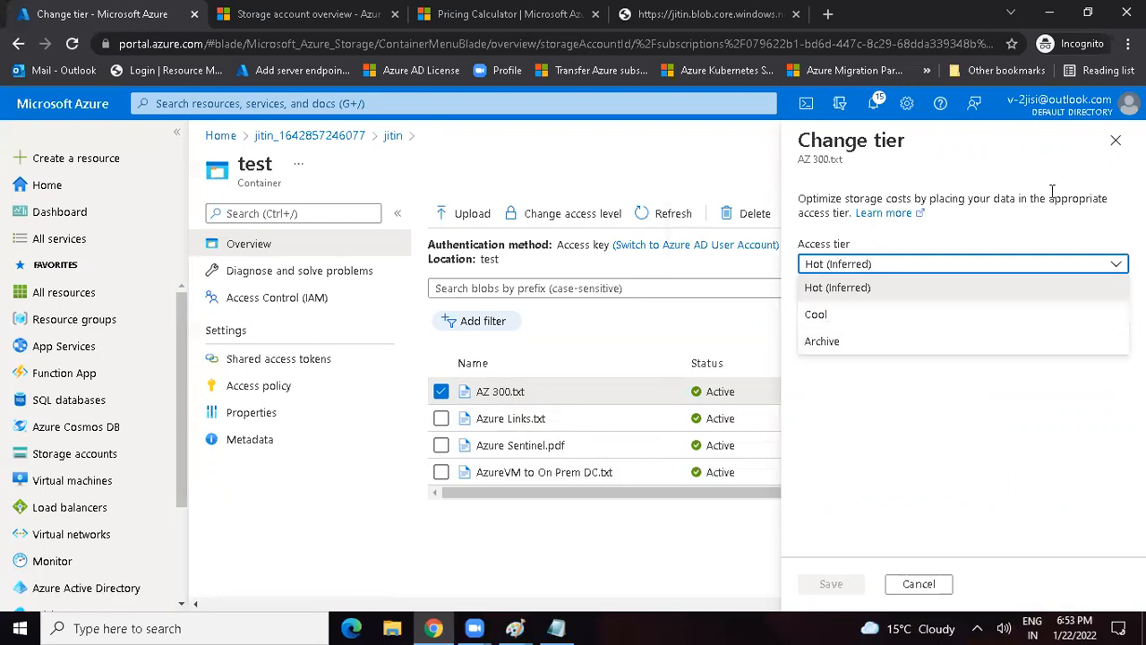
left_click(1116, 140)
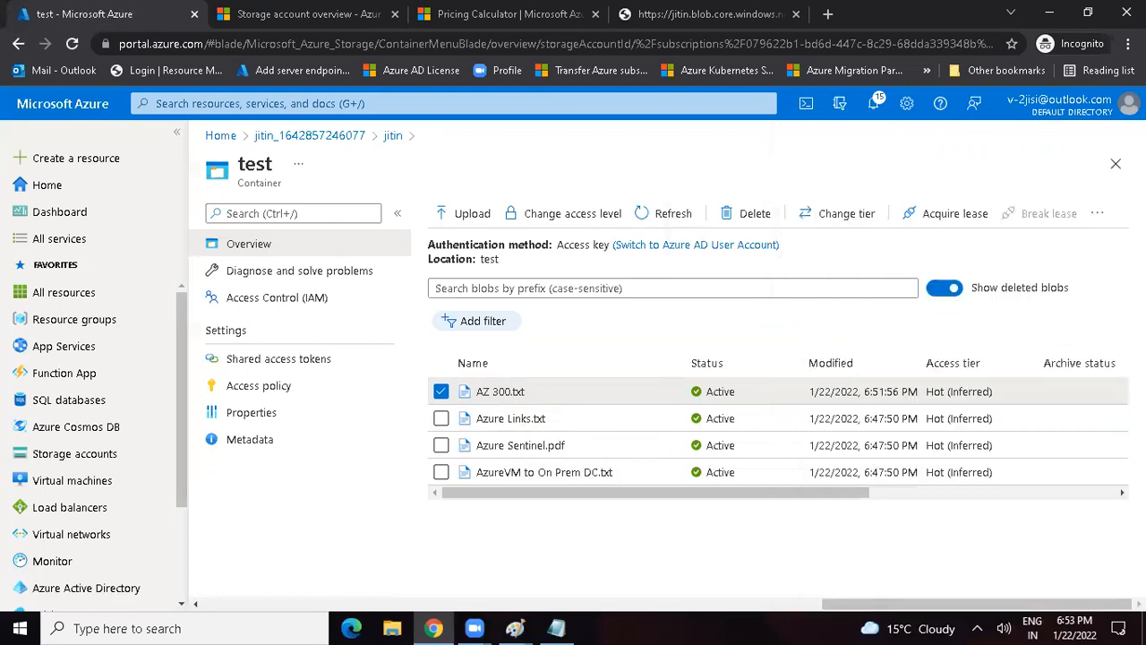
Step: Switch to the Paint notes and add the text "Blob Life Cycle Management" below the URLs, widening its box to fit one line
mouse_move(524, 627)
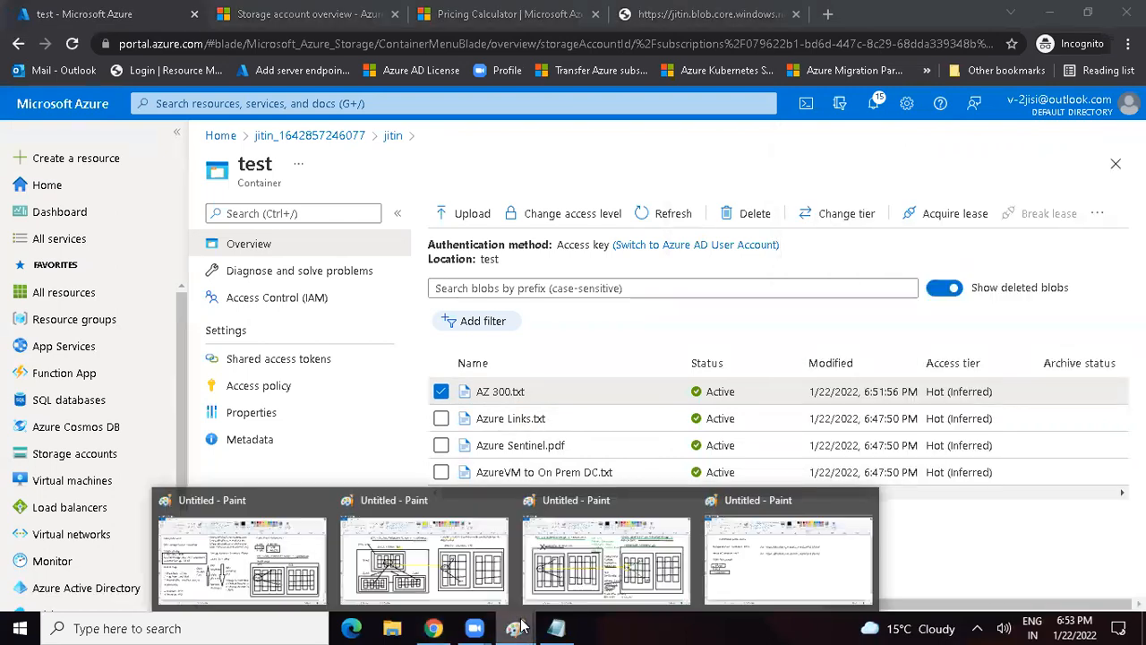
left_click(751, 538)
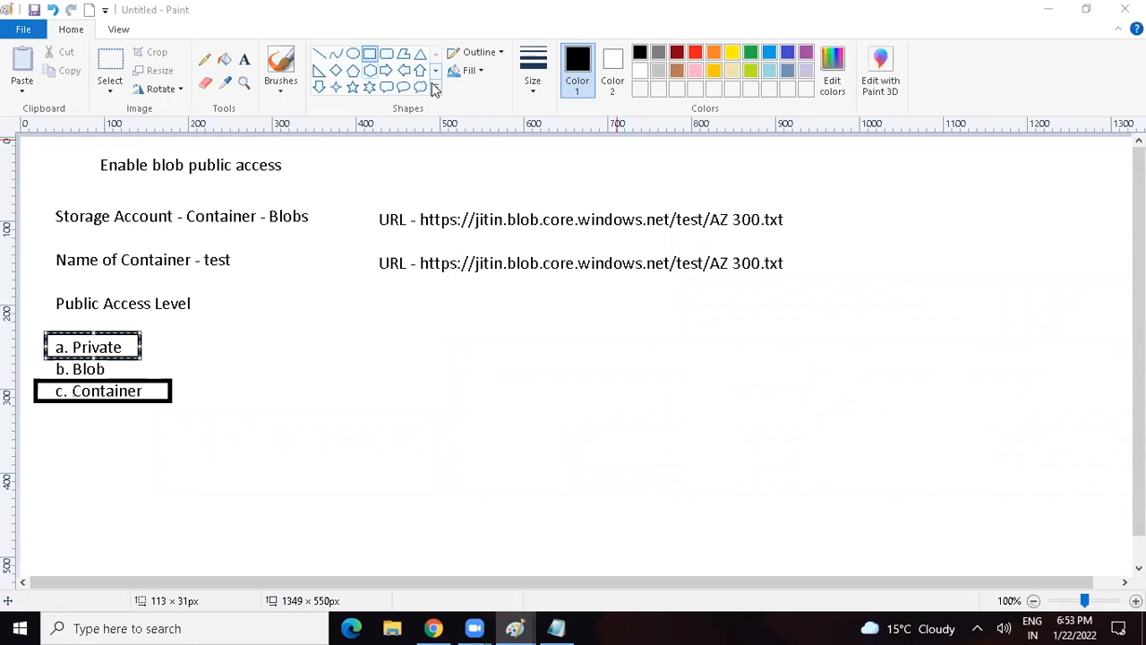
left_click(244, 59)
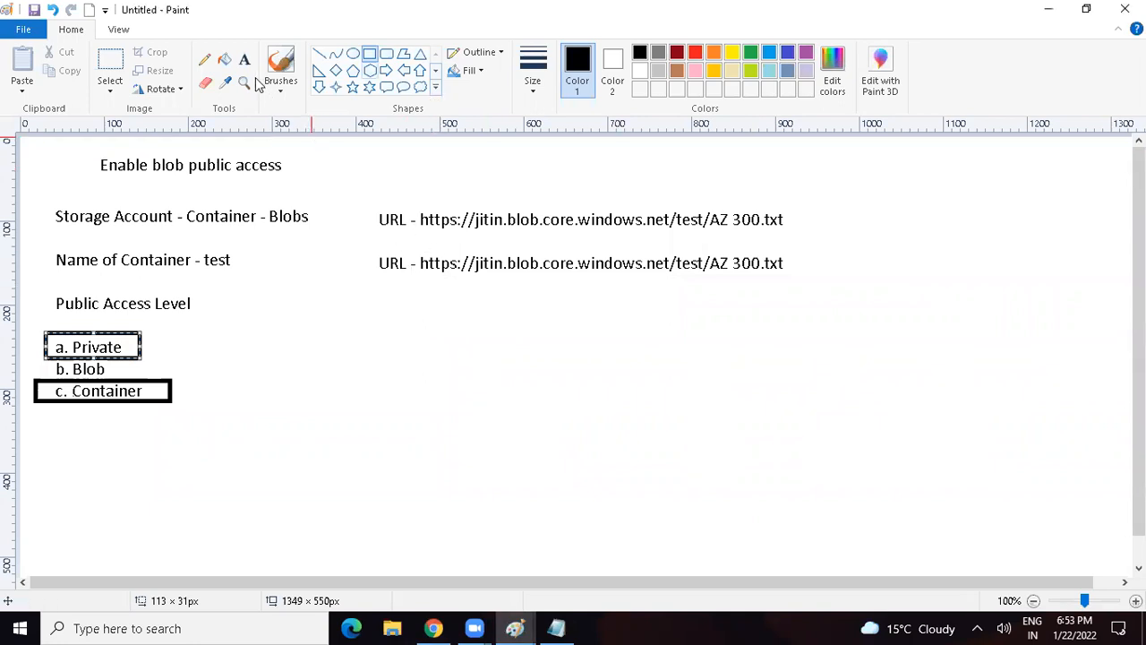
left_click(385, 303)
type("Blob Life")
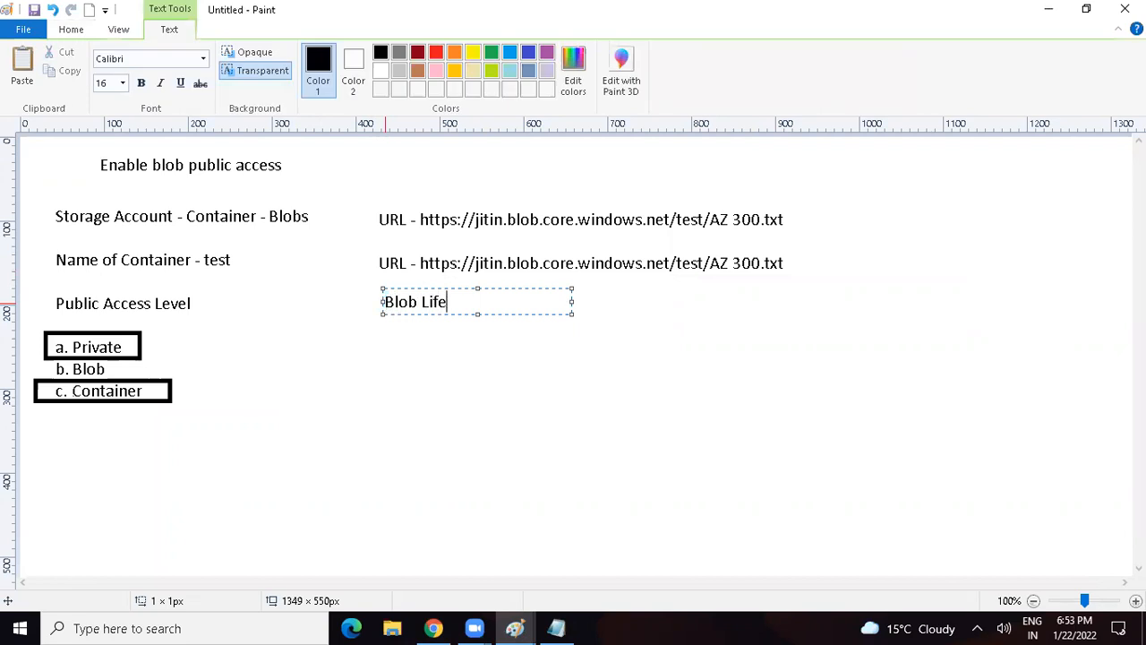
type(" Cycle Management")
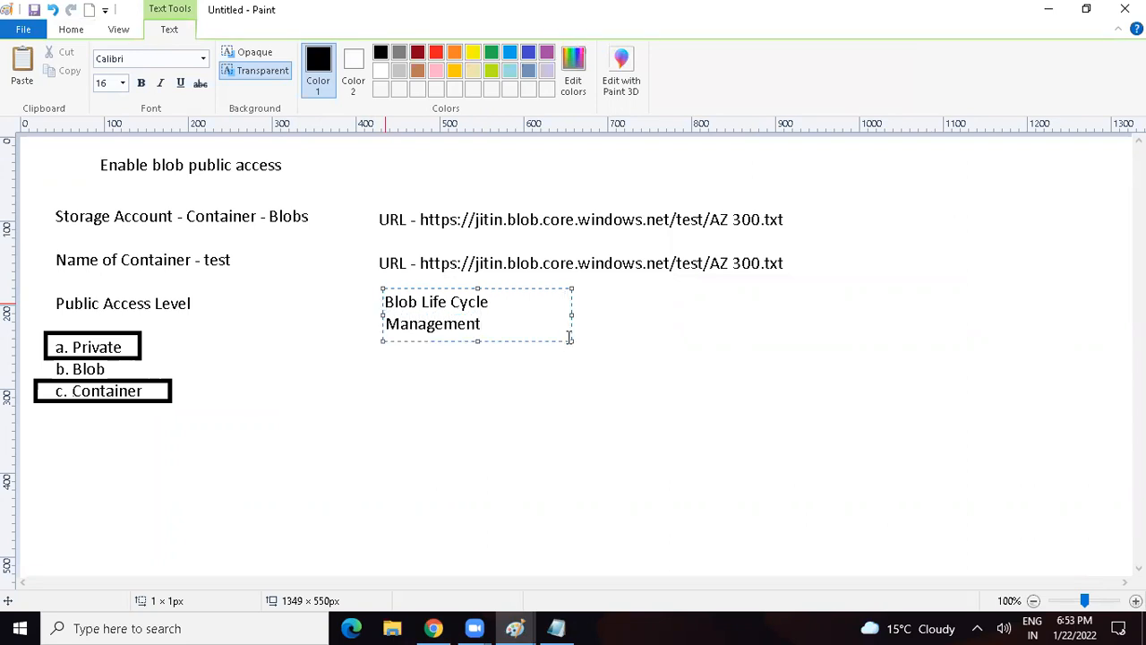
left_click_drag(569, 337, 720, 349)
Step: Below the life cycle heading, add the lines "Rule1", "Blob", "30 days" and "Move to Cool Tier", and copy them for reuse
key("Return")
key("Return")
type("Rule1")
key("Return")
type("Blob")
key("Return")
type("30 days")
key("Return")
type("Move t")
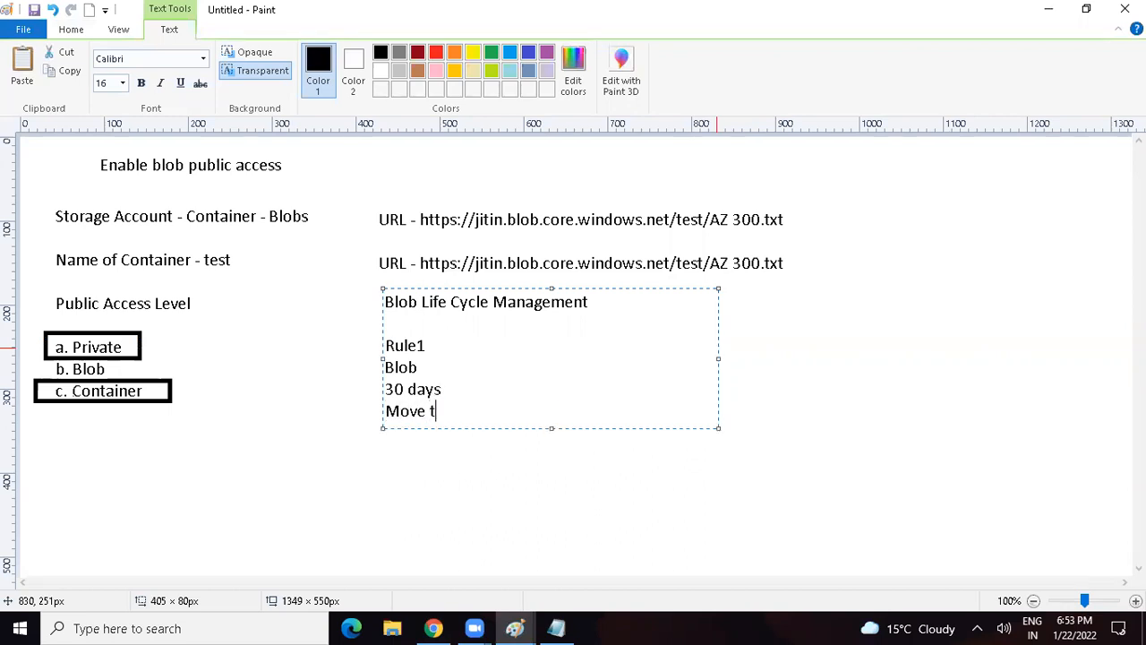
type("o Cool Tier")
left_click_drag(400, 374, 367, 349)
key("ctrl+c")
left_click(337, 363)
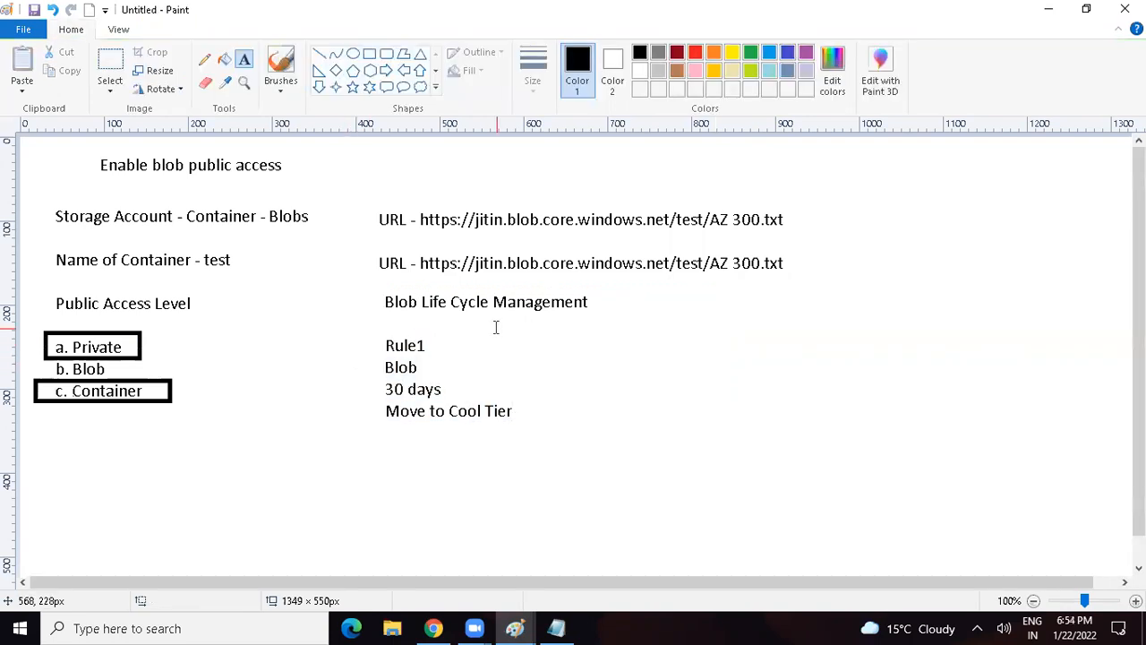
Step: Paste a copy of the rule text beside Rule1 and change it to "Rule2", "180 days" and "Move to Archive Tier"
left_click(570, 337)
key("ctrl+v")
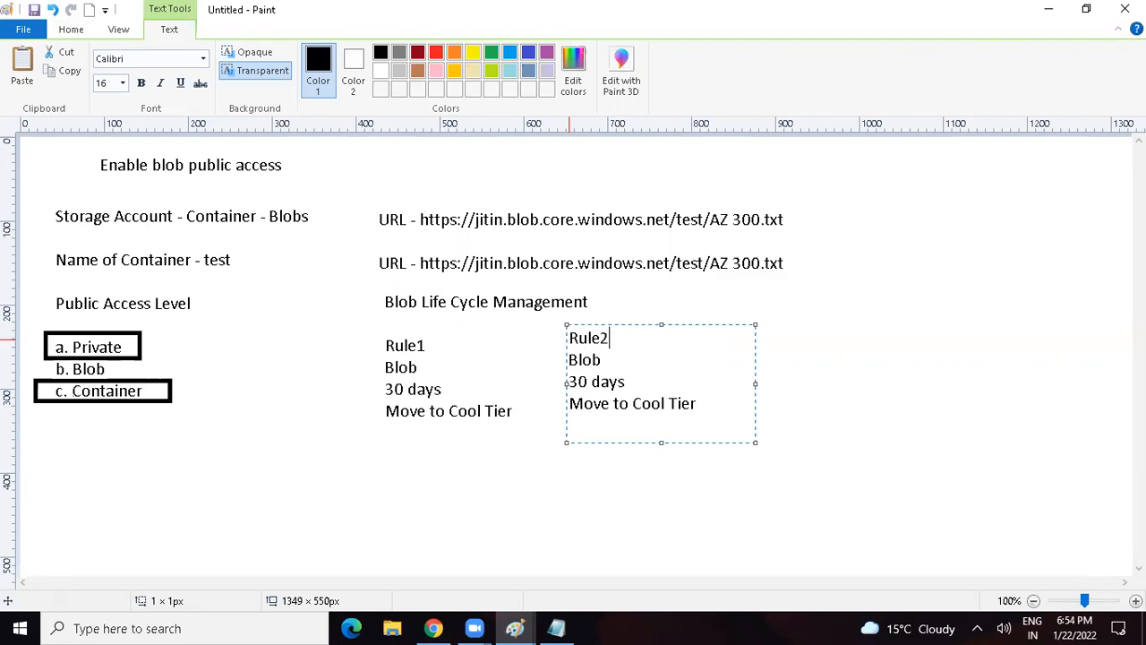
key("BackSpace")
type("18")
double_click(650, 405)
type("Archive")
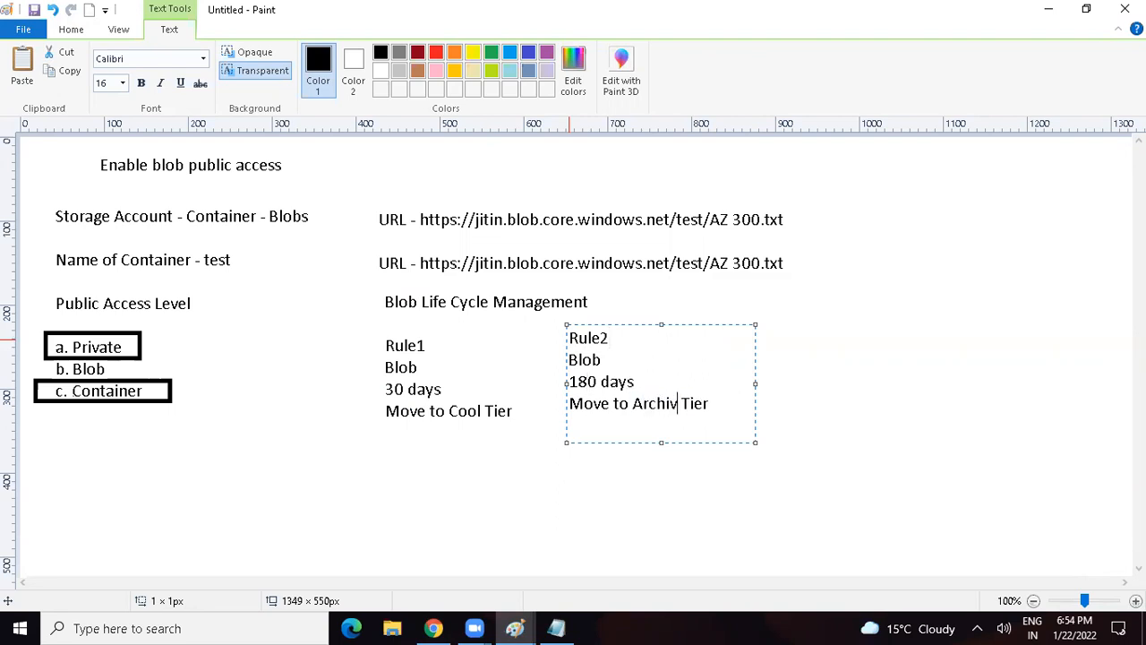
Step: Copy the Rule2 text beside itself and change it to "Rule3", "365 days" and "Delete the Blob"
key("ctrl+a")
key("ctrl+c")
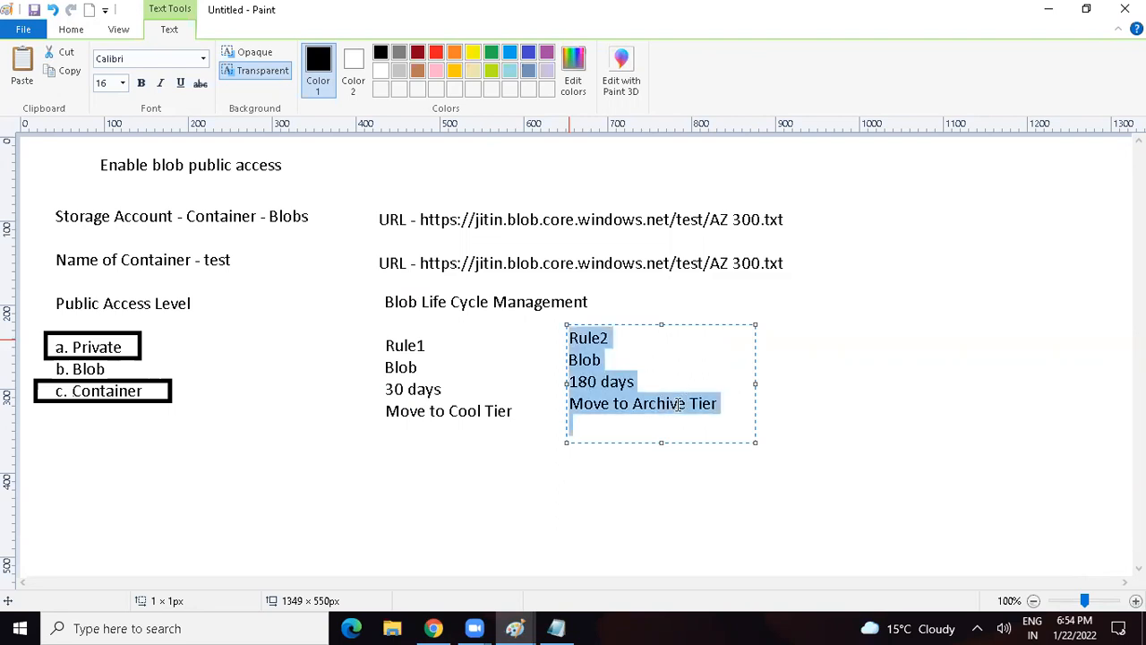
left_click(784, 326)
key("ctrl+v")
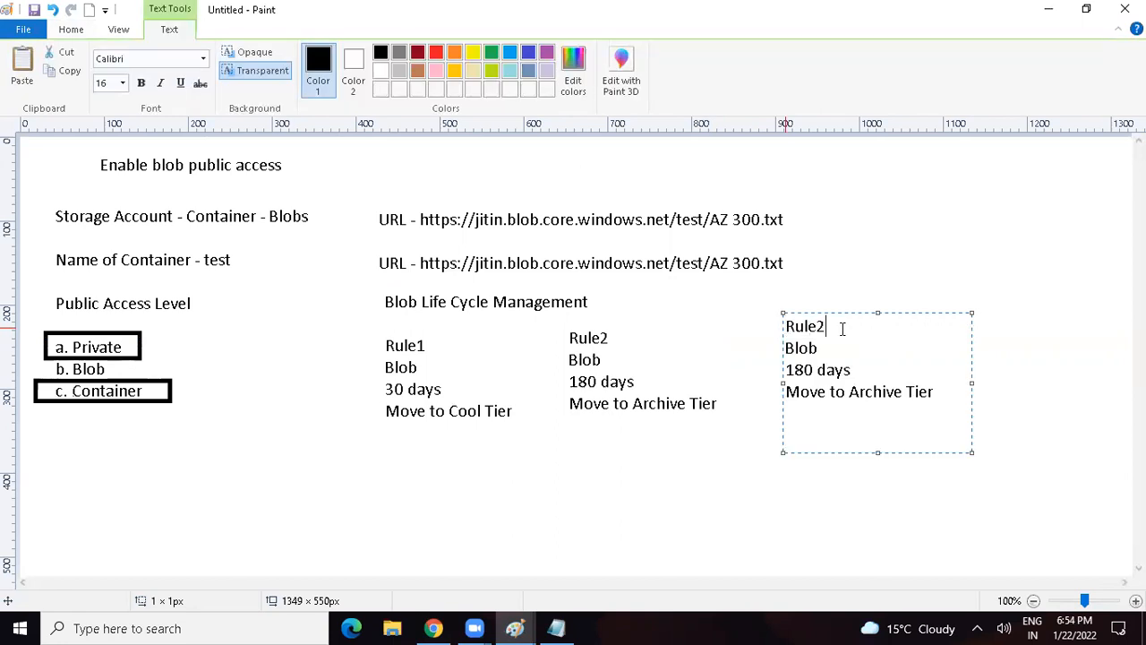
double_click(788, 370)
type("3645")
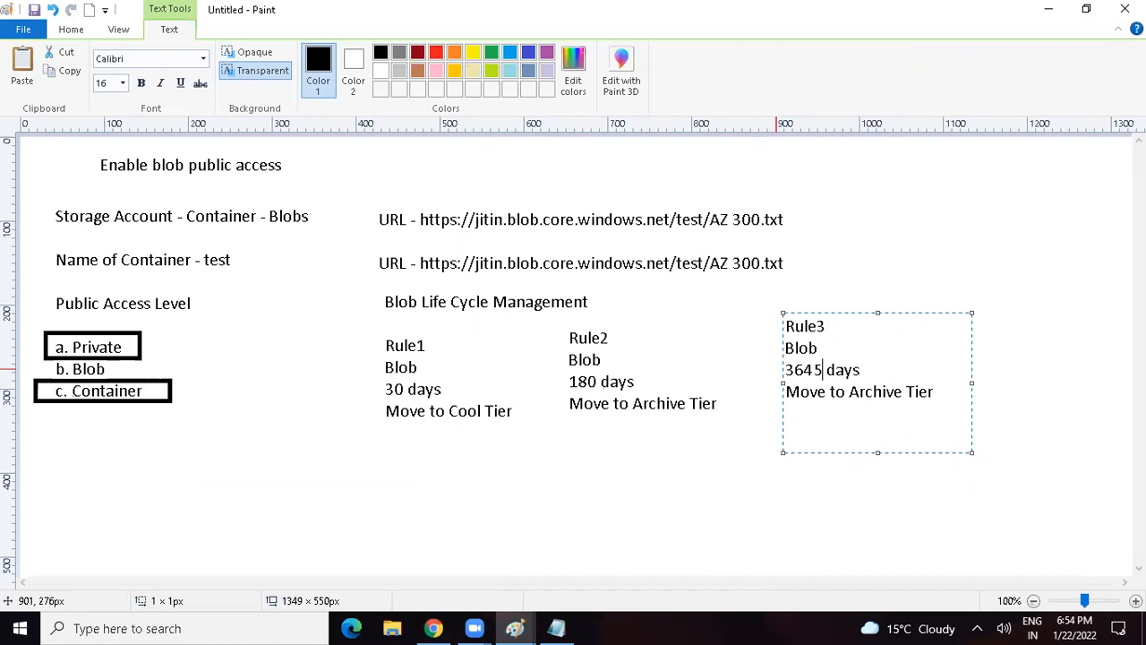
key("BackSpace")
key("BackSpace")
type("5")
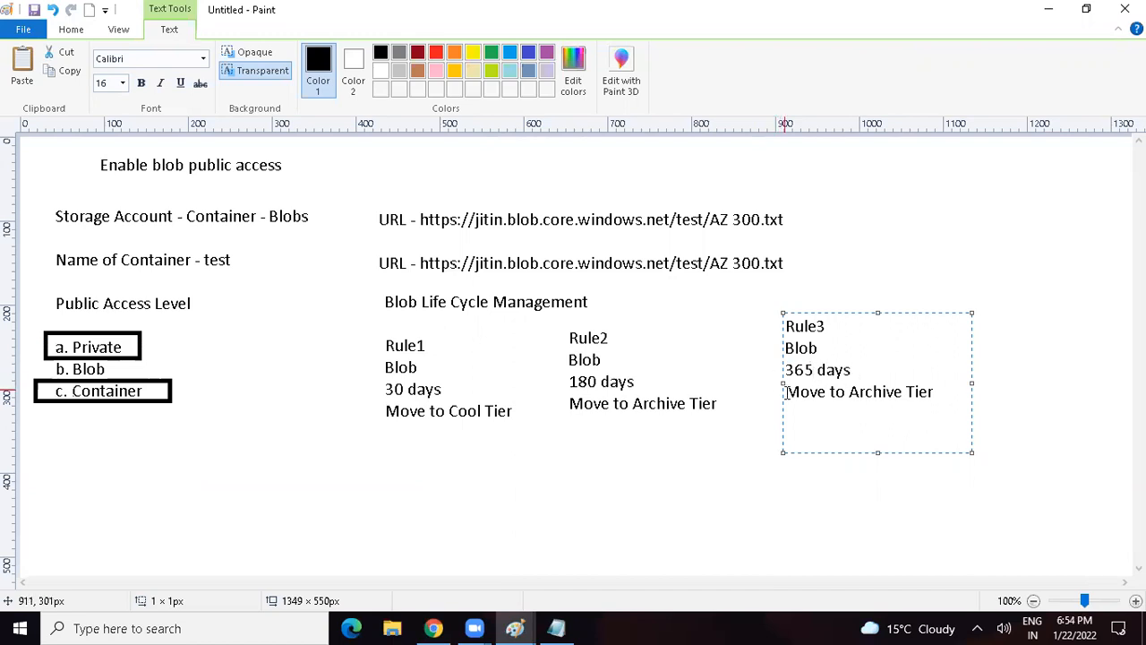
left_click_drag(785, 394, 940, 392)
type("Delete the Blob")
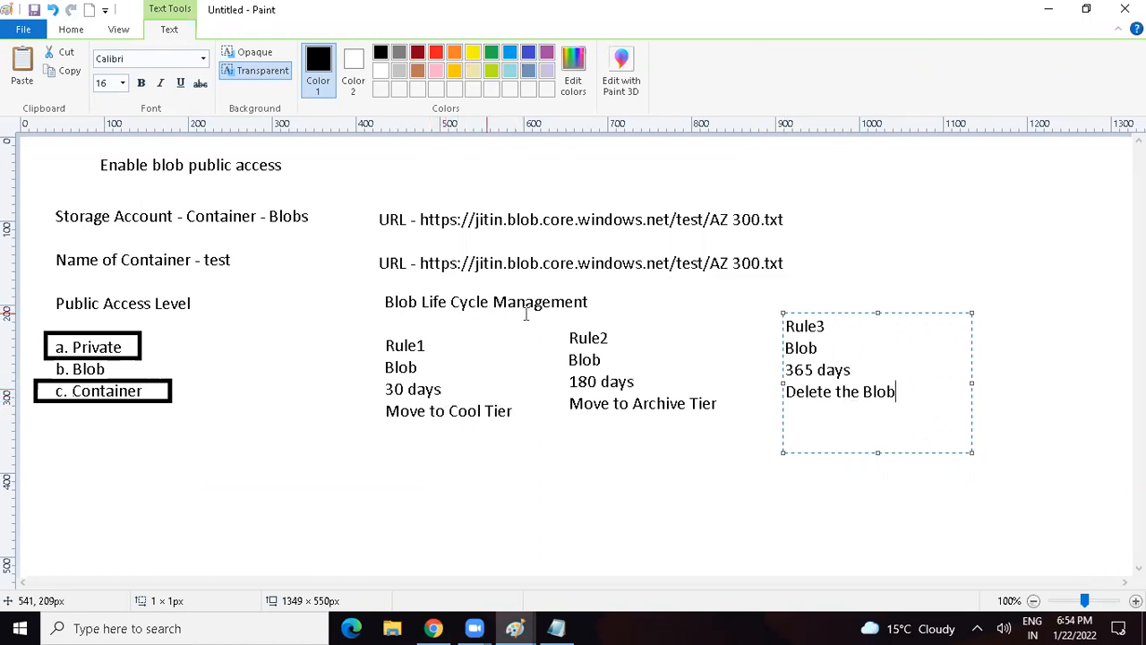
Step: Switch back to the Azure portal in Chrome and open the storage account's Lifecycle management page
left_click(433, 628)
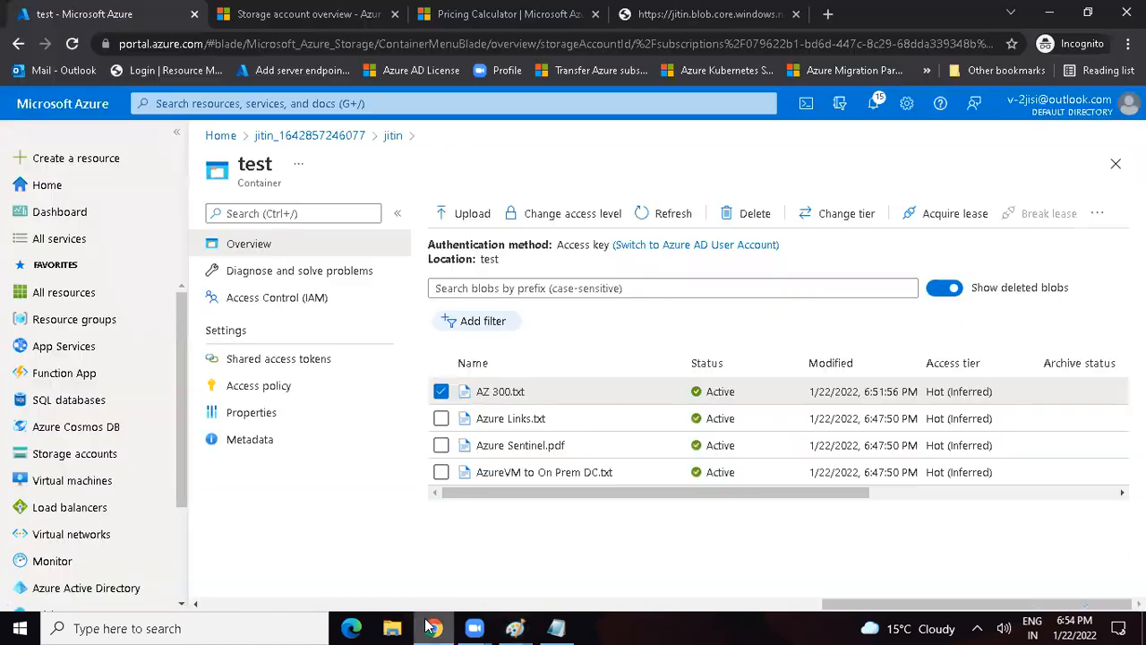
left_click(392, 136)
left_click_drag(401, 309, 405, 399)
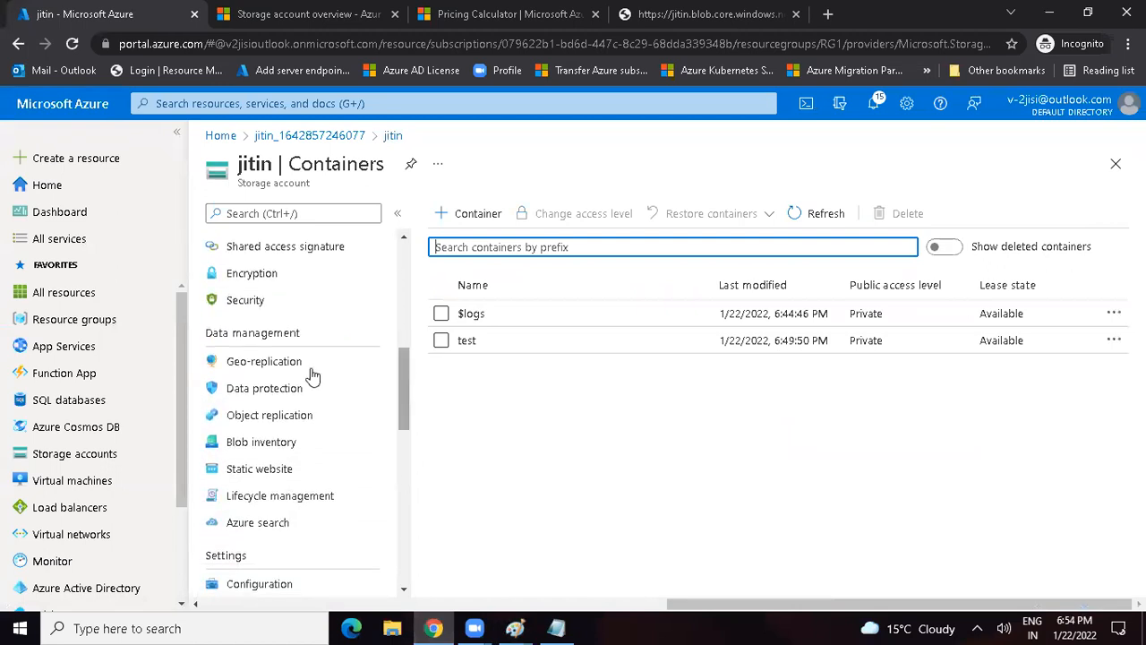
left_click(284, 505)
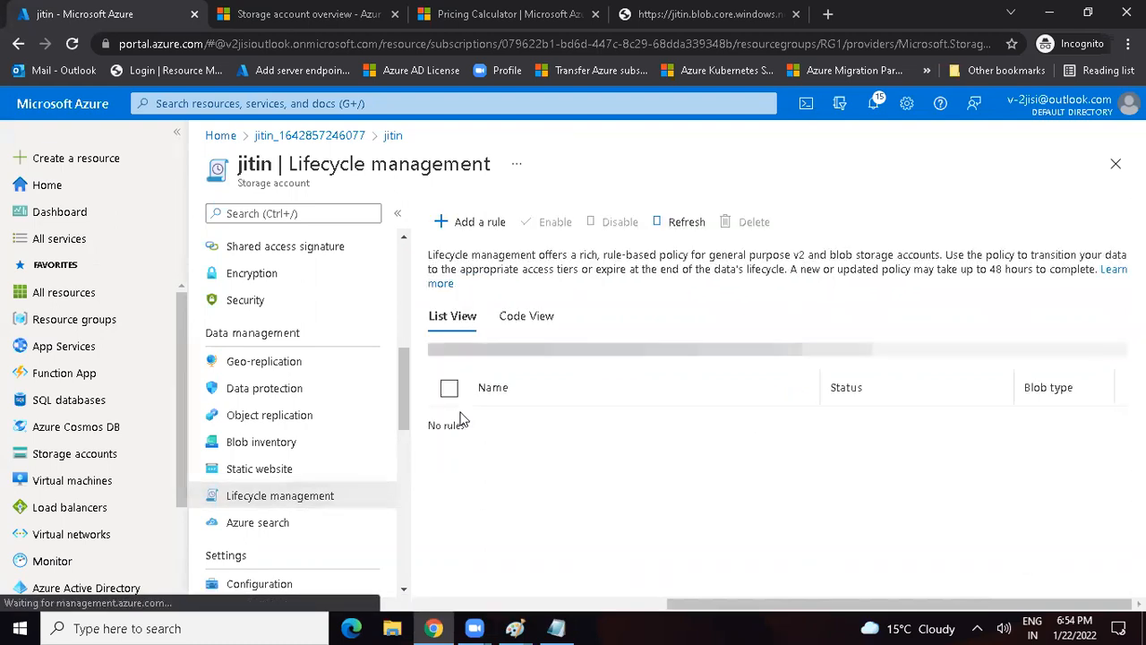
Step: Add a lifecycle rule named "Rul1" that moves base blobs last modified more than 30 days ago to cool storage
left_click(465, 223)
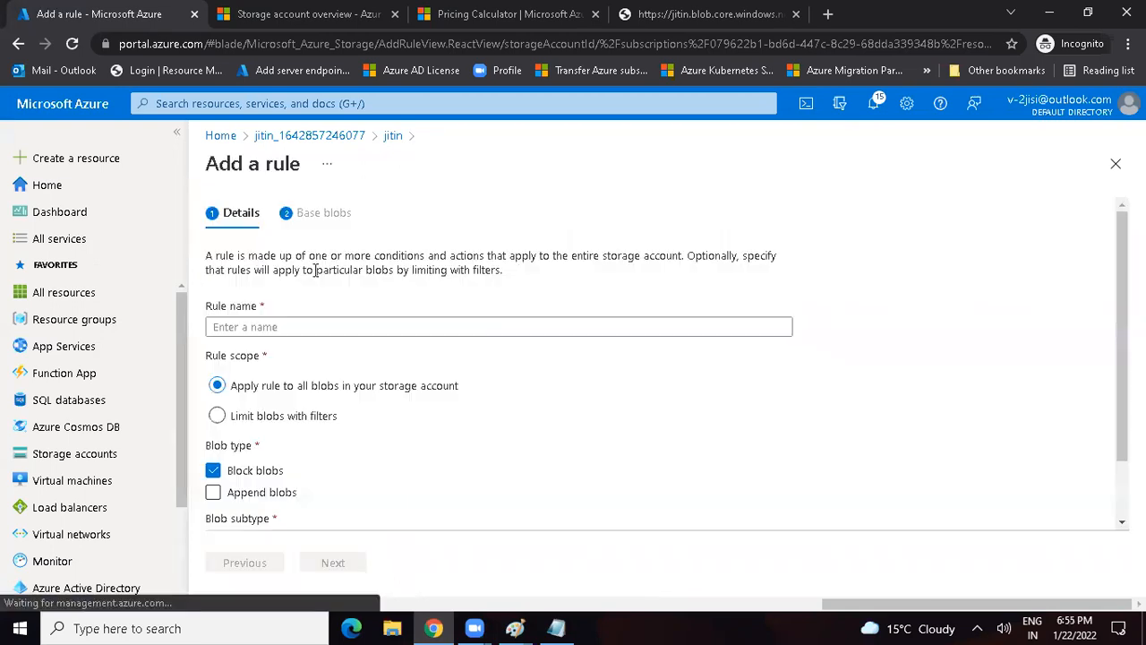
left_click(260, 326)
type("Rul1")
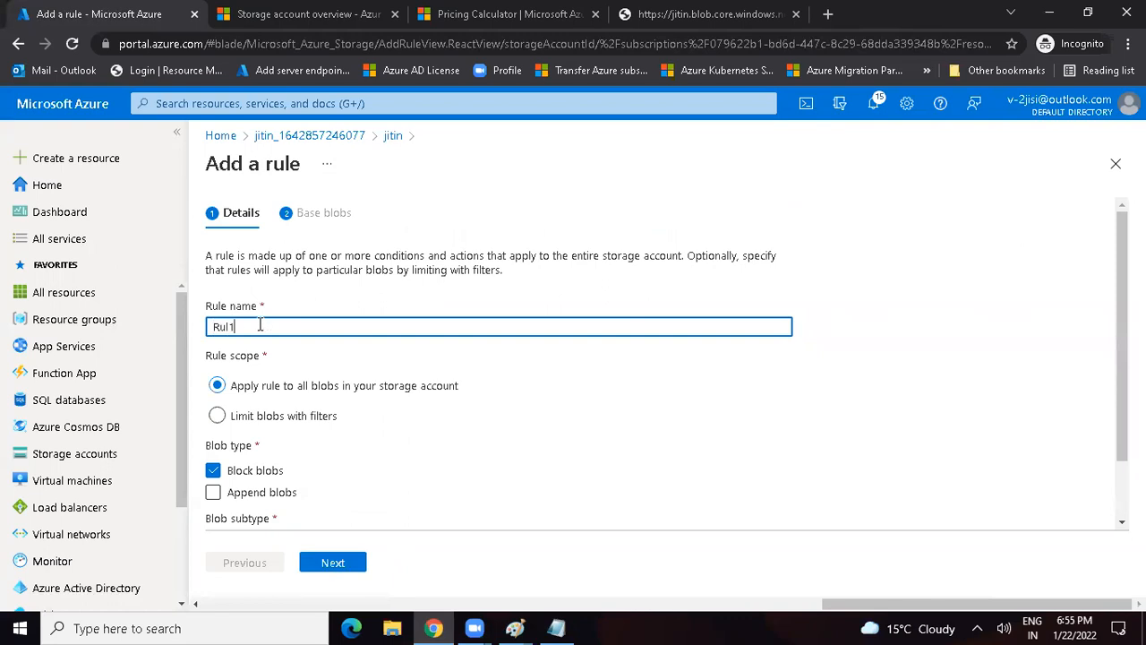
left_click(319, 563)
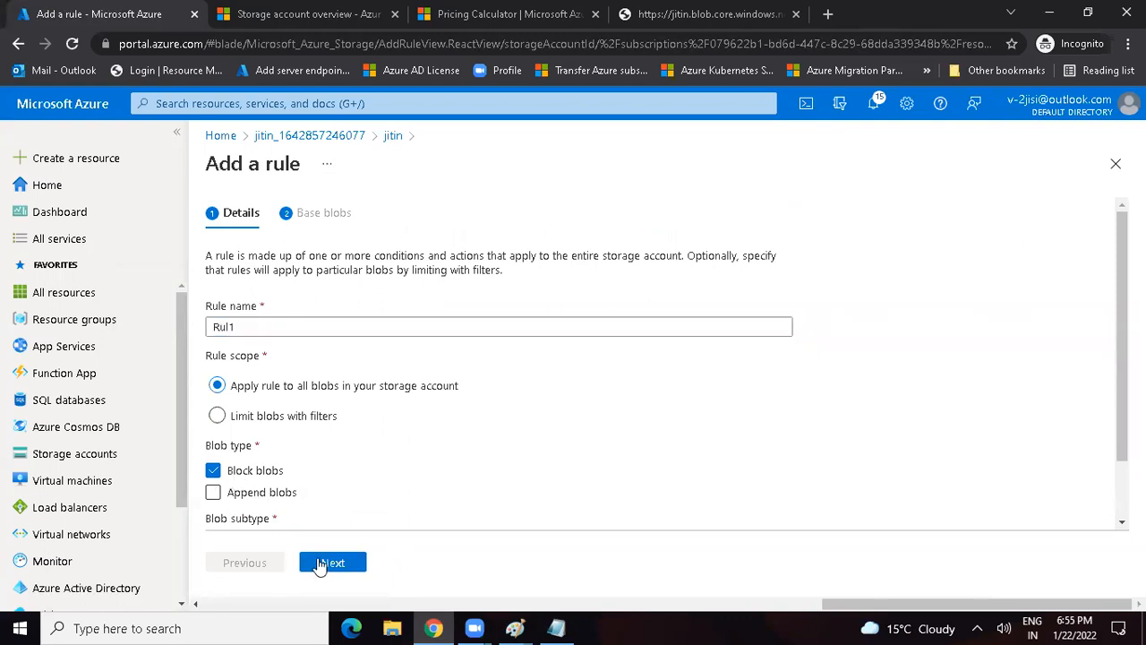
left_click(260, 430)
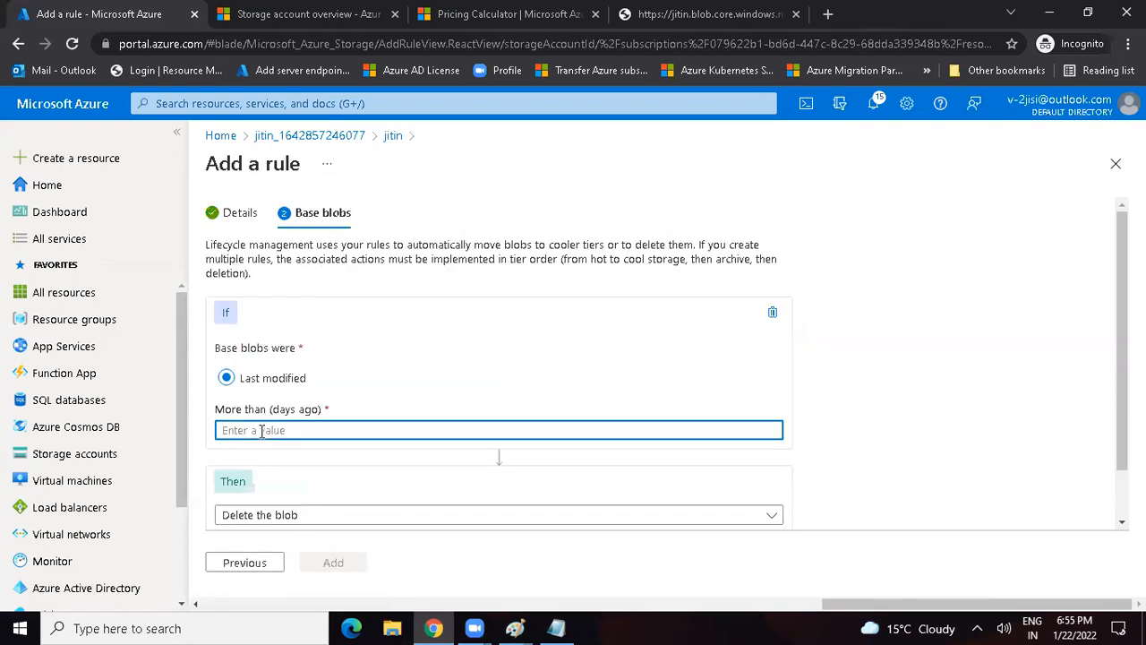
type("30")
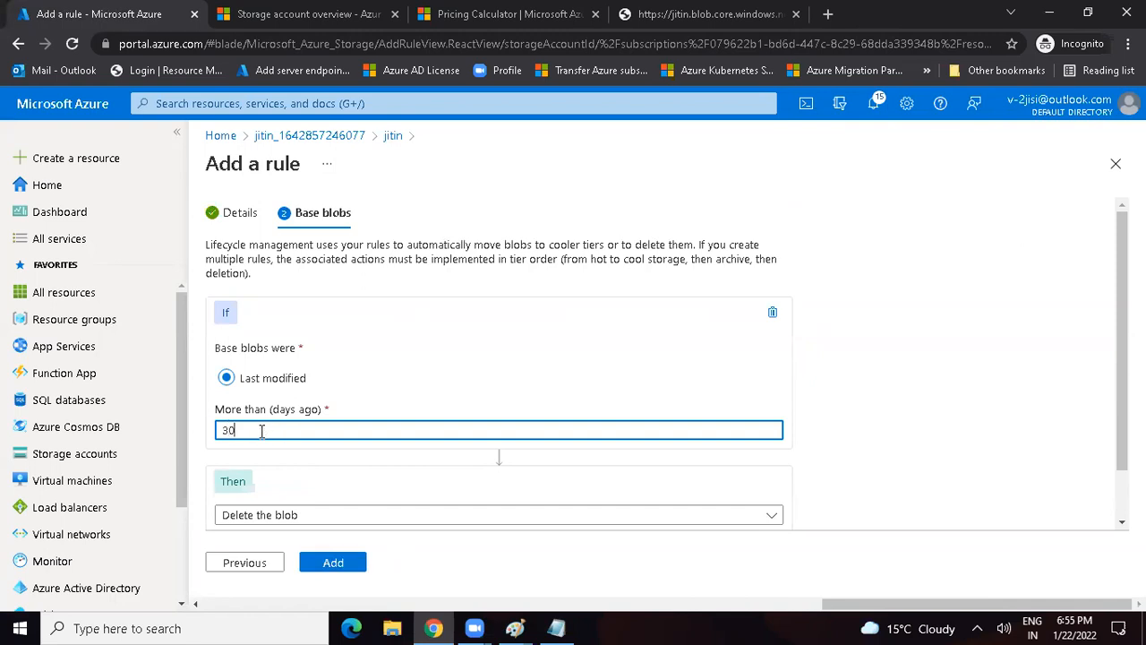
left_click(251, 517)
left_click(259, 419)
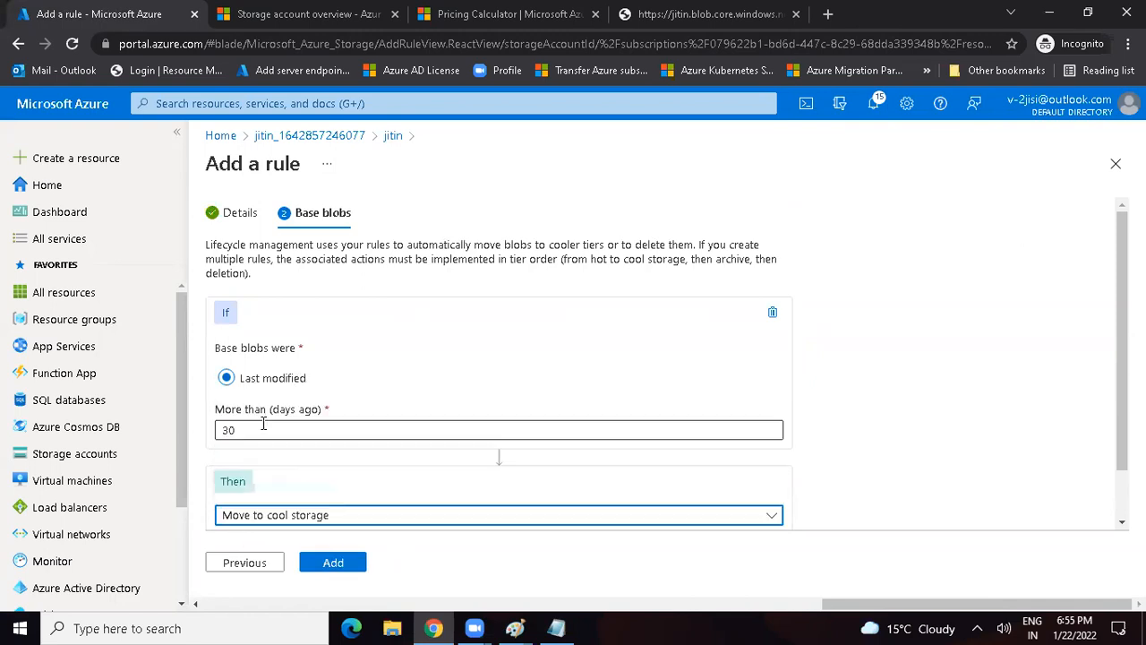
left_click(334, 571)
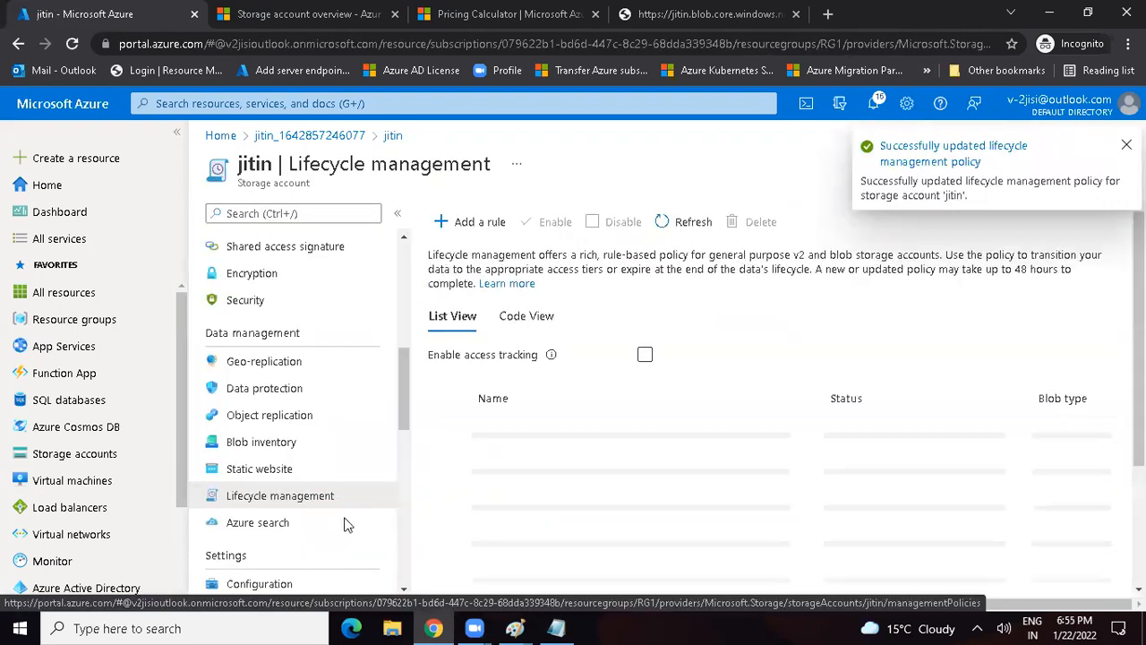
Step: Add a second lifecycle rule named "Rul2" that deletes base blobs last modified more than 365 days ago
left_click(475, 224)
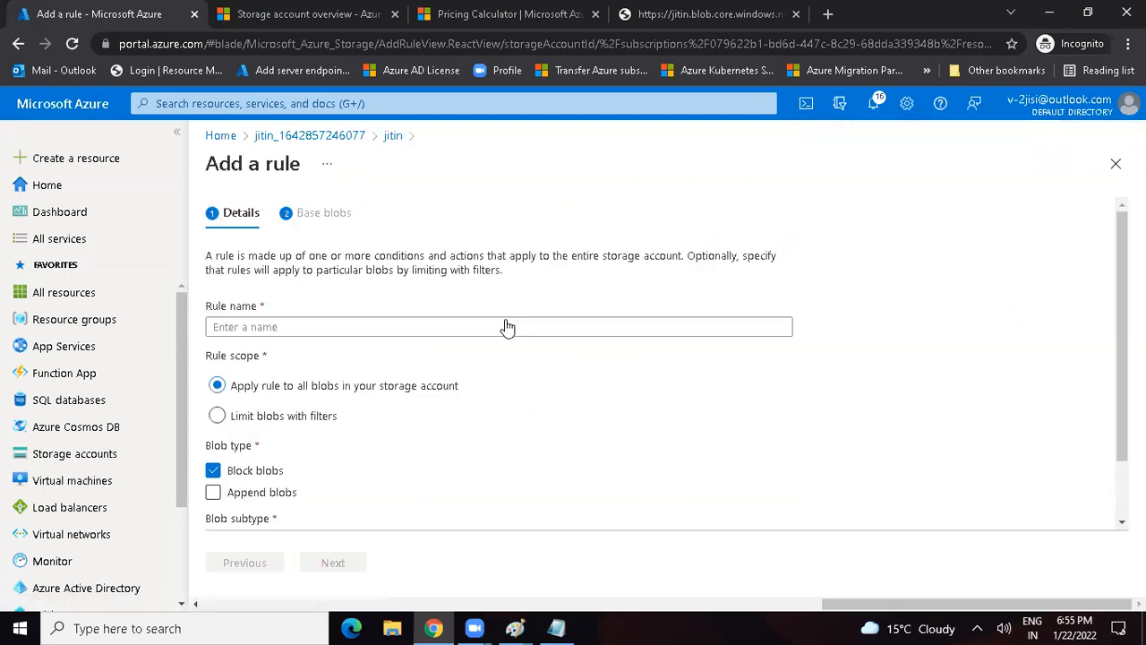
left_click(507, 327)
type("Rul2")
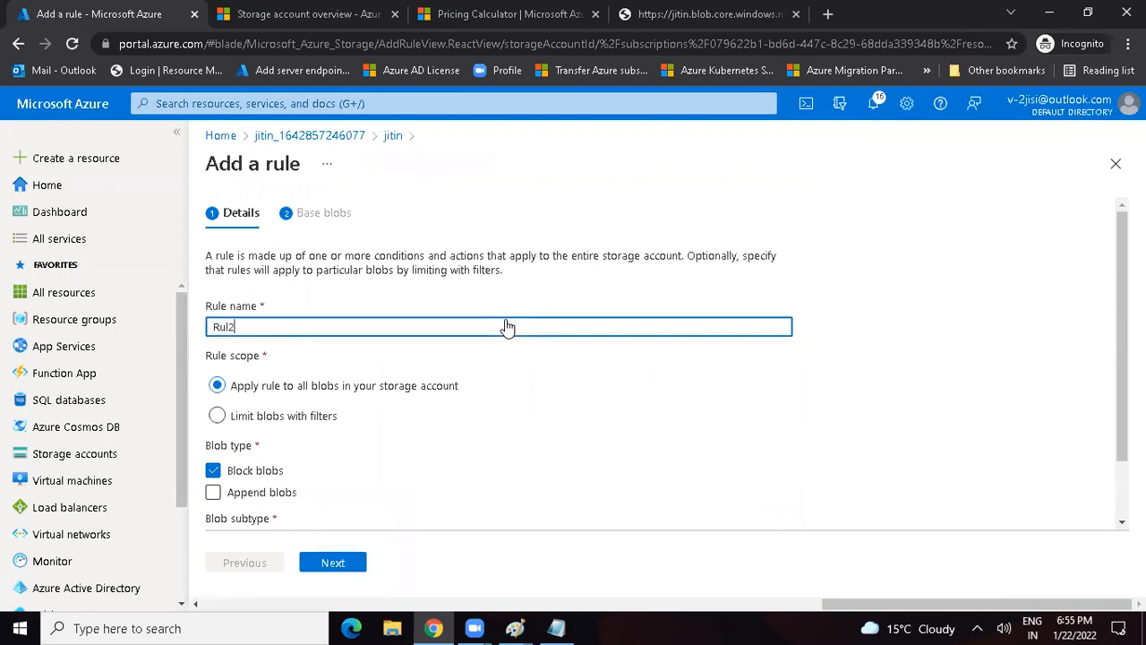
left_click(338, 562)
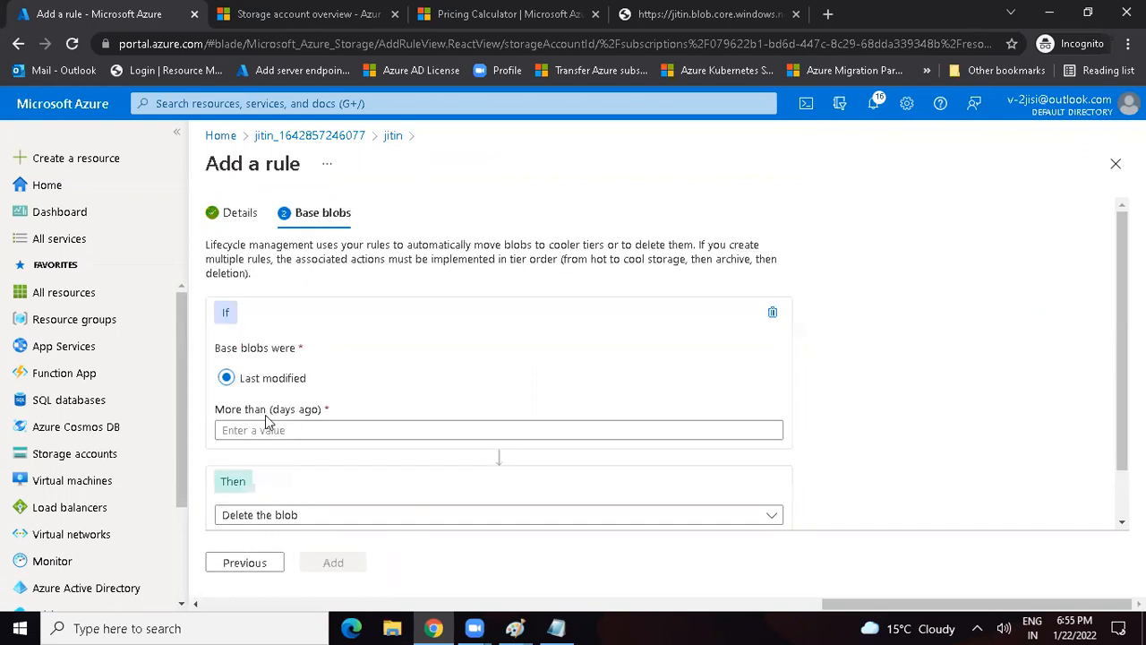
left_click(266, 418)
type("365")
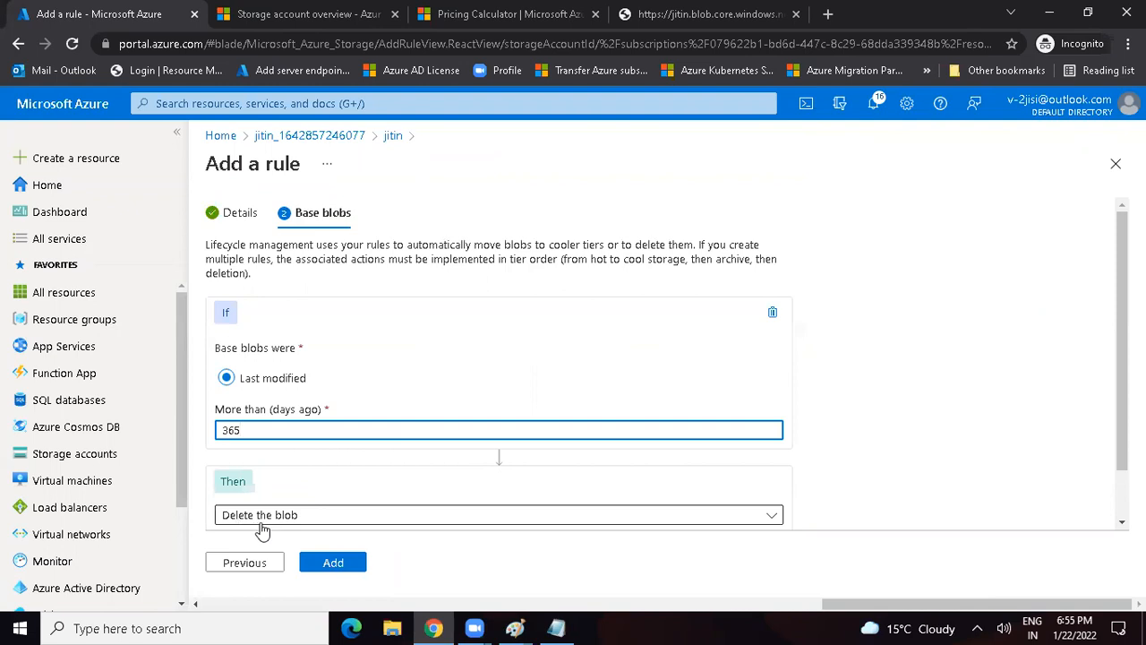
left_click(333, 563)
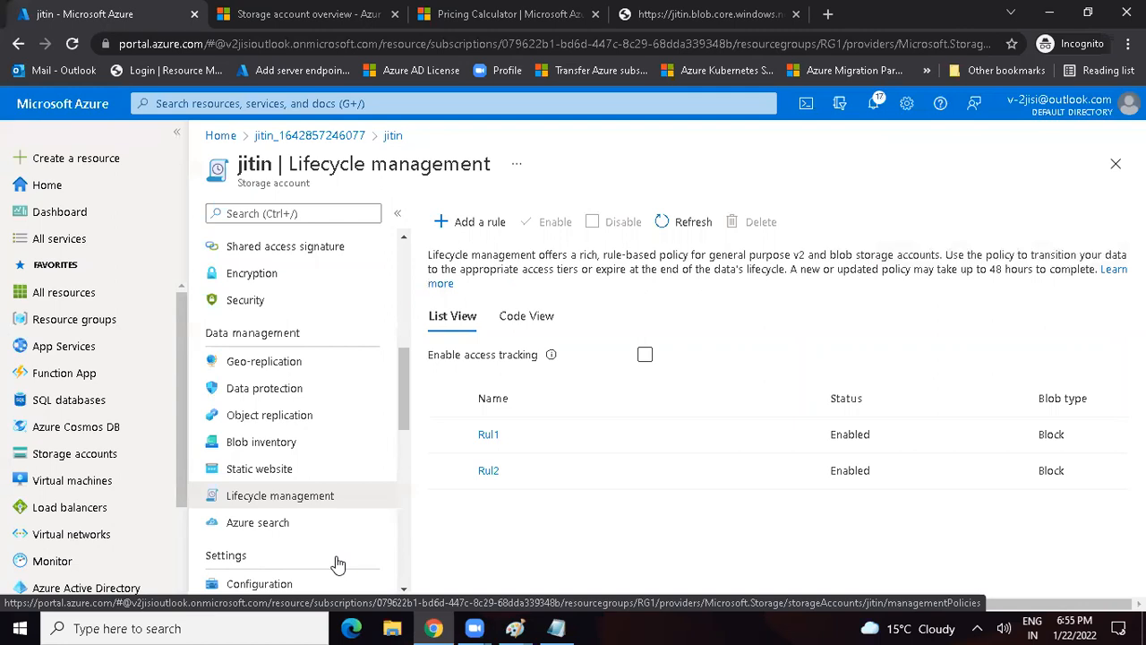
Step: Open a new Notepad window and begin the notes with the line "Storage Account"
key("super+r")
type("note")
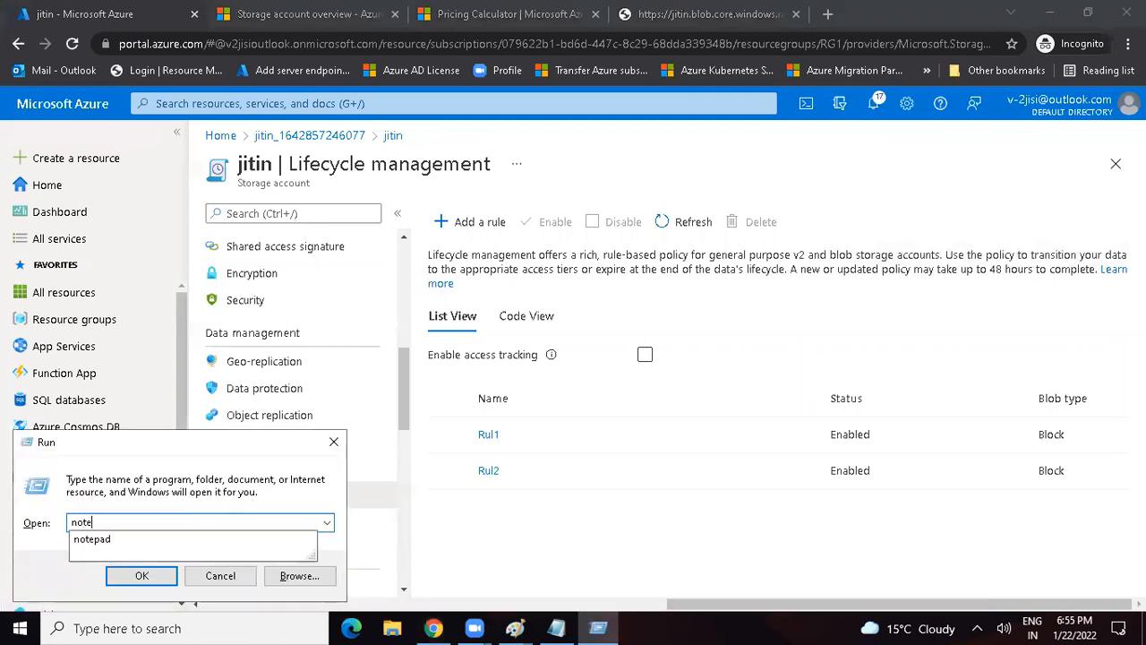
type("pad")
key("Return")
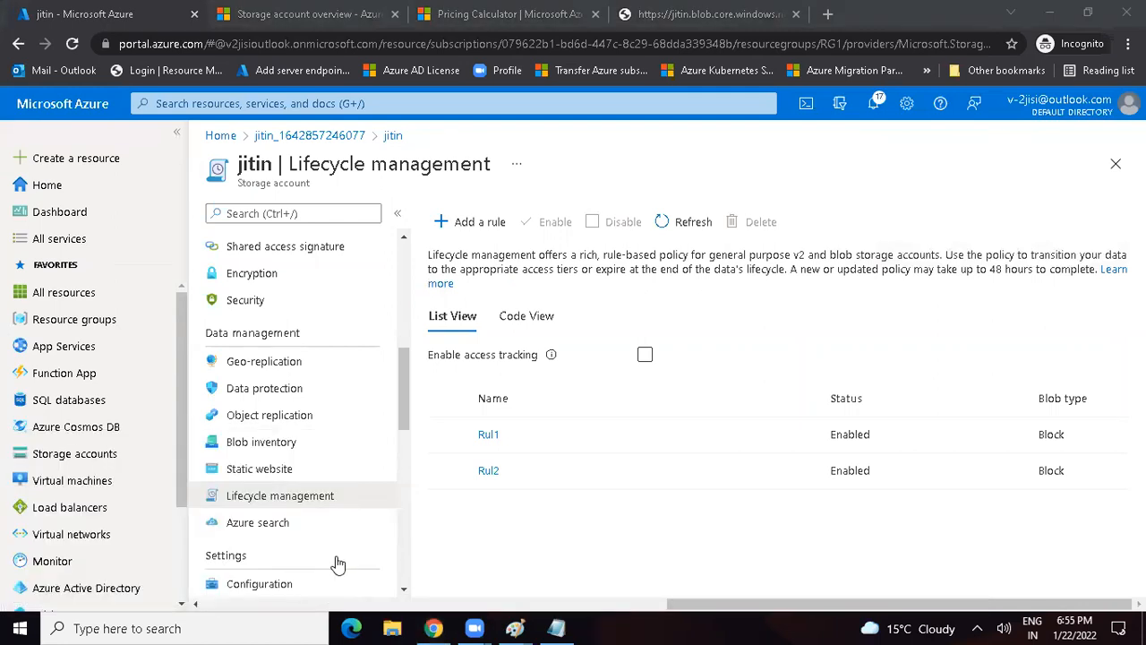
type("Storage Account")
key("Return")
Step: Below the first line, list "Blob Storage", "File Share", "Table Storage", "Queue Storage" and "Replication" on separate lines
type("Blob Storage")
key("Return")
type("File Share")
key("Return")
type("Table Storage")
key("Return")
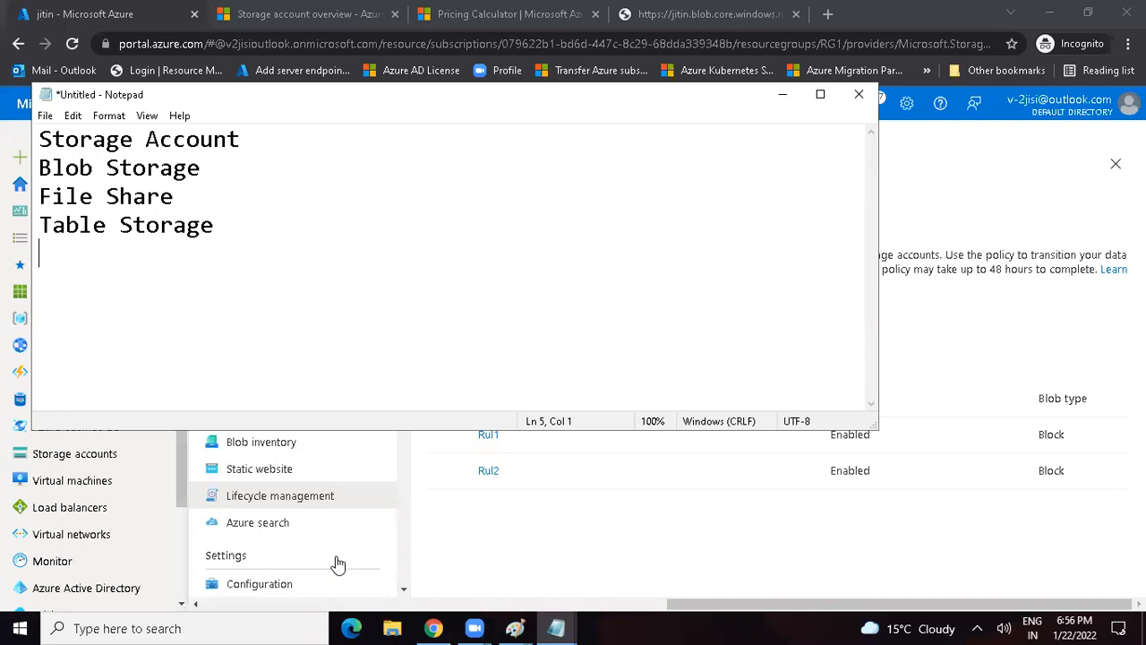
type("Queue Storage")
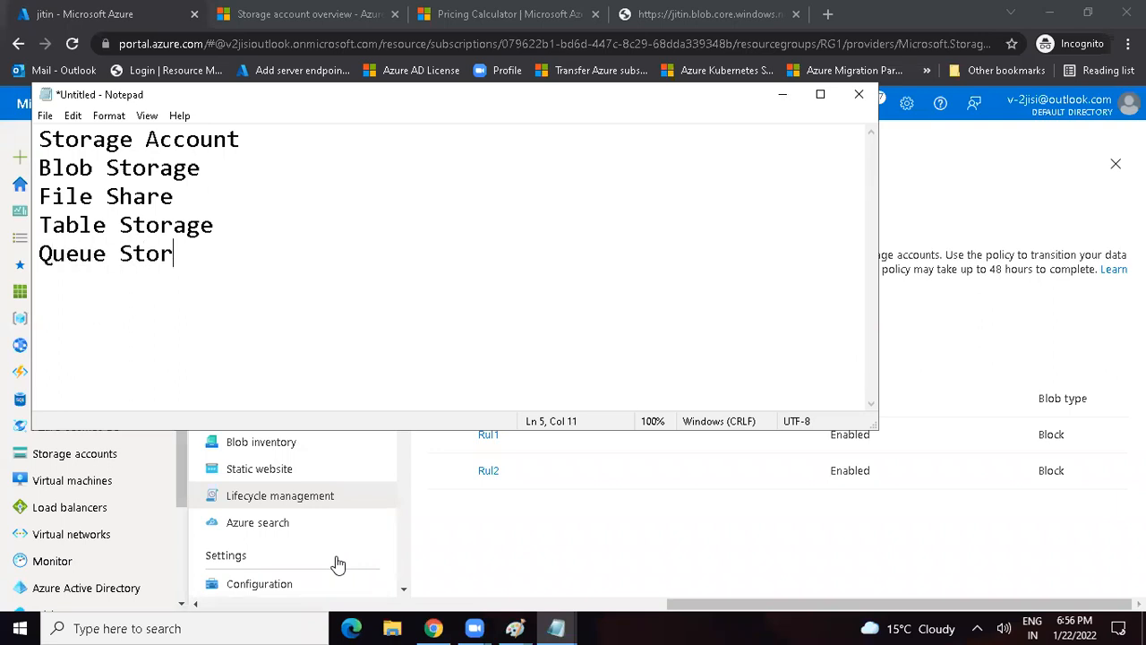
key("Return")
type("Replication")
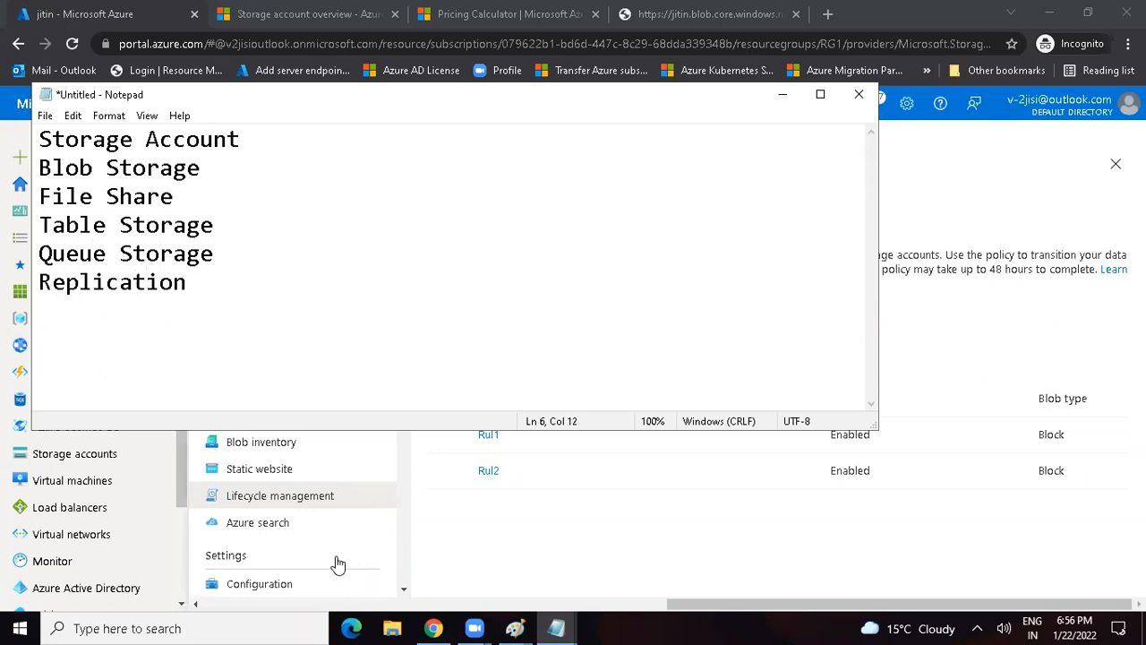
Step: Switch back to the Azure portal in Chrome and reveal the keys on the storage account's Access keys page
left_click(338, 564)
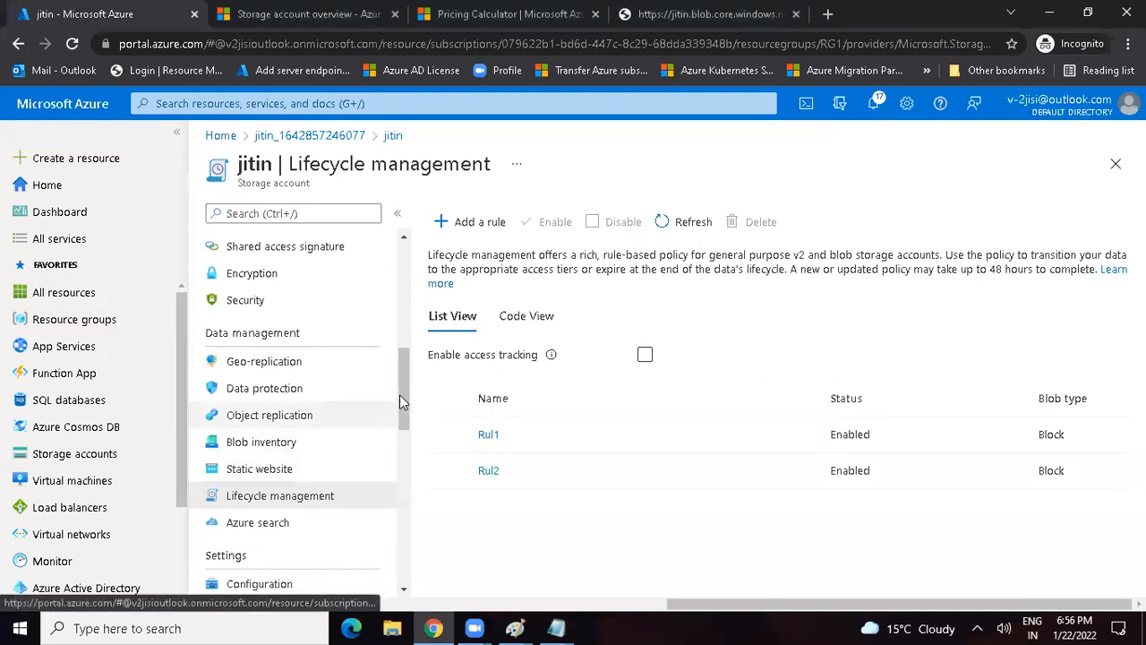
left_click_drag(408, 394, 404, 354)
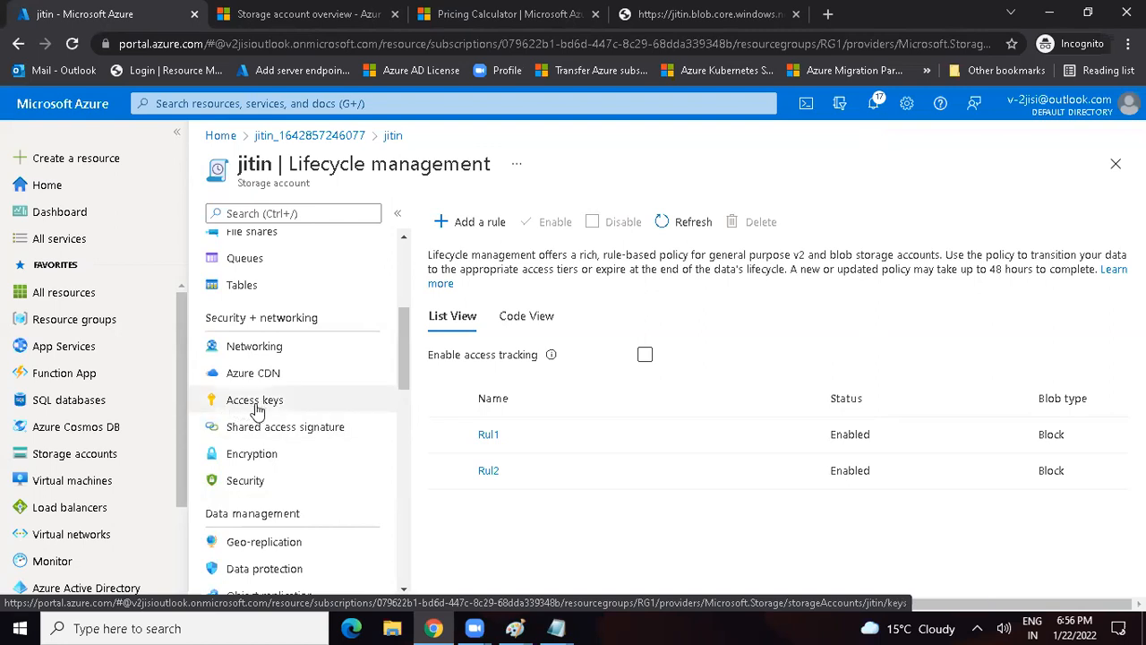
left_click_drag(237, 166, 272, 166)
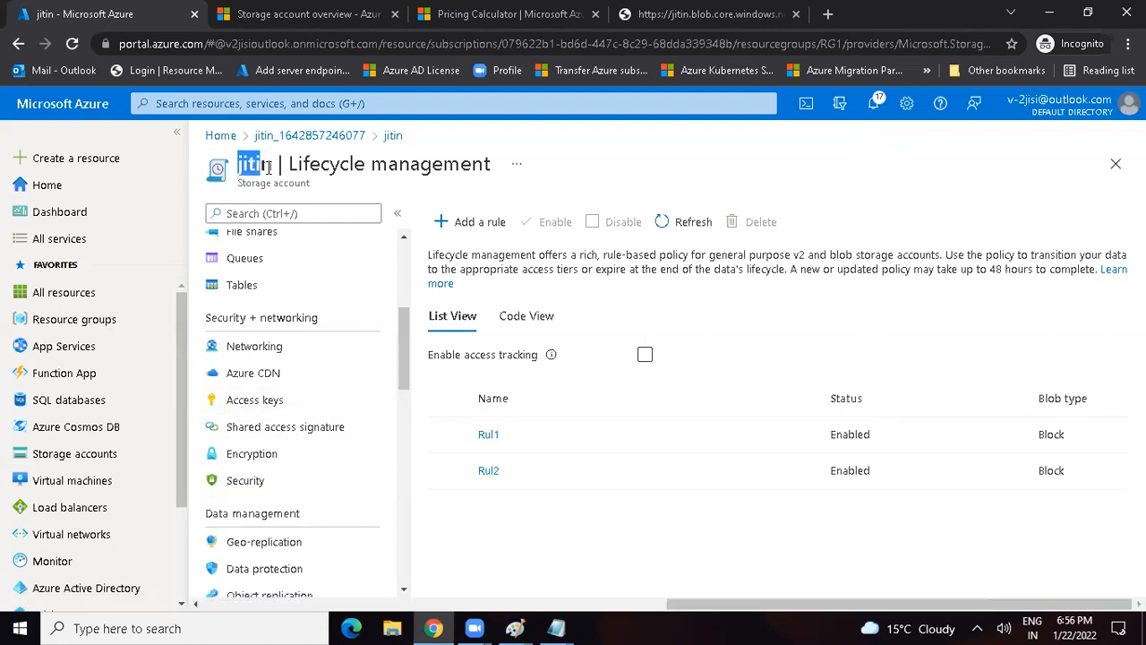
left_click(251, 403)
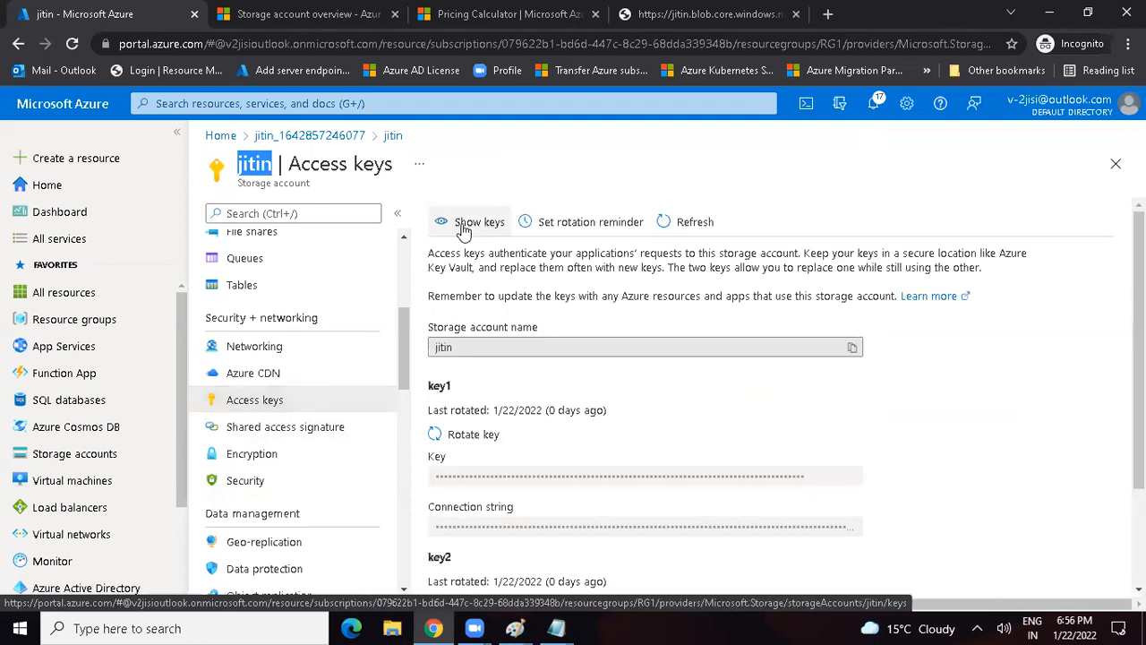
left_click(466, 224)
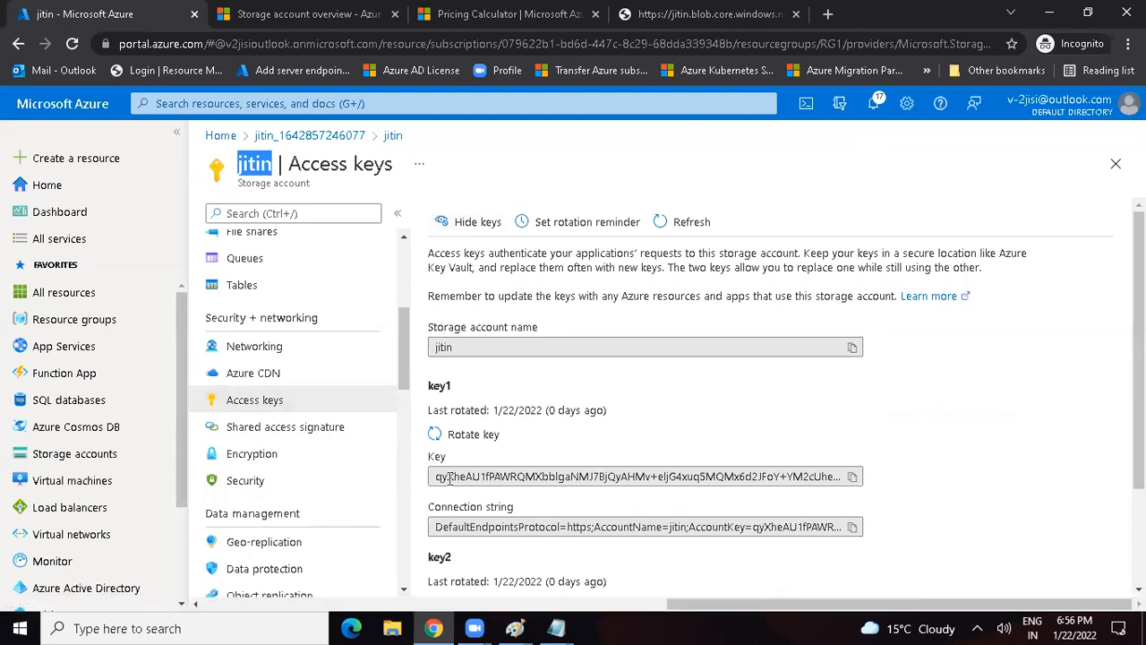
Step: Examine the key and connection string values of key1 and key2
left_click_drag(448, 477, 561, 494)
left_click_drag(448, 527, 679, 526)
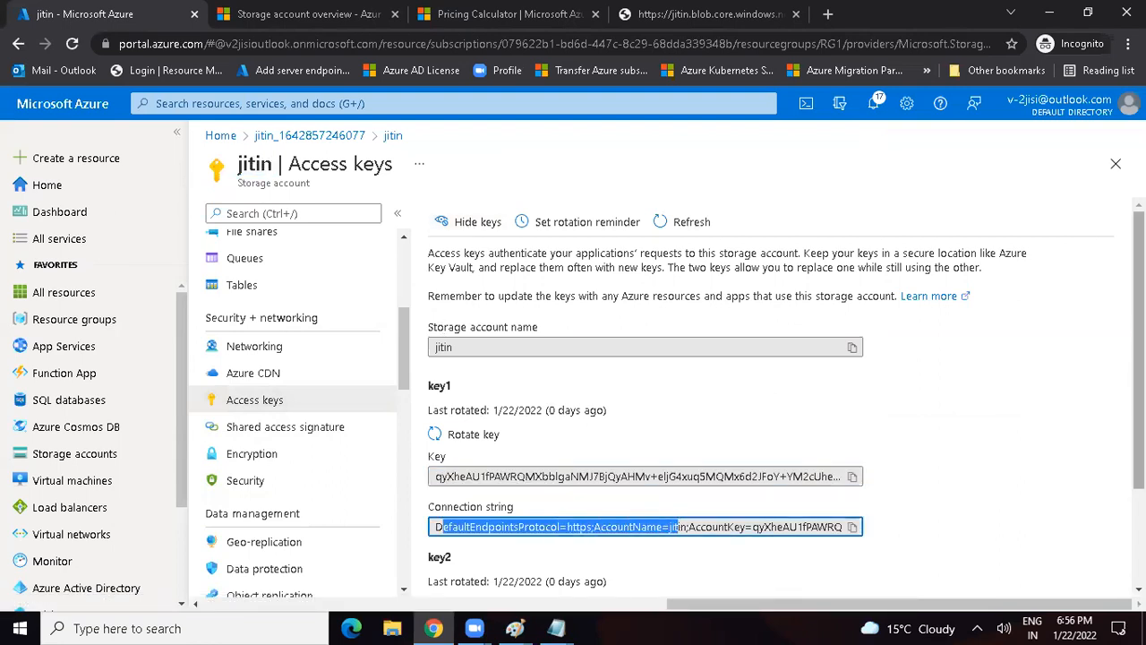
scroll(679, 526, "down", 2)
left_click_drag(468, 516, 557, 517)
left_click_drag(488, 567, 609, 567)
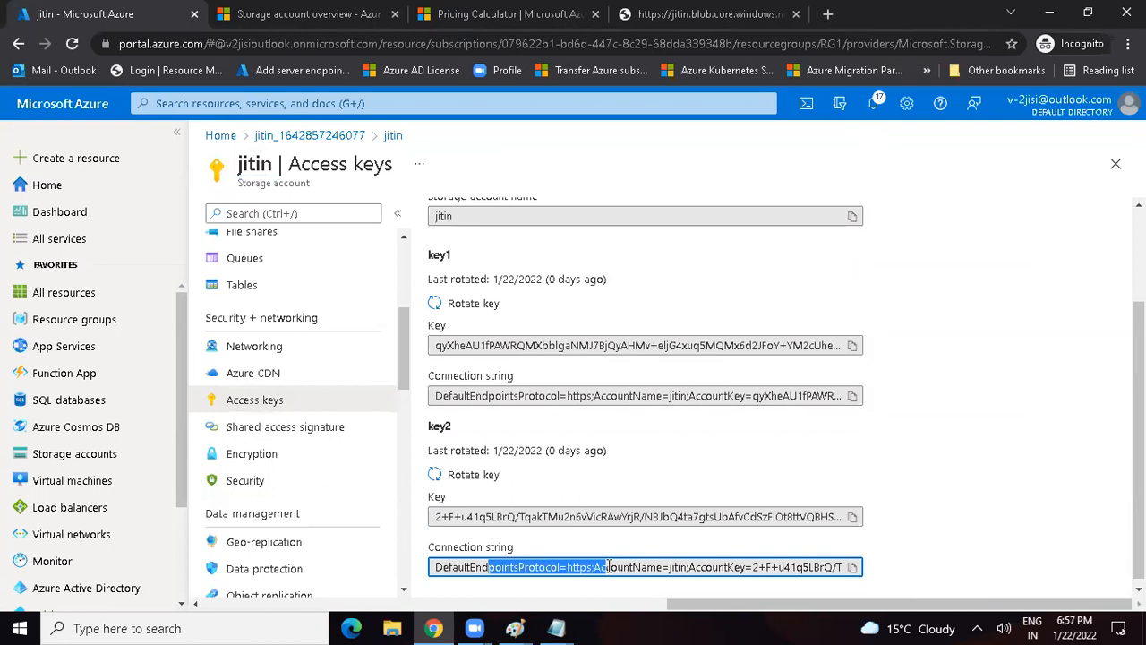
left_click_drag(472, 396, 635, 422)
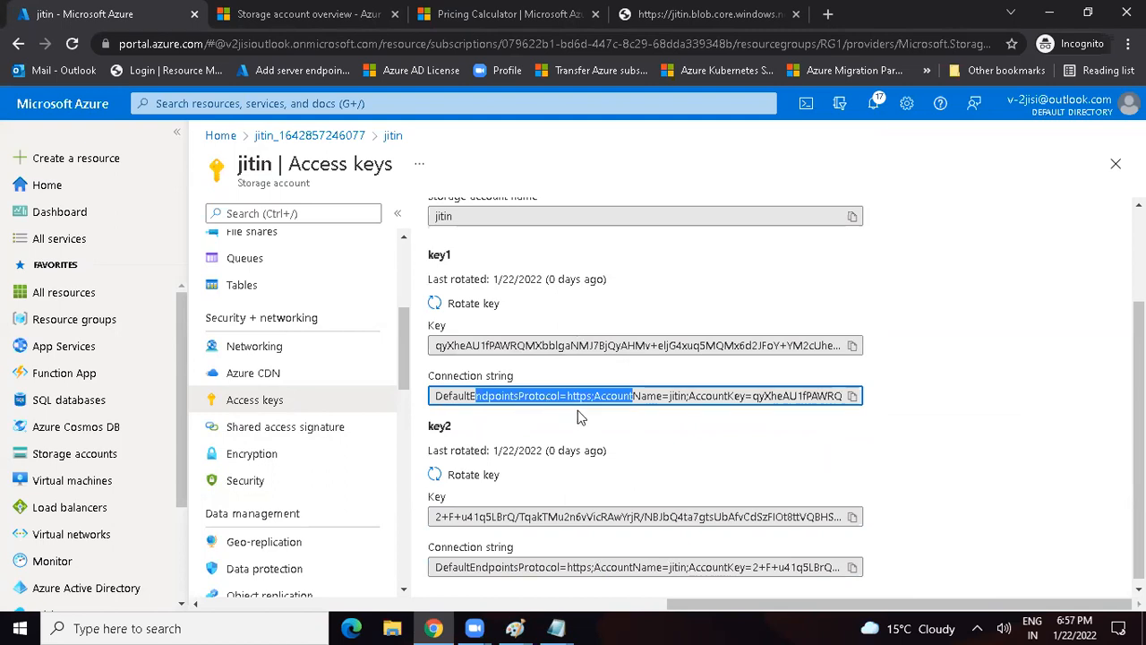
Step: In the Notepad notes, extend the last line to "Replication|Redundancy" and add "LRS | ZRS | GRS | RA-GRS | GZRS | RA-GZRS" below it
key("alt+Tab")
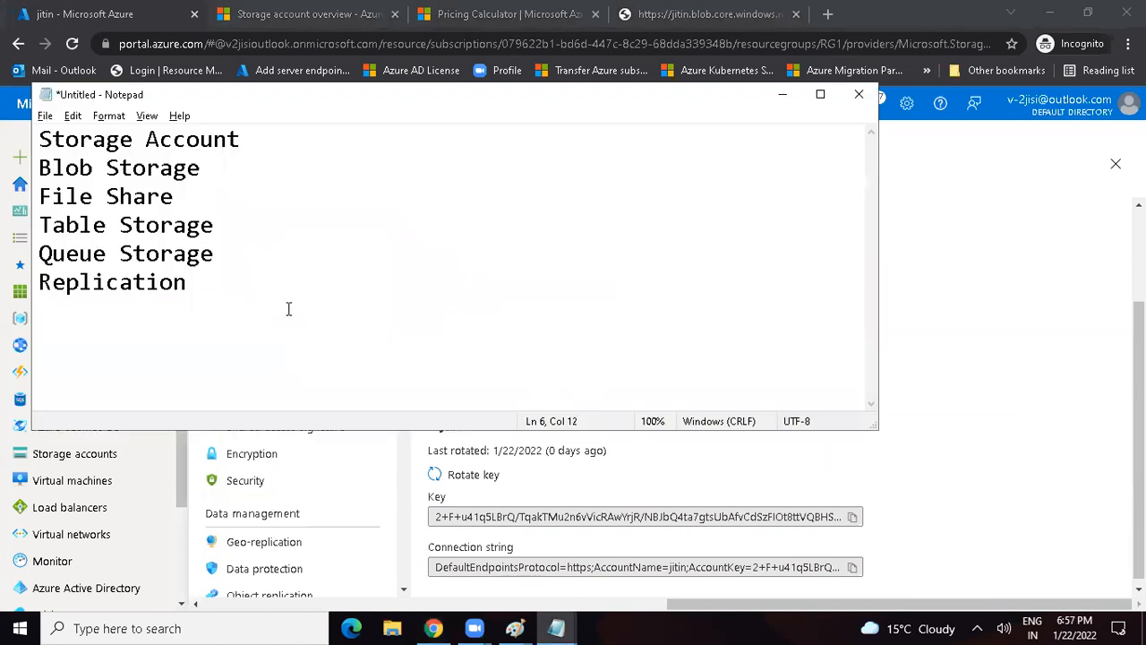
type("|Redundancy")
key("Return")
type("LR")
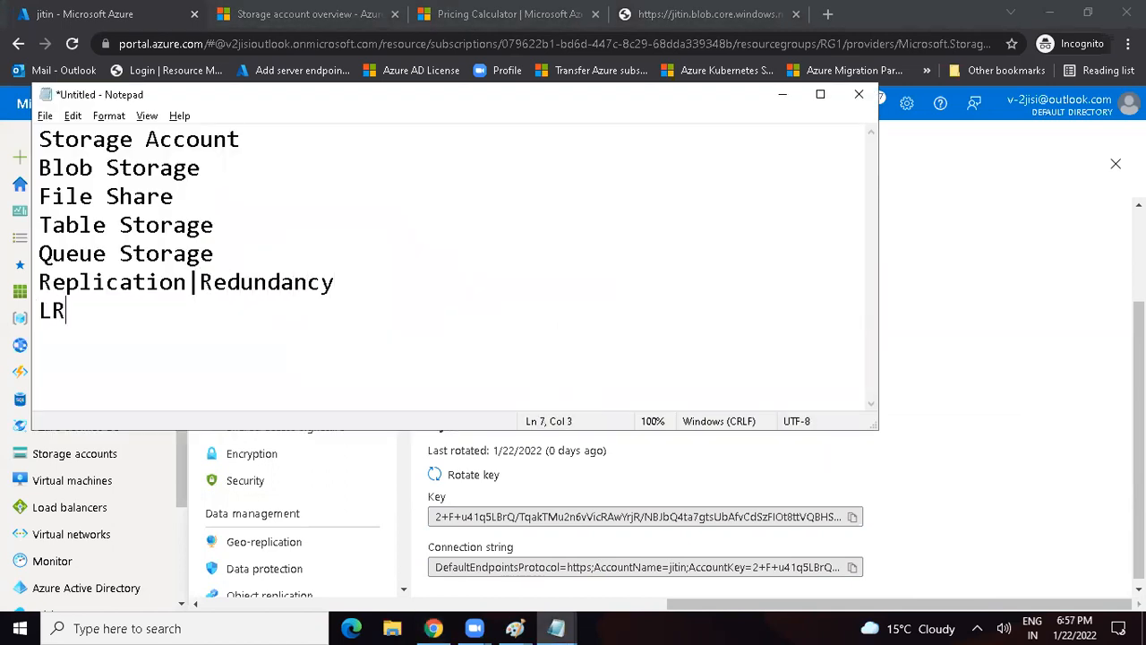
type("S | ZRS")
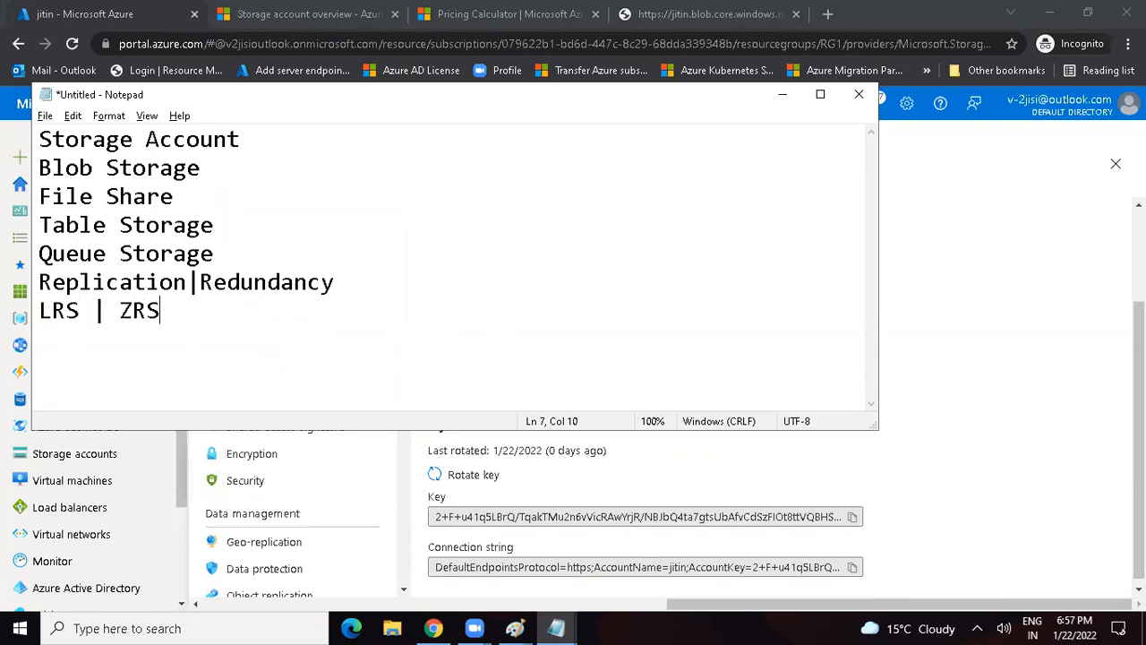
type(" | GRS ")
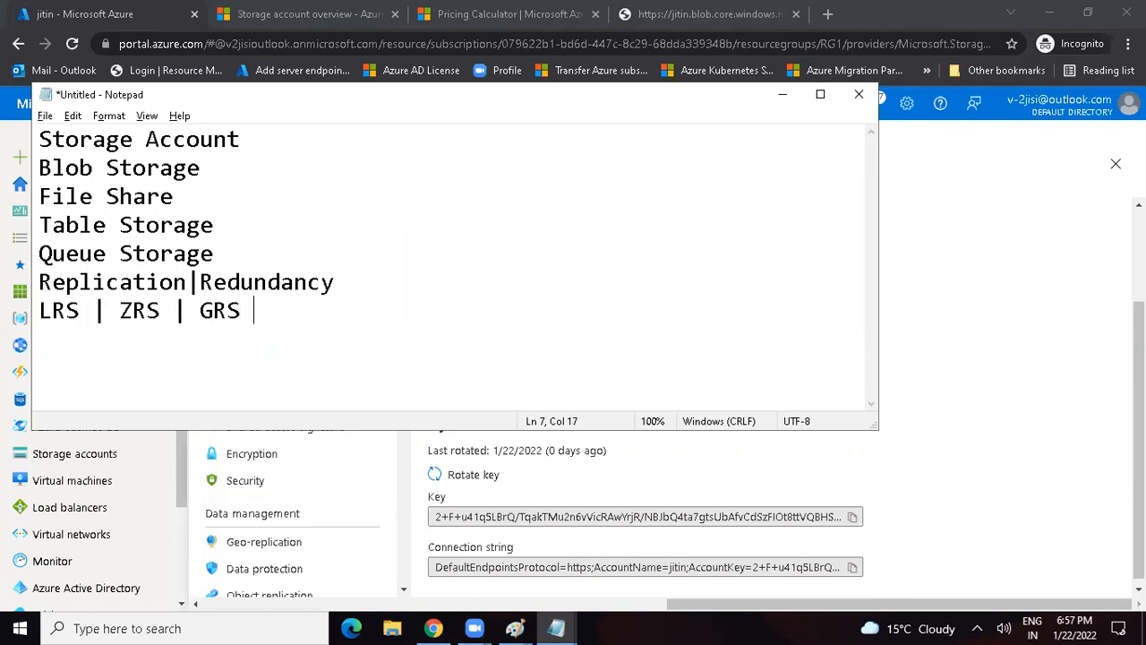
type("| RA-GRS |")
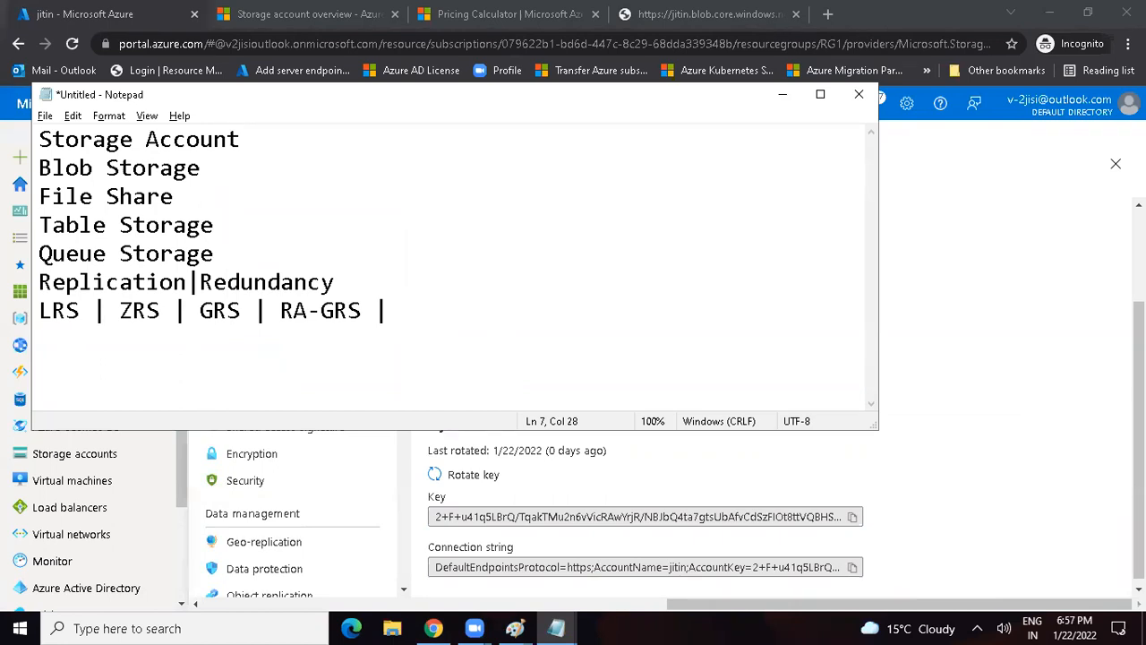
type("GZRS | RA-GZRS")
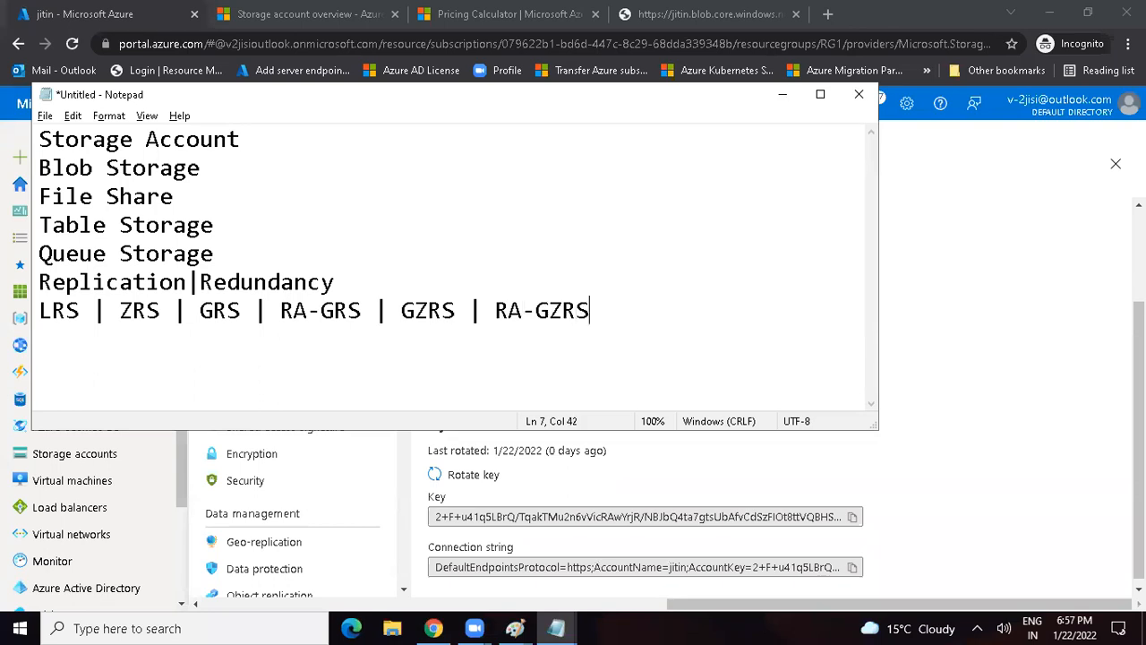
Step: Add the line "How to create Container" below the redundancy options
key("Return")
type("How tocreateC")
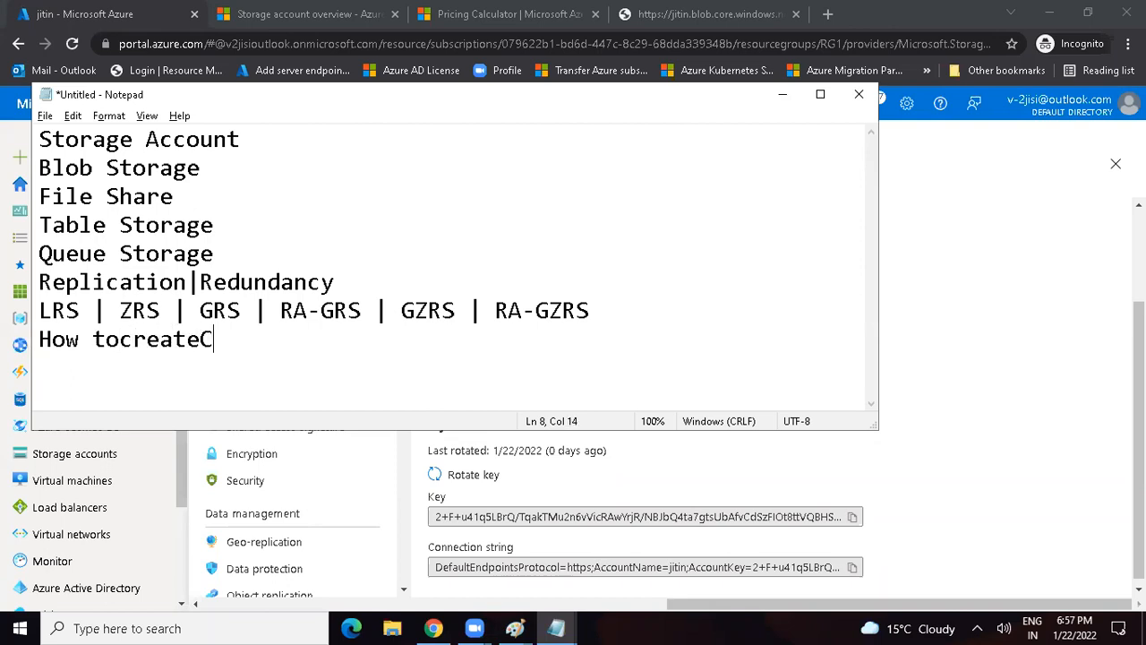
key("BackSpace")
key("BackSpace")
key("BackSpace")
key("BackSpace")
key("BackSpace")
key("BackSpace")
key("BackSpace")
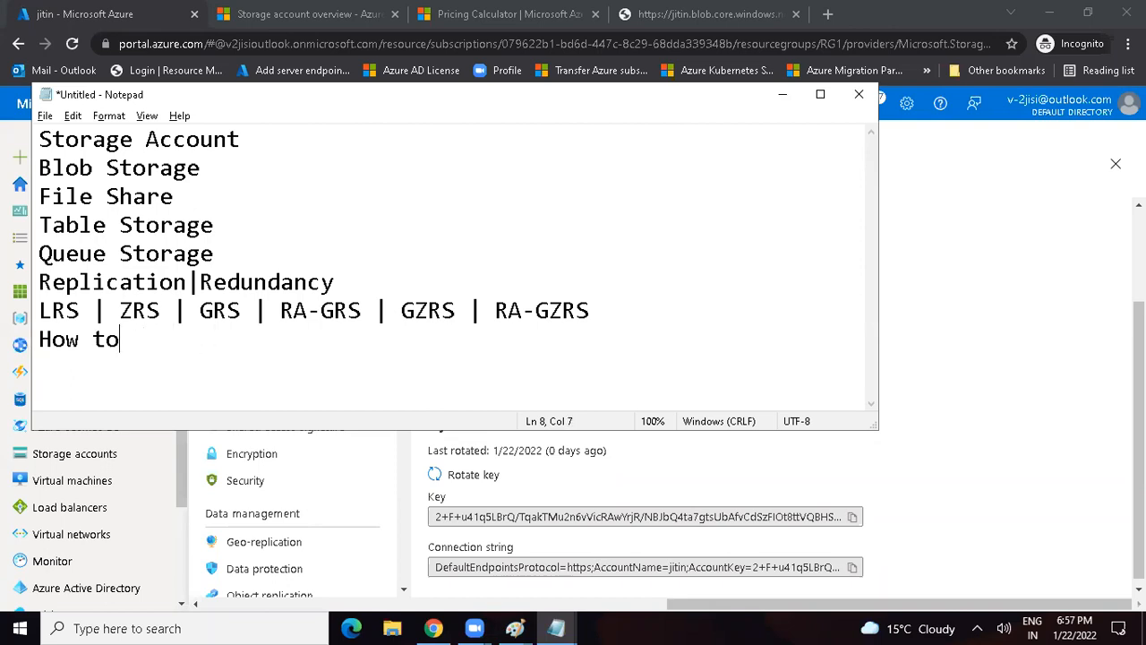
type("create Con")
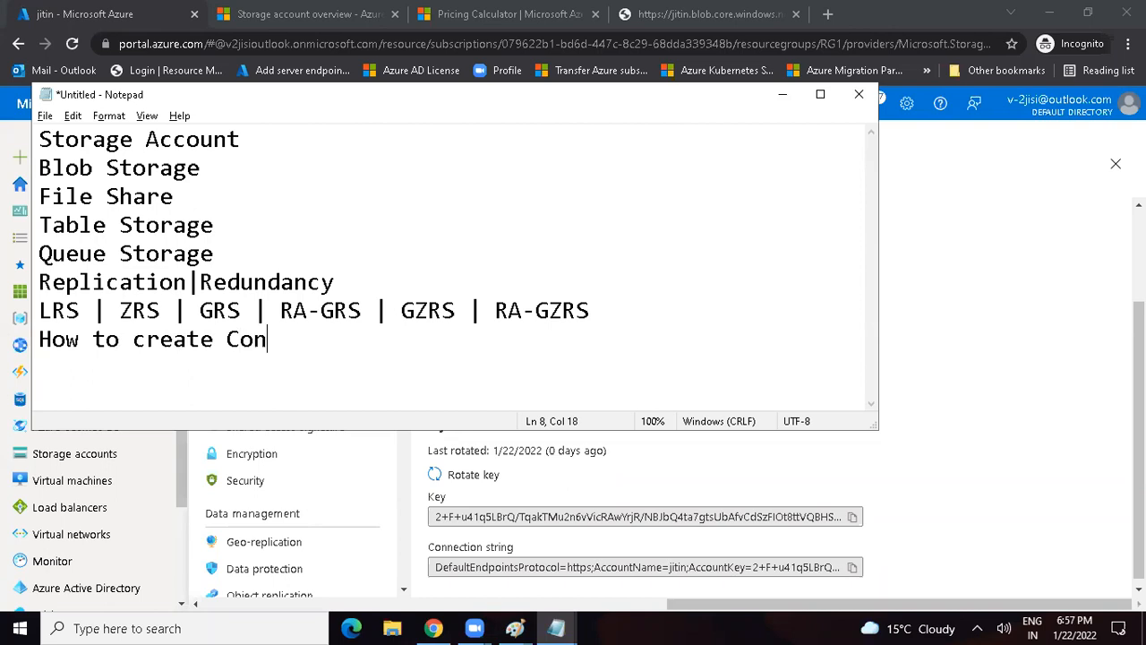
type("tainer")
key("Return")
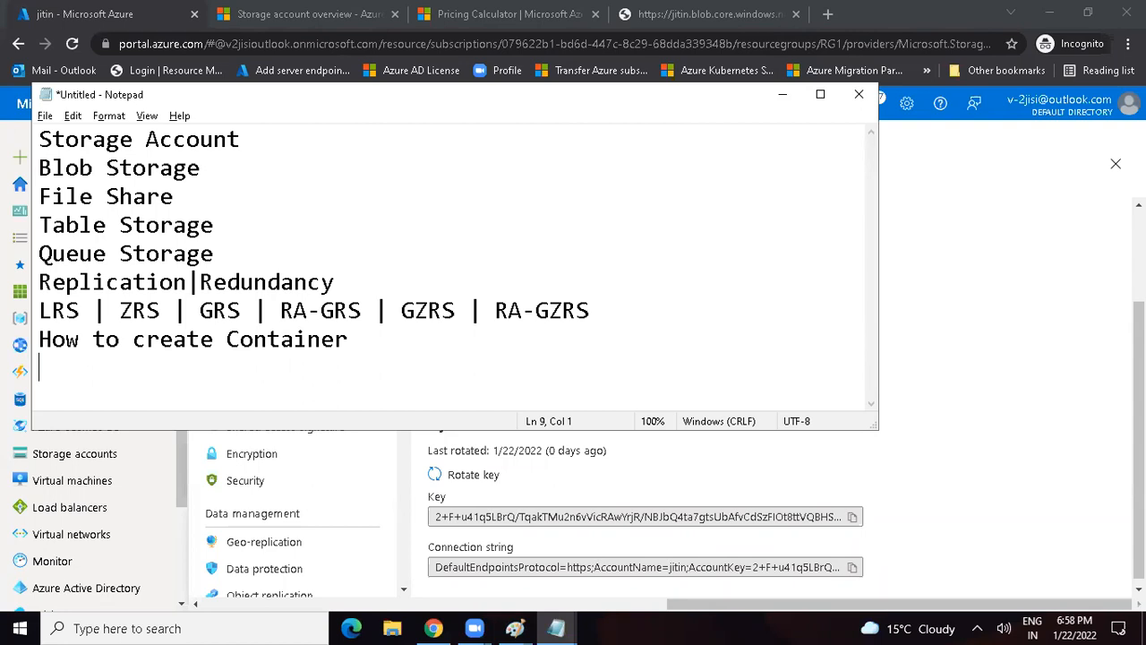
Step: Switch back to the Azure portal and read the description on the storage account's Encryption page
left_click(782, 98)
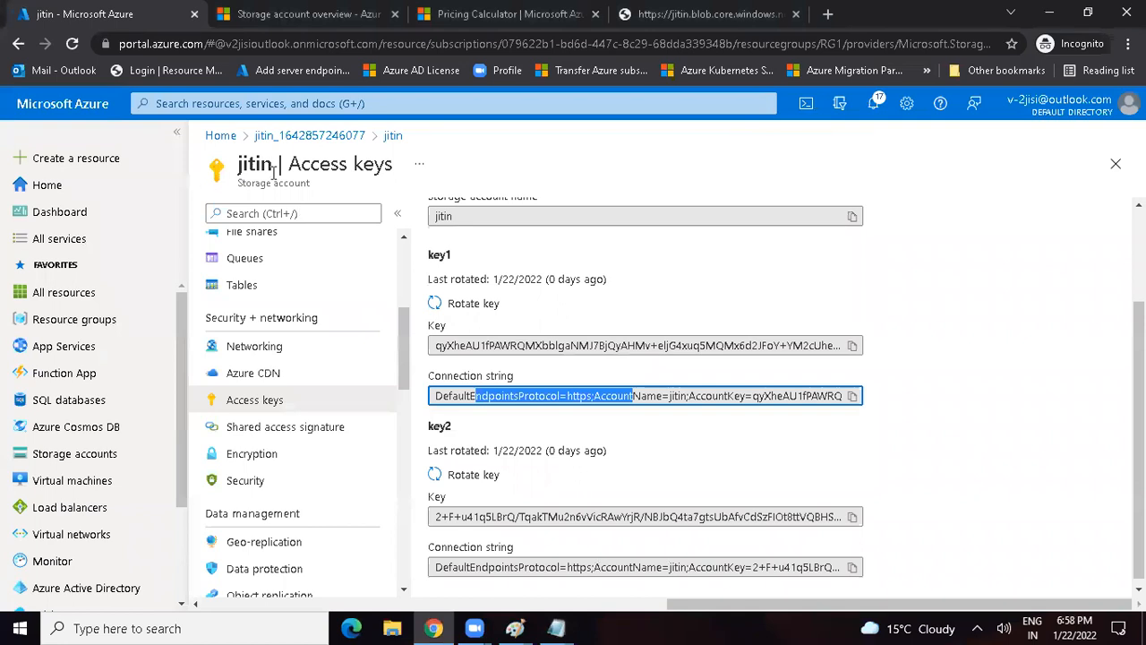
left_click(257, 461)
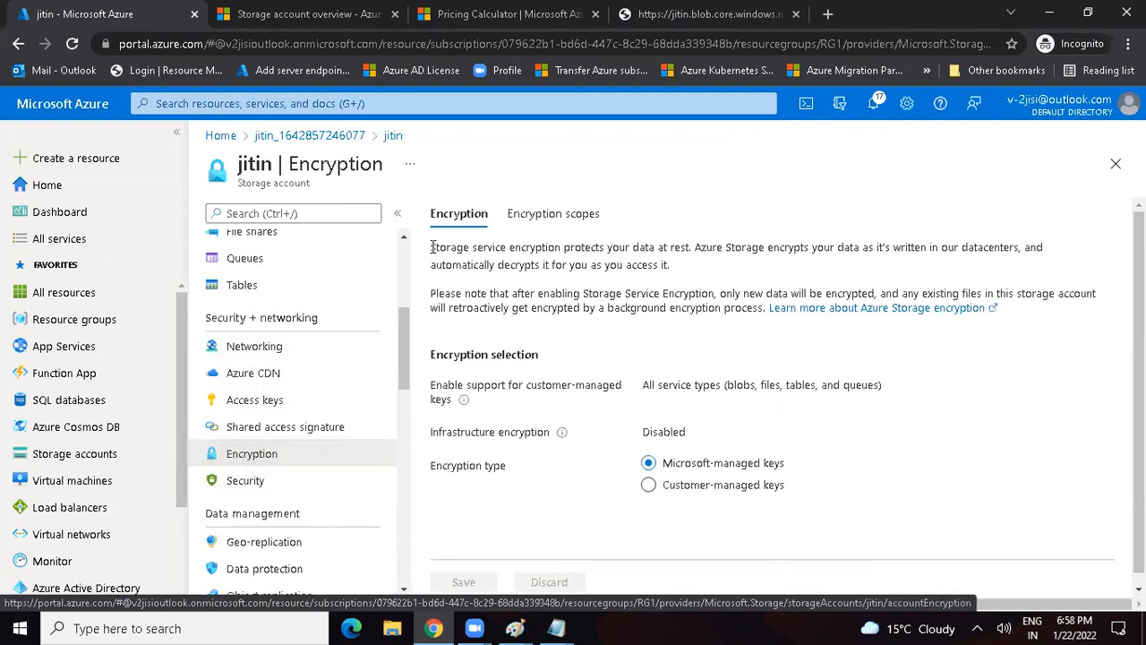
left_click_drag(431, 247, 1054, 256)
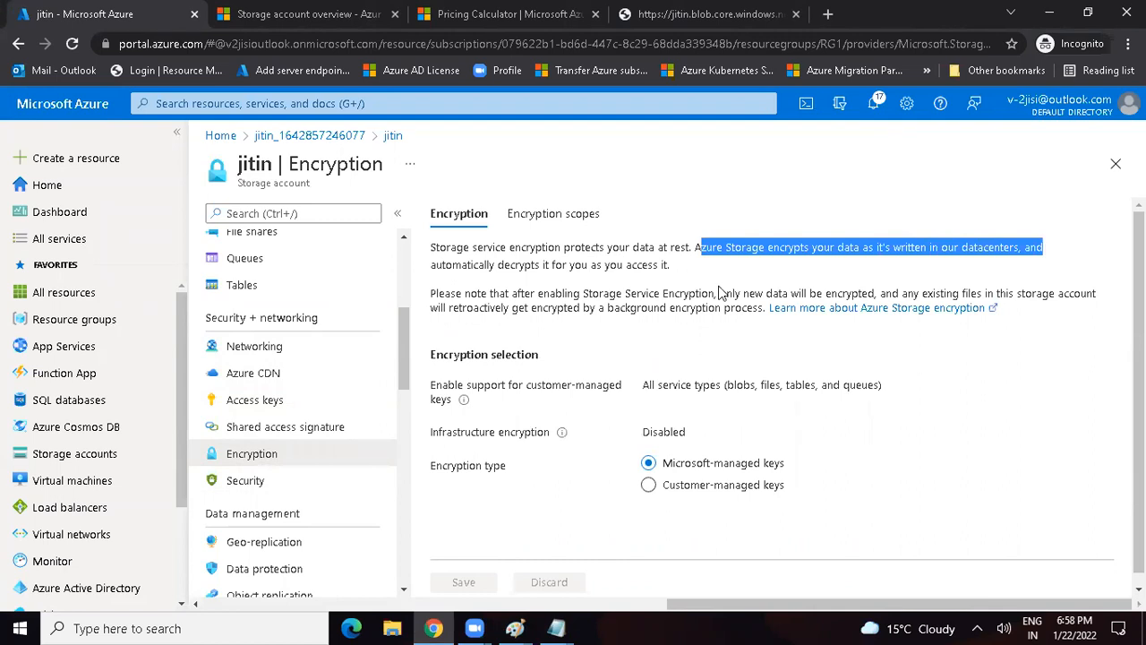
left_click_drag(537, 285, 643, 265)
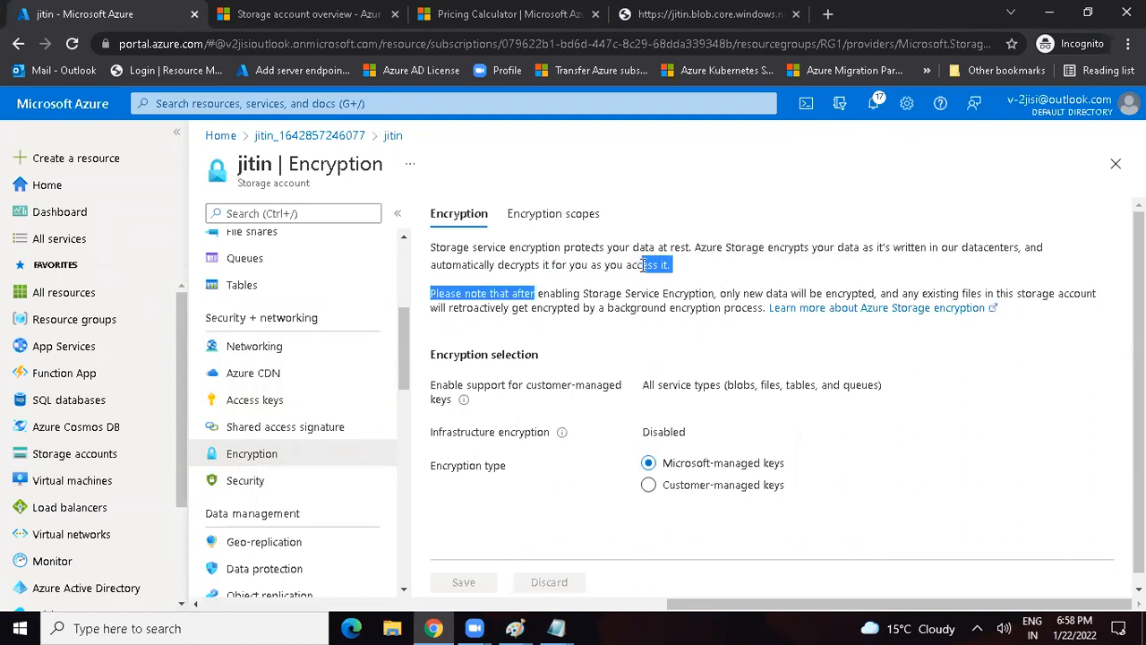
left_click(567, 286)
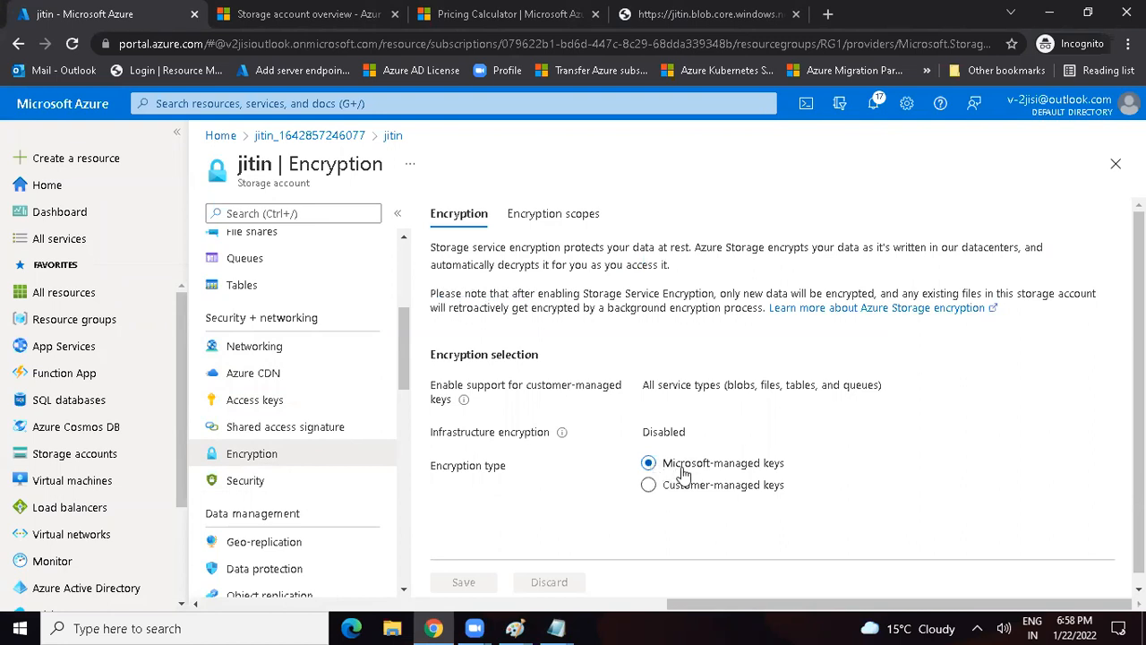
Step: Set the encryption type to Customer-managed keys and choose to enter a key URI as the encryption key
left_click(654, 492)
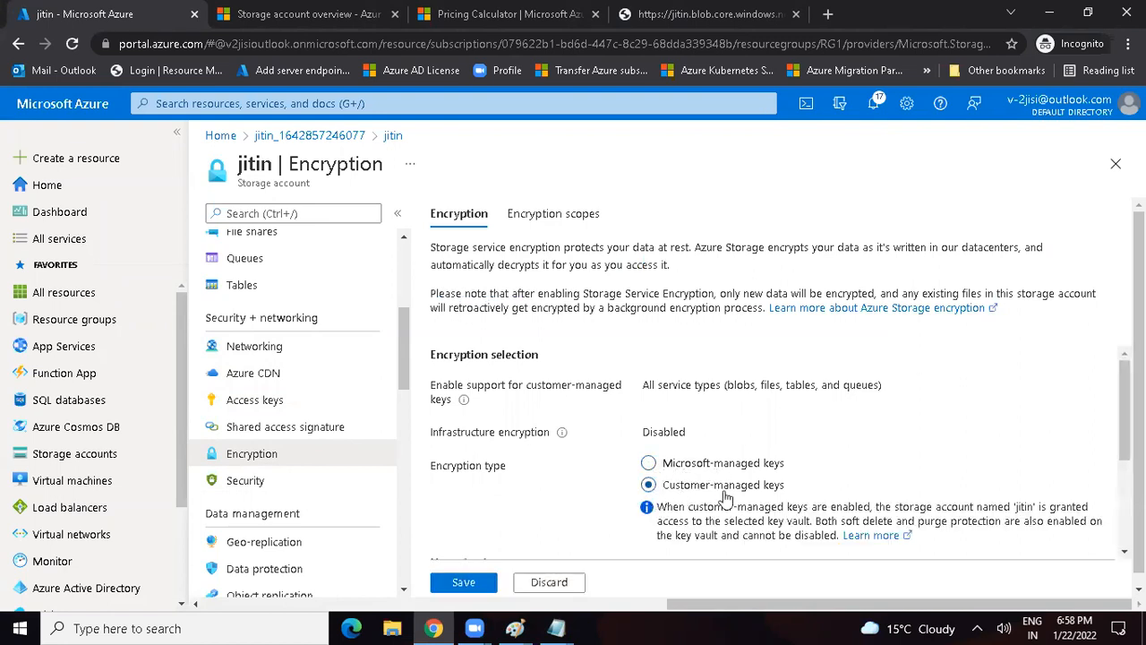
scroll(1125, 408, "down", 2)
scroll(1125, 408, "down", 2)
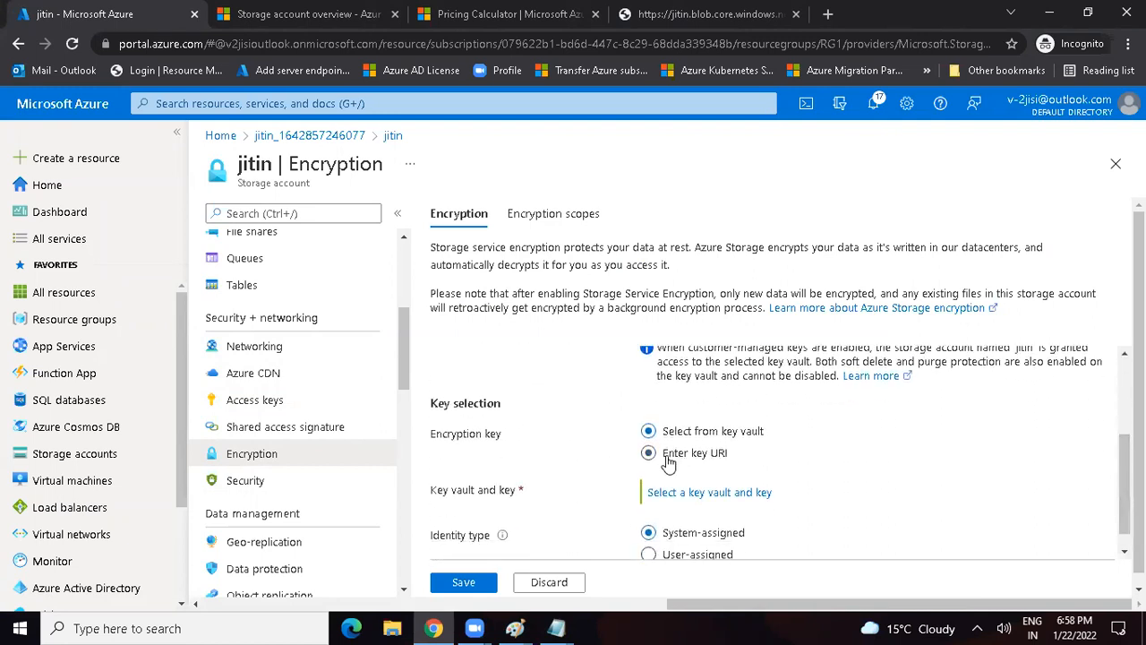
left_click(649, 454)
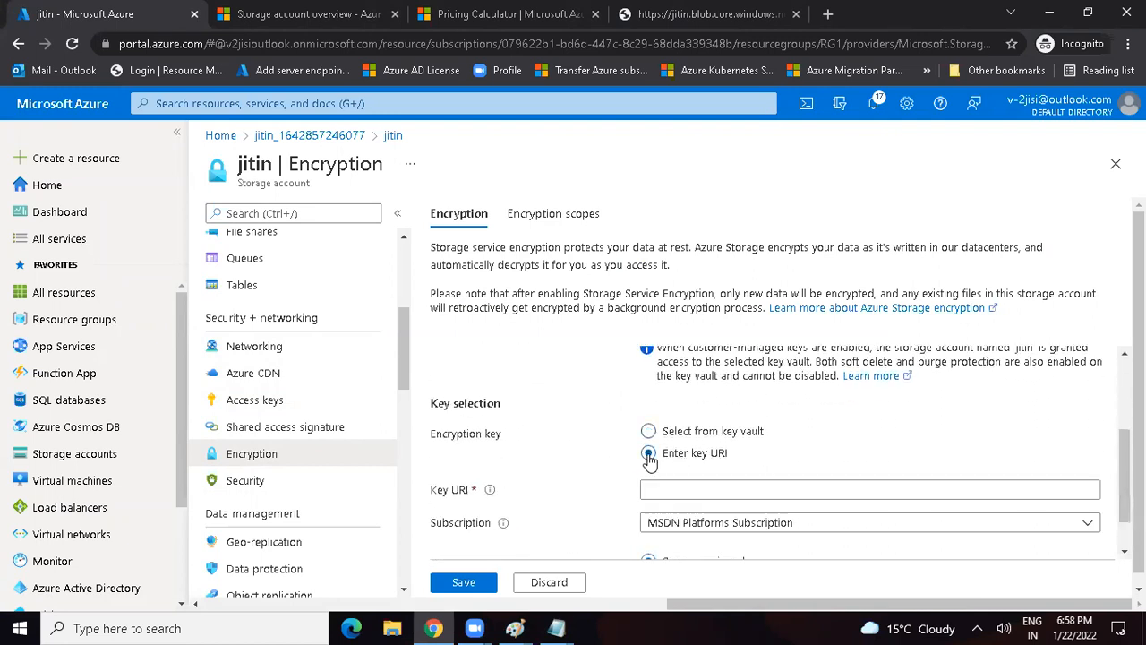
left_click(669, 495)
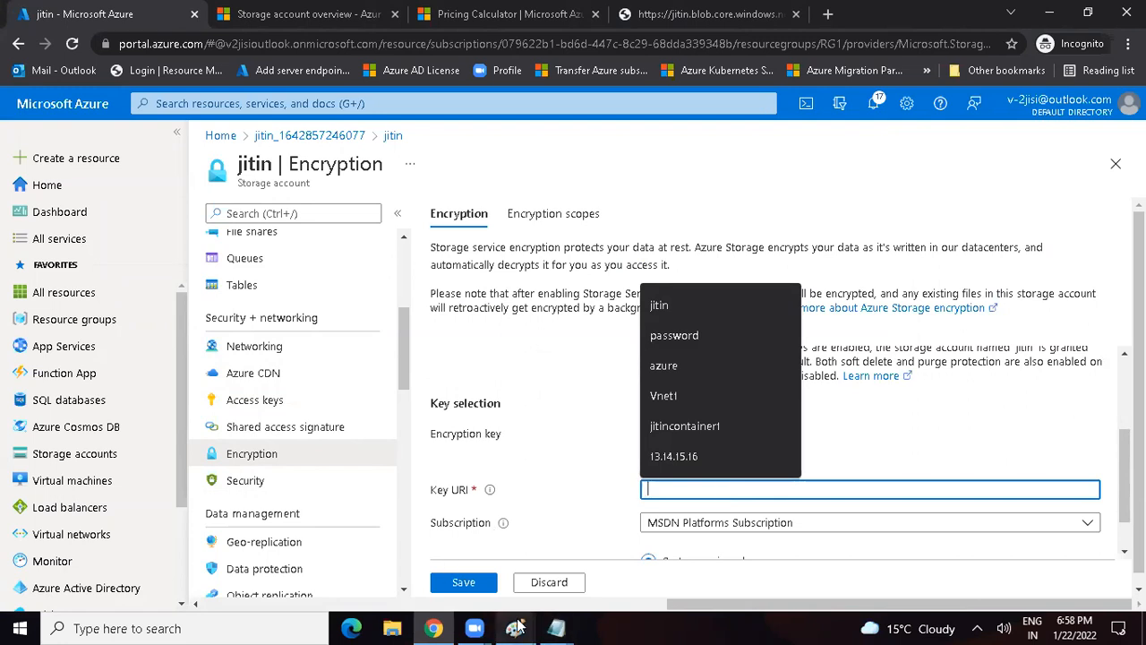
Step: In the Notepad notes, add the line "How to storage Blobs inside the" below "How to create Container"
mouse_move(560, 628)
left_click(639, 585)
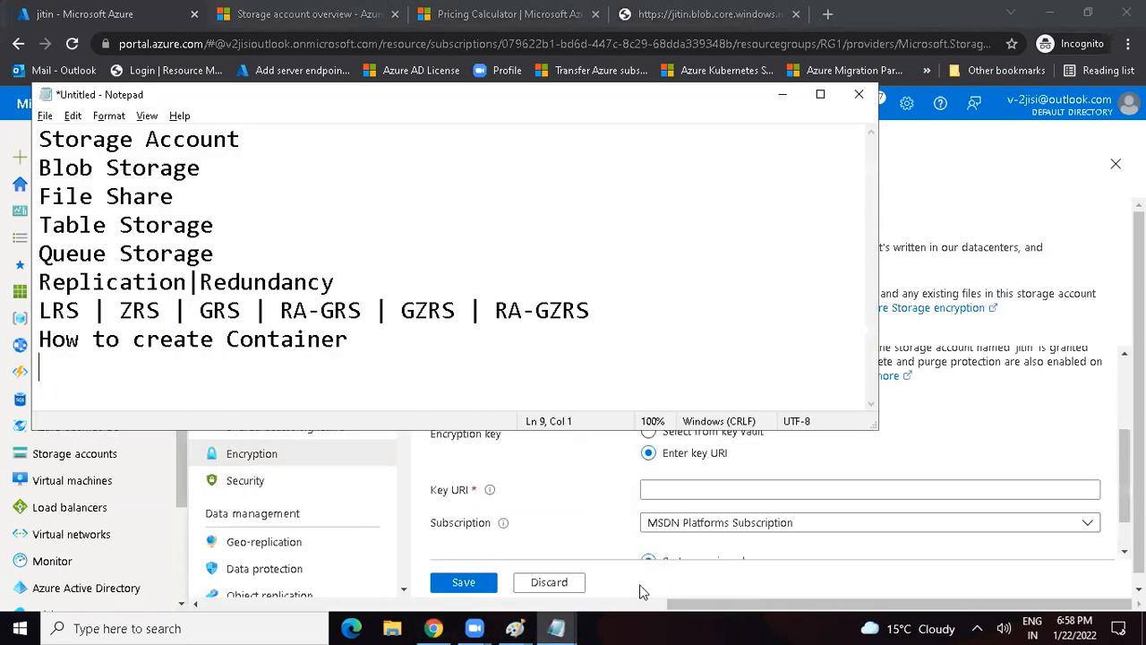
type("How to")
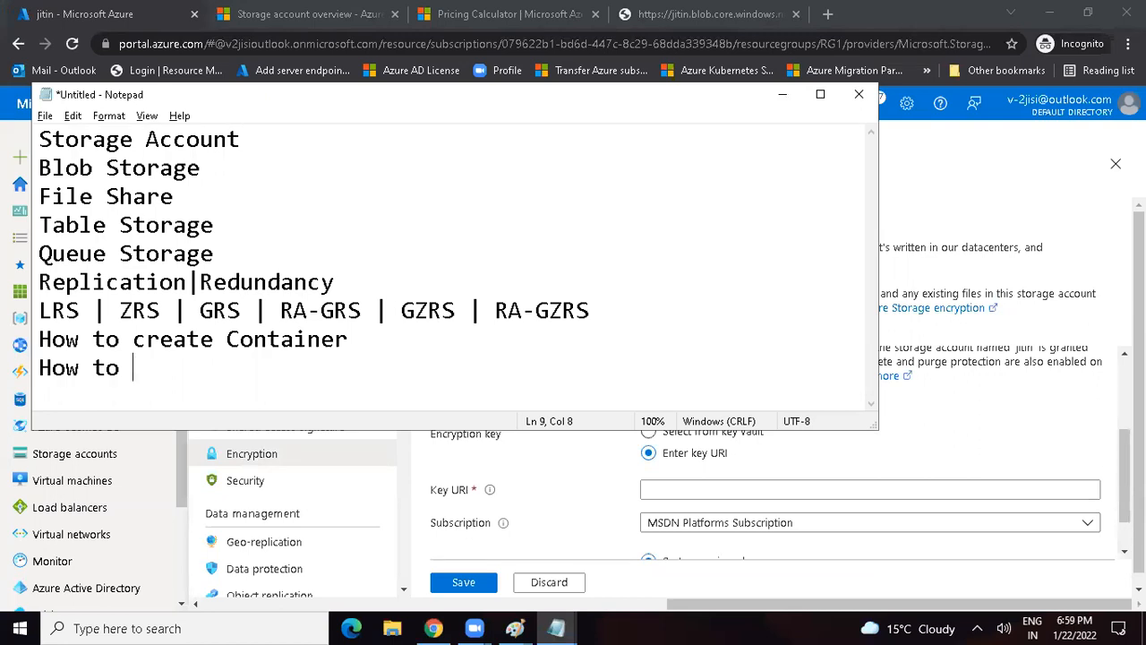
type("storage Blobs ")
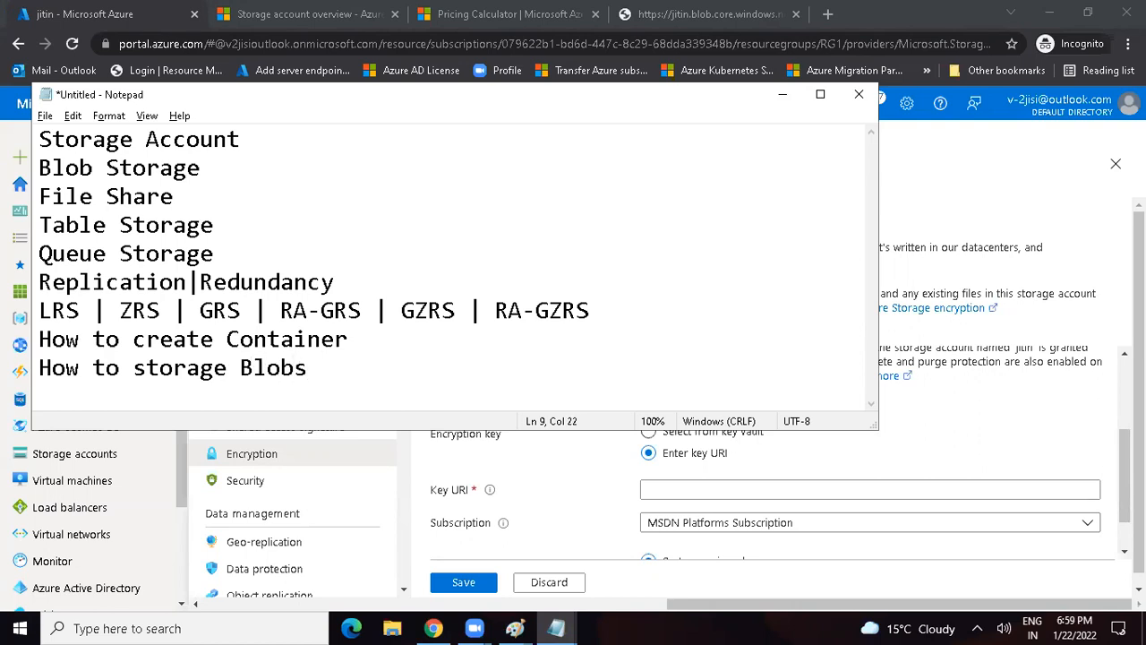
type("insidethe")
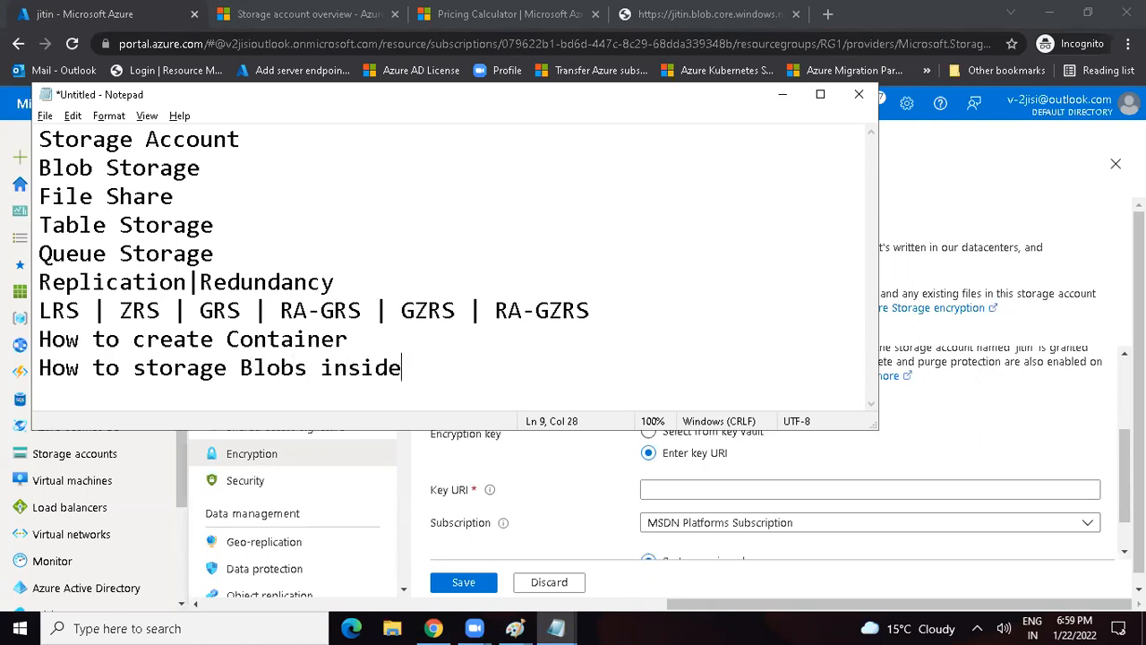
key("BackSpace")
key("BackSpace")
key("BackSpace")
type("the")
Step: Return to the Azure portal, search for "sub" and open the Subscriptions service, discarding the unsaved encryption edits
left_click(782, 96)
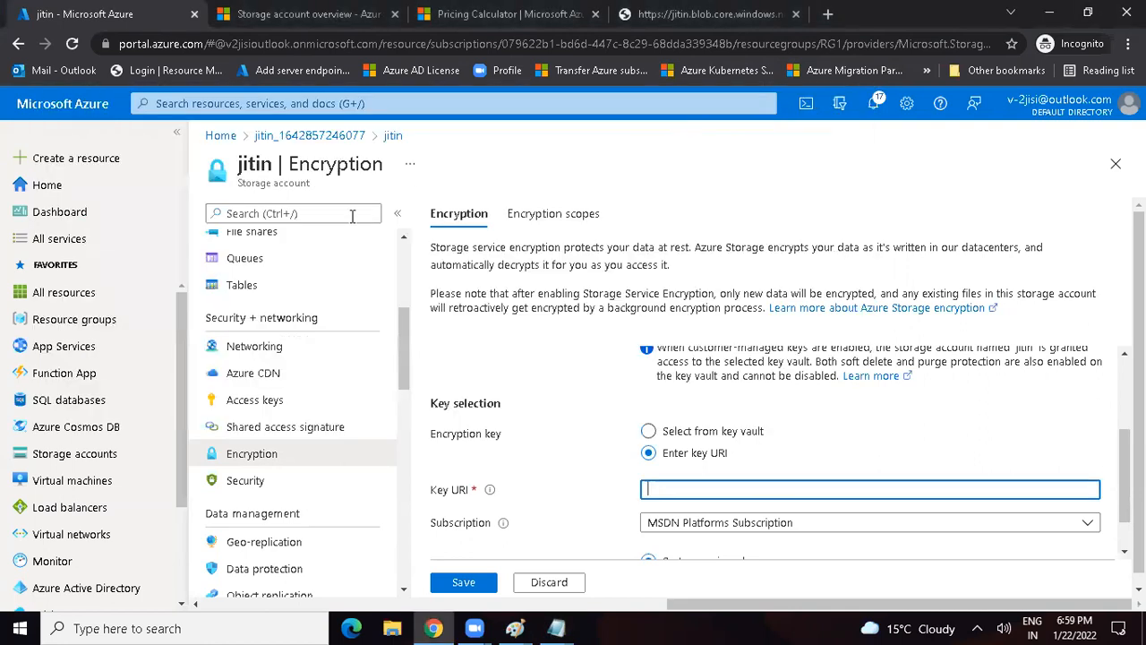
left_click(215, 101)
type("s")
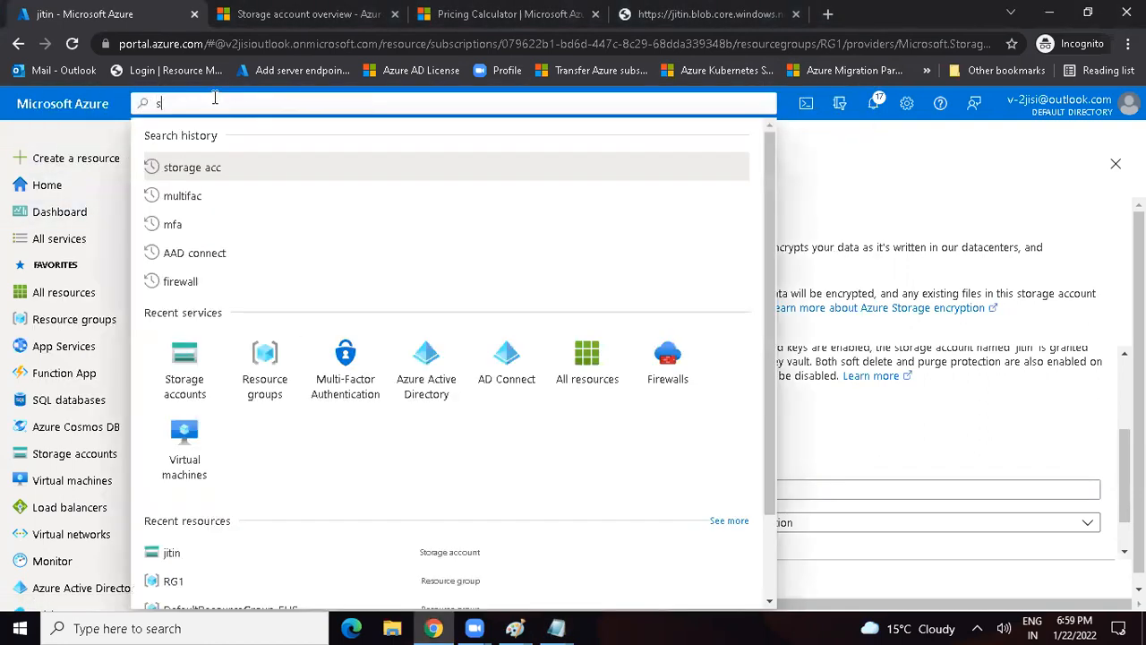
type("ub")
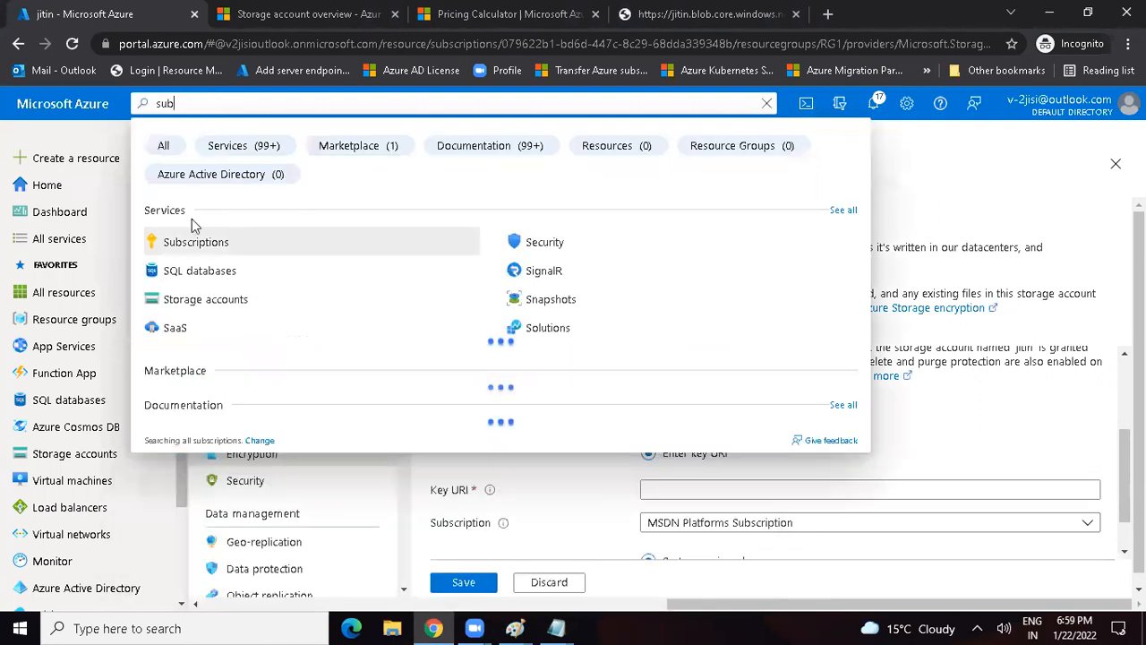
key("Escape")
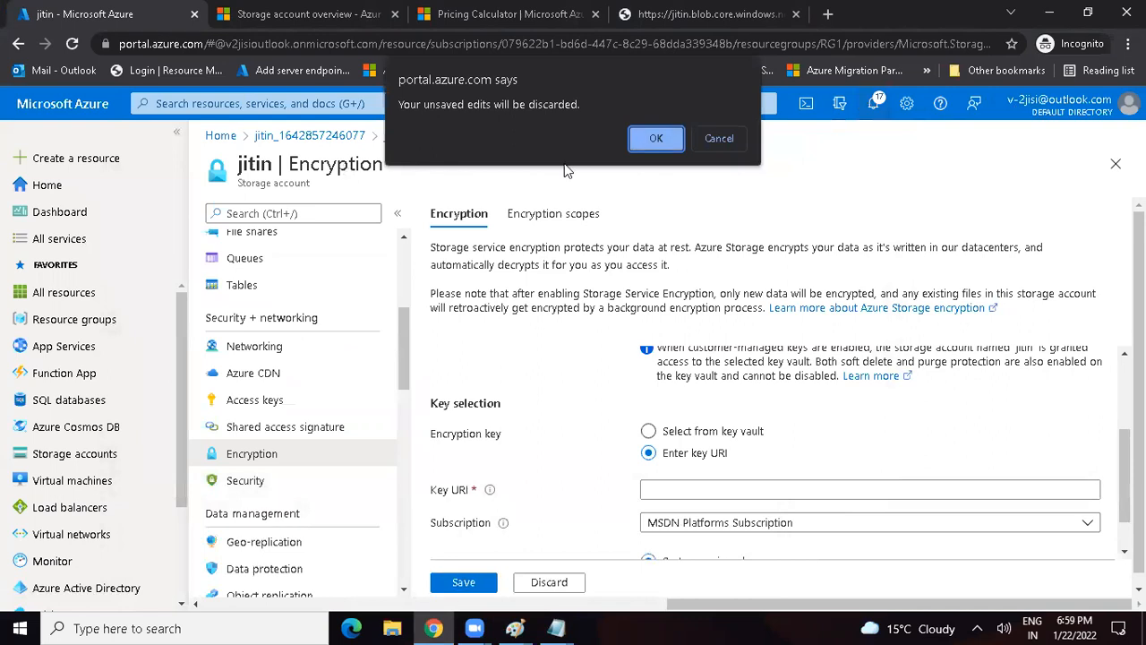
left_click(655, 138)
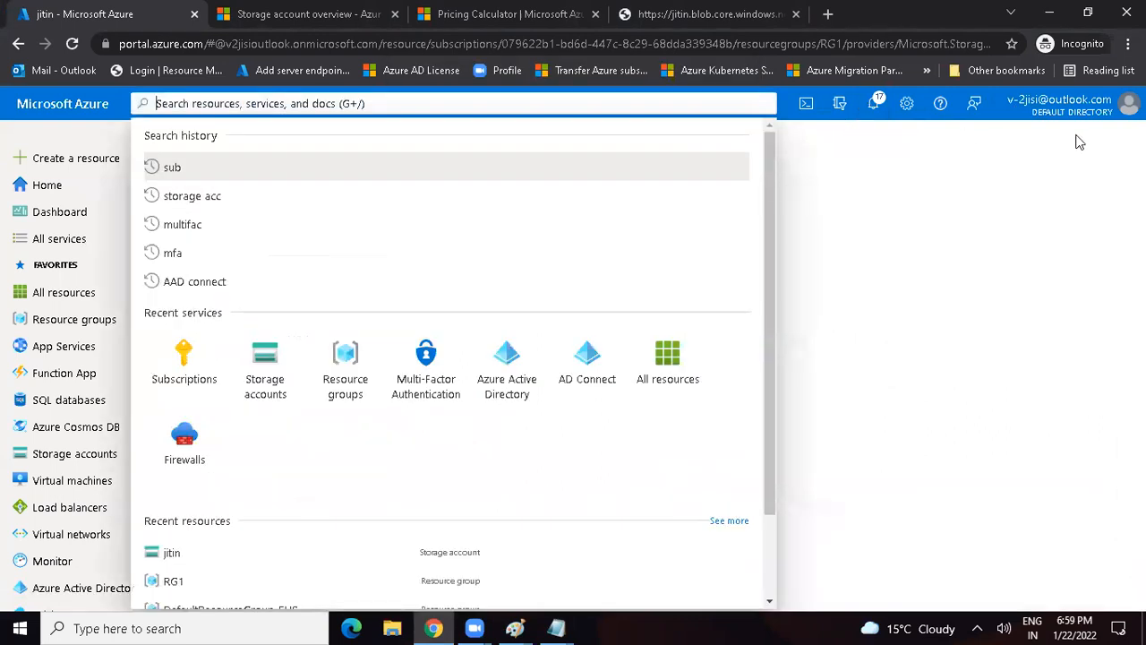
left_click(184, 363)
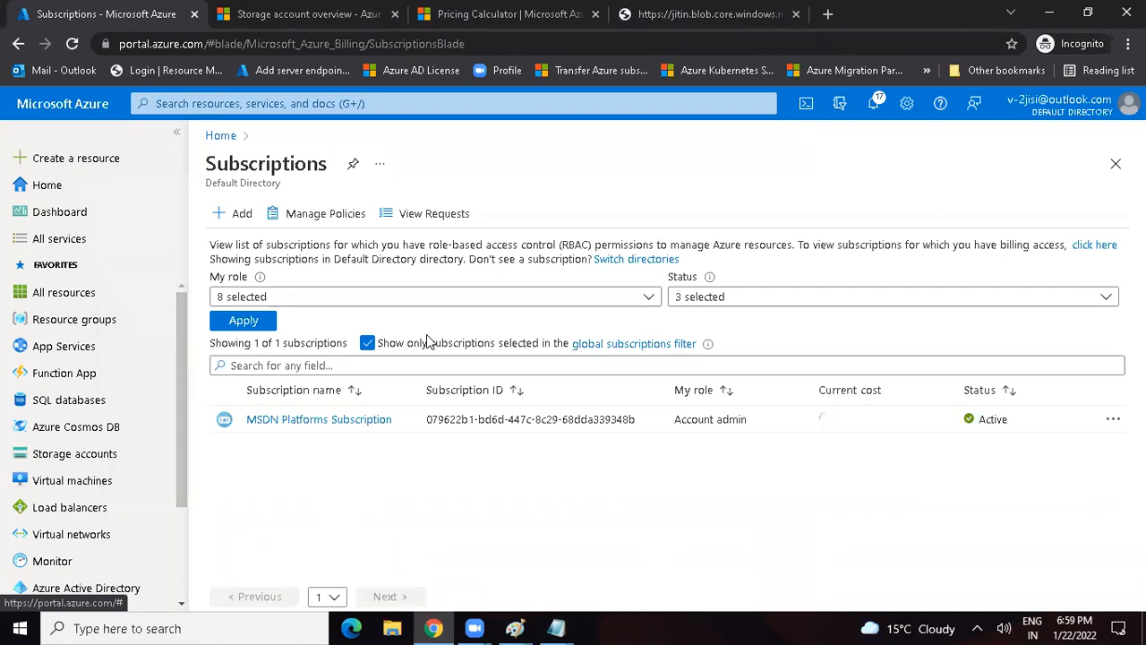
Step: Start adding a subscription and examine the popular and other offers, including the MSDN Platforms Subscription
left_click(237, 217)
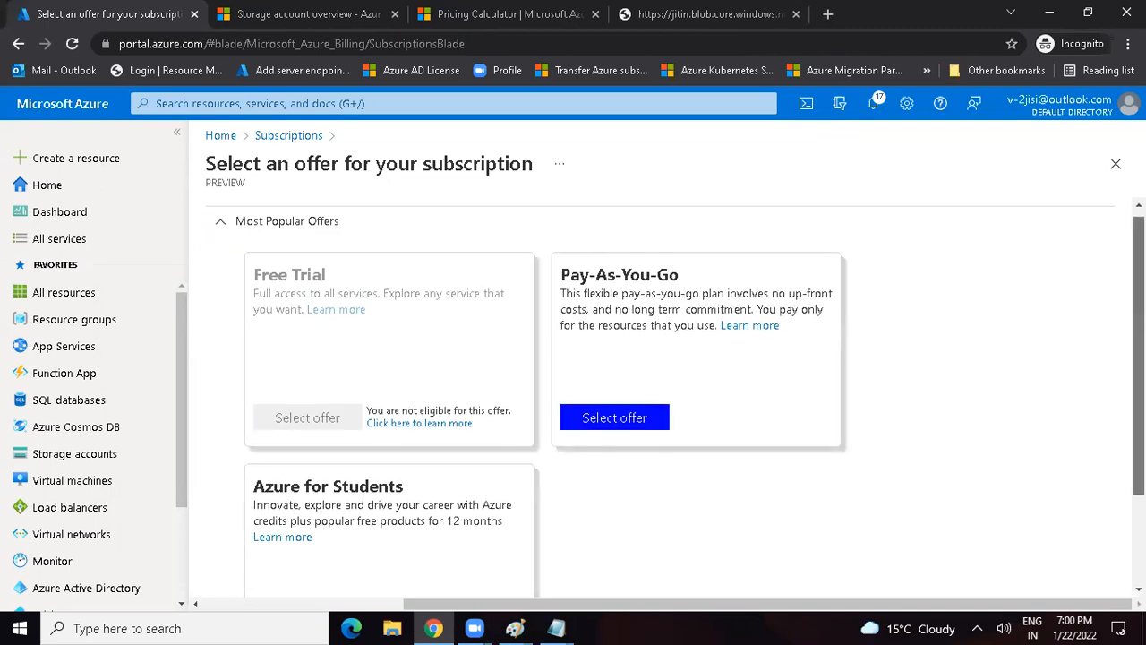
scroll(422, 474, "down", 3)
left_click(223, 569)
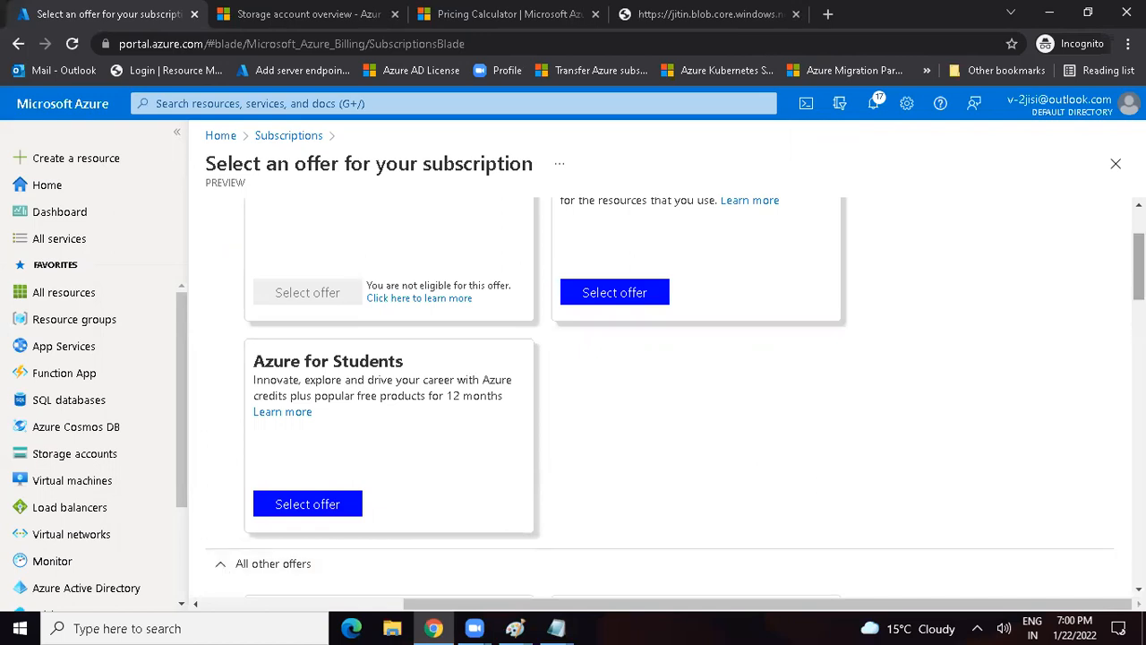
scroll(538, 394, "down", 4)
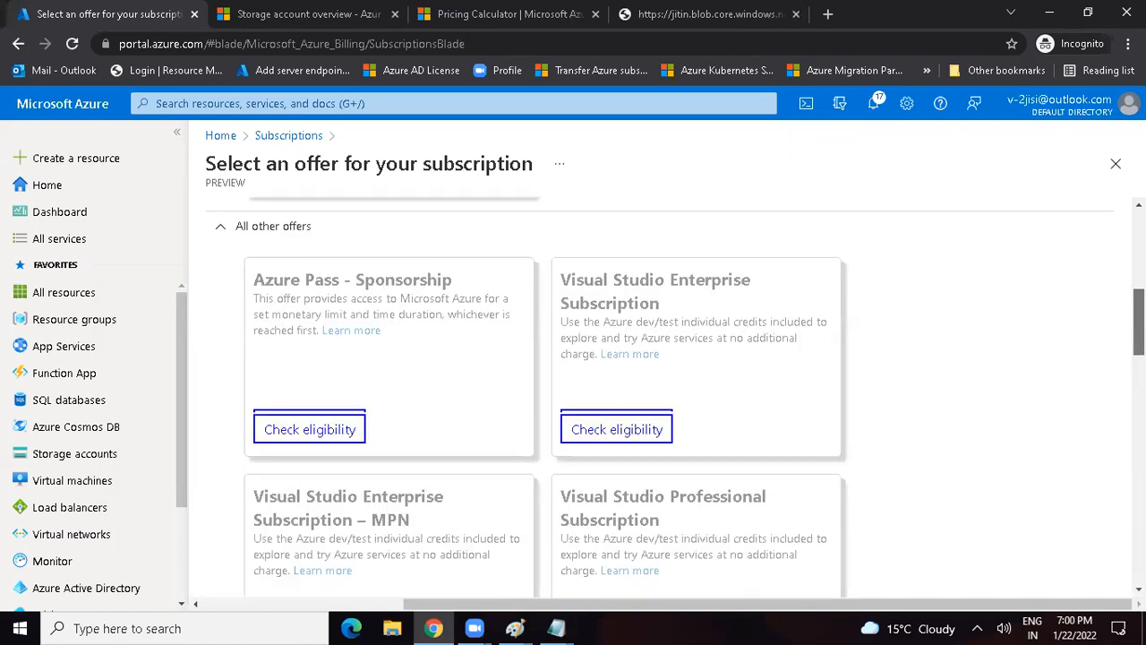
scroll(545, 394, "down", 5)
scroll(544, 394, "down", 4)
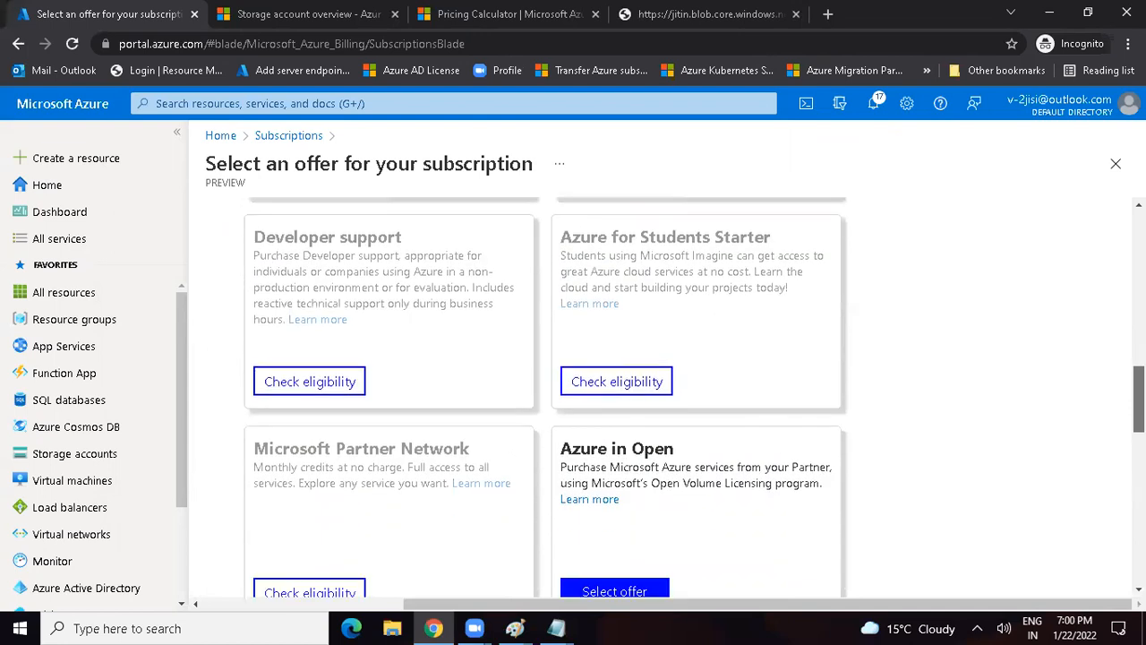
scroll(544, 394, "down", 6)
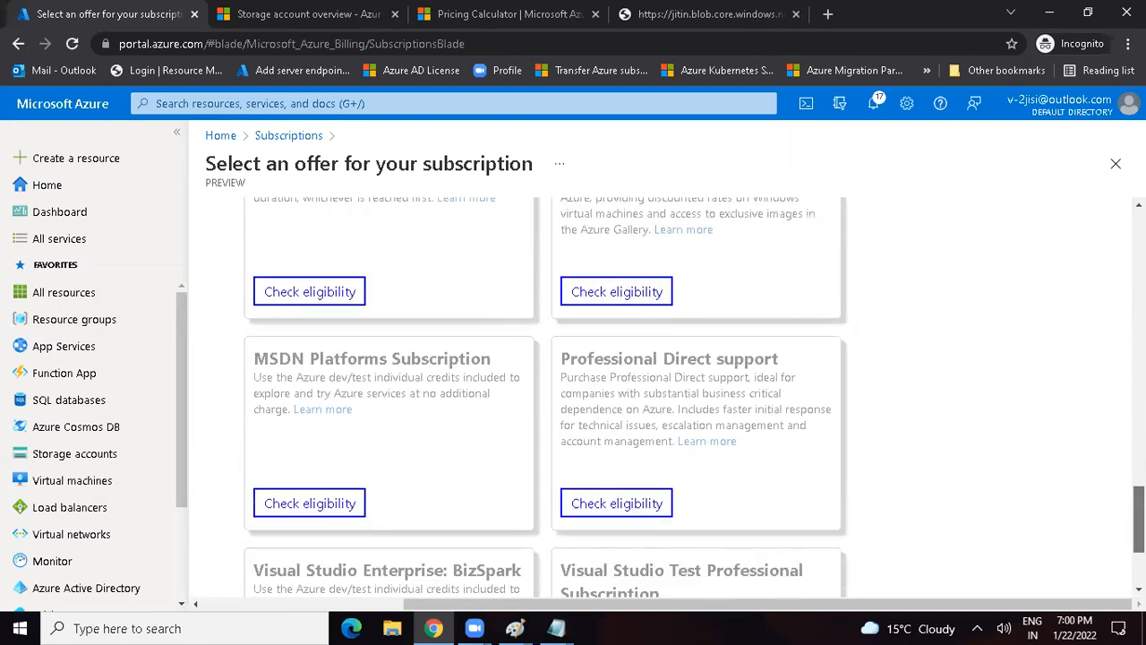
scroll(544, 394, "down", 2)
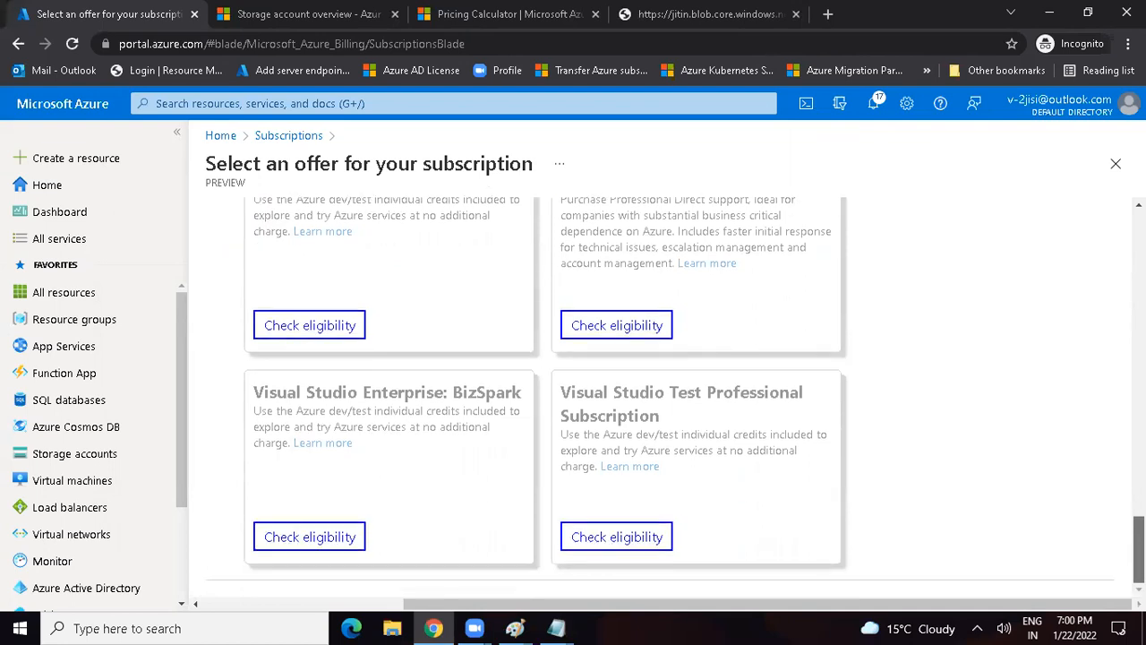
scroll(544, 394, "up", 4)
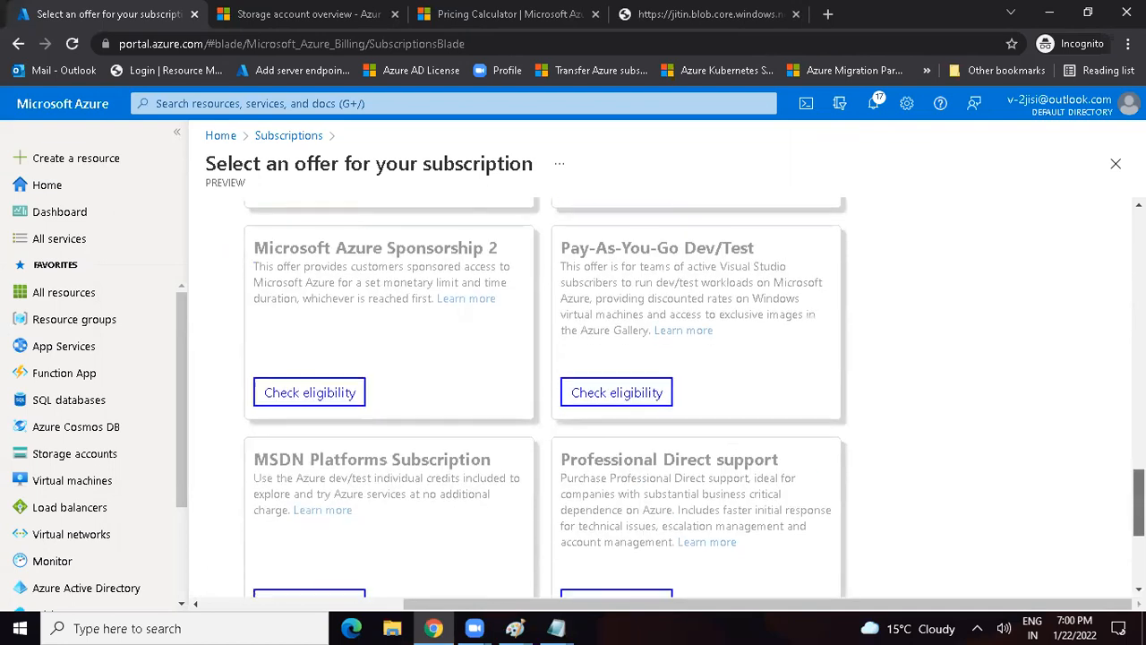
scroll(647, 481, "down", 2)
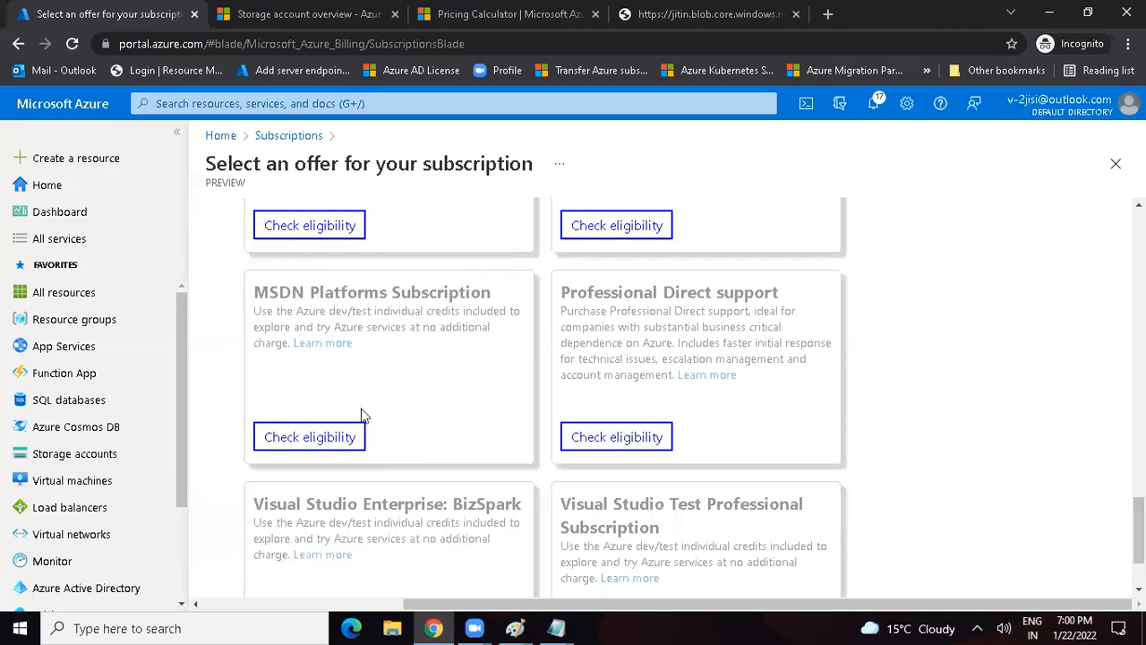
Step: Check eligibility for the MSDN Platforms Subscription offer and read its linked details page
left_click(327, 436)
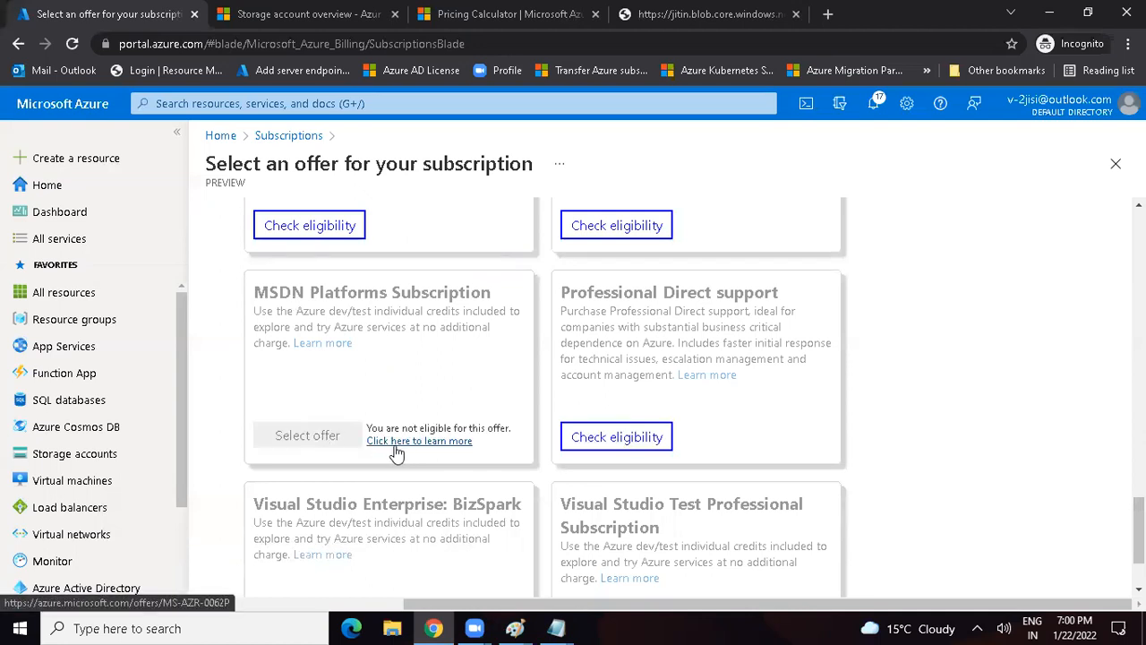
left_click(415, 444)
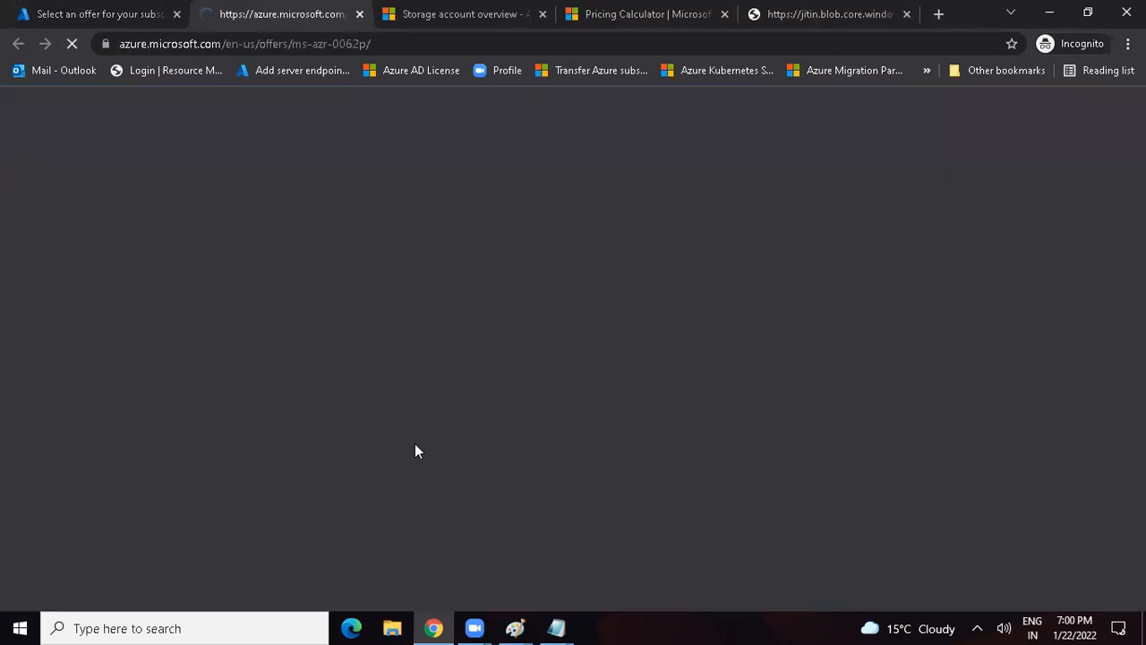
left_click(131, 50)
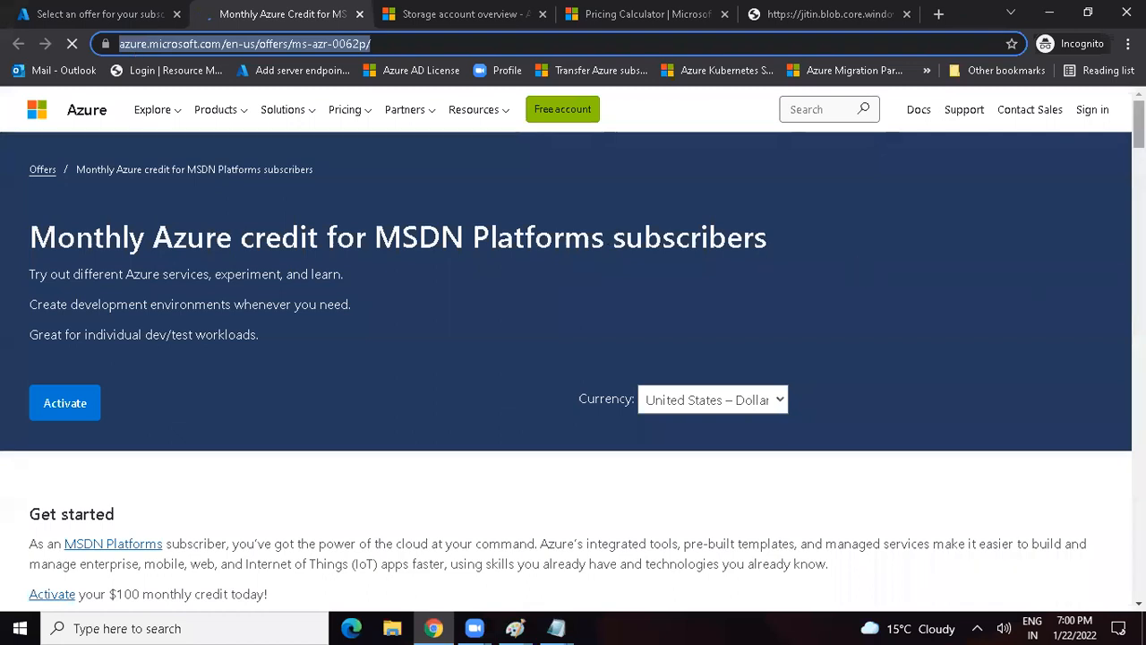
scroll(858, 269, "down", 3)
scroll(573, 350, "down", 2)
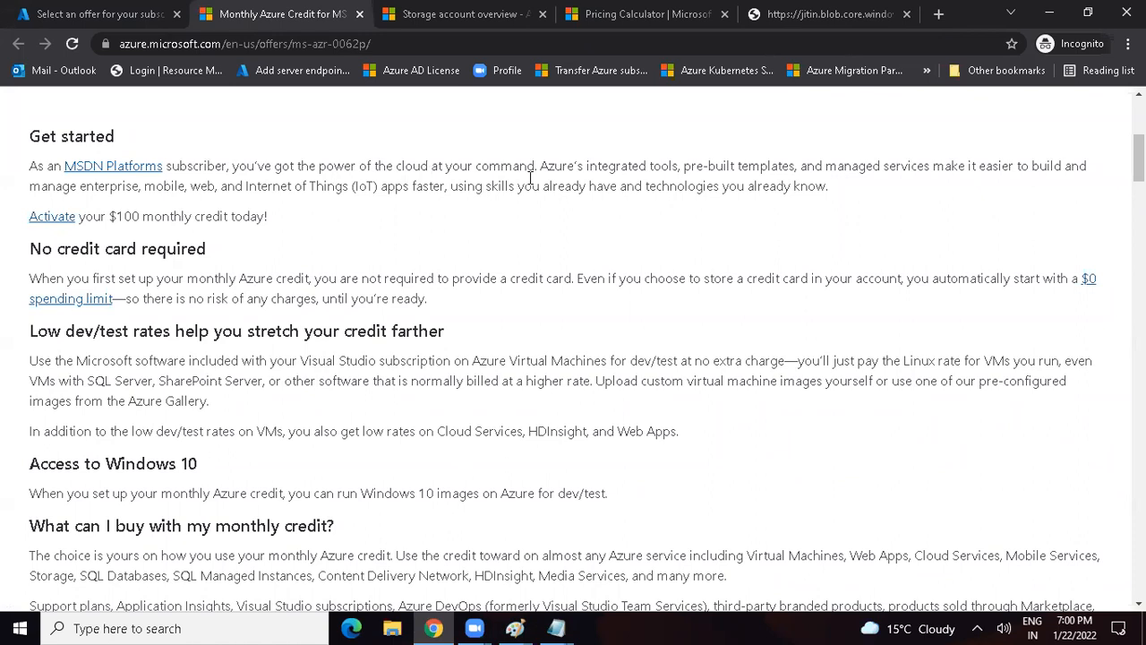
Step: Search the web for "how to get MSDN subscription" and read the featured answer
left_click(129, 44)
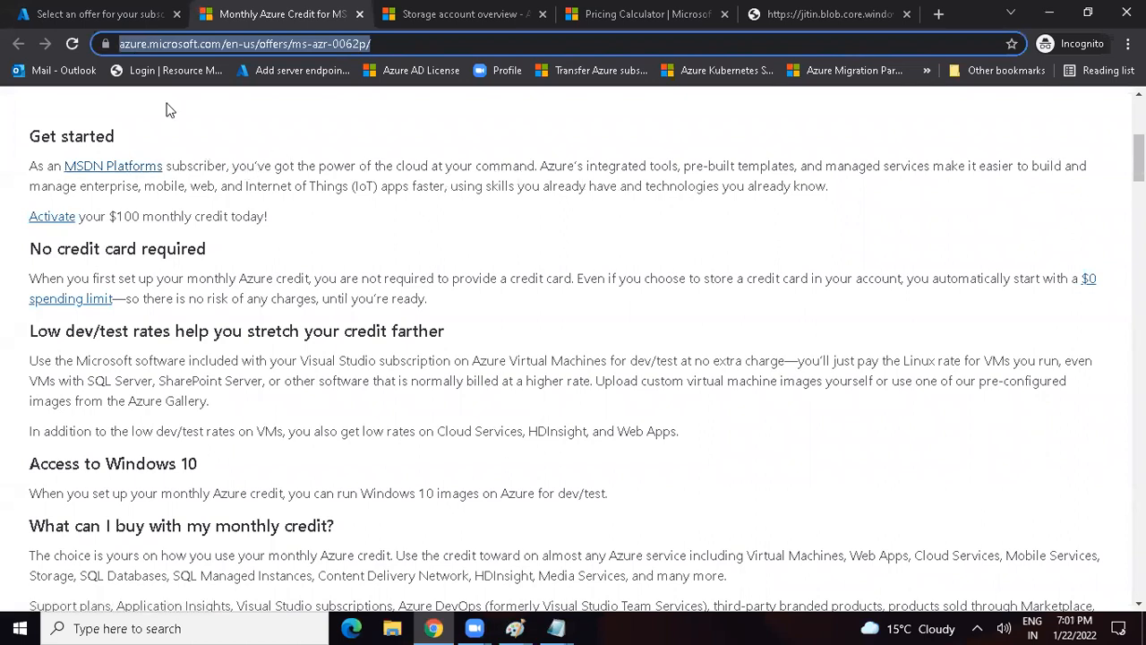
type("how to get ")
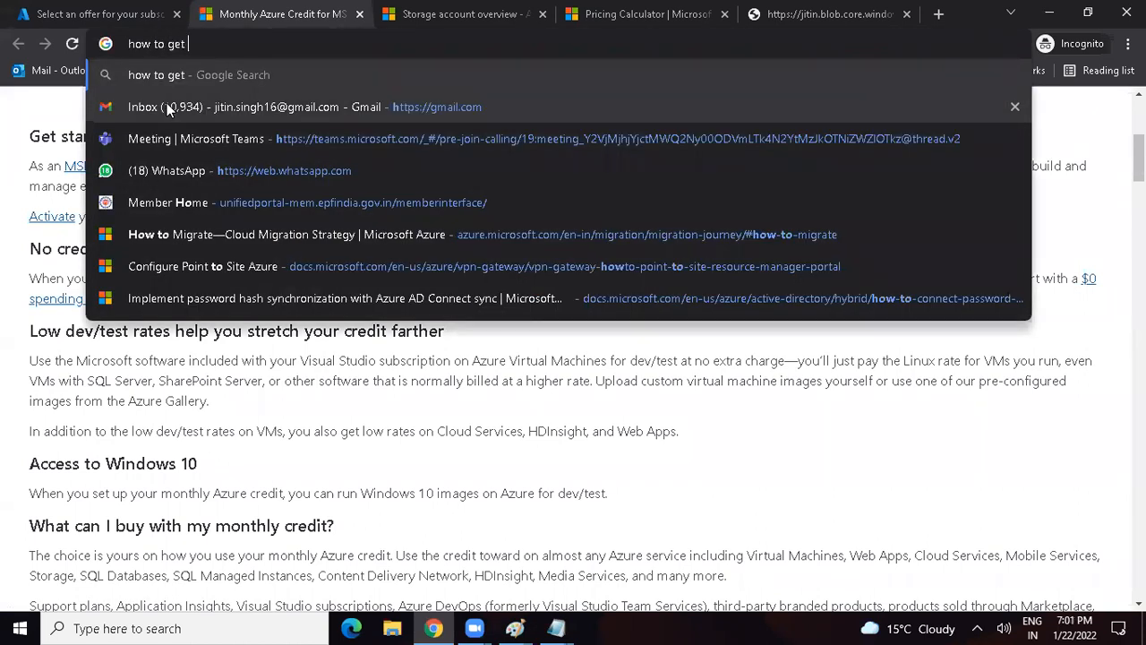
type("MSDN subscription")
key("Return")
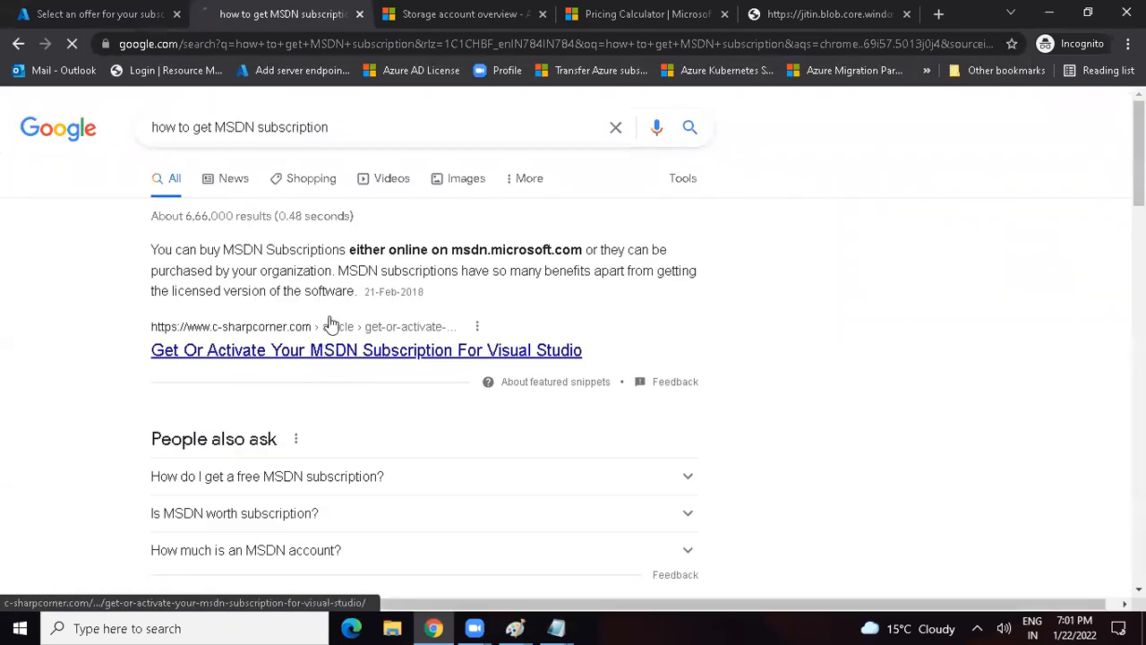
left_click_drag(206, 250, 472, 253)
left_click(492, 254)
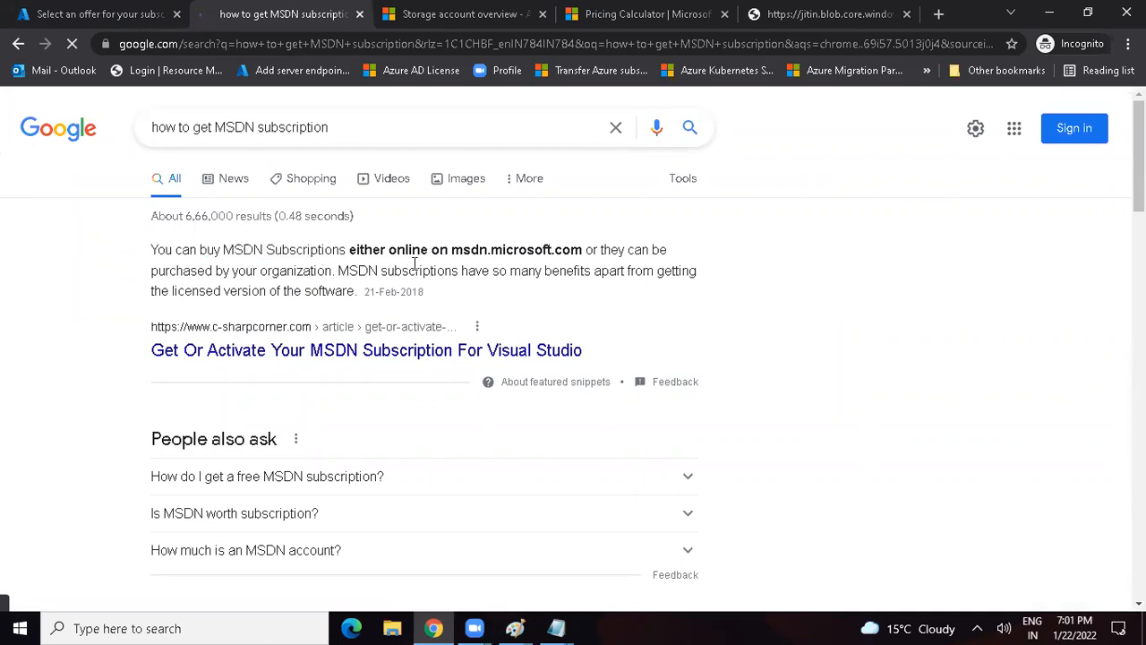
Step: Copy the msdn.microsoft.com address from the featured answer and load that site in the current browser tab
left_click_drag(269, 272, 319, 272)
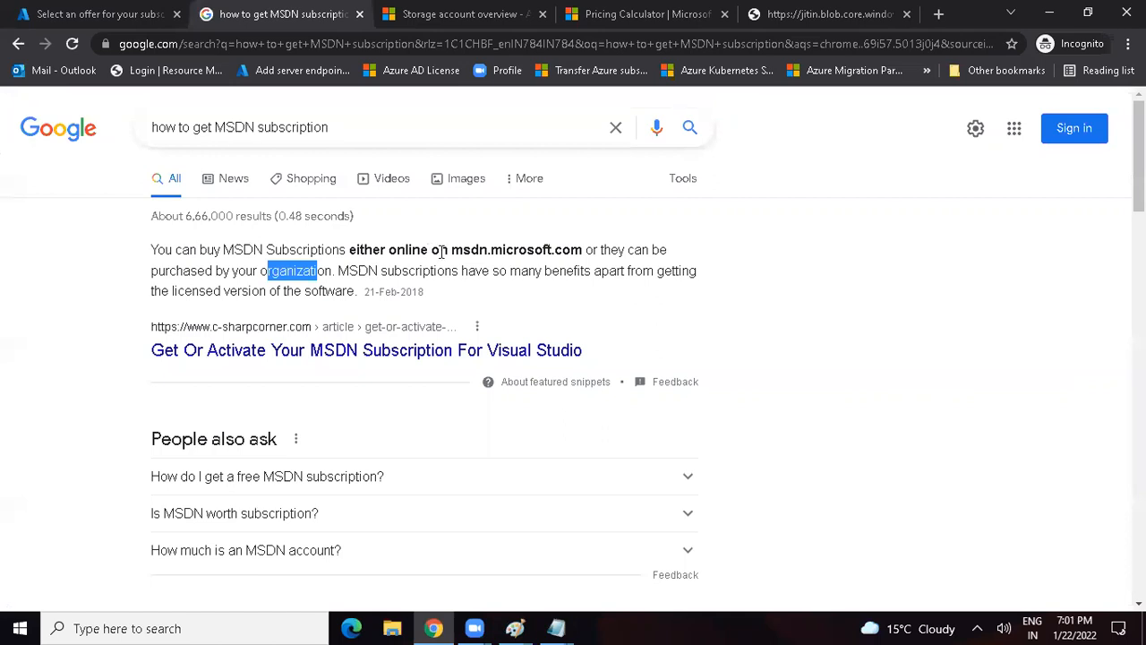
left_click_drag(452, 252, 583, 251)
key("ctrl+c")
left_click(133, 44)
key("ctrl+v")
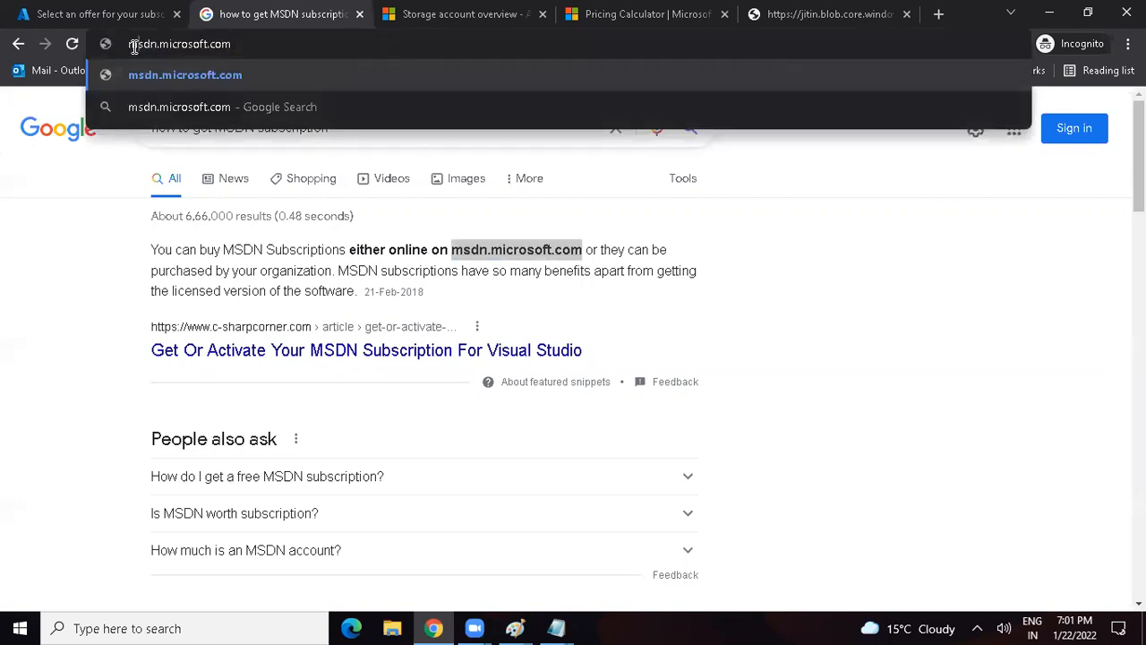
key("Return")
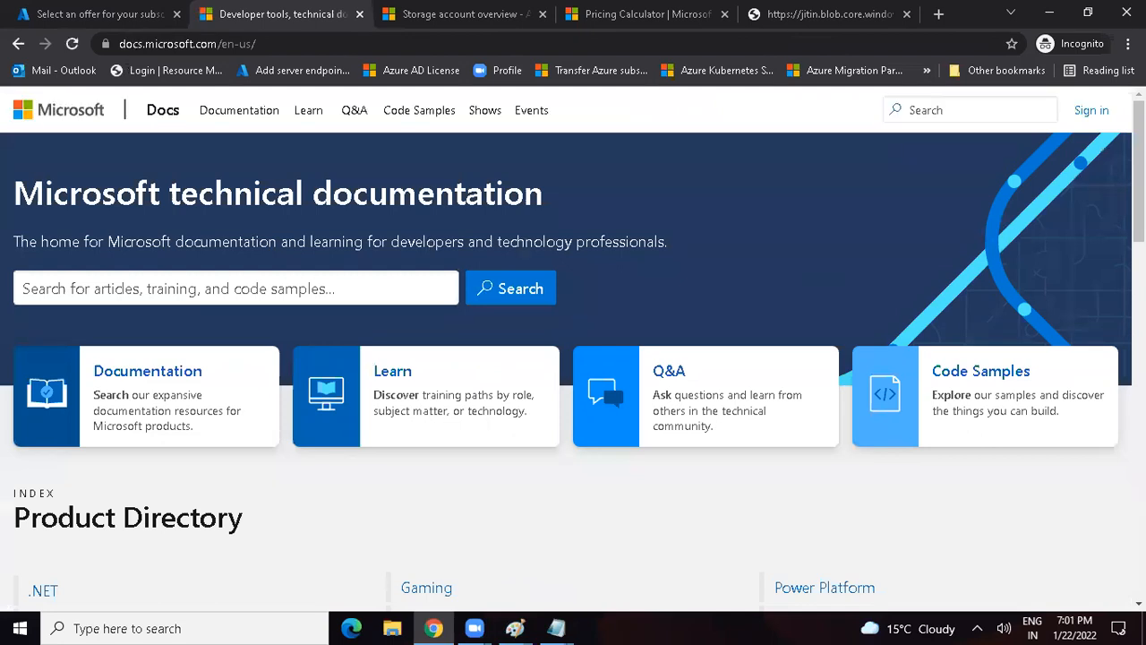
Step: Look over the Microsoft technical documentation home page, including its product directory, Microsoft Learn section and recommended resources
scroll(1139, 170, "down", 2)
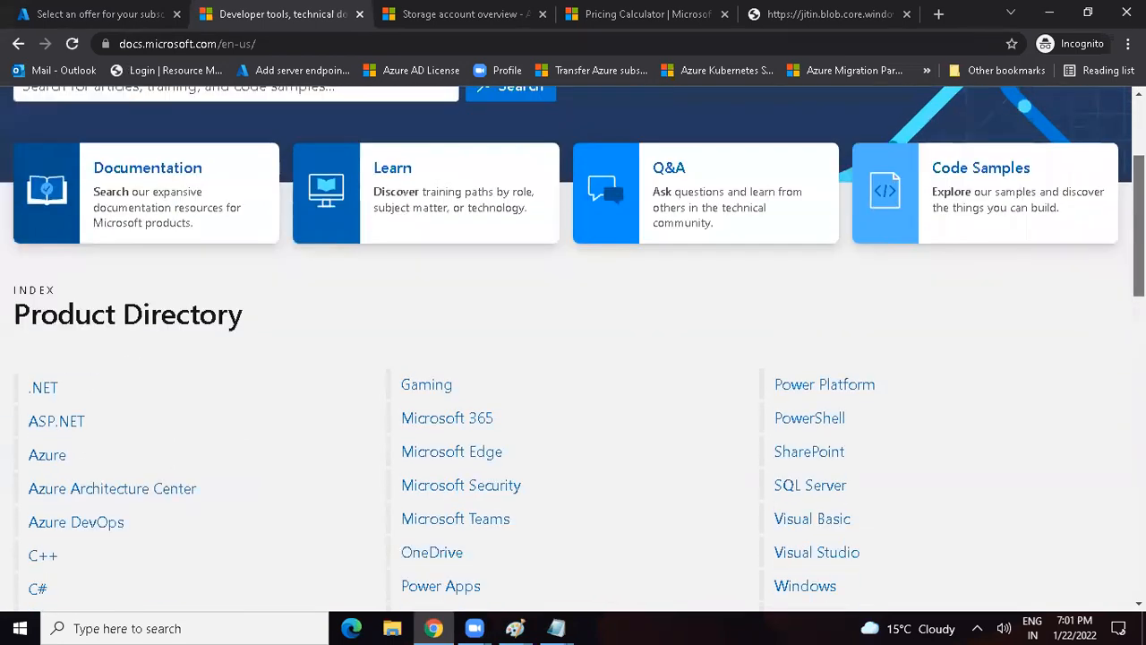
scroll(573, 349, "down", 7)
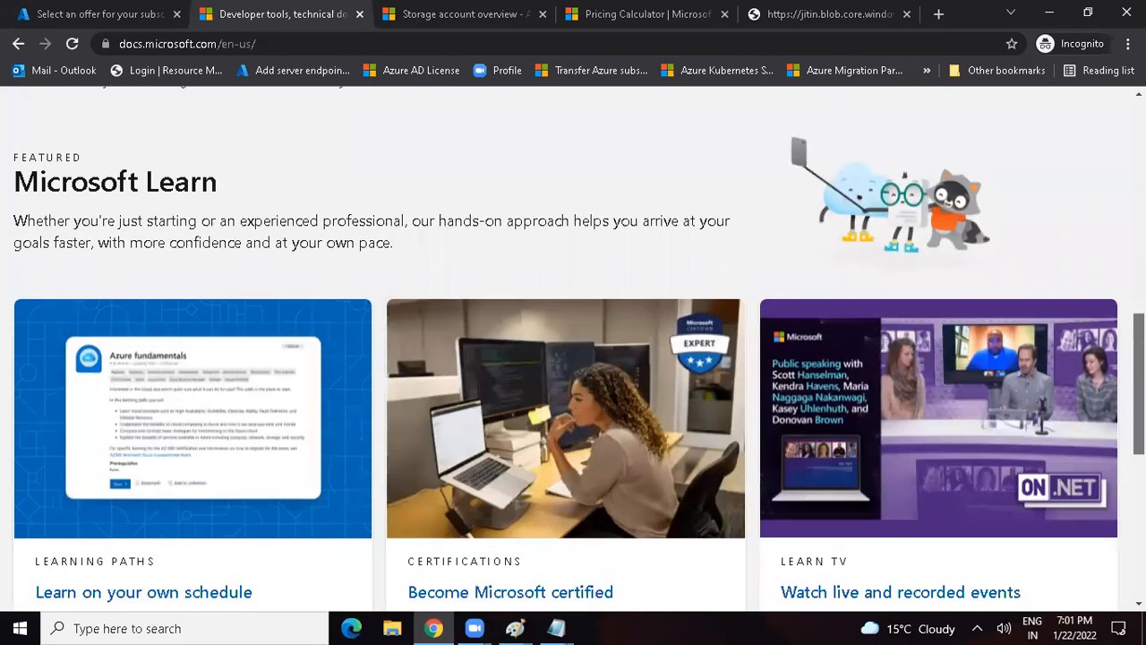
scroll(573, 350, "down", 4)
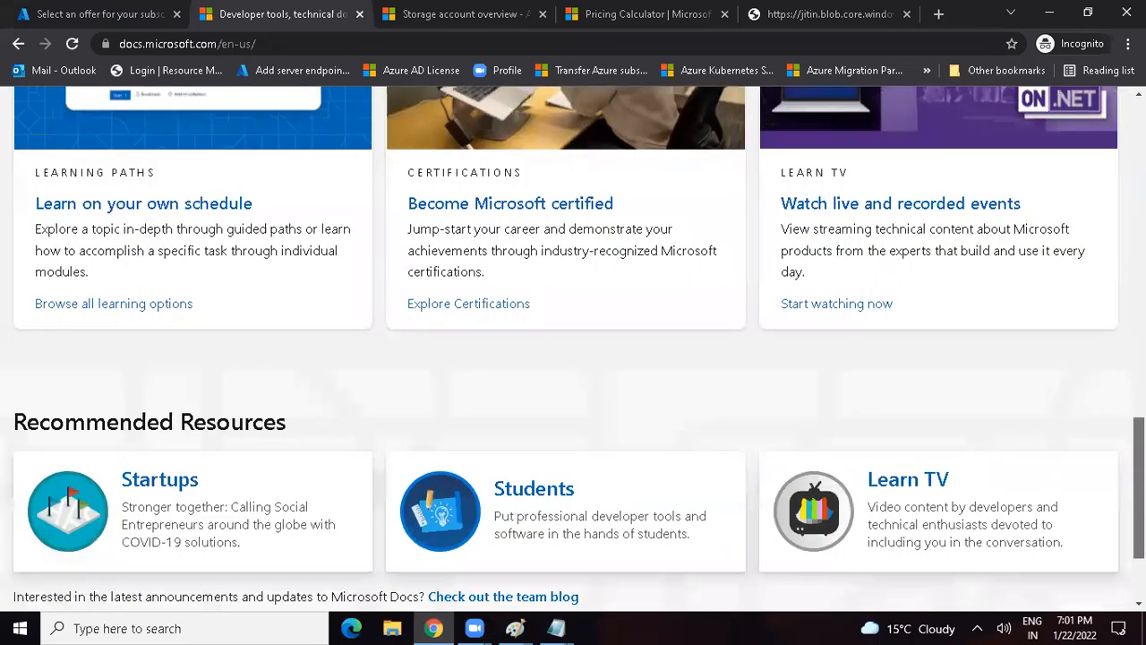
scroll(574, 348, "down", 1)
scroll(573, 348, "up", 4)
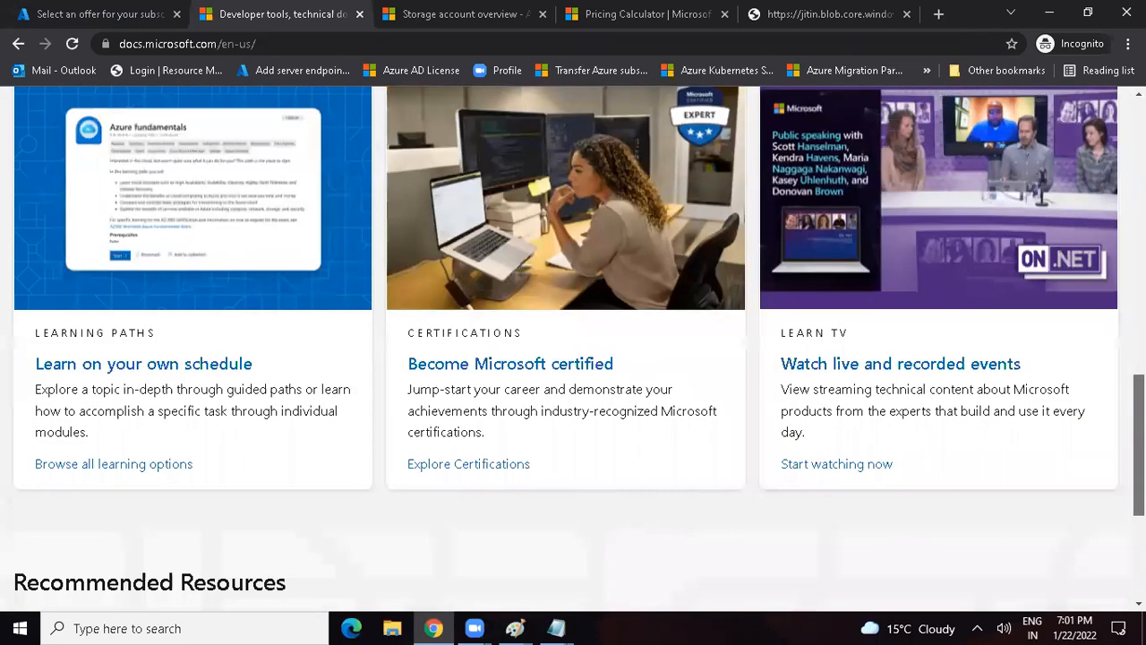
scroll(573, 348, "up", 10)
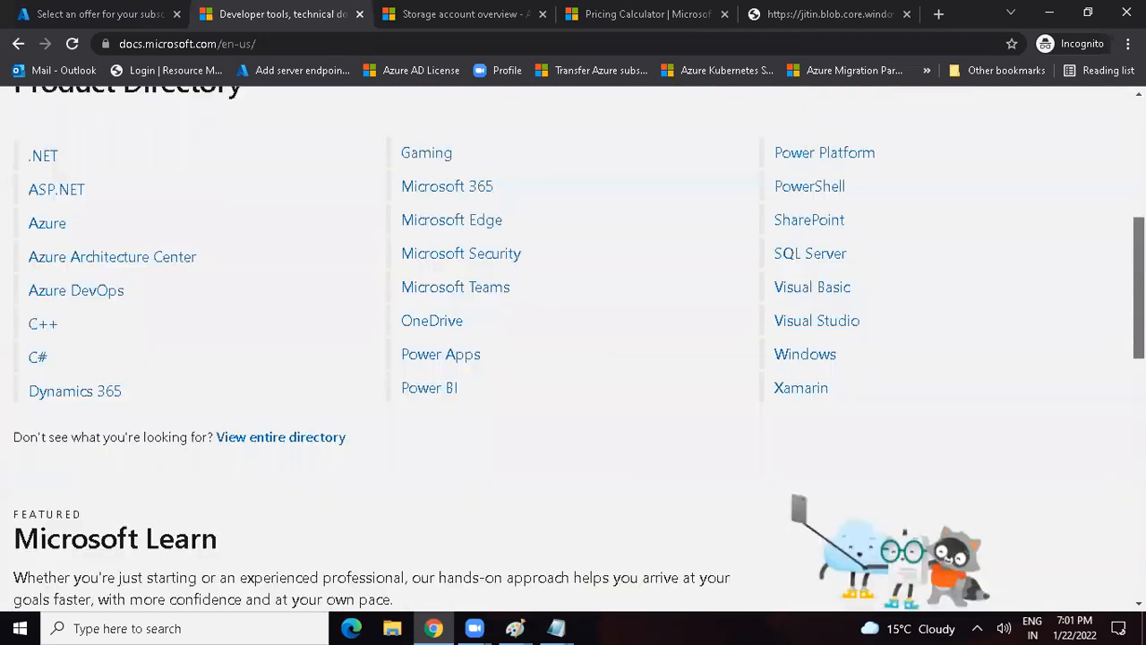
scroll(573, 348, "up", 1)
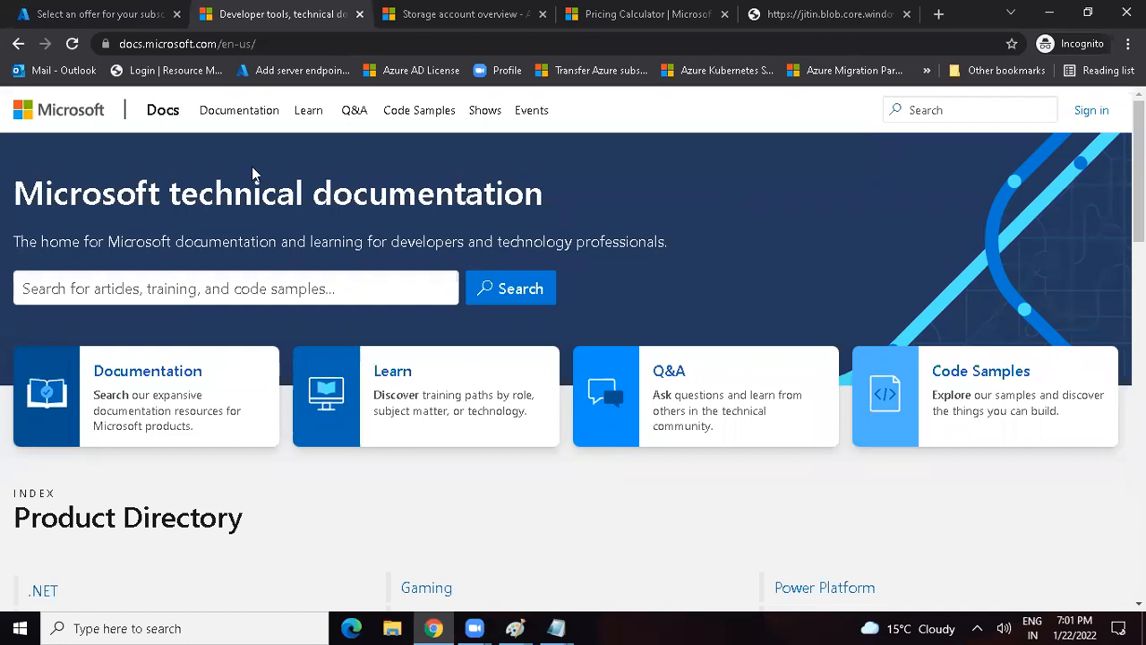
Step: Switch to the Notepad topic list and complete its last line as "How to storage Blobs inside the Storage Account"
key("alt+Tab")
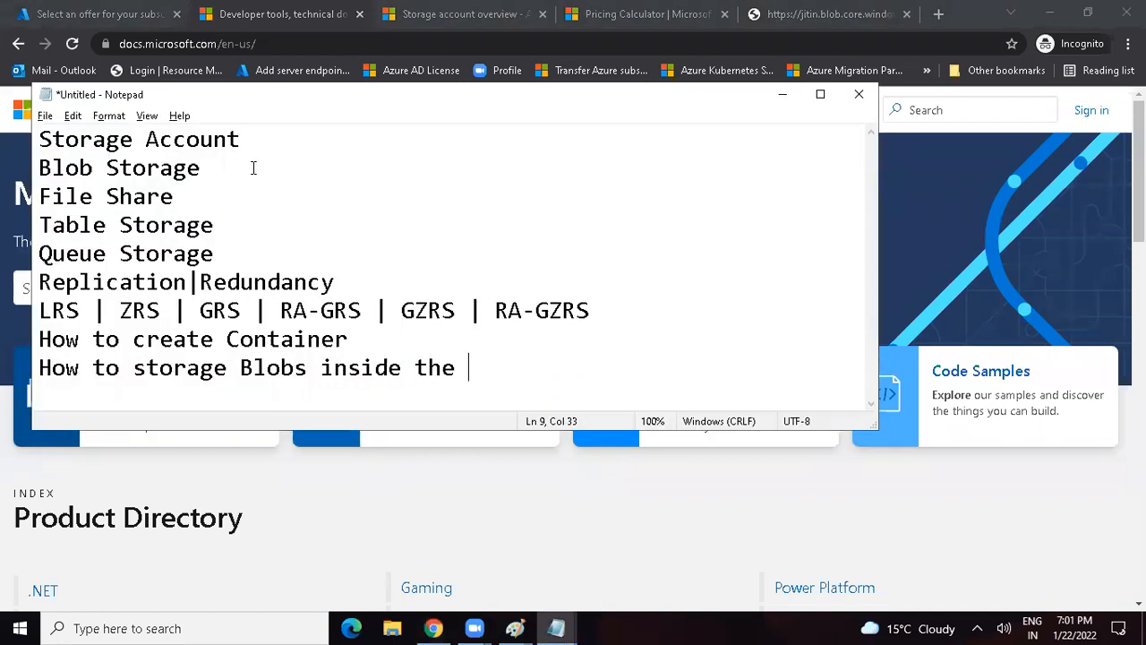
type("Storage Account")
key("Return")
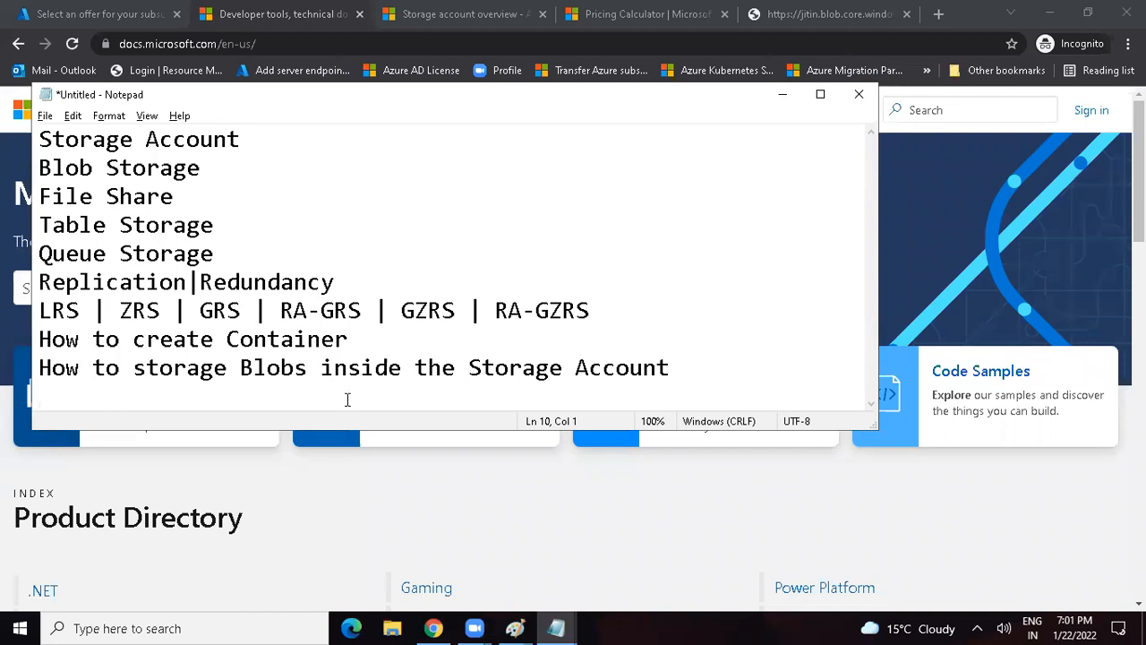
Step: Save the topic list in the Joyatres folder as a text document named "Topics Discussed on 22nd Jan"
key("ctrl+s")
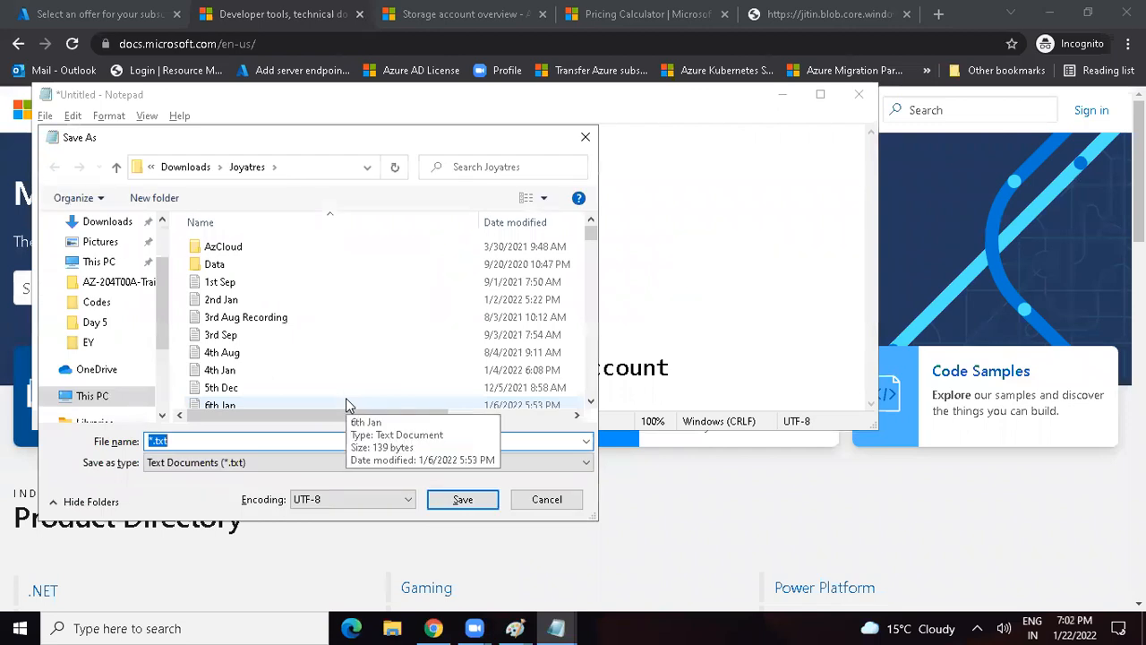
type("To")
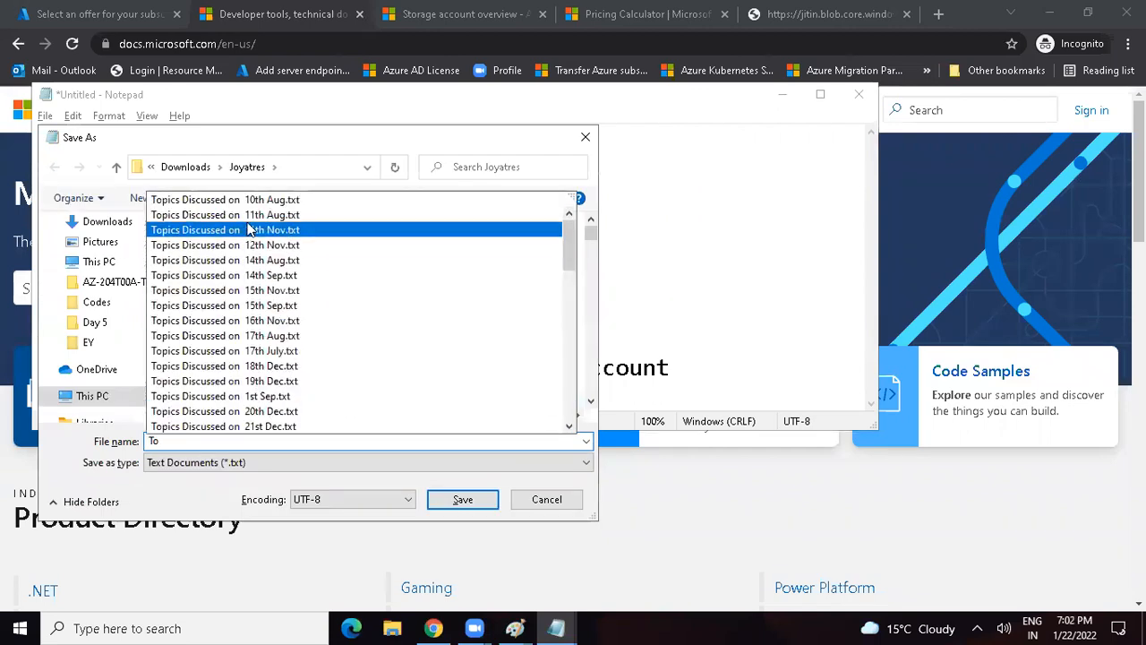
left_click(231, 215)
left_click_drag(240, 440, 366, 436)
key("BackSpace")
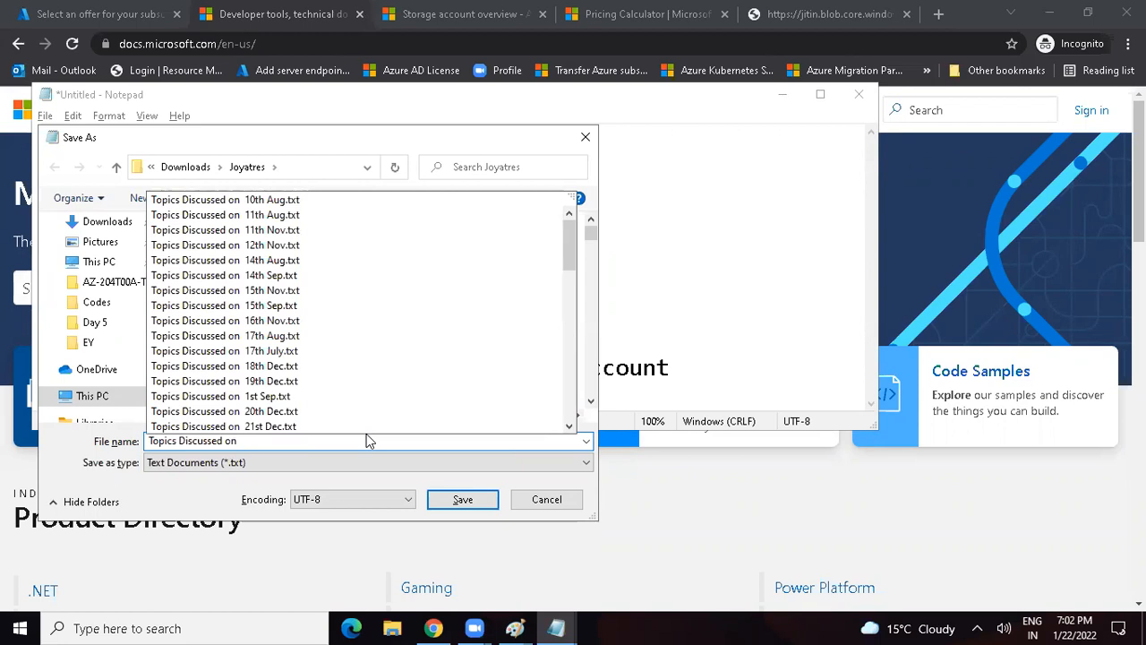
type("22nd Jan")
left_click(463, 503)
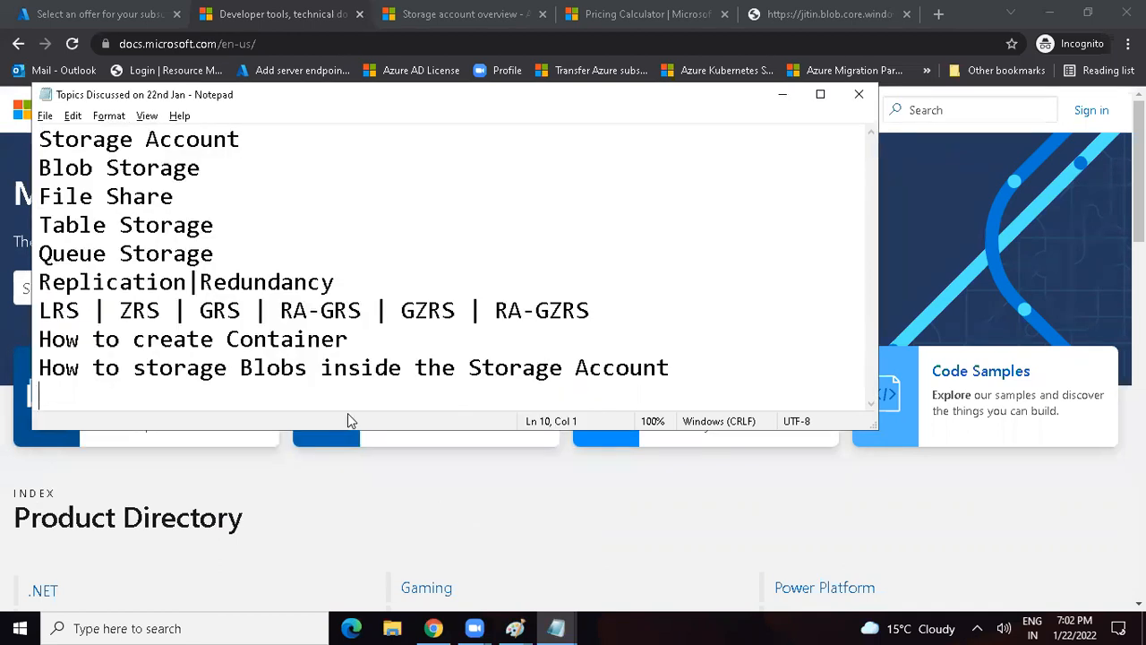
Step: Add the line "Blob Life Cycle Management" at the end of the topic list, then save and close the file
type("Blob Life Cycle Managemet")
key("BackSpace")
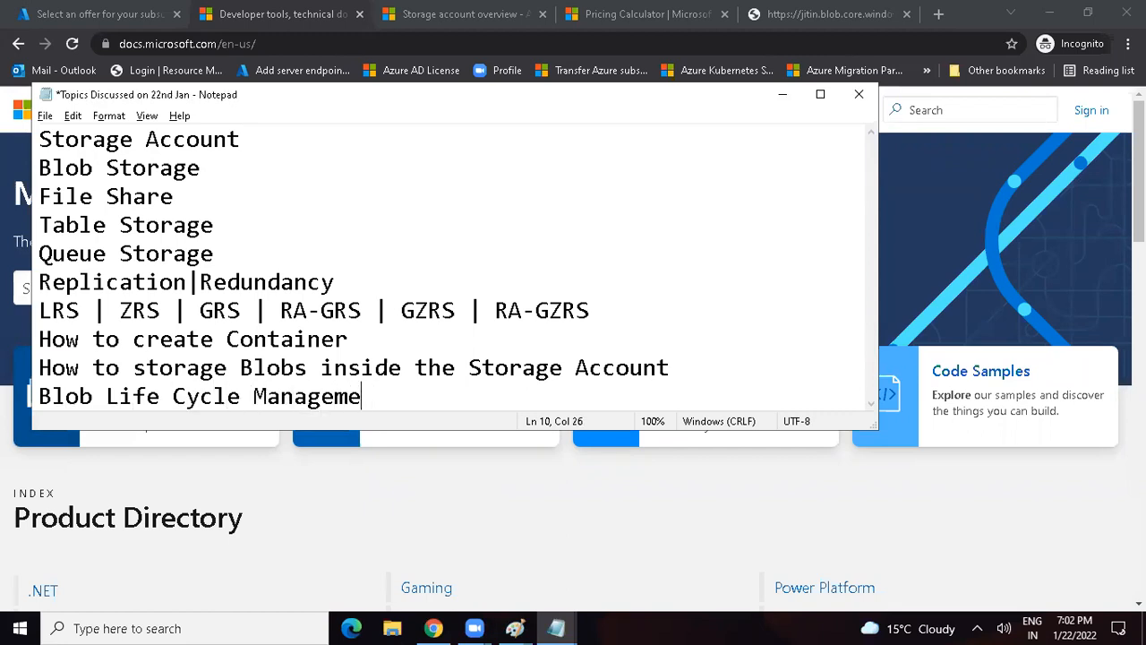
type("nt")
key("ctrl+s")
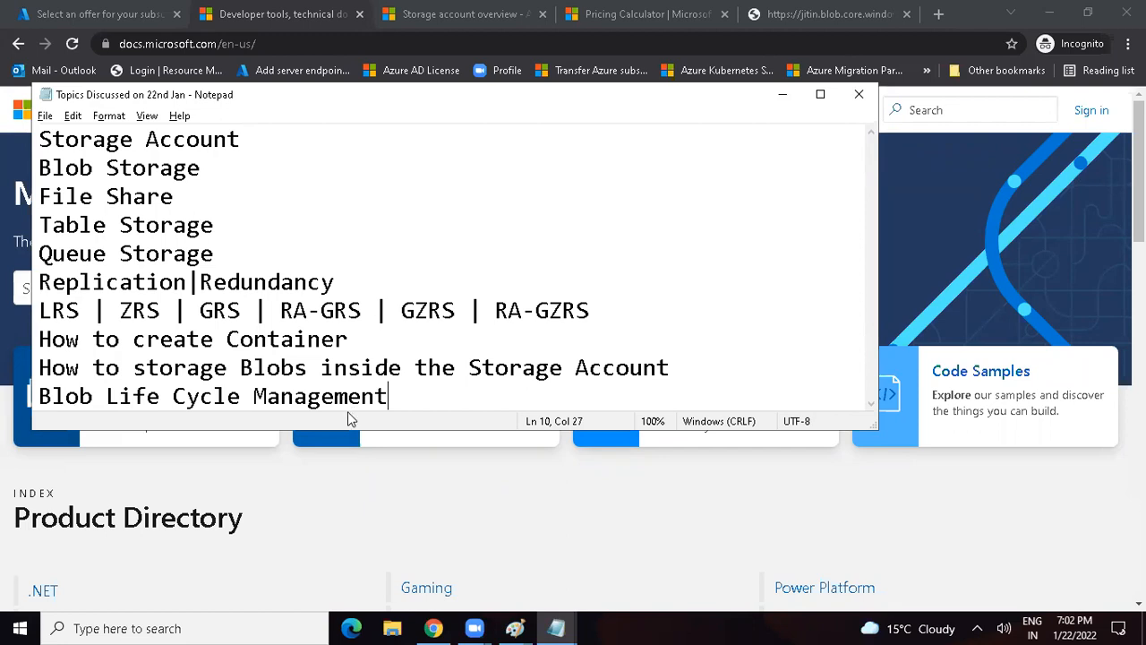
left_click(861, 97)
Step: Return to the Azure portal and delete the RG1 resource group, entering its name RG1 to confirm
left_click(76, 20)
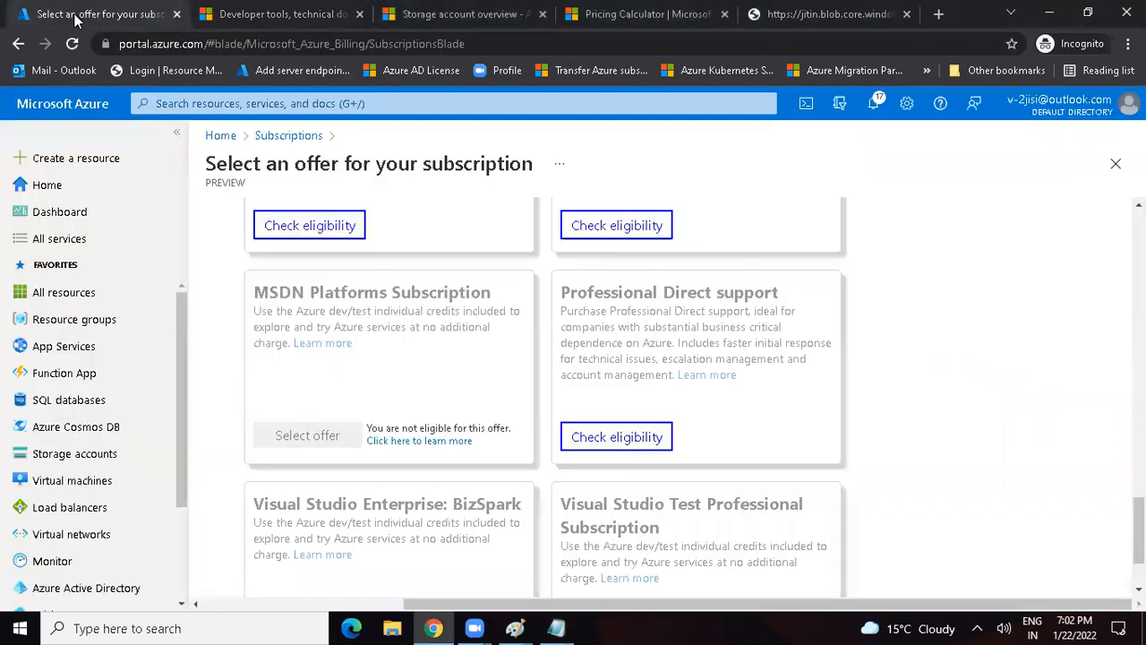
left_click(221, 138)
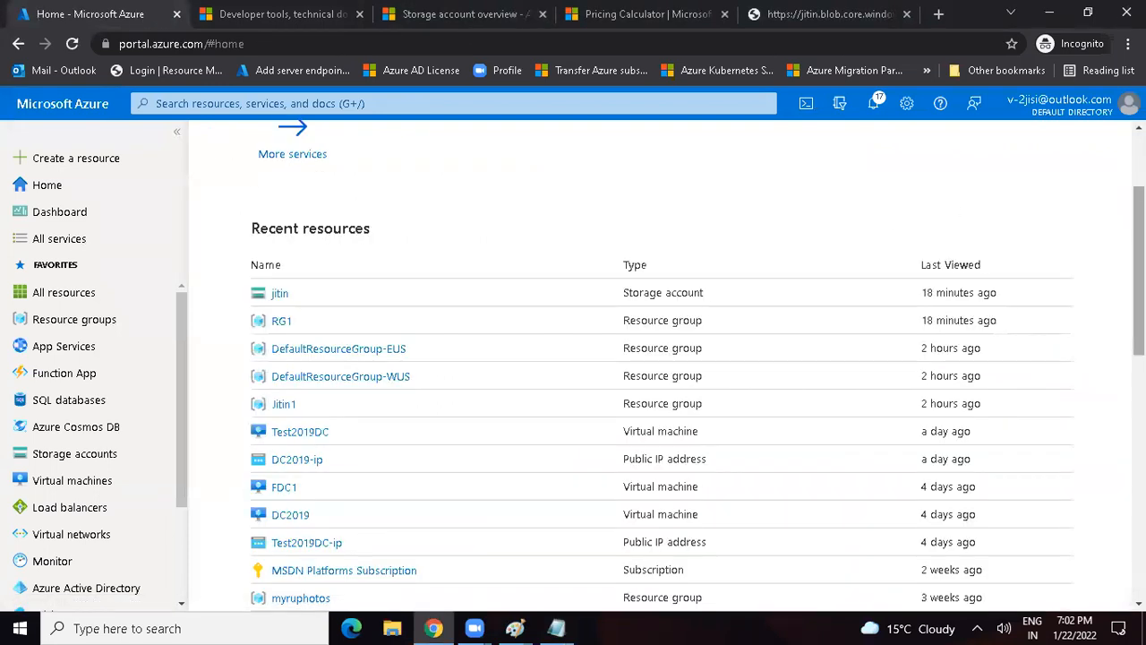
scroll(663, 358, "up", 2)
left_click(576, 248)
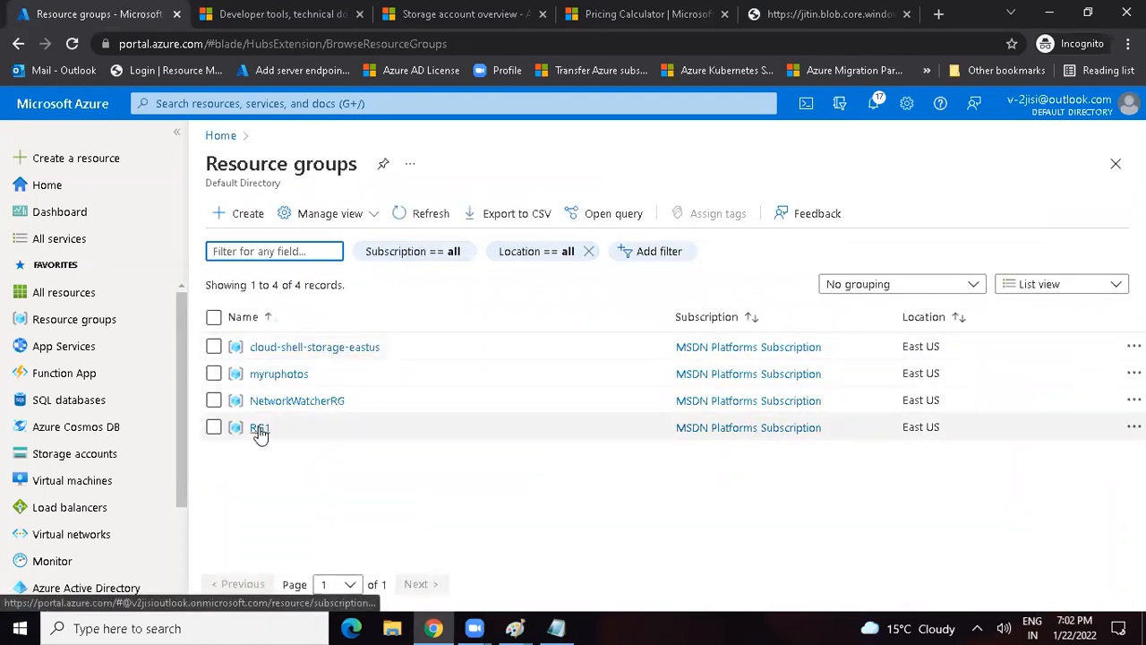
left_click(260, 430)
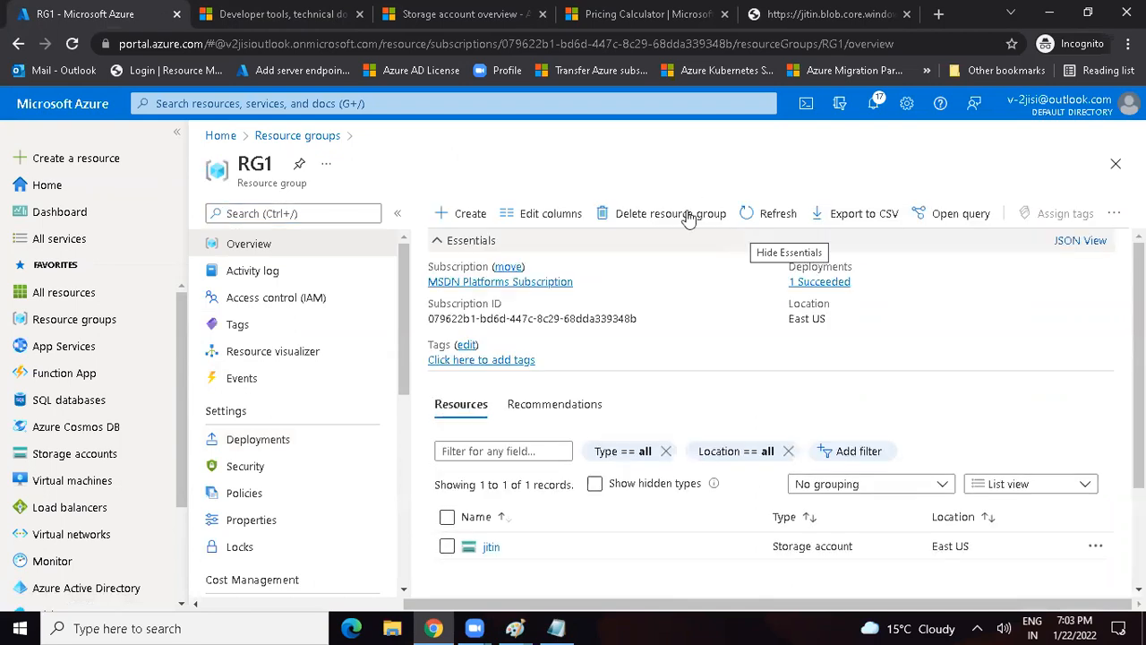
left_click(690, 215)
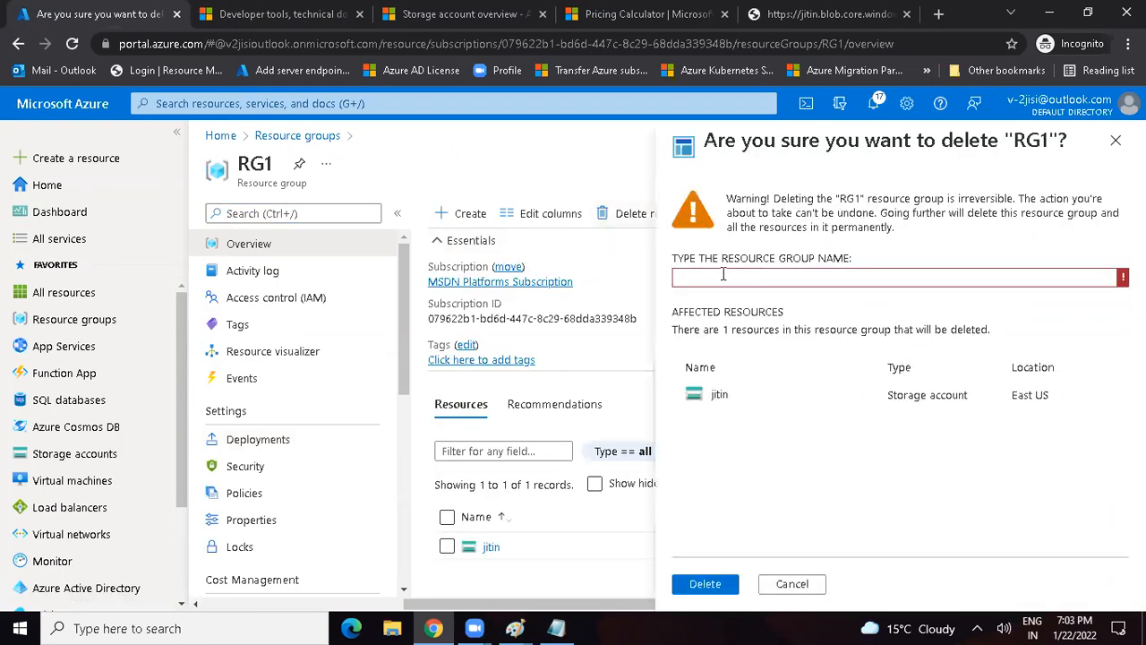
type("RG1")
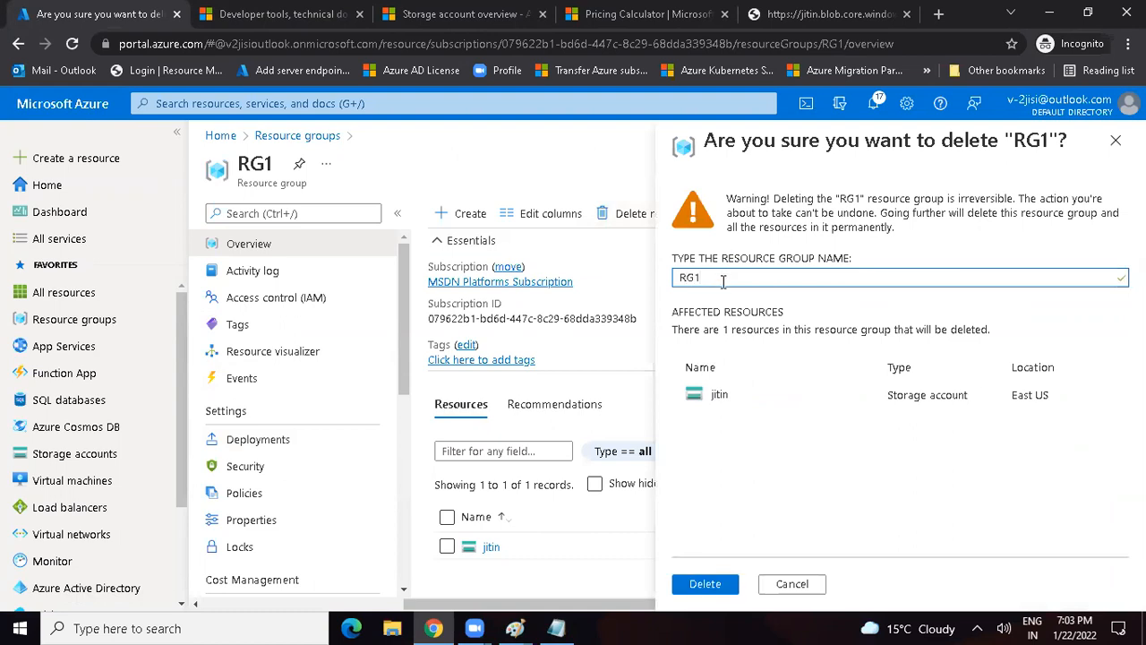
left_click(705, 583)
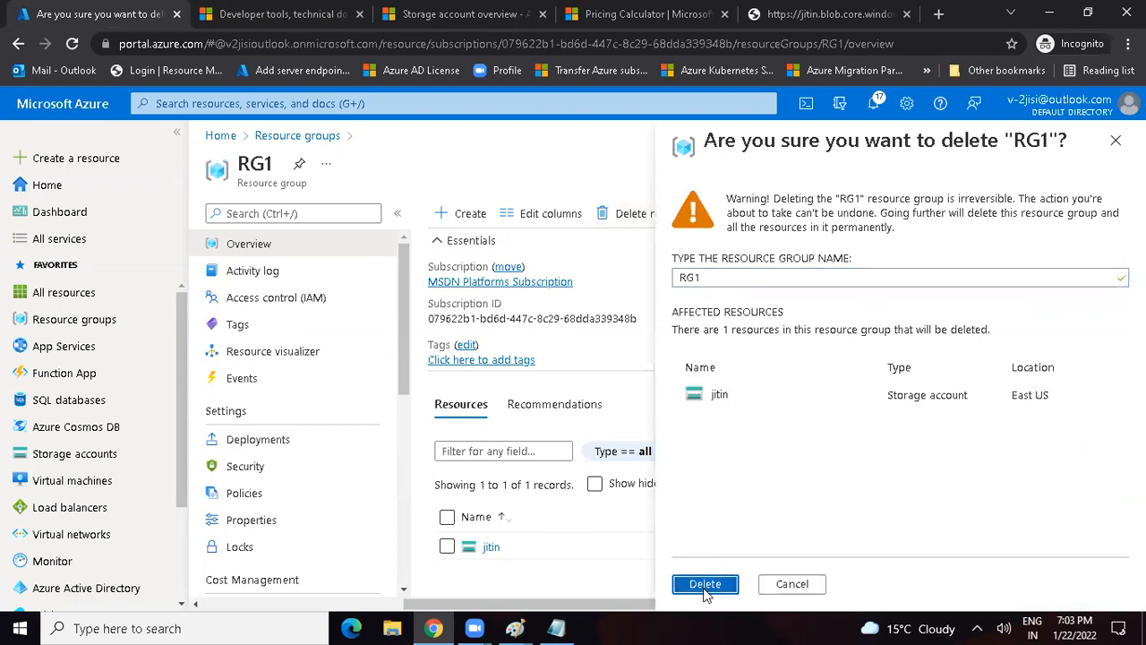
Step: Close the AZ 300 text file in Notepad, then switch to the blob public access drawing in Paint and finish its Rule3 text
left_click(556, 628)
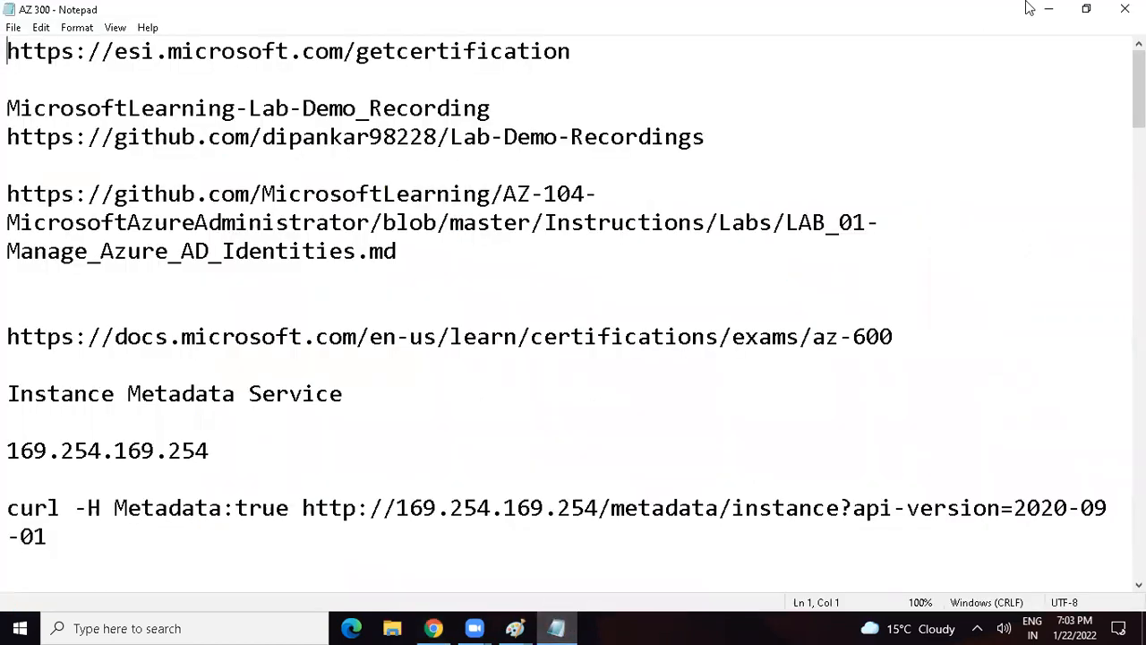
left_click(1125, 9)
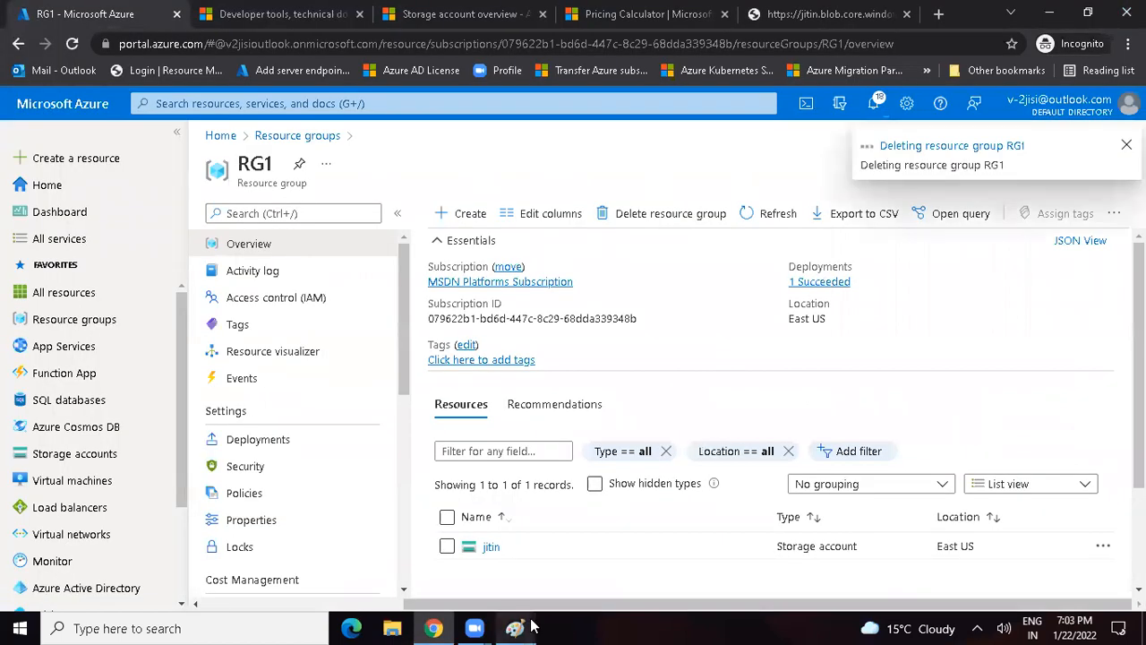
mouse_move(522, 627)
mouse_move(606, 548)
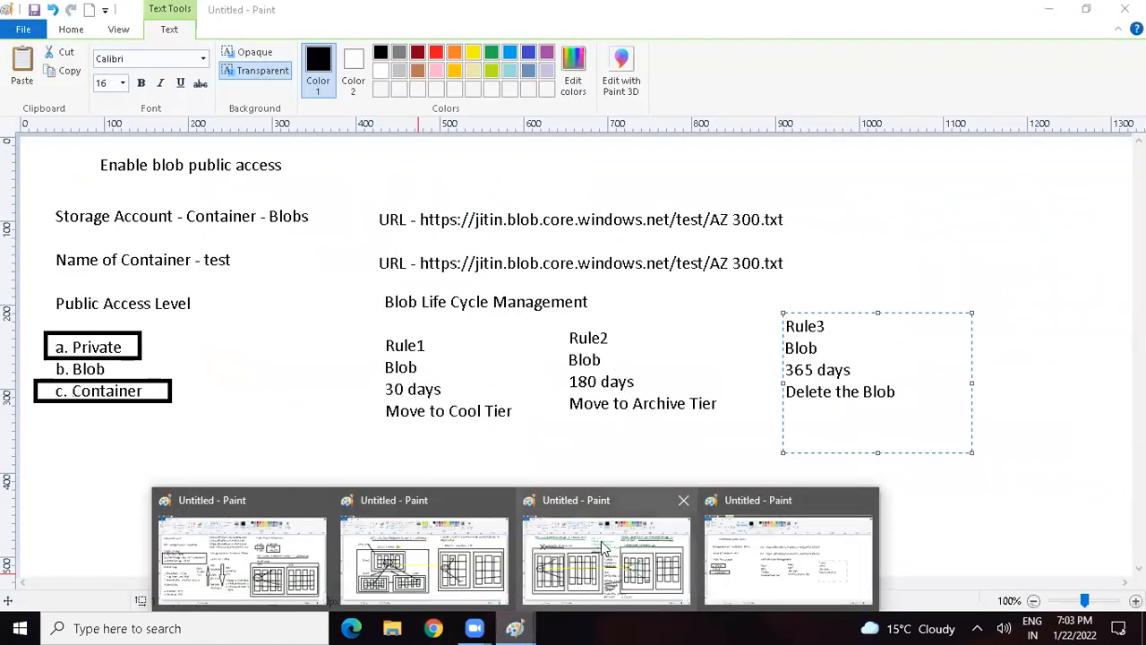
left_click(723, 374)
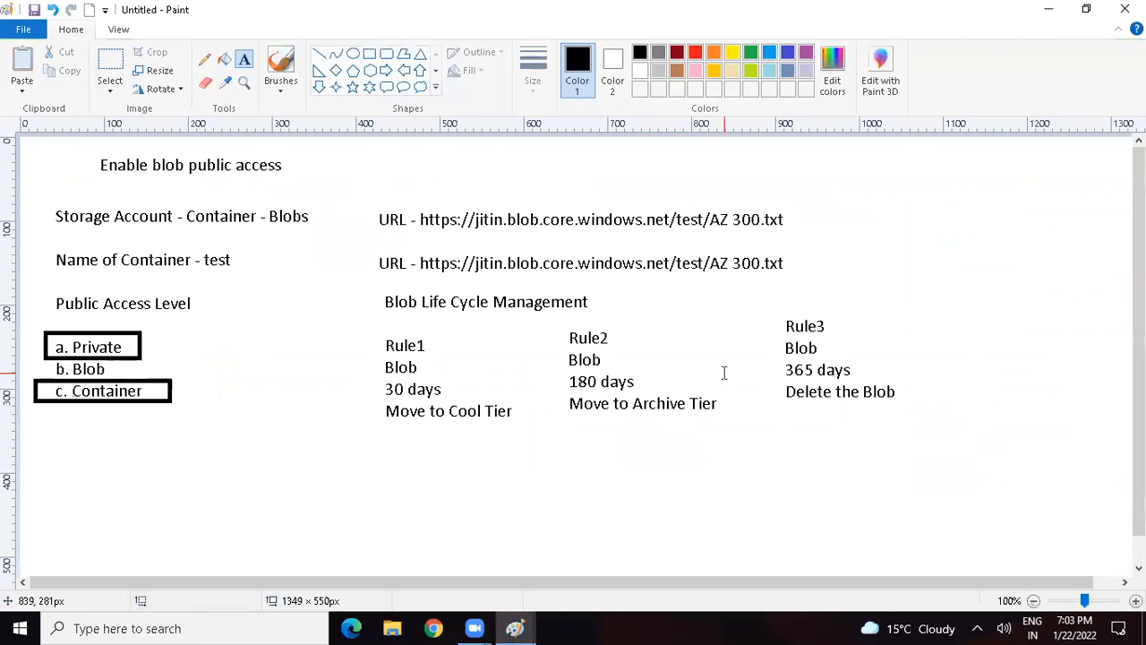